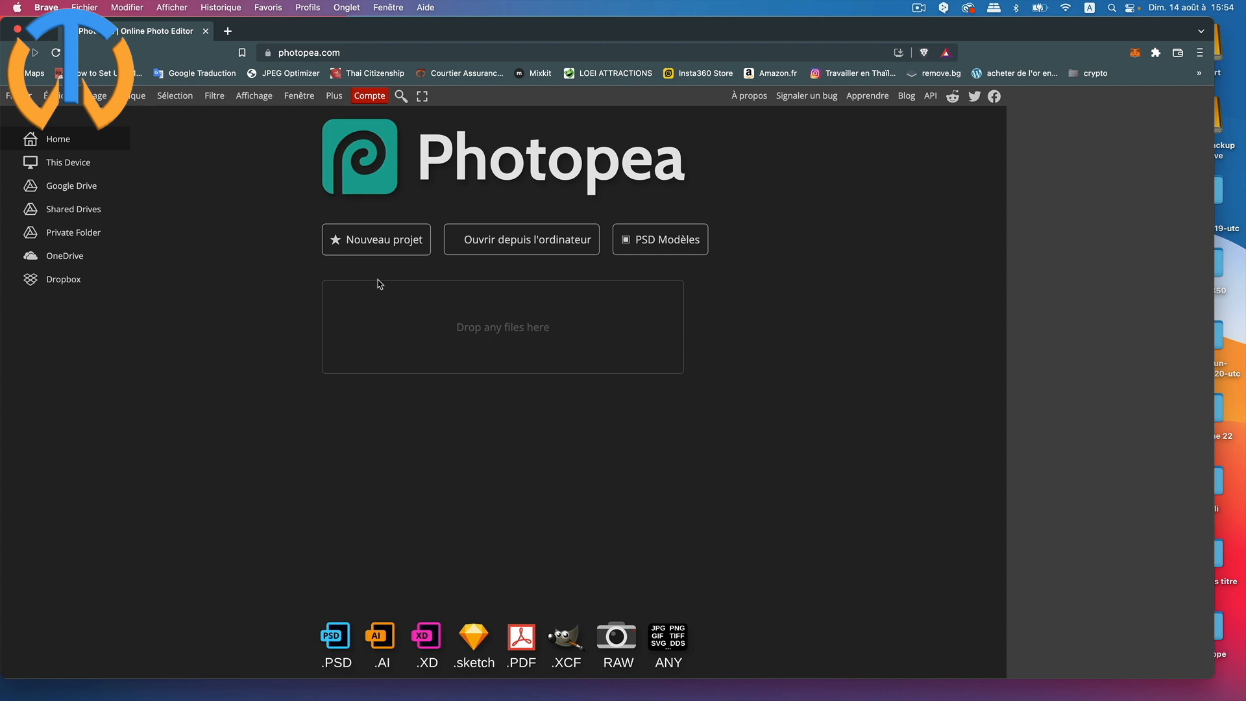
Create a new 1920 x 1080 px project with a white background using the FB Event Image preset.
{"action": "left_click", "coordinate": [377, 250]}
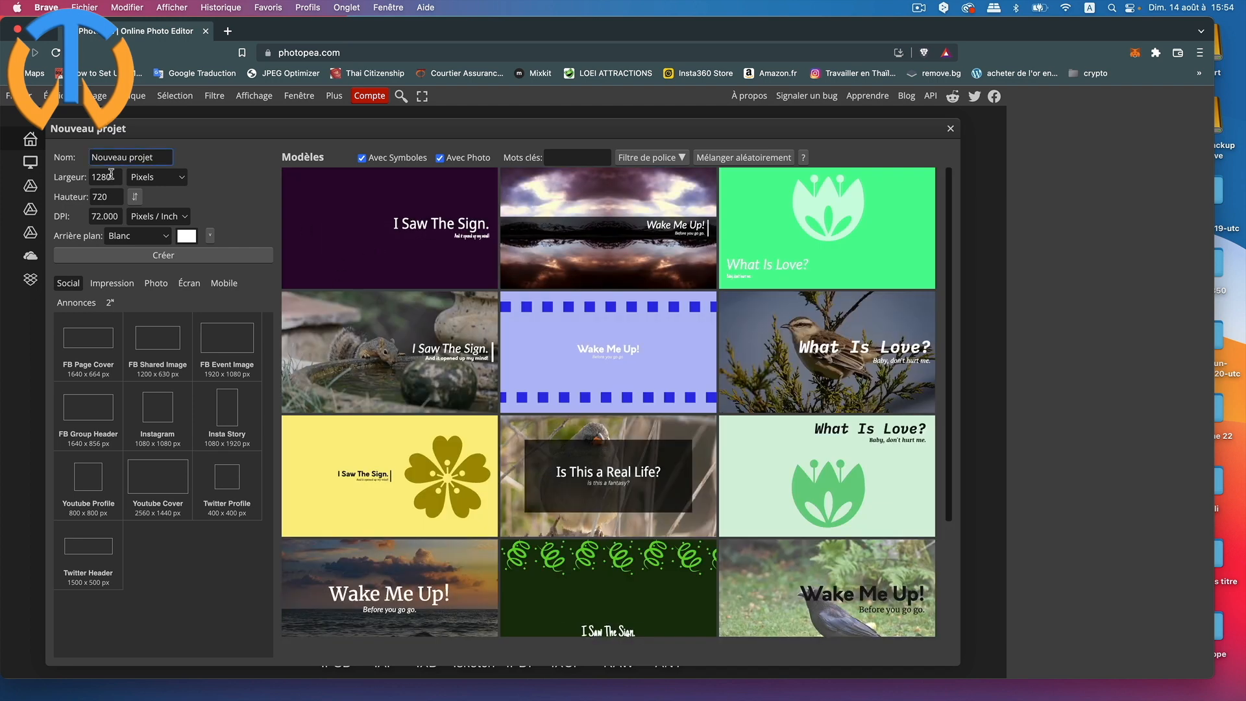
{"action": "left_click", "coordinate": [104, 198]}
{"action": "left_click", "coordinate": [221, 349]}
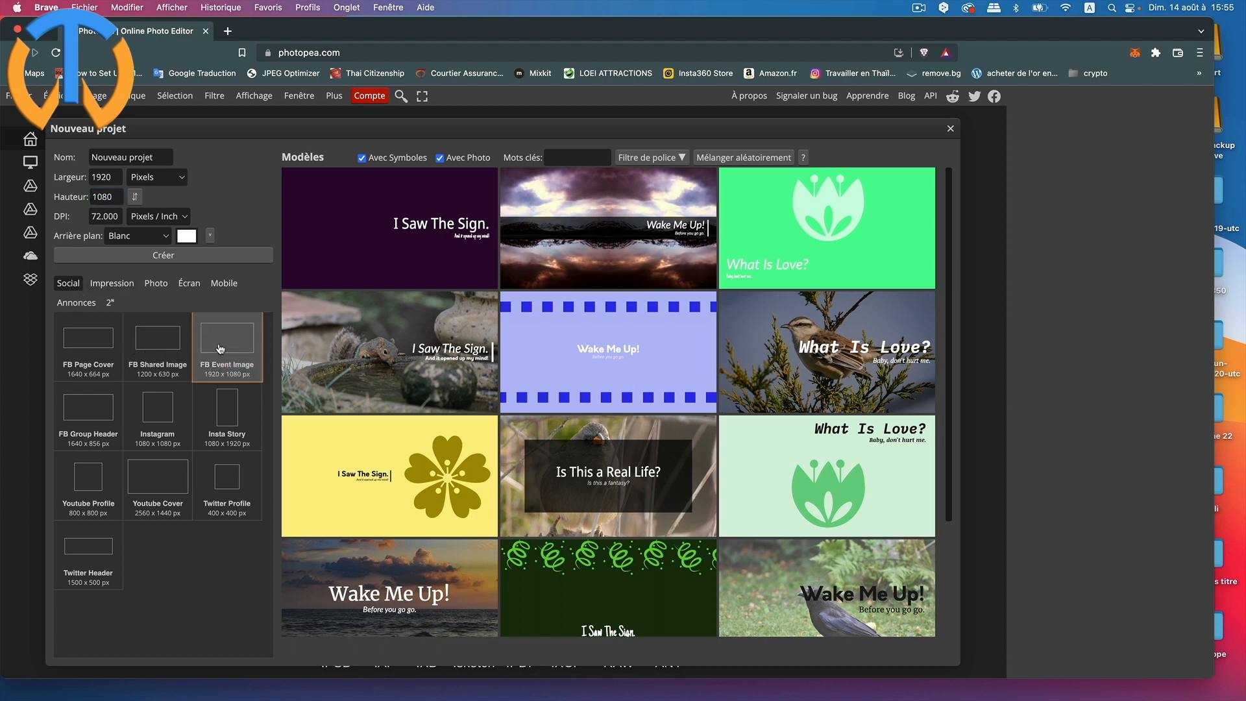
{"action": "left_click", "coordinate": [114, 176]}
{"action": "left_click", "coordinate": [174, 256]}
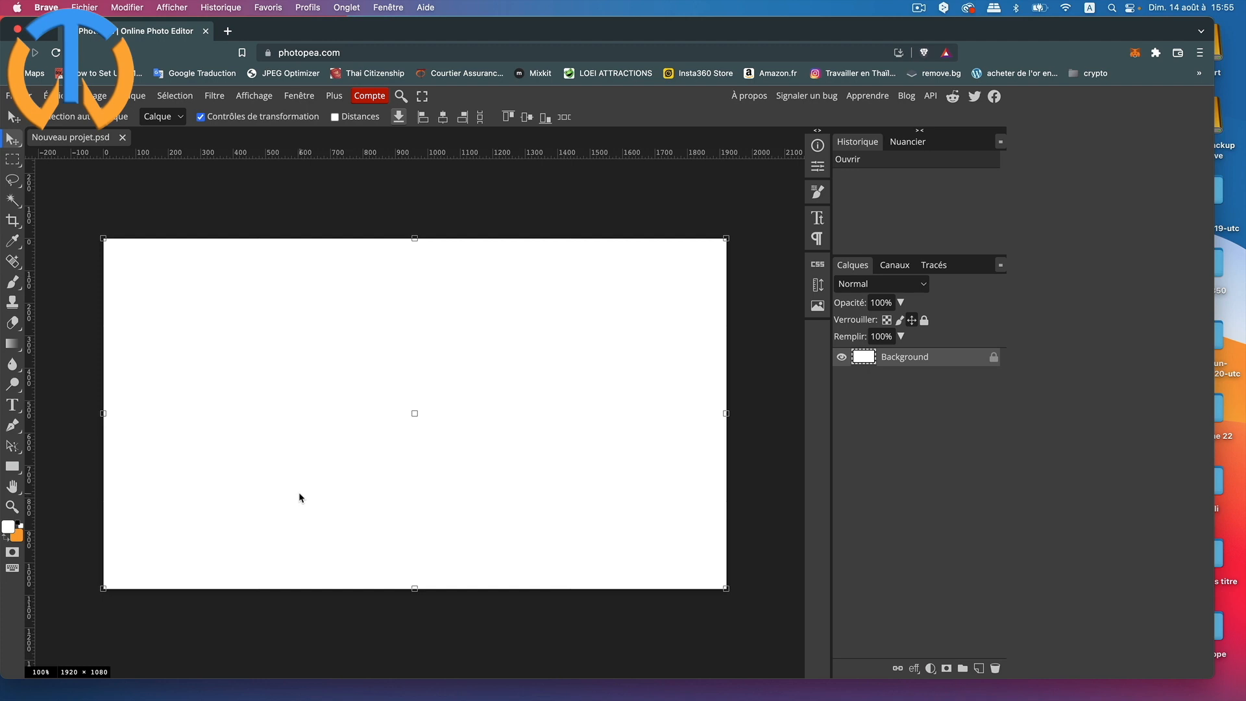
Add the text "BANGKOK" to the canvas and set its size to 150 px.
{"action": "key", "text": "t"}
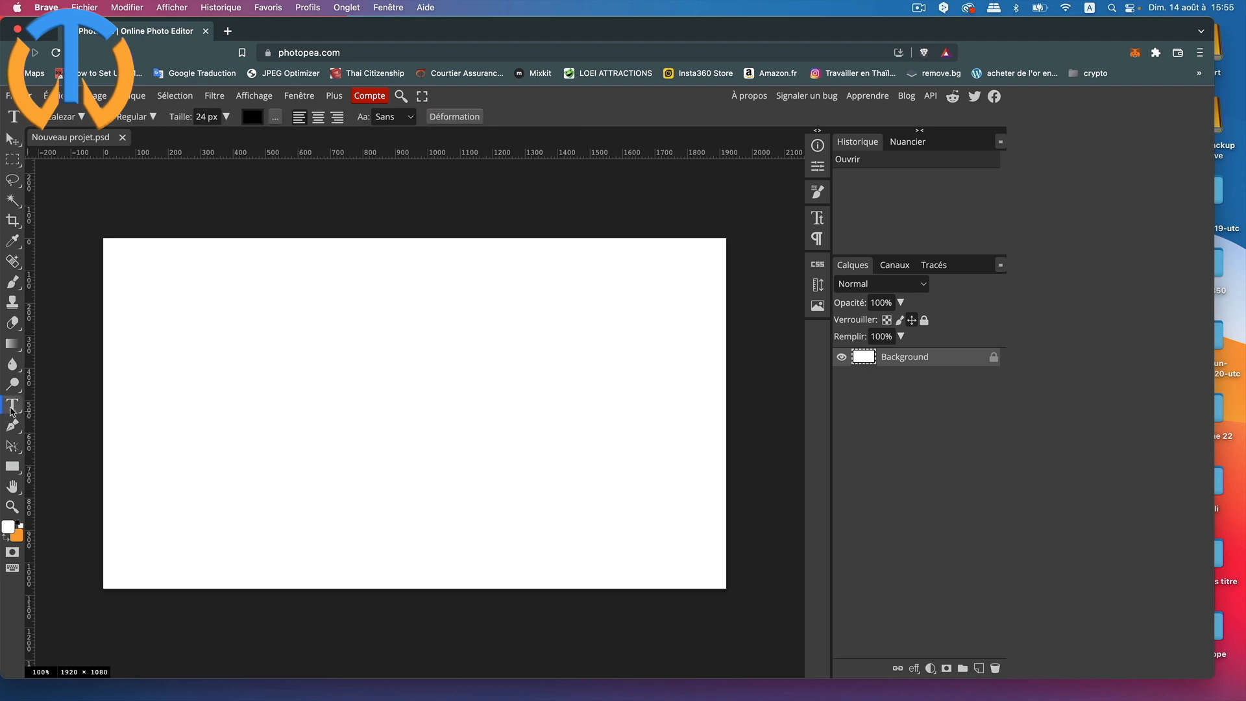
{"action": "left_click", "coordinate": [237, 352]}
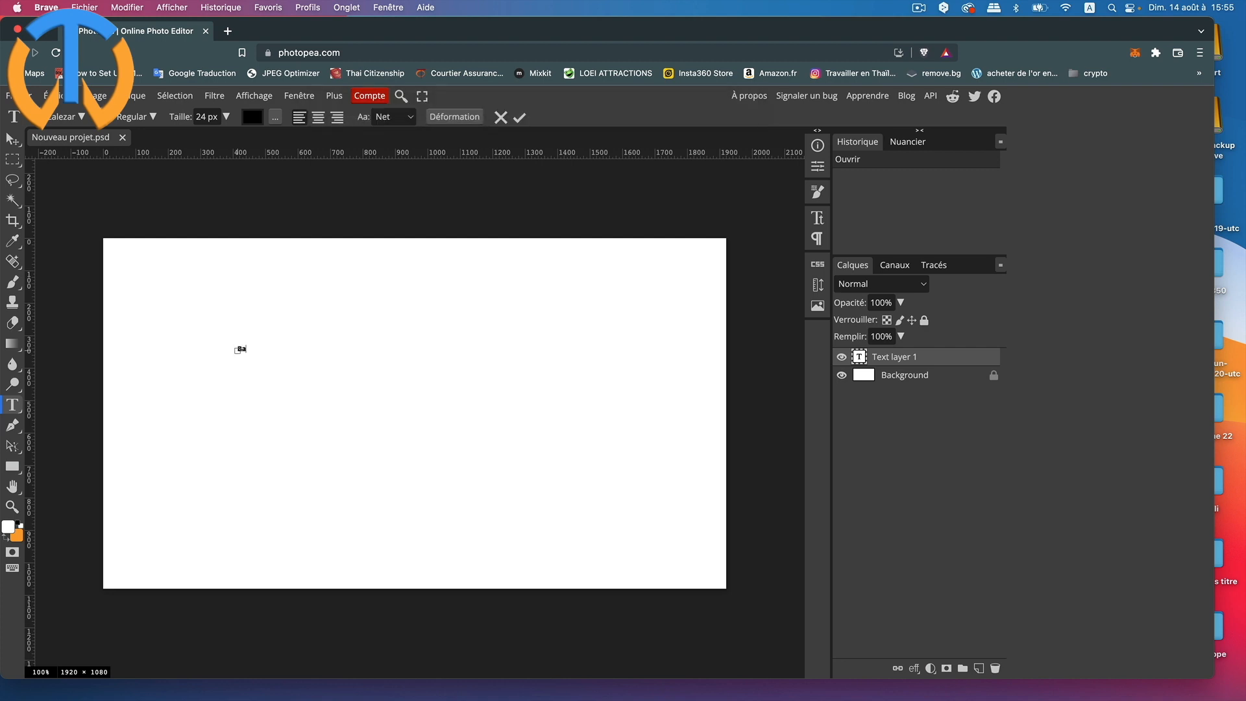
{"action": "type", "text": "BANGKOK"}
{"action": "left_click_drag", "start_coordinate": [268, 346], "coordinate": [225, 341]}
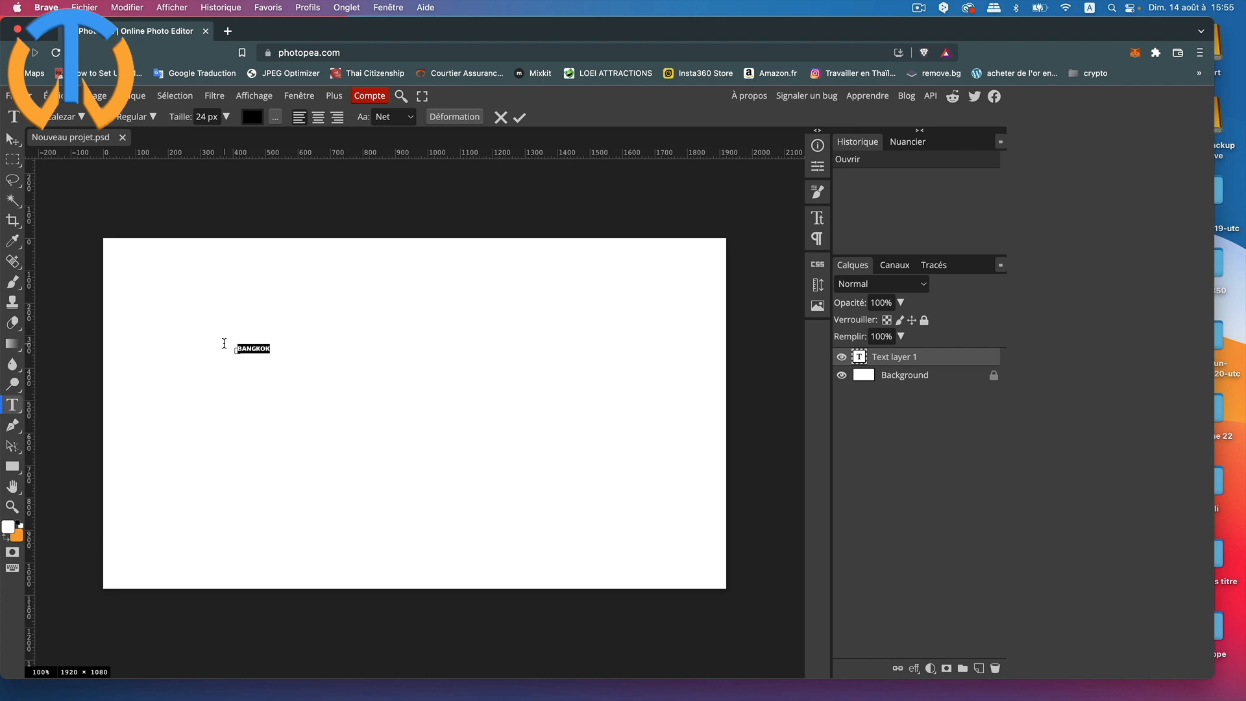
{"action": "left_click", "coordinate": [229, 120]}
{"action": "left_click_drag", "start_coordinate": [195, 137], "coordinate": [225, 136]}
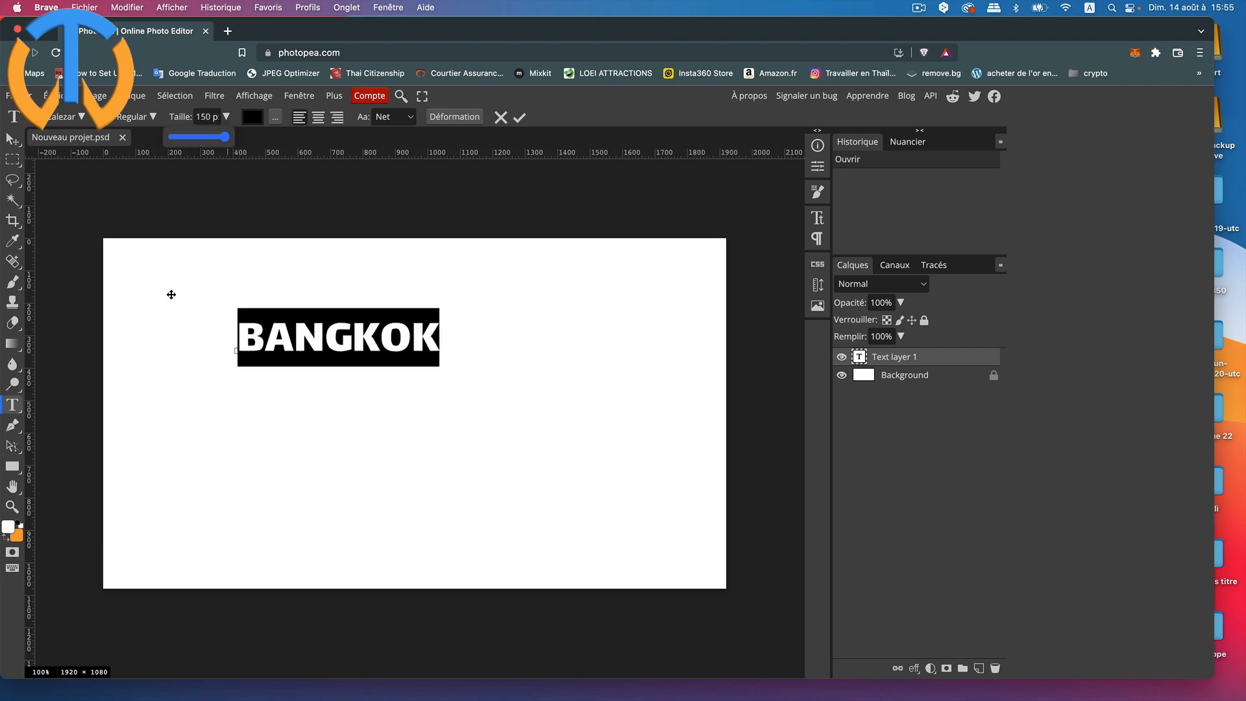
Stretch the BANGKOK text across most of the canvas, scaling it to about 258% width and 604% height.
{"action": "left_click", "coordinate": [13, 140]}
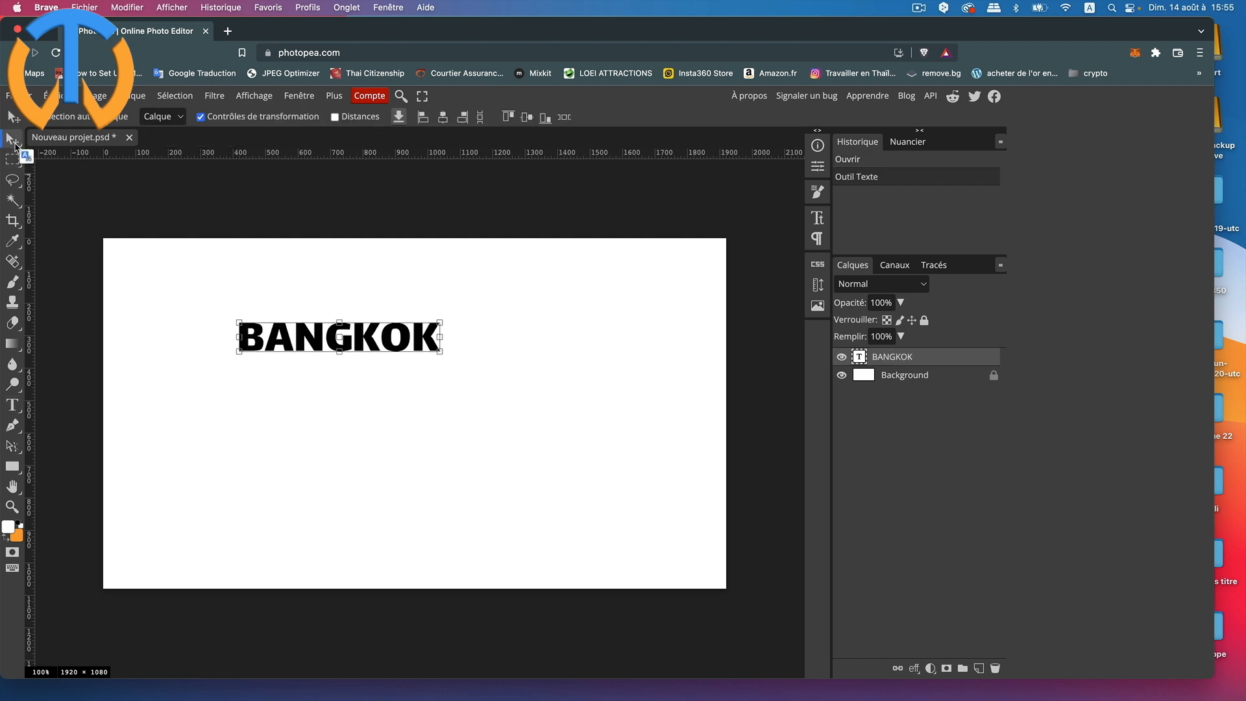
{"action": "left_click_drag", "start_coordinate": [440, 337], "coordinate": [566, 338]}
{"action": "left_click_drag", "start_coordinate": [237, 335], "coordinate": [146, 337]}
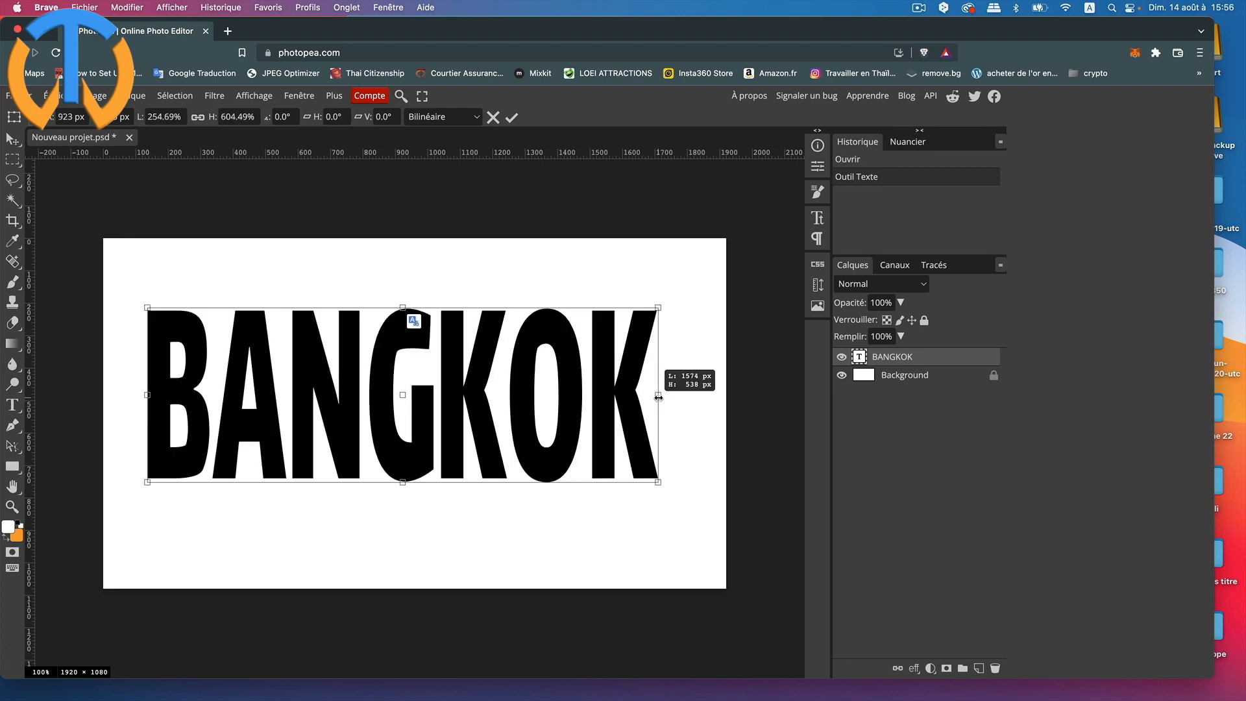
{"action": "left_click_drag", "start_coordinate": [659, 394], "coordinate": [664, 395]}
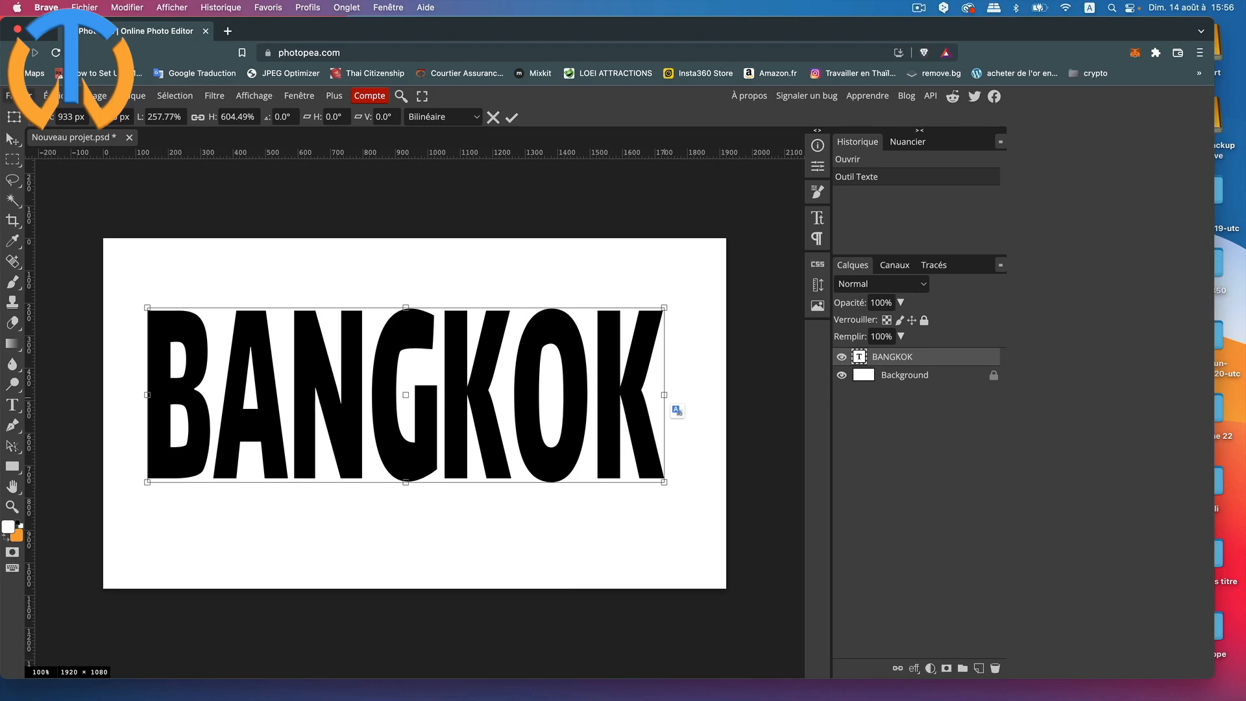
Export the black text on white as a 1920 x 1080 px PNG at 100% quality.
{"action": "left_click", "coordinate": [9, 95]}
{"action": "mouse_move", "coordinate": [59, 293]}
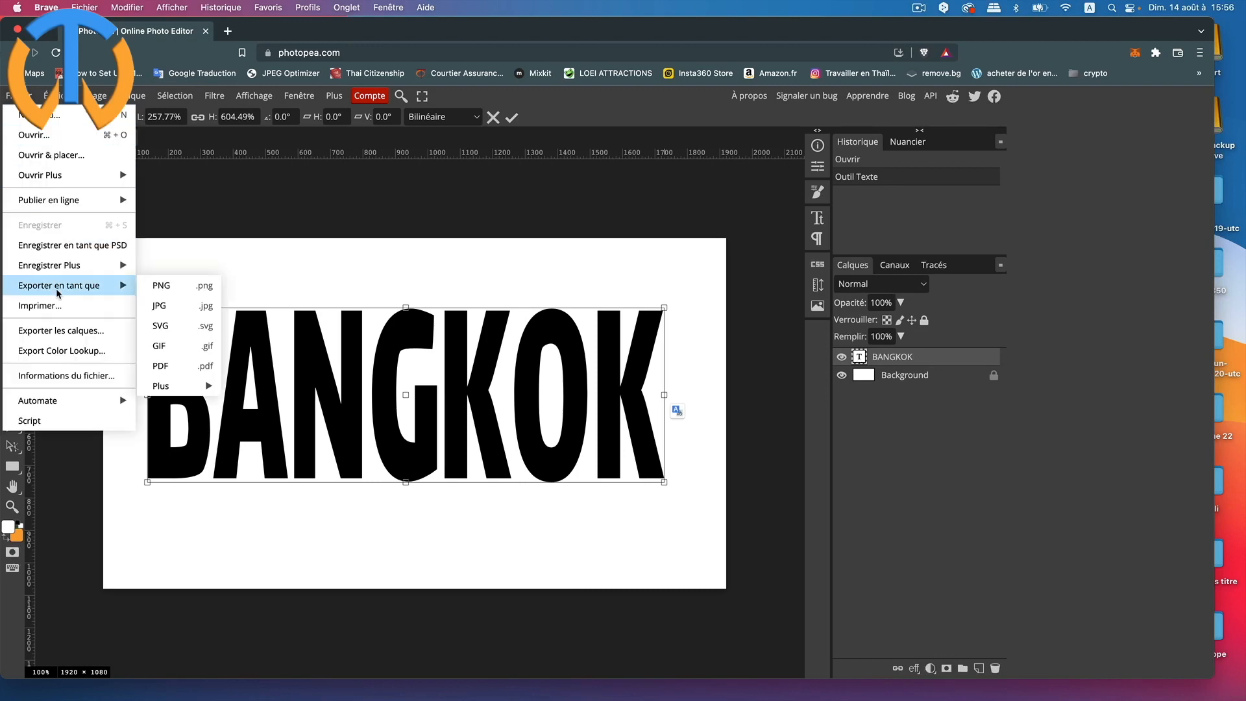
{"action": "left_click", "coordinate": [175, 286]}
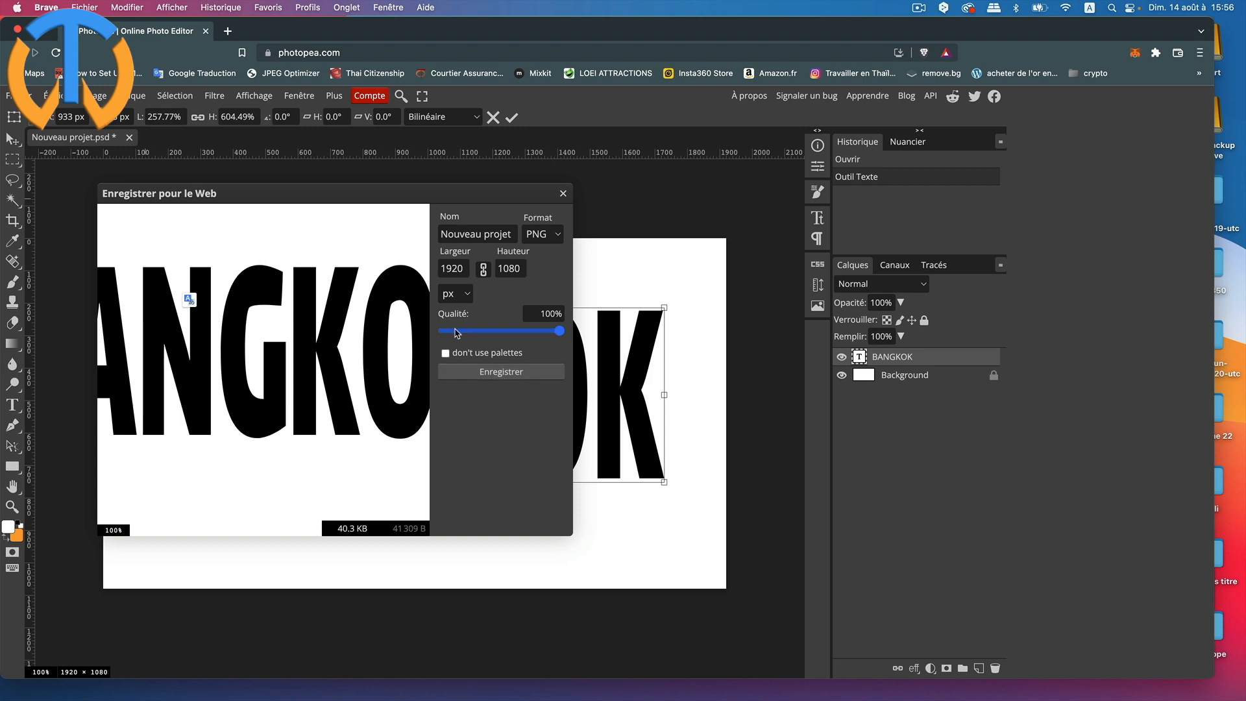
{"action": "left_click", "coordinate": [508, 375]}
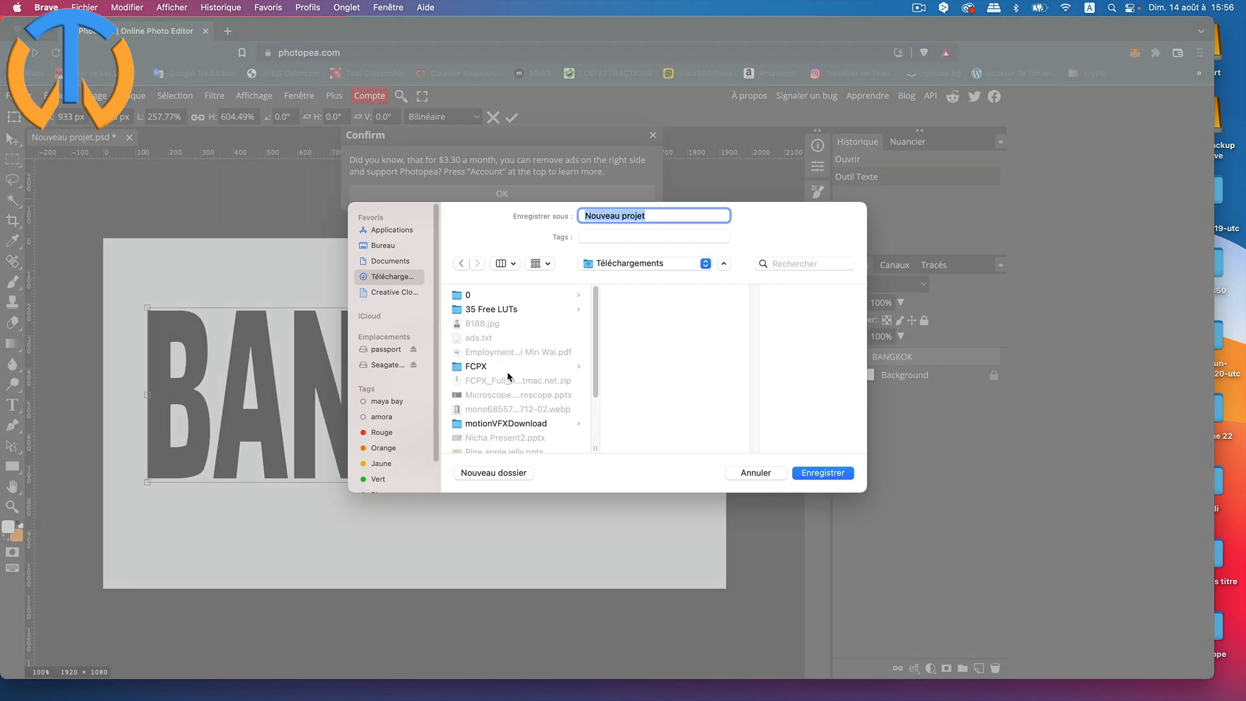
Save the exported image as B1 in the toptutoweb > rushes 2 folder on the passport drive.
{"action": "left_click", "coordinate": [382, 349]}
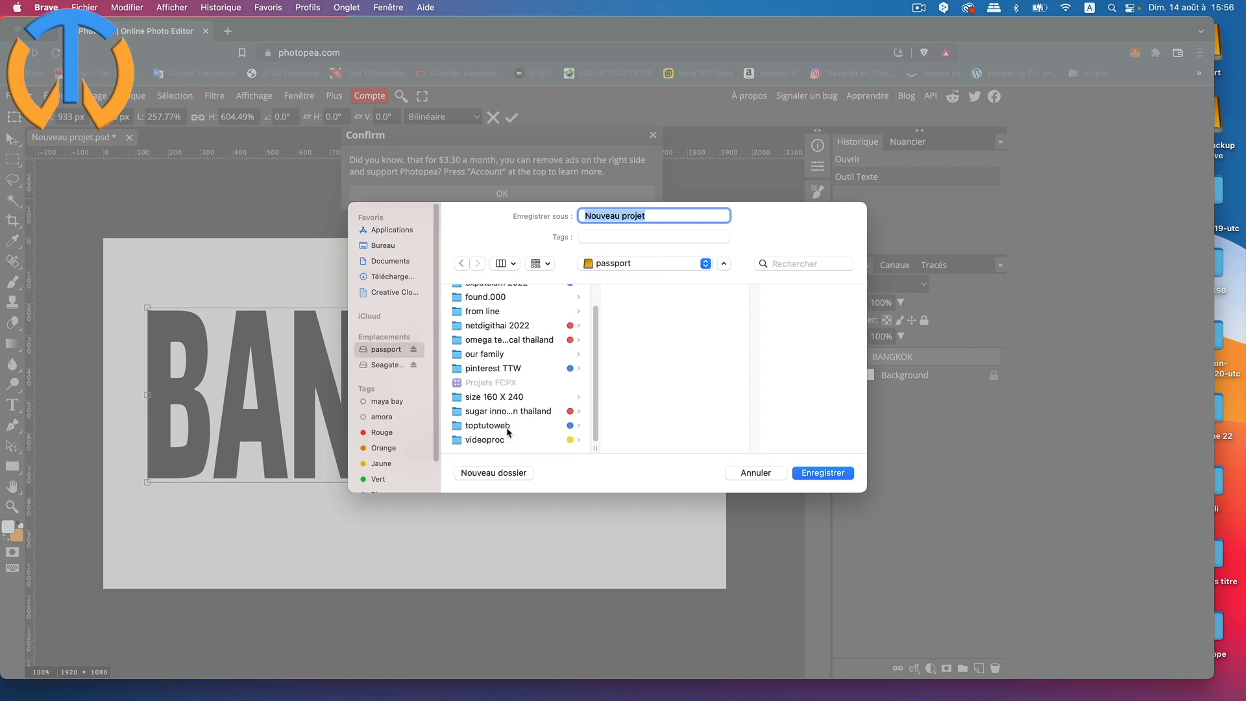
{"action": "left_click", "coordinate": [508, 426]}
{"action": "scroll", "coordinate": [675, 425], "scroll_direction": "down", "scroll_amount": 8}
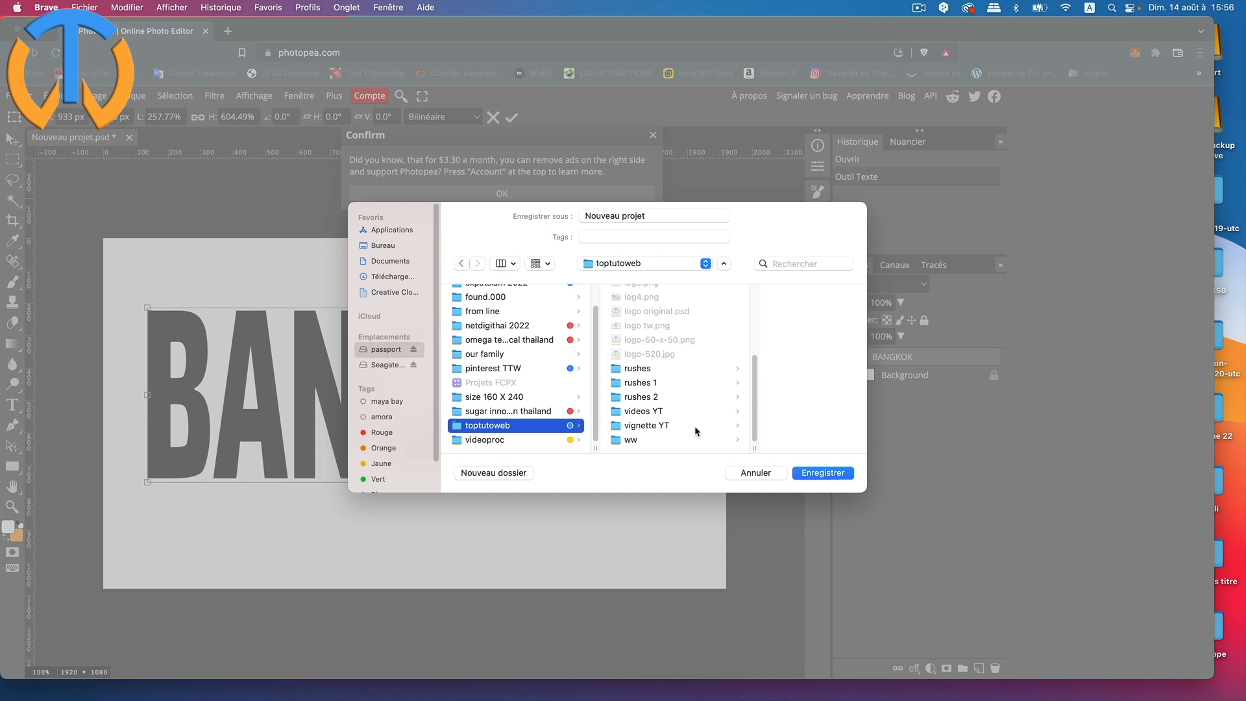
{"action": "left_click", "coordinate": [634, 397]}
{"action": "left_click_drag", "start_coordinate": [651, 216], "coordinate": [554, 215]}
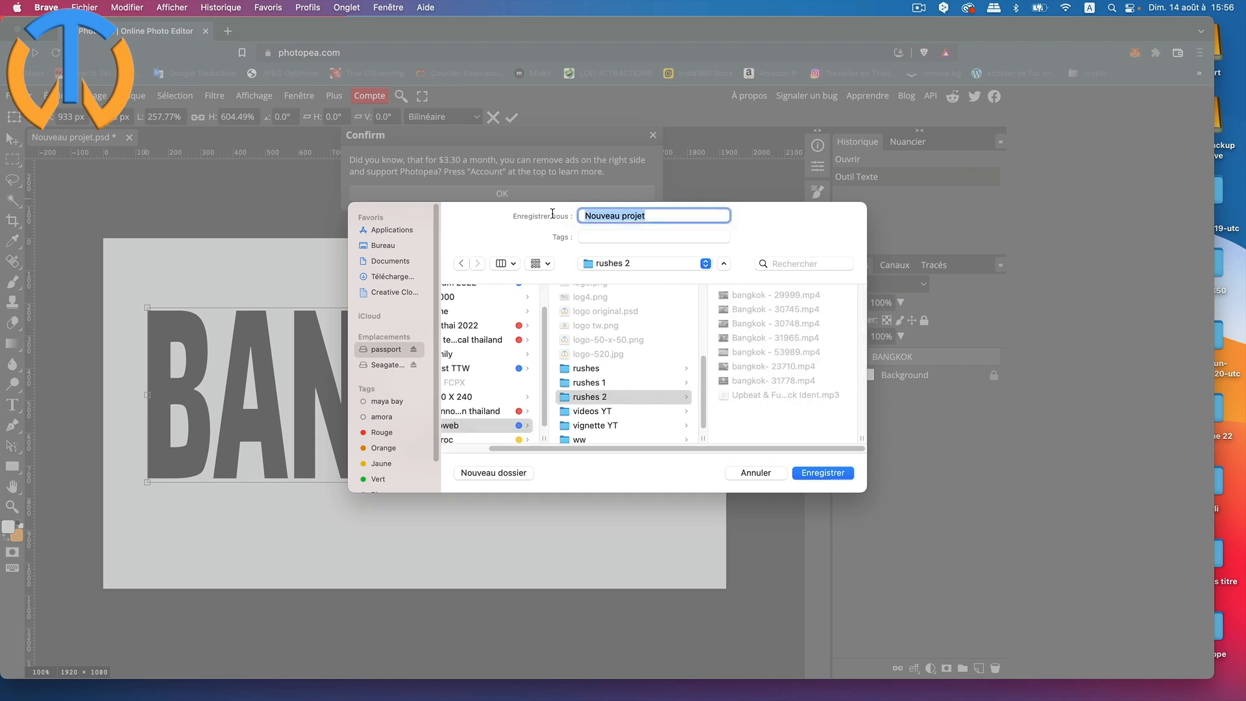
{"action": "type", "text": "B1"}
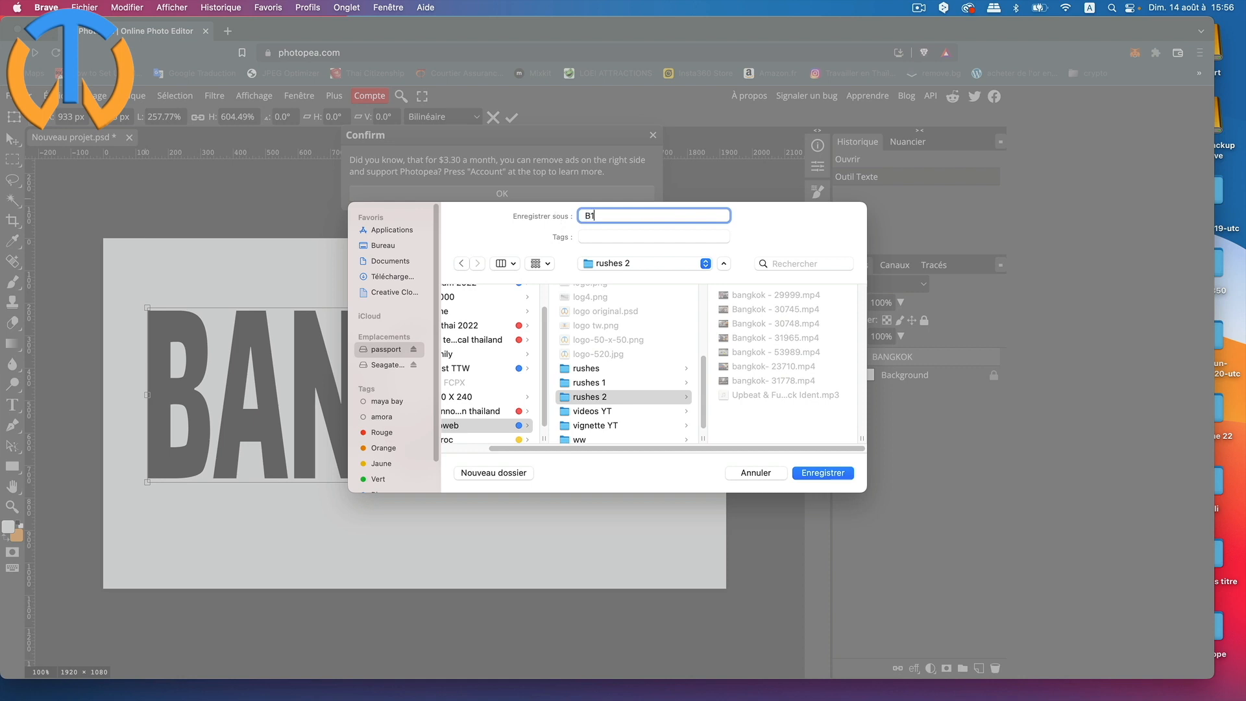
{"action": "left_click", "coordinate": [841, 473]}
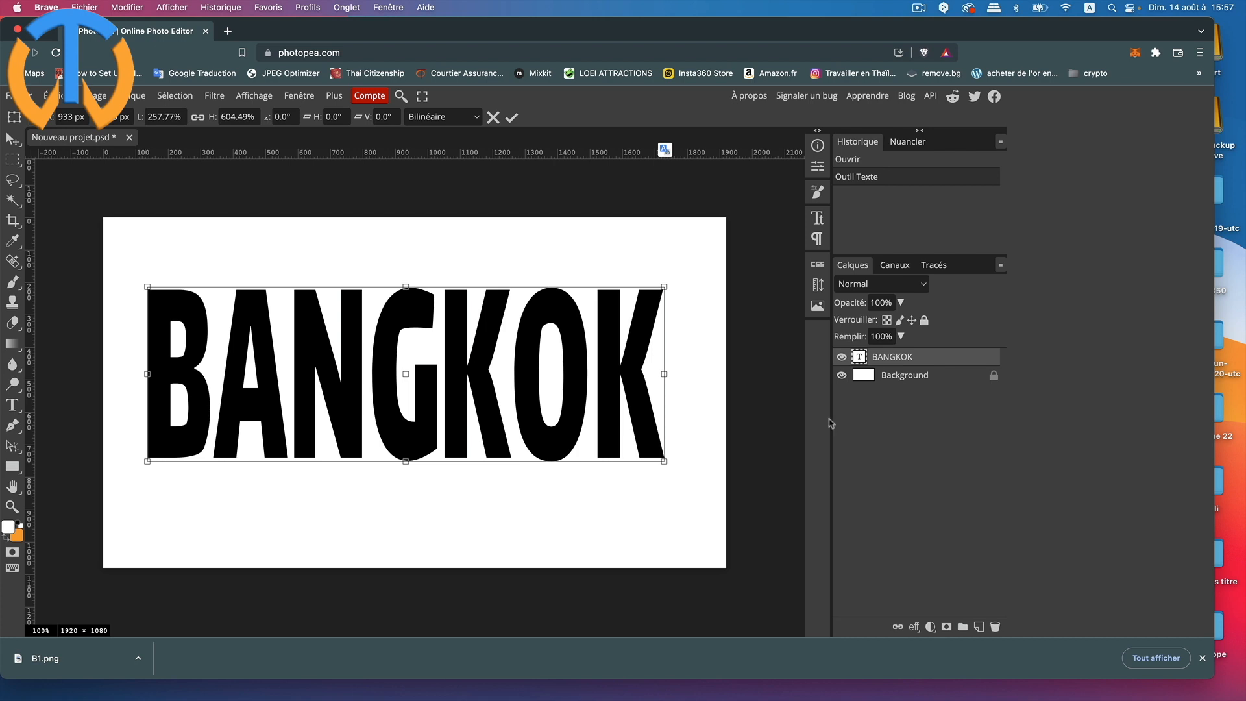
Hide the Background layer and export the black text on transparency as a PNG named B2.
{"action": "left_click", "coordinate": [841, 376]}
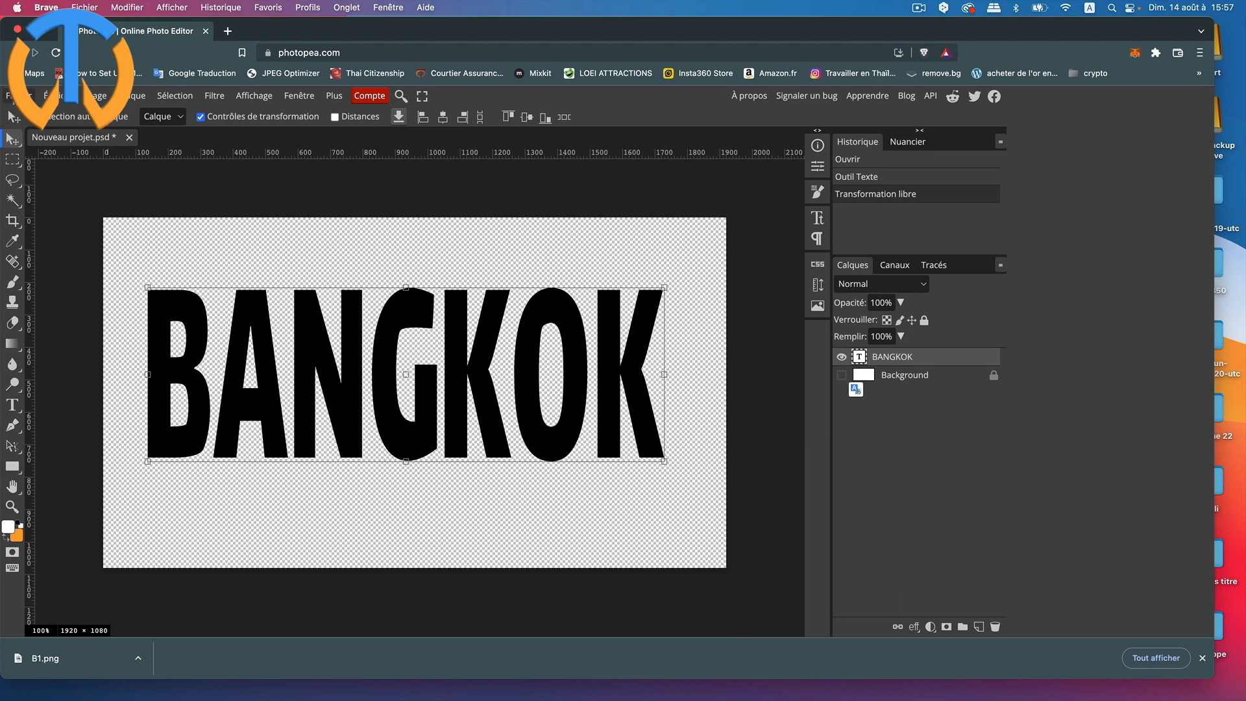
{"action": "left_click", "coordinate": [10, 95]}
{"action": "mouse_move", "coordinate": [61, 285]}
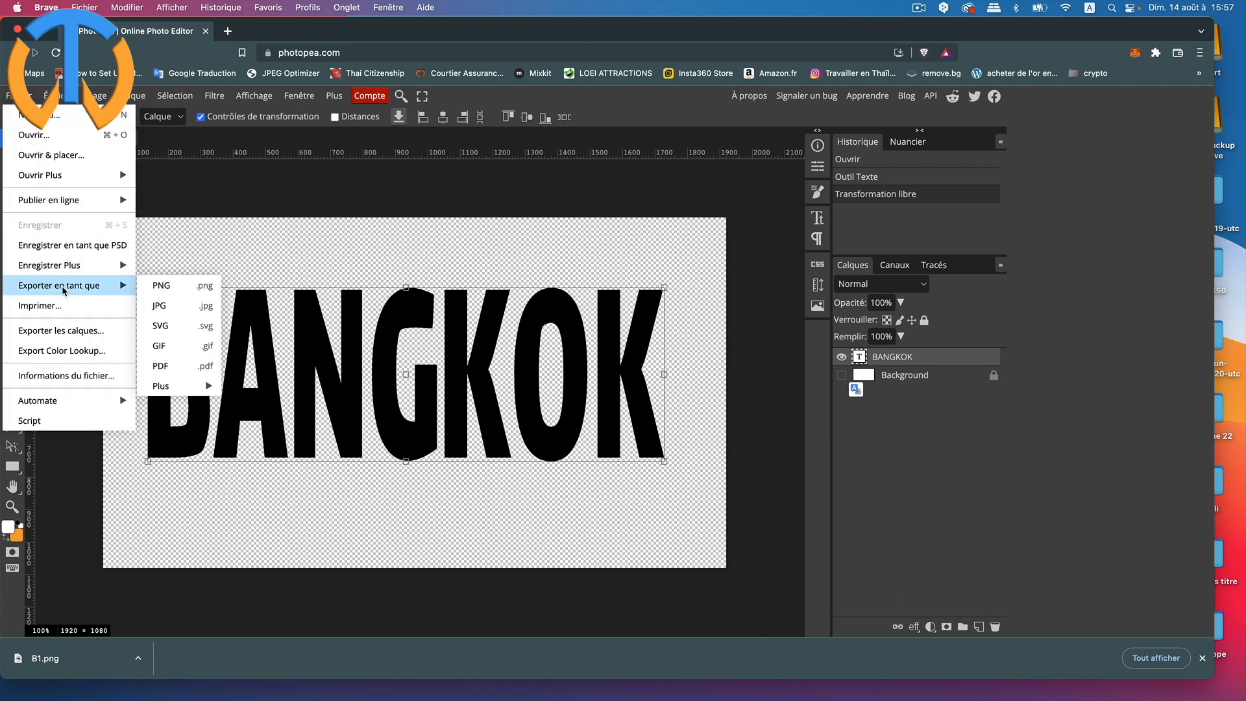
{"action": "left_click", "coordinate": [177, 287]}
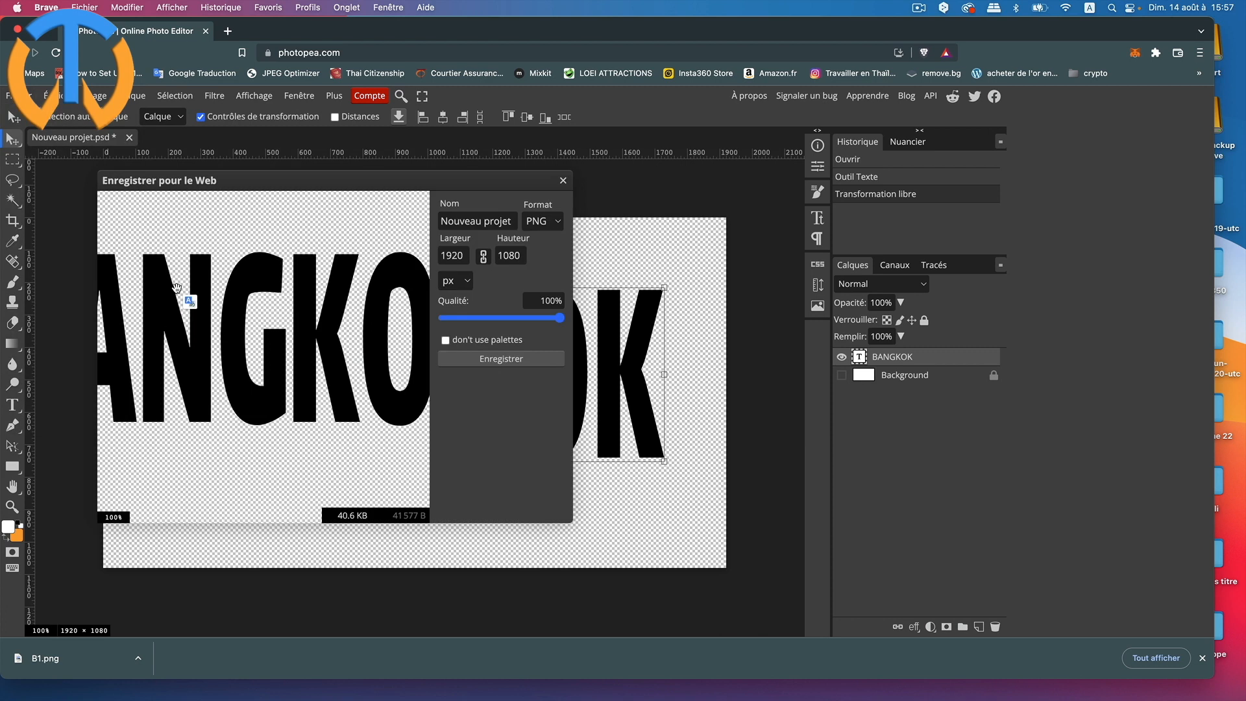
{"action": "left_click", "coordinate": [500, 359]}
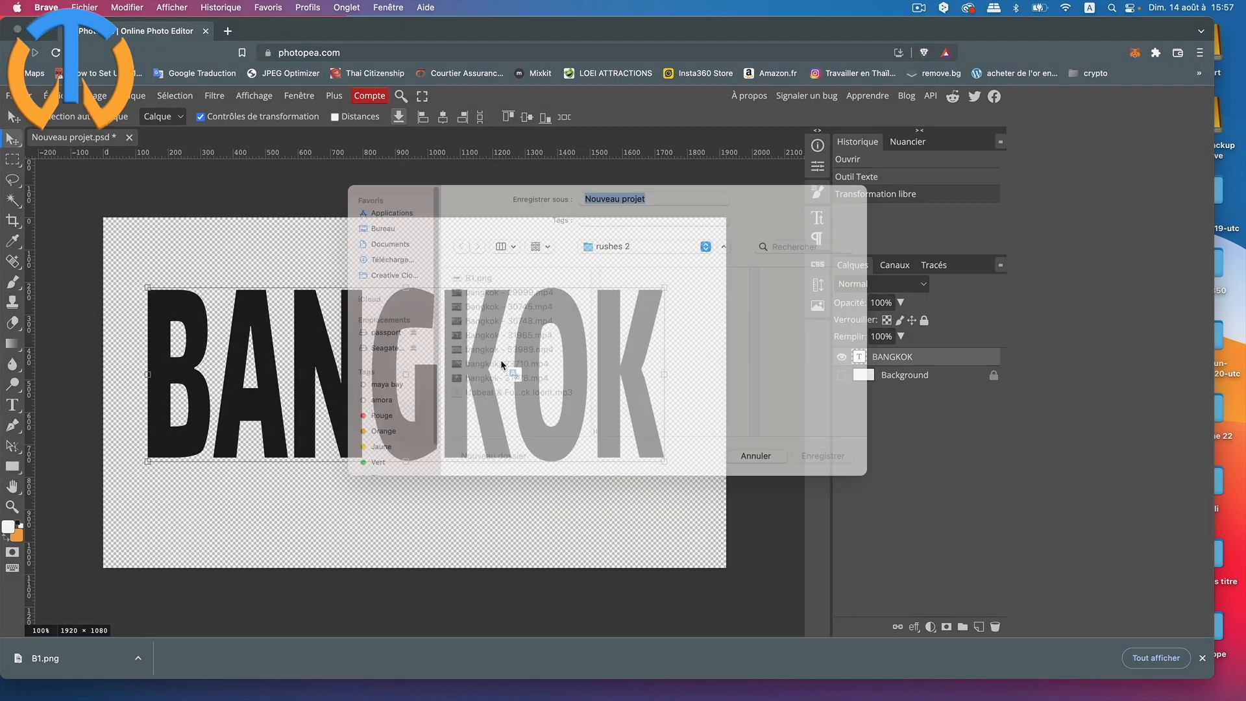
{"action": "type", "text": "B2"}
{"action": "key", "text": "Return"}
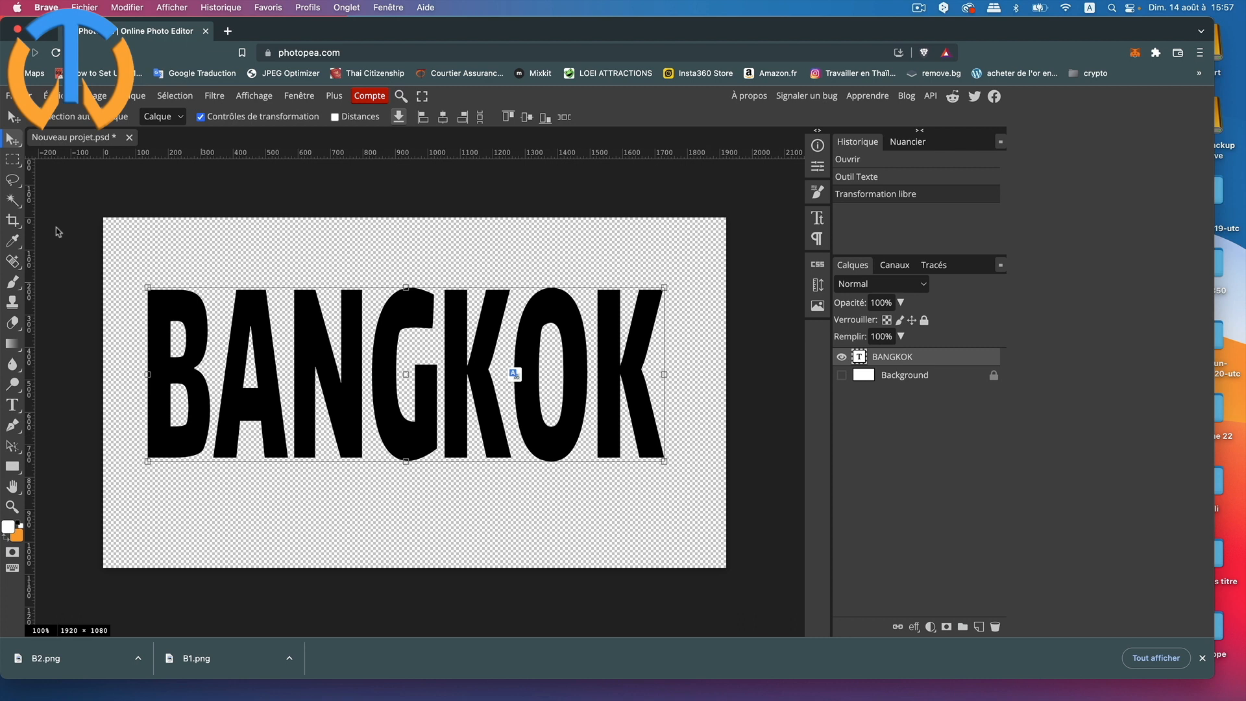
Rasterize the BANGKOK text layer and invert its colours.
{"action": "left_click", "coordinate": [101, 96]}
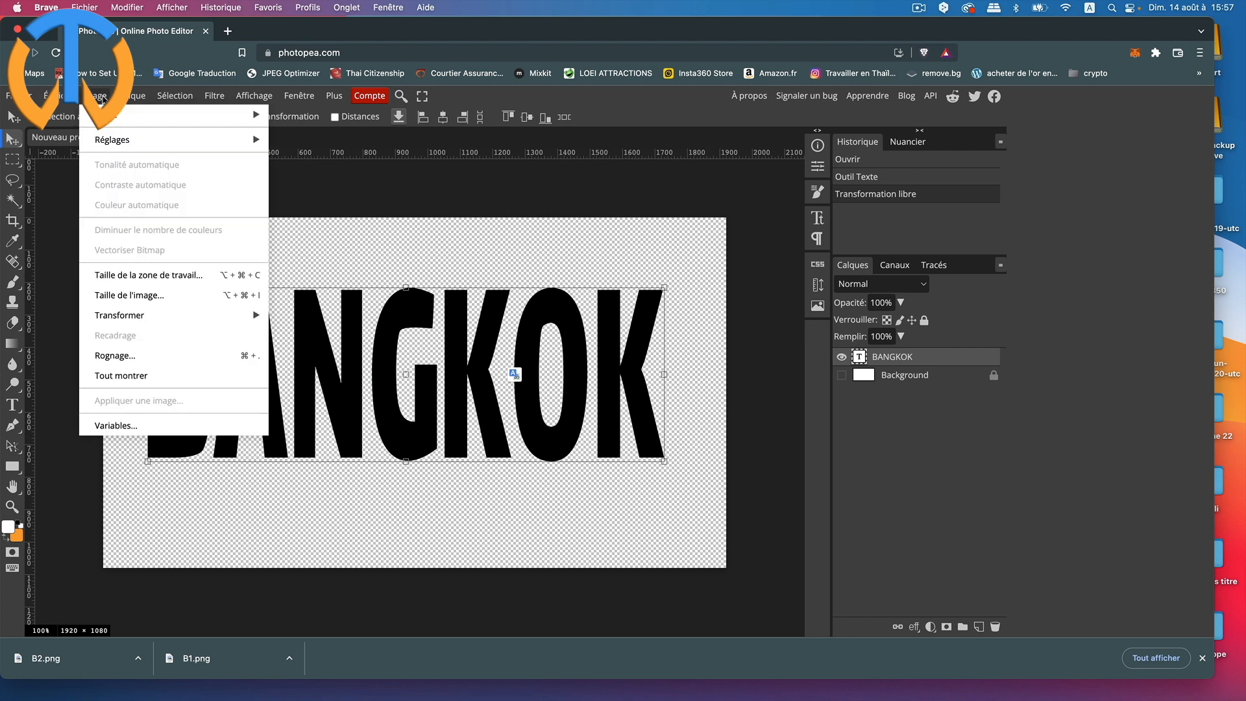
{"action": "mouse_move", "coordinate": [110, 143]}
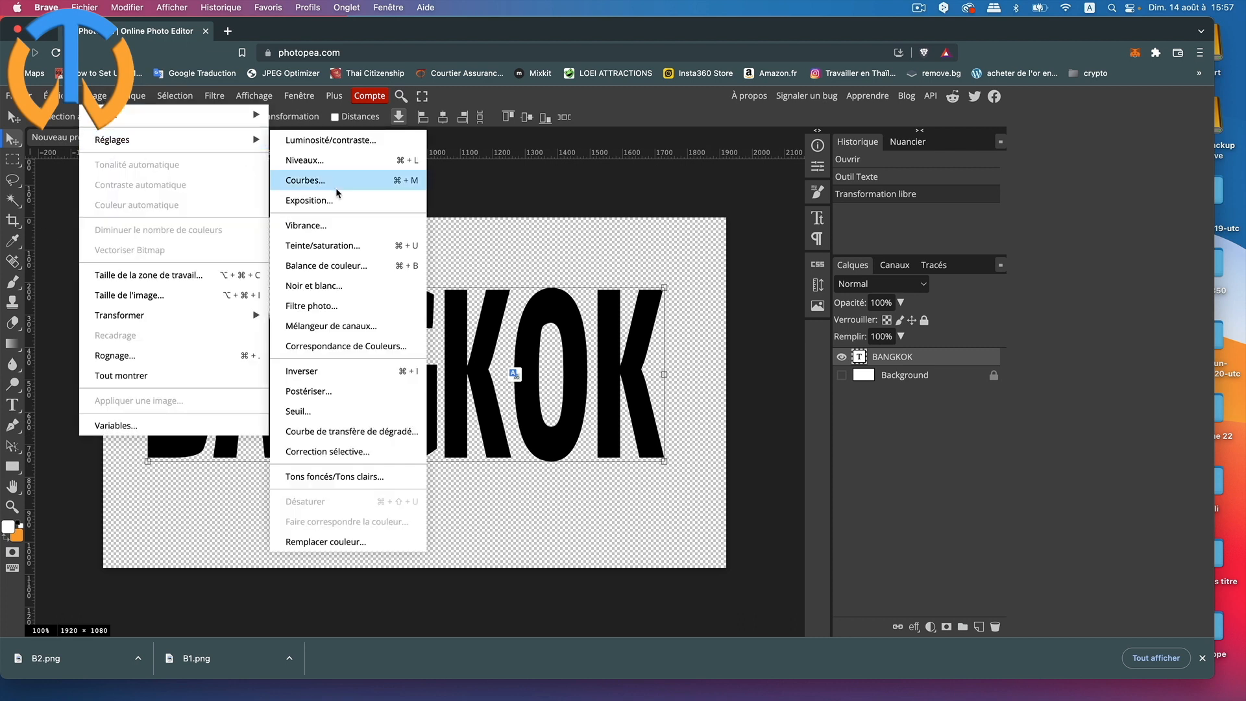
{"action": "left_click", "coordinate": [320, 372]}
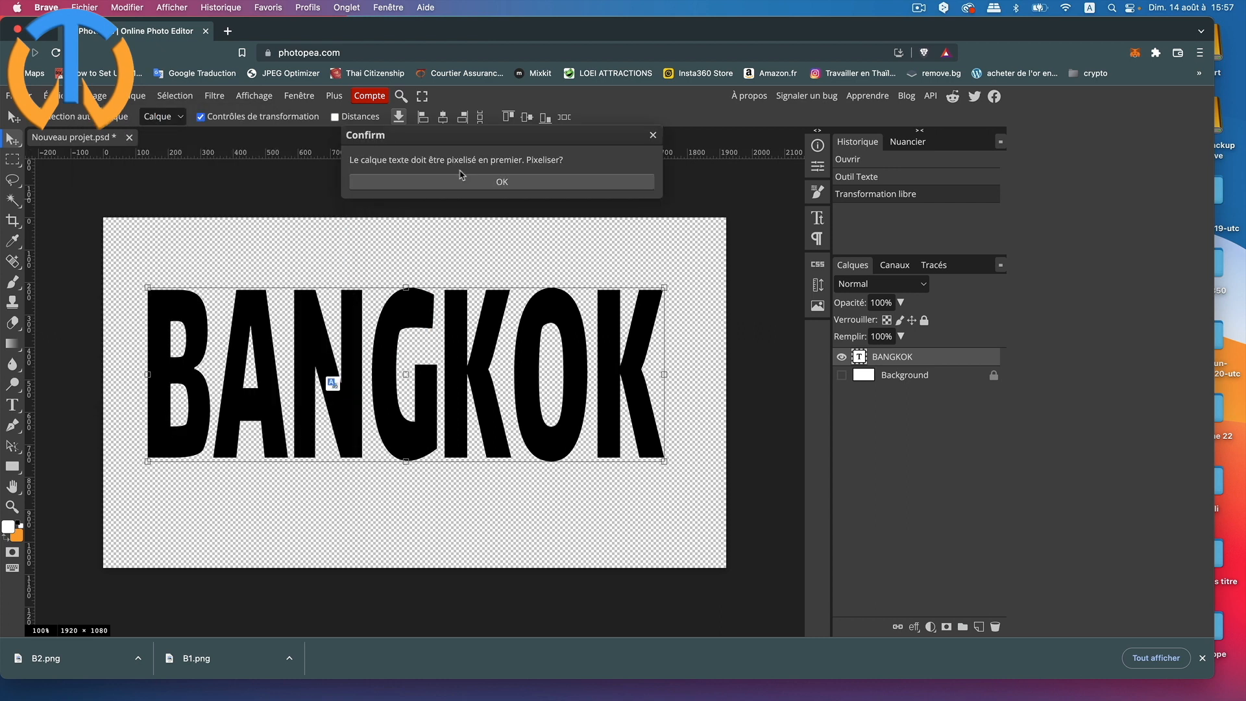
{"action": "left_click", "coordinate": [502, 183]}
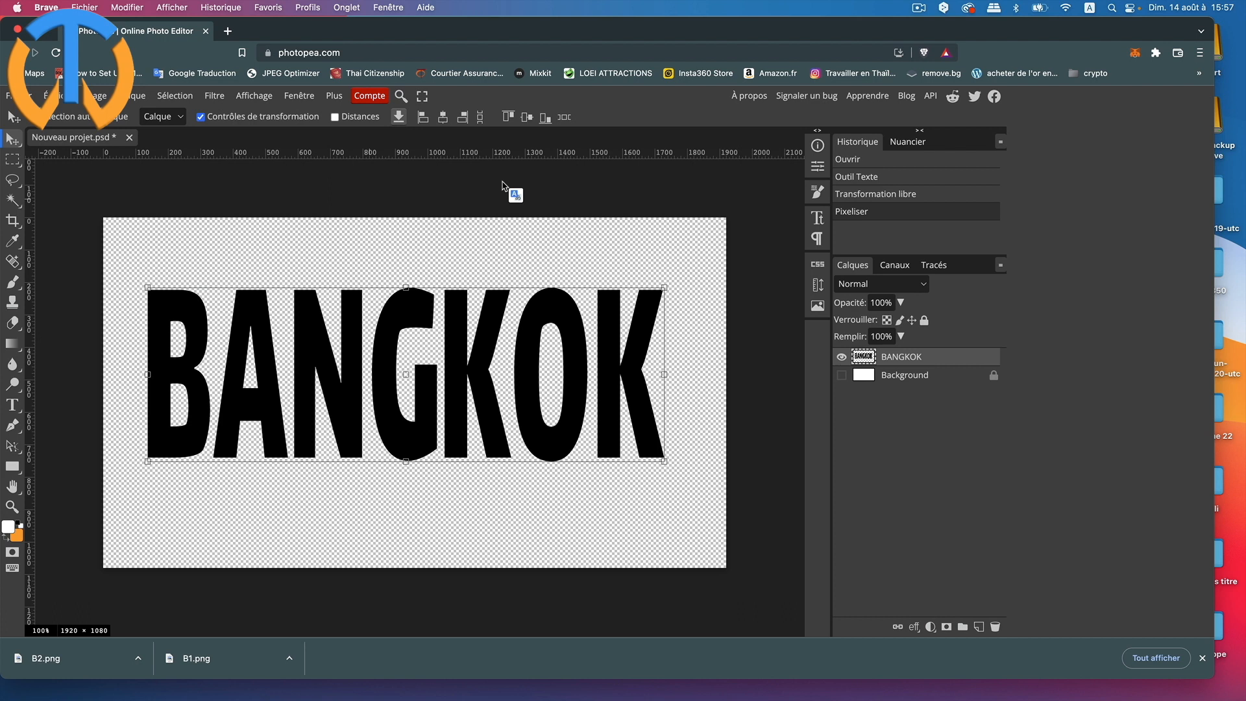
{"action": "left_click", "coordinate": [98, 96]}
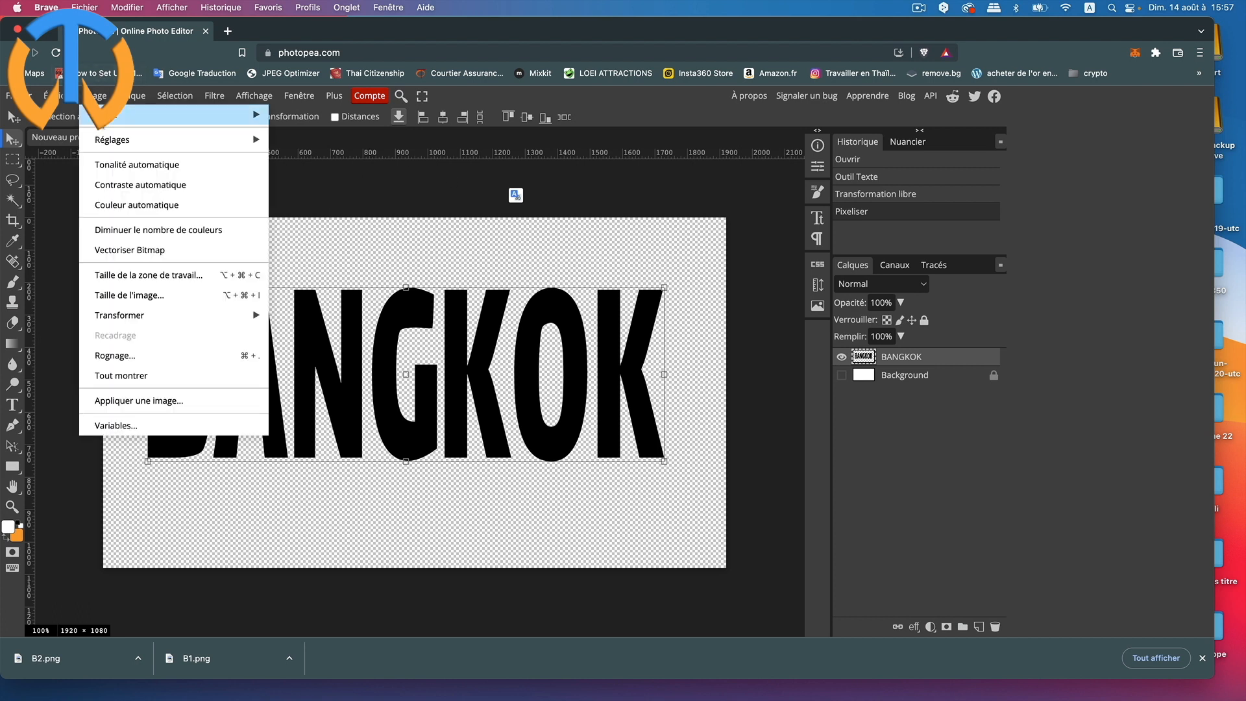
{"action": "mouse_move", "coordinate": [109, 143]}
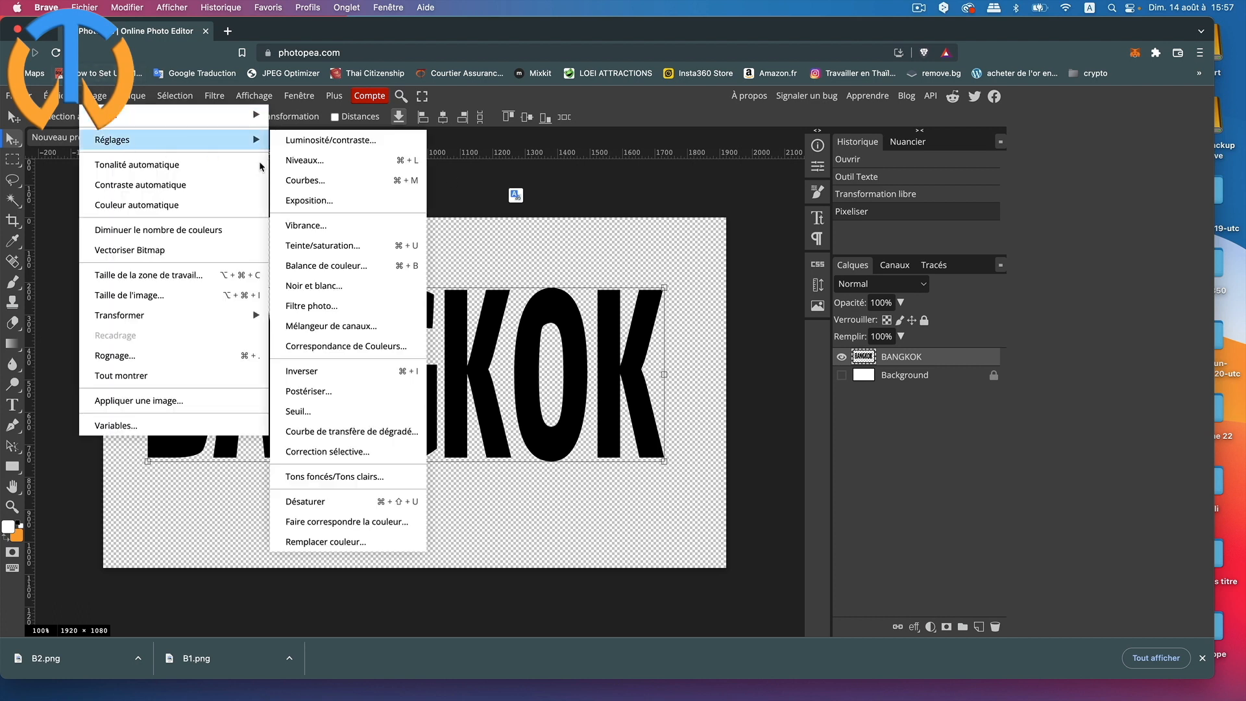
{"action": "left_click", "coordinate": [321, 371]}
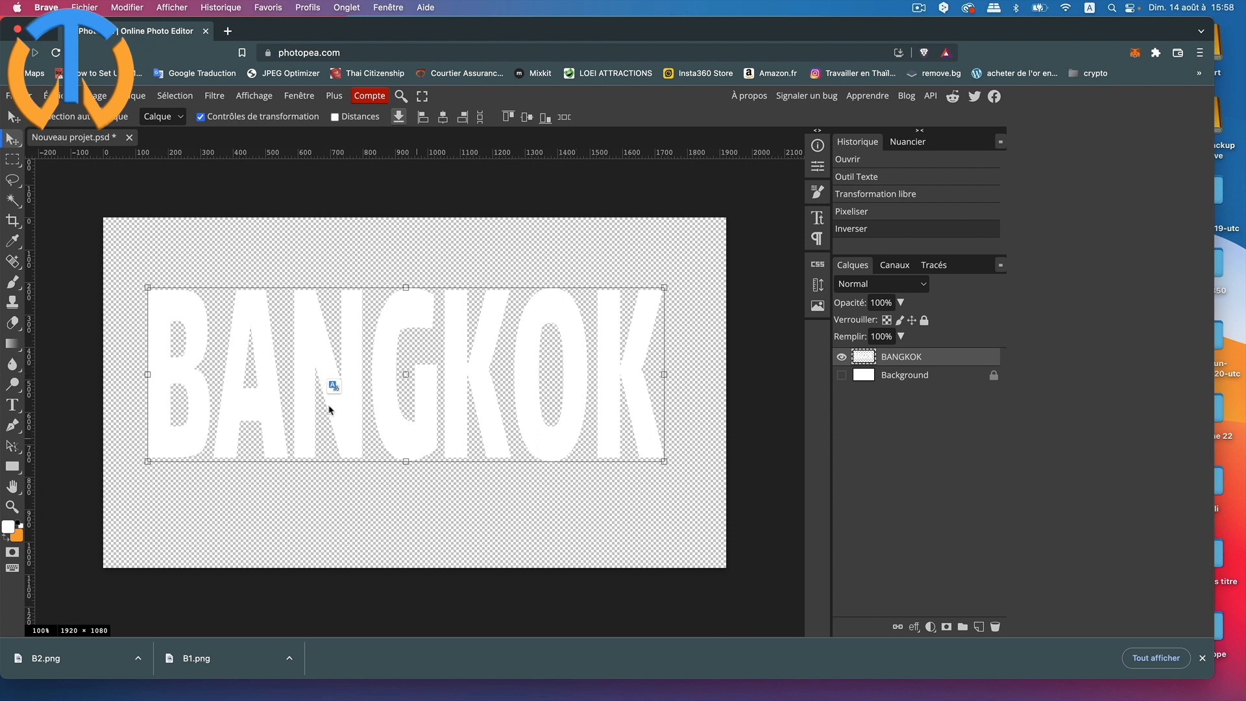
Export the white text on transparency as a PNG named B3 in the rushes 2 folder.
{"action": "left_click", "coordinate": [8, 96]}
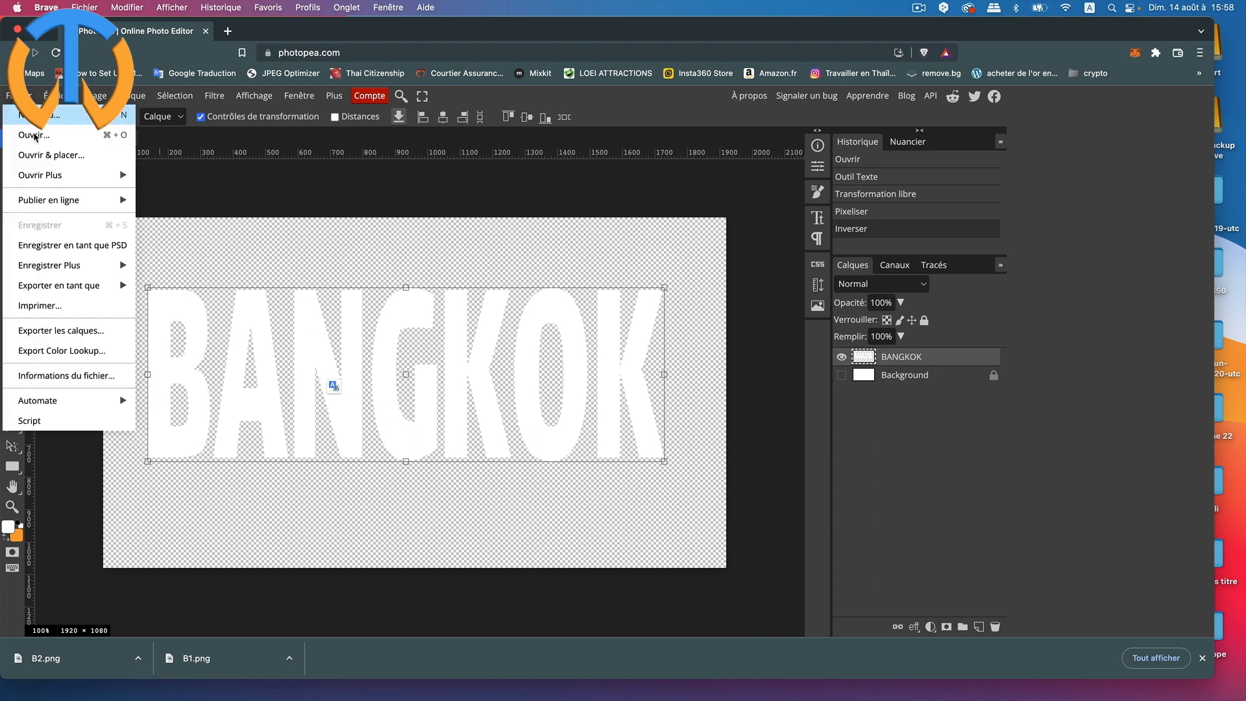
{"action": "mouse_move", "coordinate": [55, 289]}
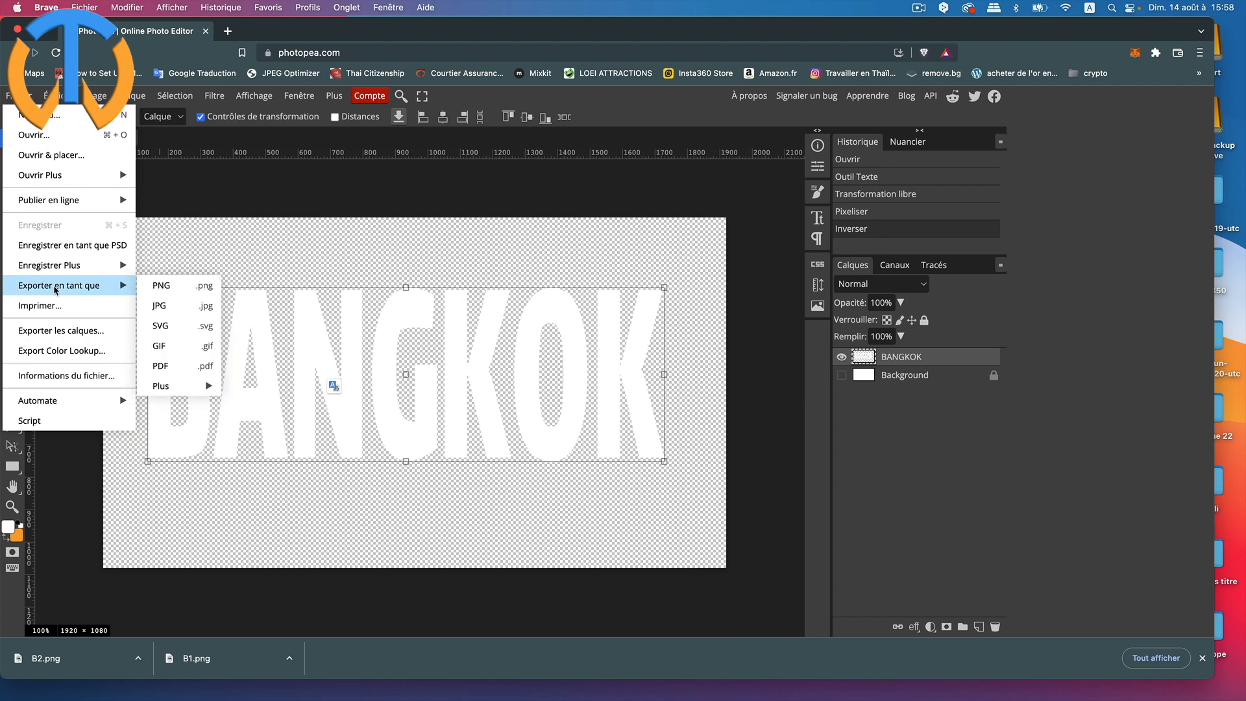
{"action": "left_click", "coordinate": [176, 286]}
{"action": "left_click", "coordinate": [488, 359]}
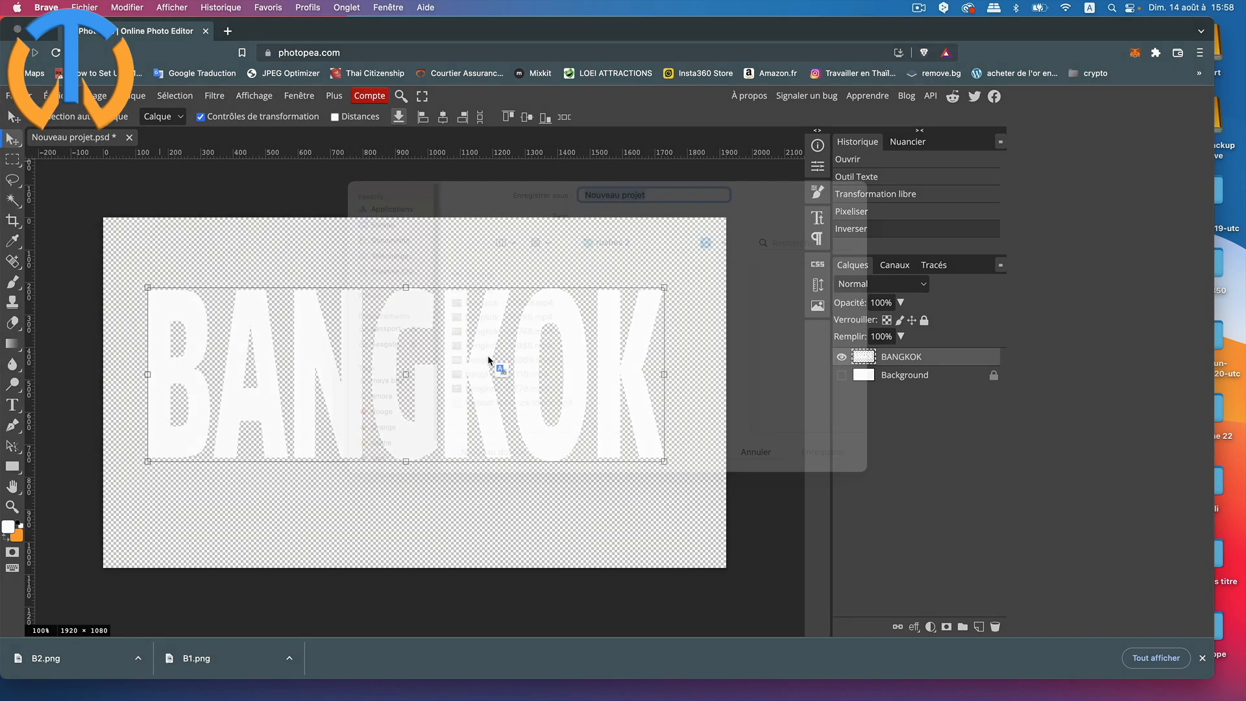
{"action": "type", "text": "B3"}
{"action": "left_click", "coordinate": [822, 472]}
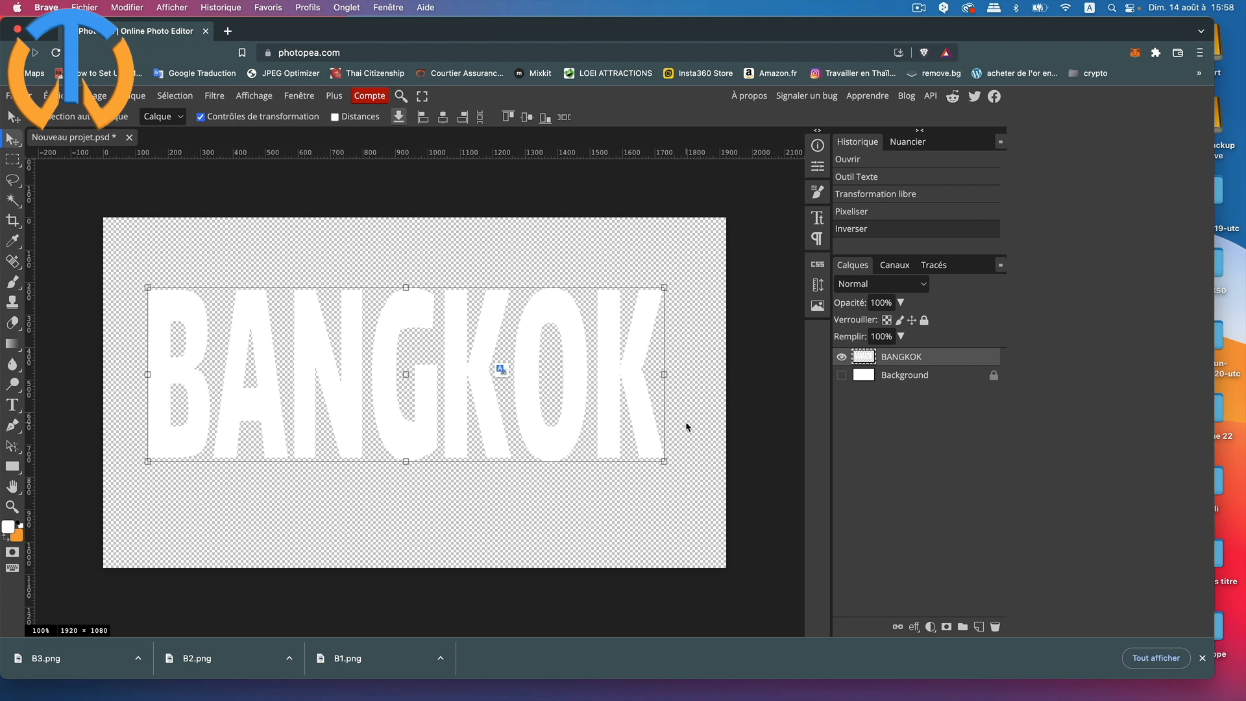
Show the Background layer and add a black solid colour fill layer directly above it.
{"action": "left_click", "coordinate": [841, 377]}
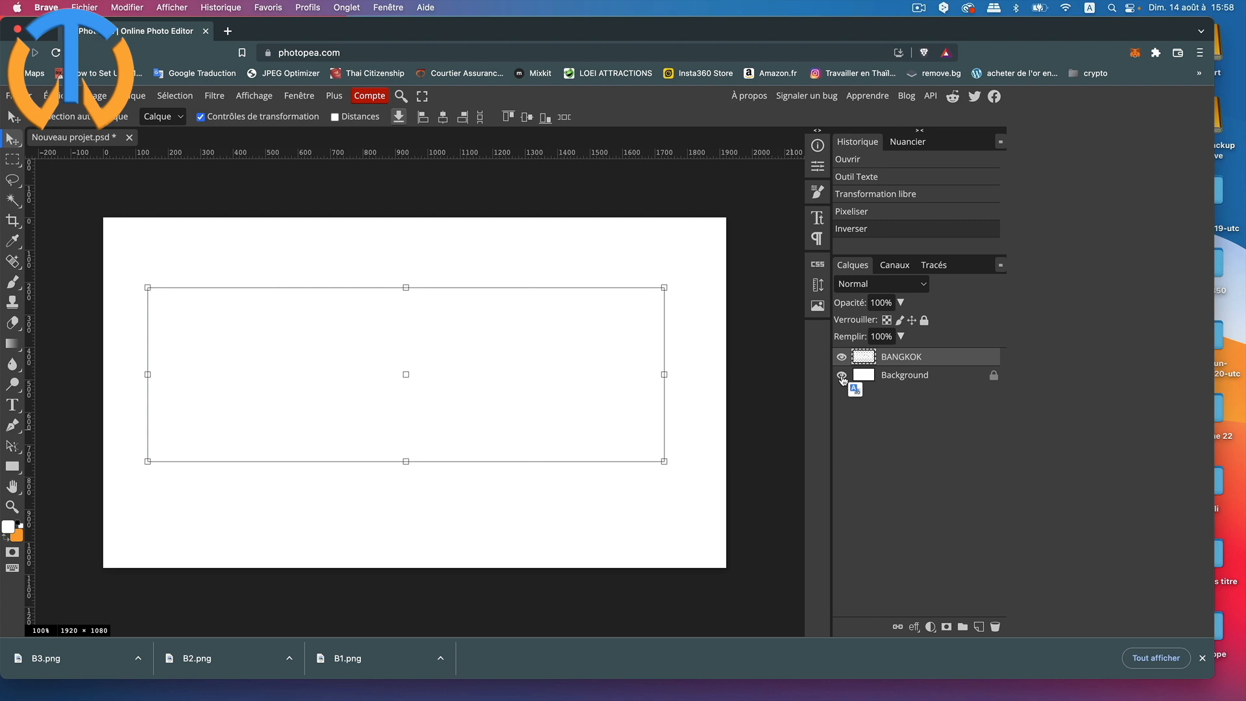
{"action": "left_click", "coordinate": [940, 377]}
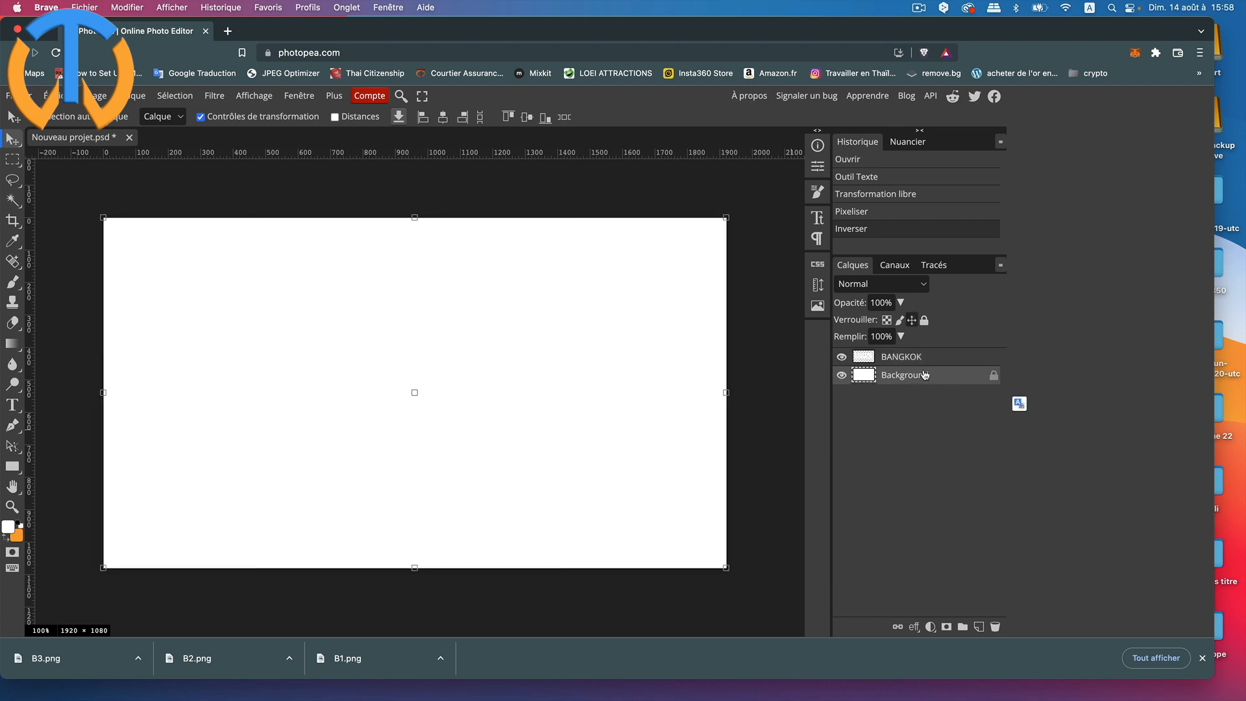
{"action": "left_click", "coordinate": [133, 96]}
{"action": "mouse_move", "coordinate": [182, 226]}
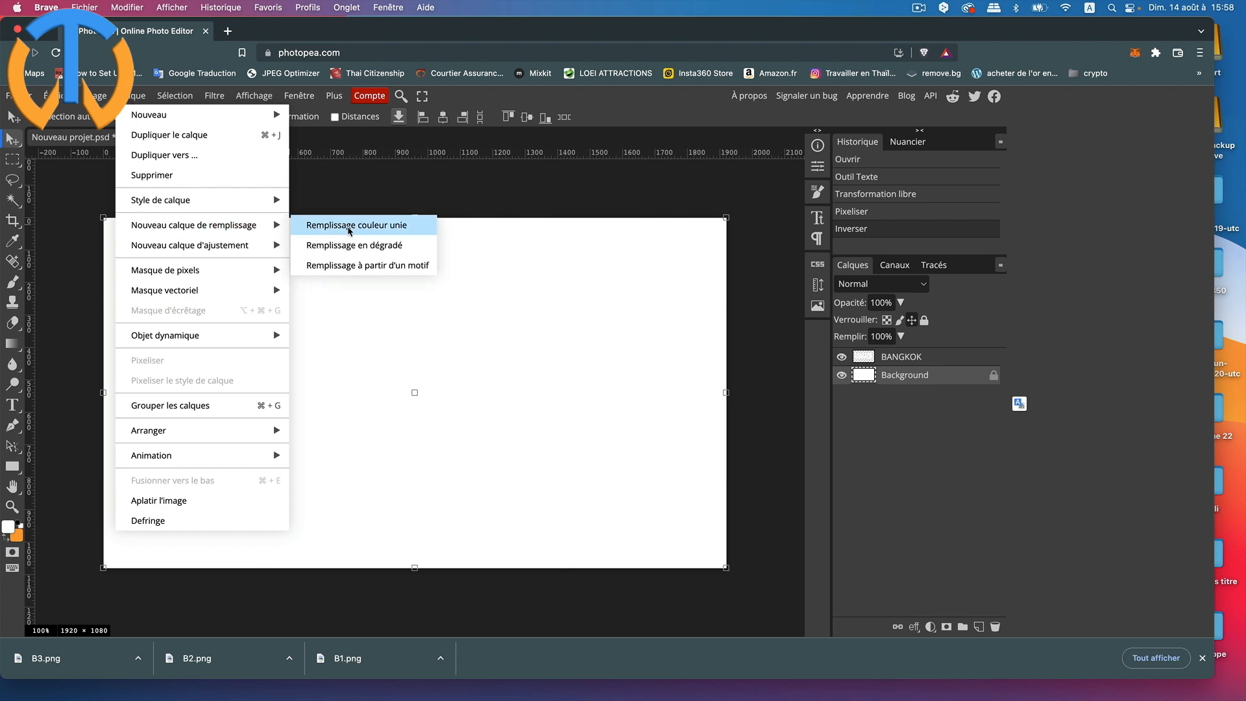
{"action": "left_click", "coordinate": [350, 228]}
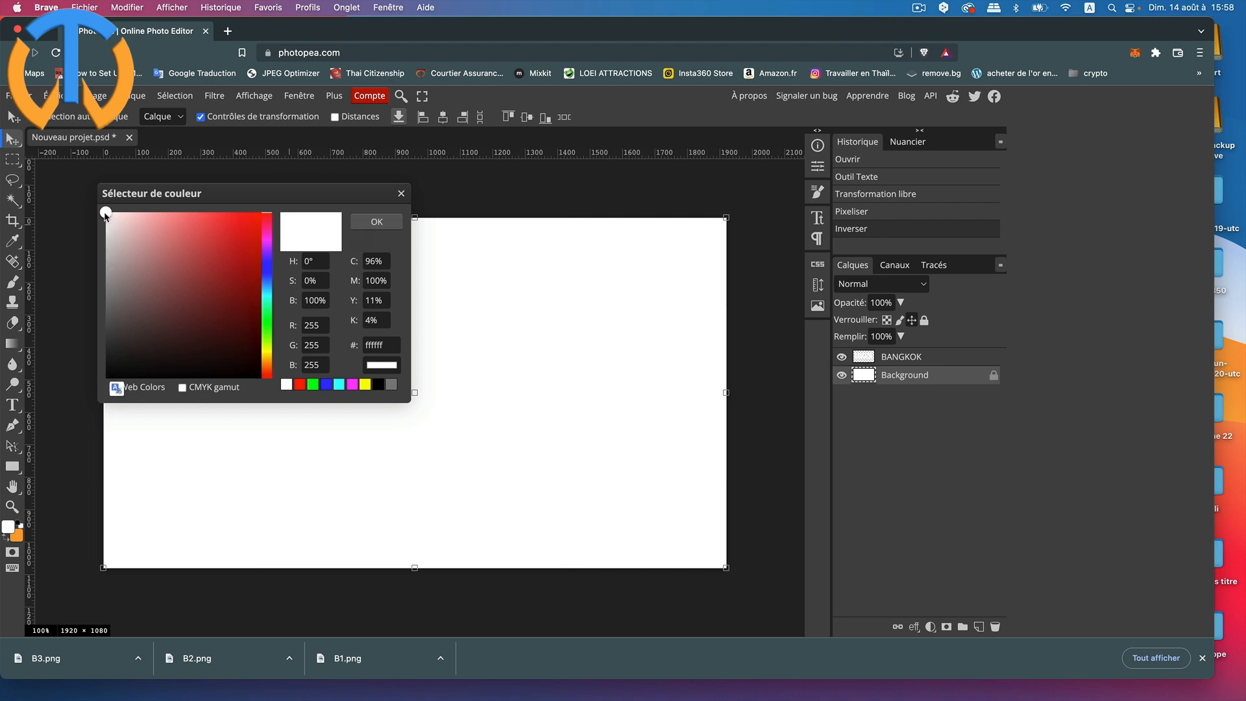
{"action": "left_click", "coordinate": [379, 386]}
{"action": "left_click", "coordinate": [376, 223]}
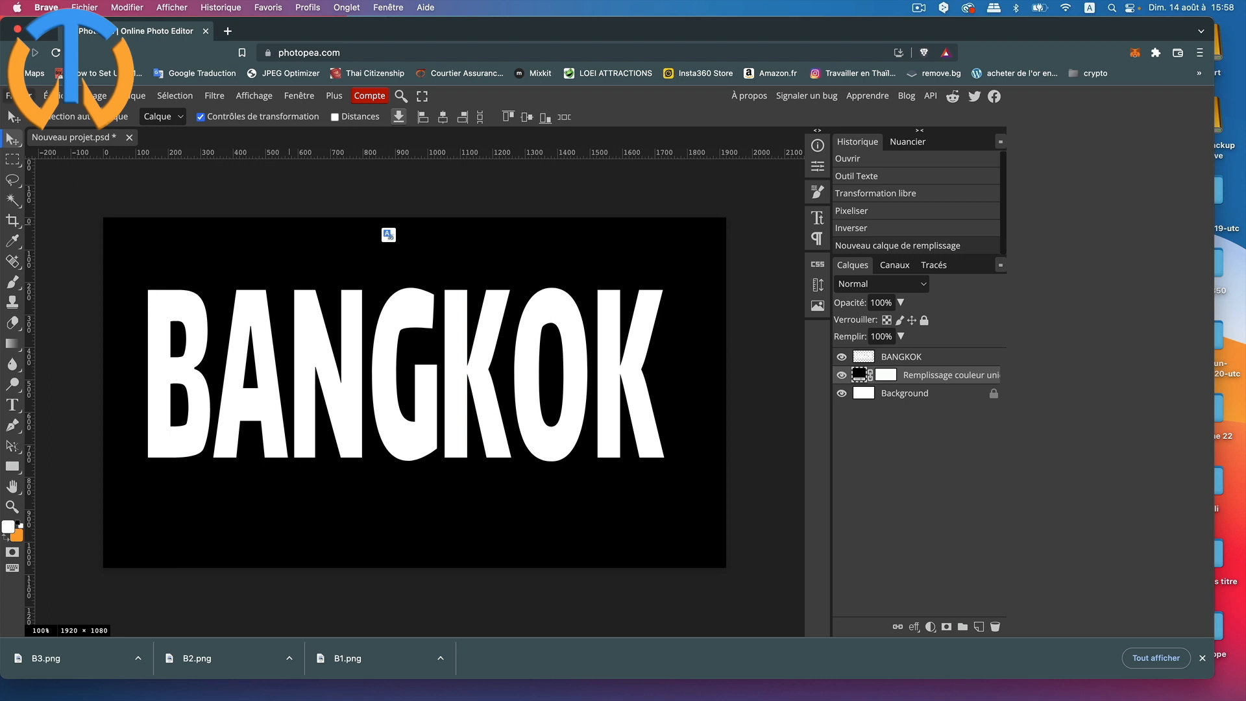
Export the white BANGKOK text on black as a PNG named B4 in the rushes 2 folder.
{"action": "left_click", "coordinate": [10, 95]}
{"action": "mouse_move", "coordinate": [43, 283]}
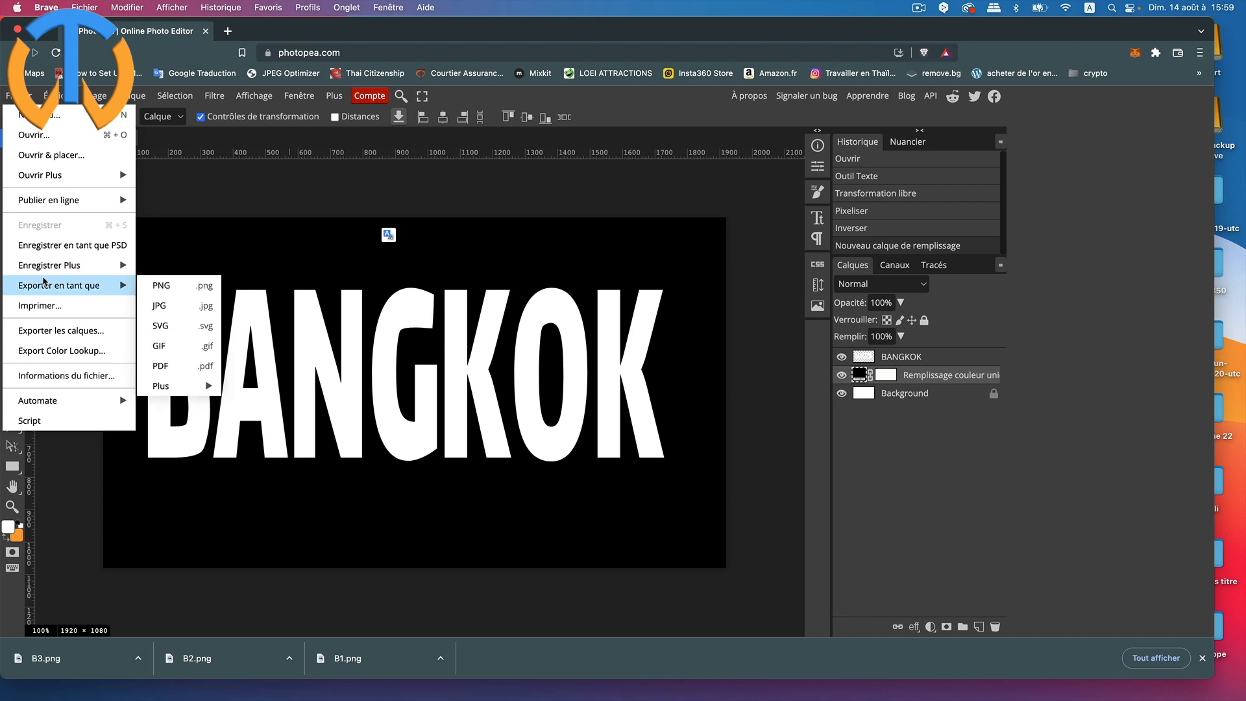
{"action": "left_click", "coordinate": [173, 284]}
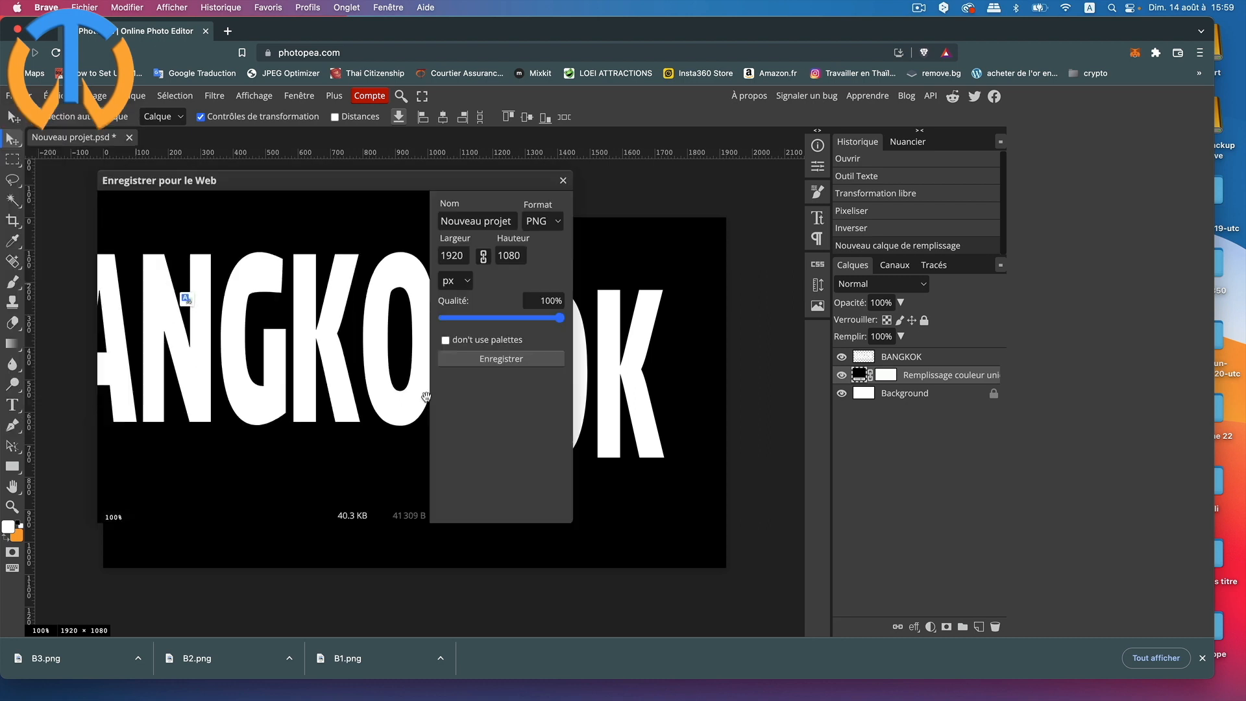
{"action": "left_click", "coordinate": [501, 358]}
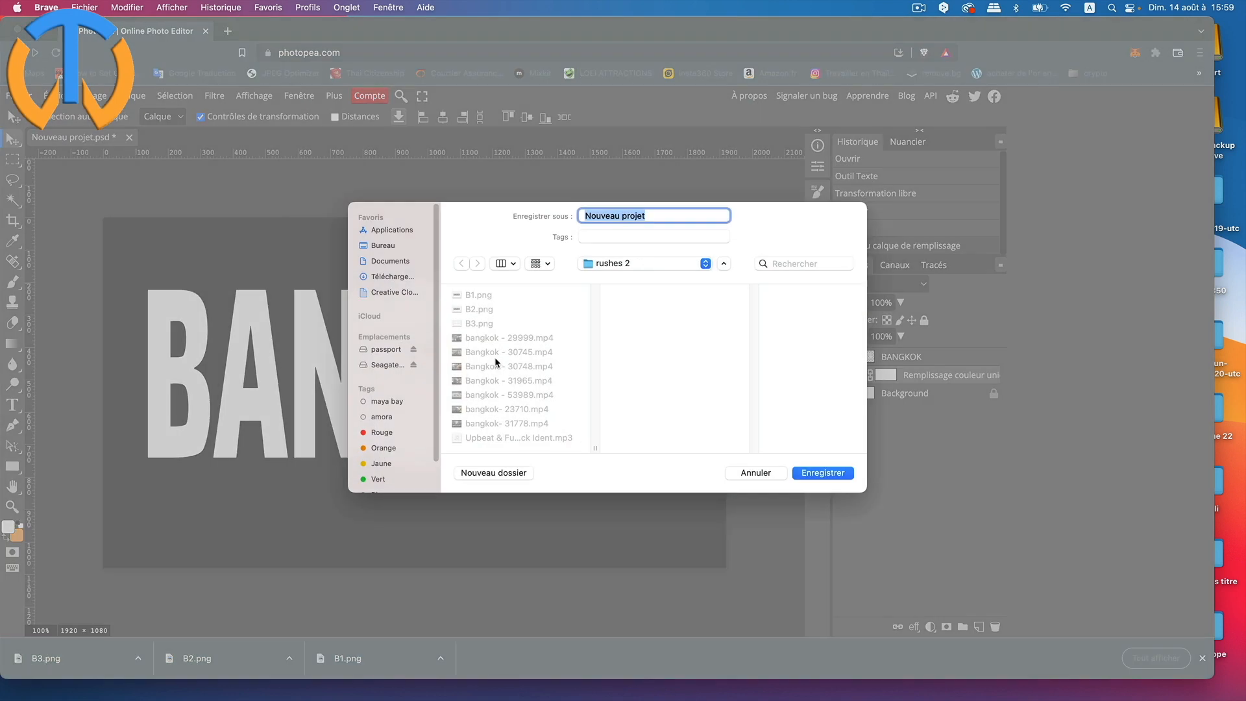
{"action": "type", "text": "B"}
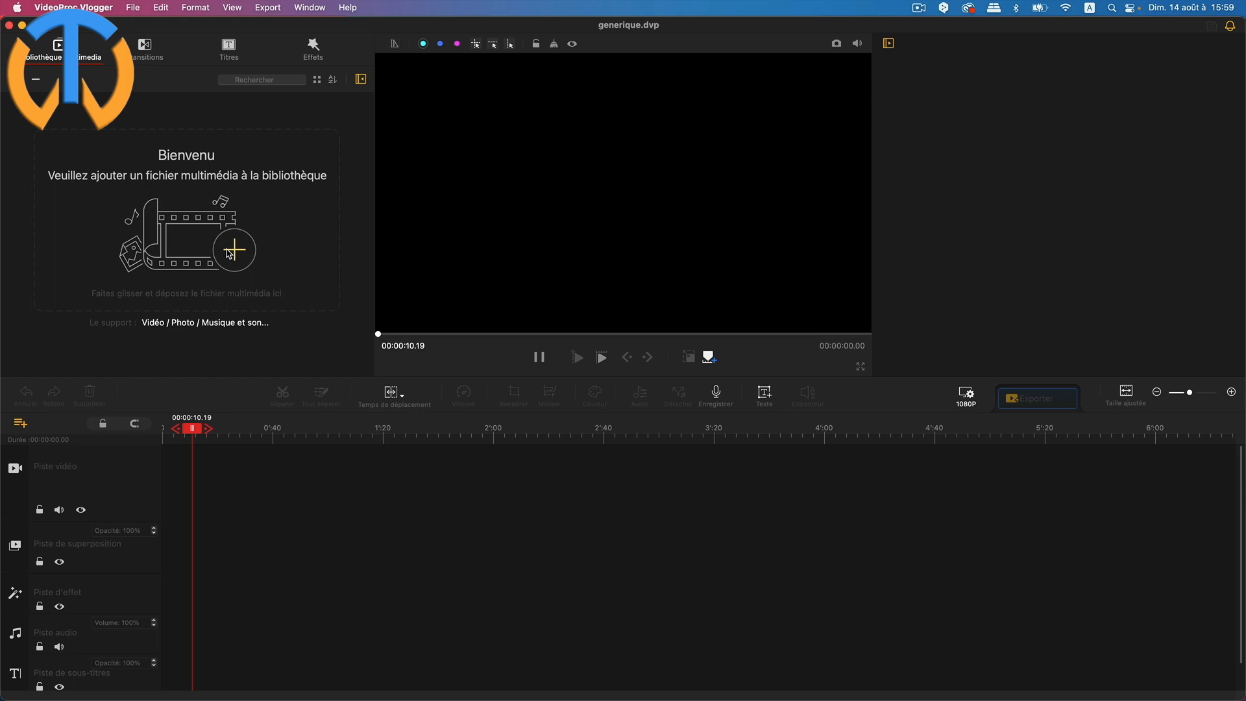
In VideoProc Vlogger, start adding media to the library and open toptutoweb > rushes 2 on the passport drive.
{"action": "left_click", "coordinate": [229, 253]}
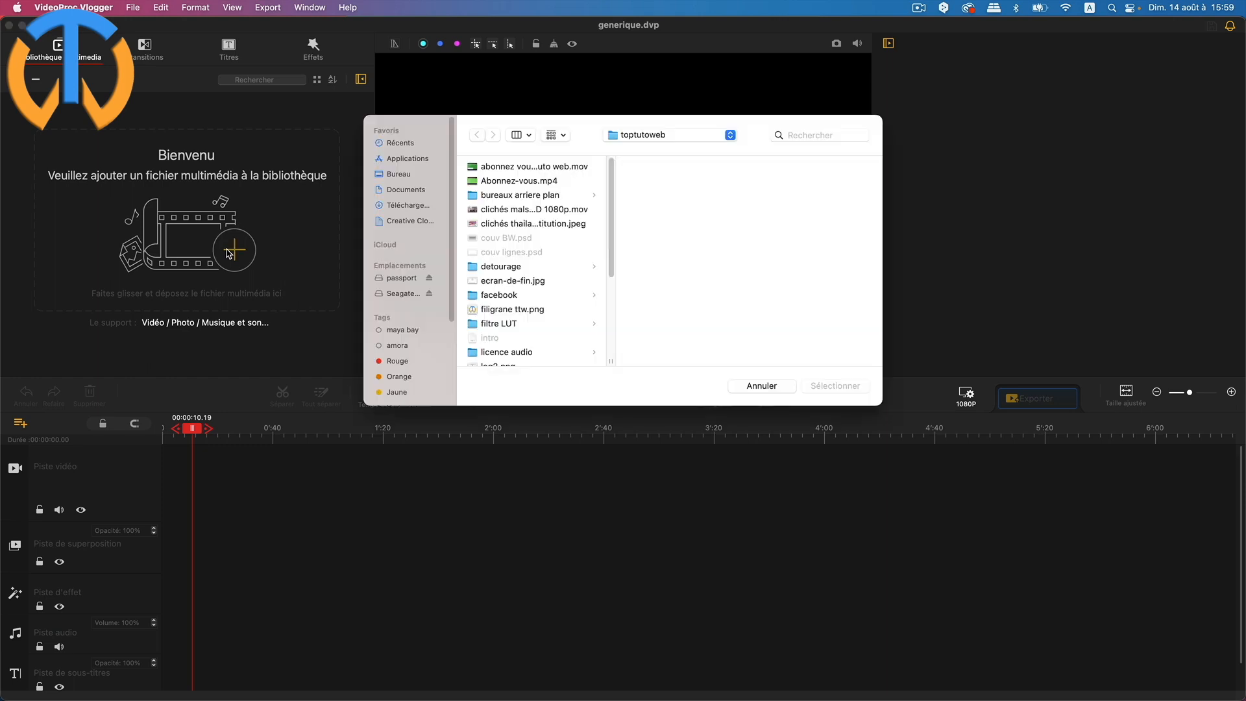
{"action": "left_click", "coordinate": [389, 279]}
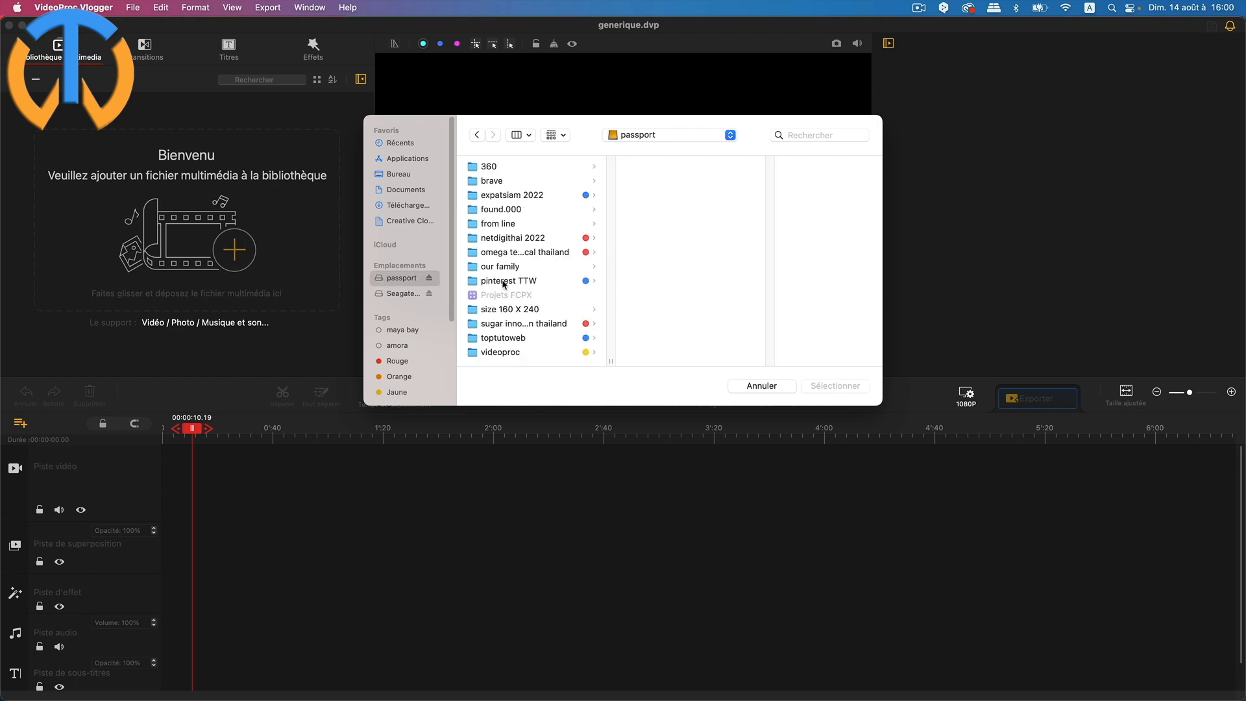
{"action": "left_click", "coordinate": [515, 342]}
{"action": "scroll", "coordinate": [688, 320], "scroll_direction": "down", "scroll_amount": 5}
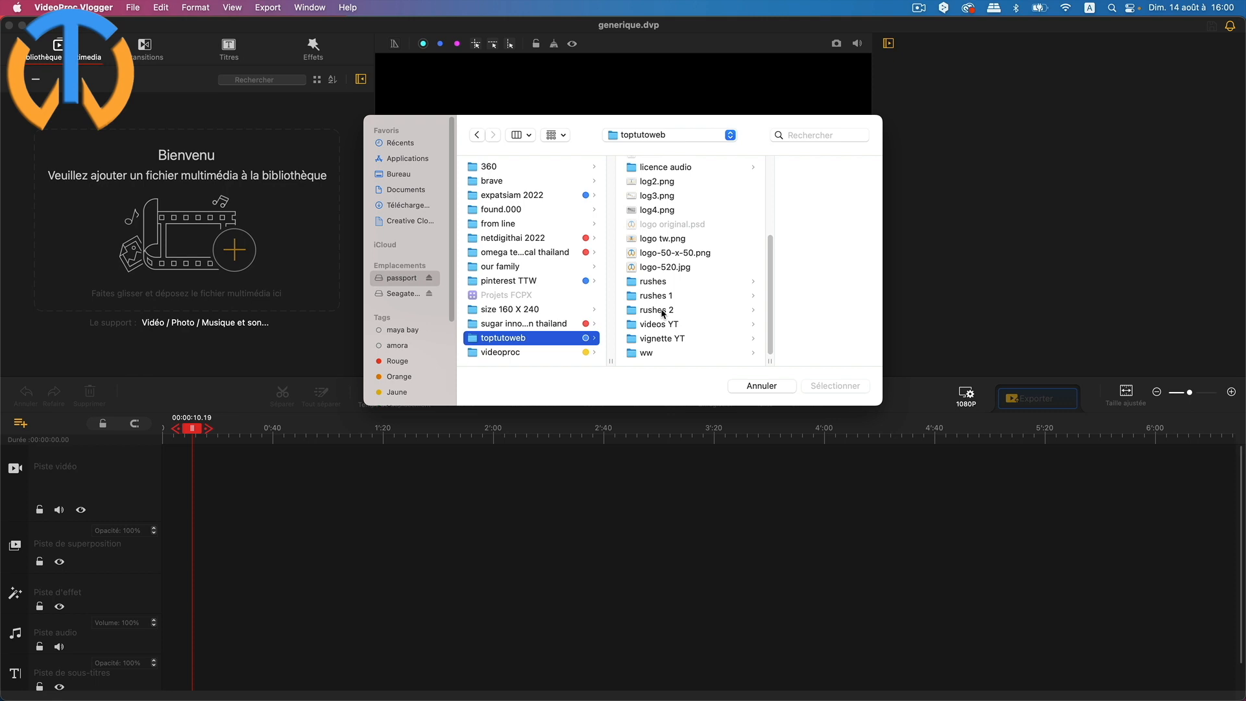
{"action": "left_click", "coordinate": [662, 311]}
Preview the B1 to B4 images, the Bangkok video clips and the MP3 track in the rushes 2 folder.
{"action": "left_click", "coordinate": [783, 167]}
{"action": "left_click", "coordinate": [654, 182]}
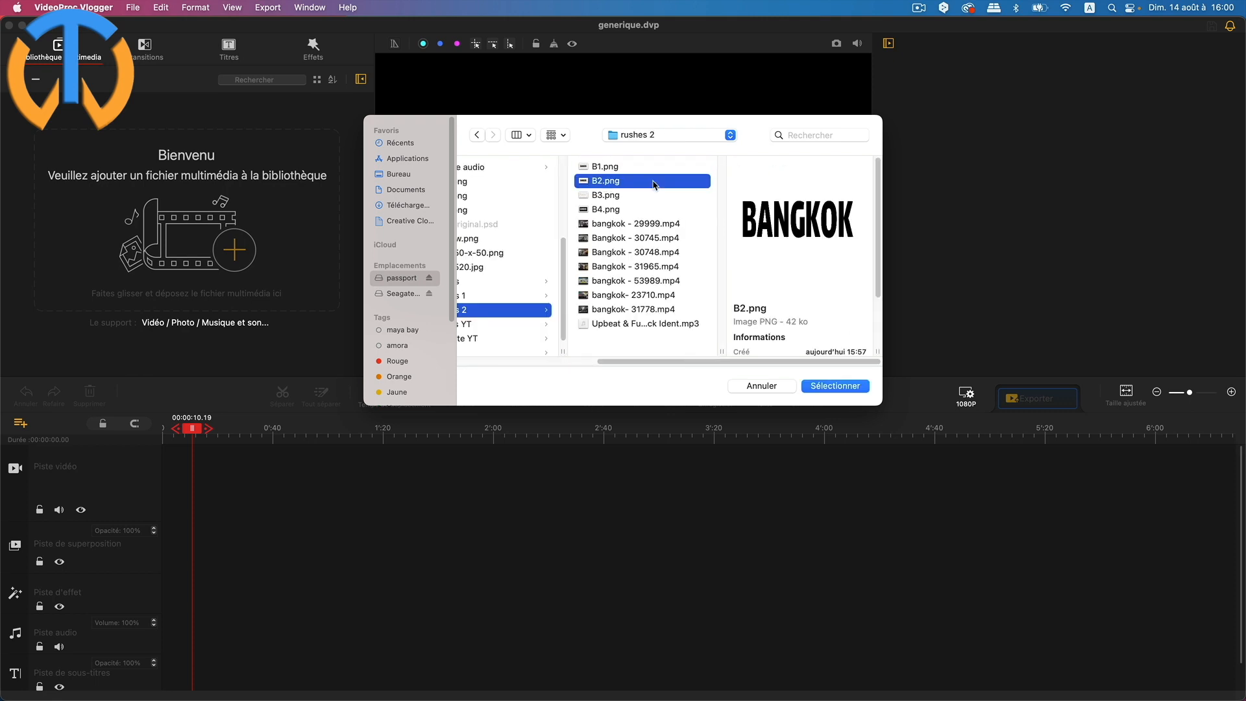
{"action": "left_click", "coordinate": [627, 196]}
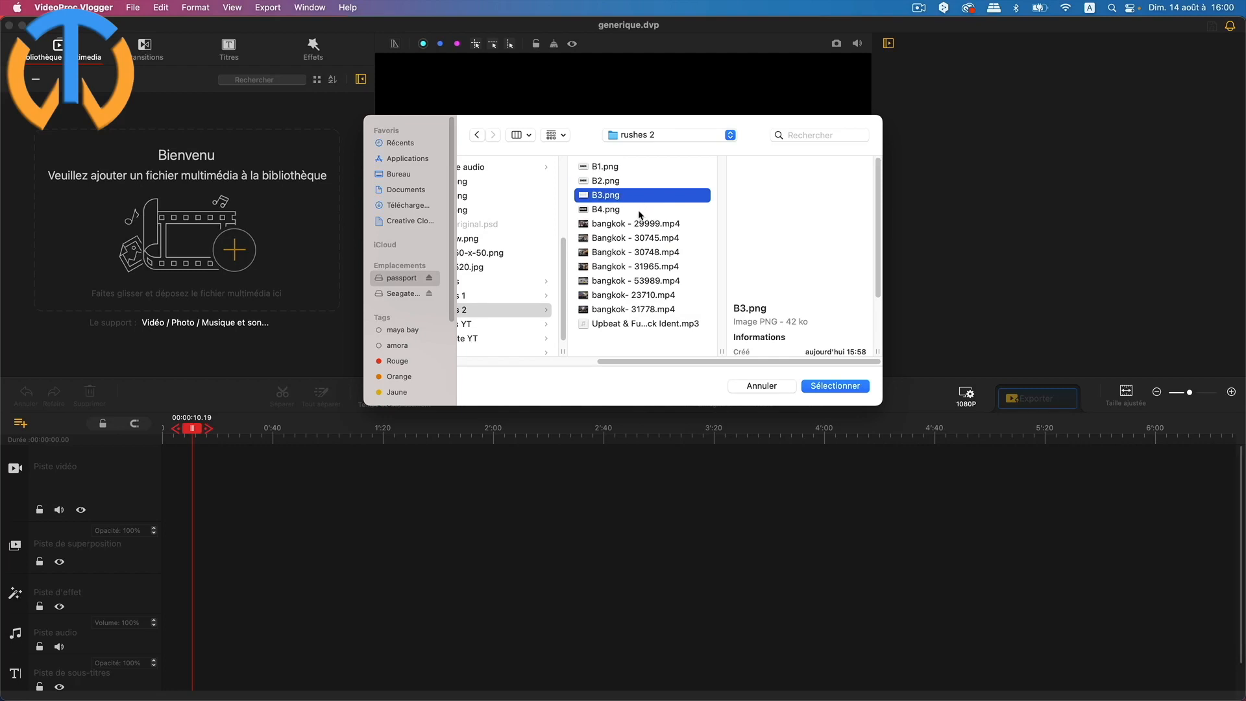
{"action": "left_click", "coordinate": [639, 210]}
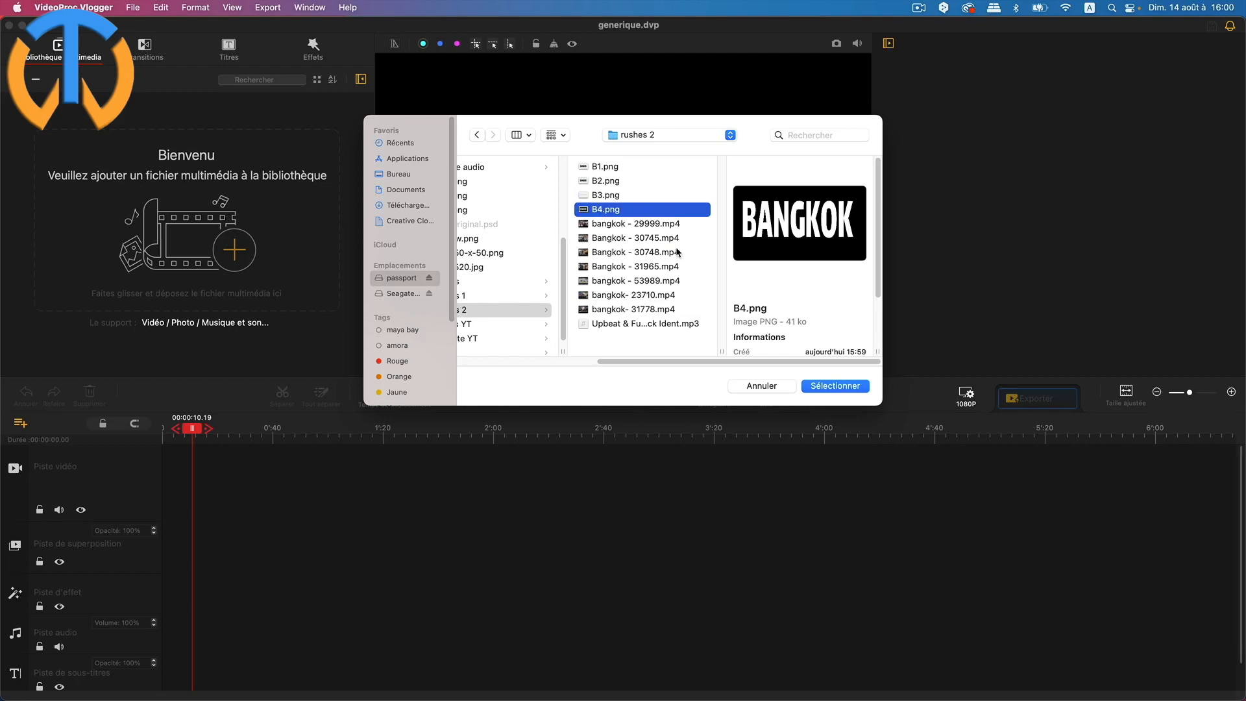
{"action": "left_click", "coordinate": [691, 224]}
{"action": "left_click", "coordinate": [685, 237]}
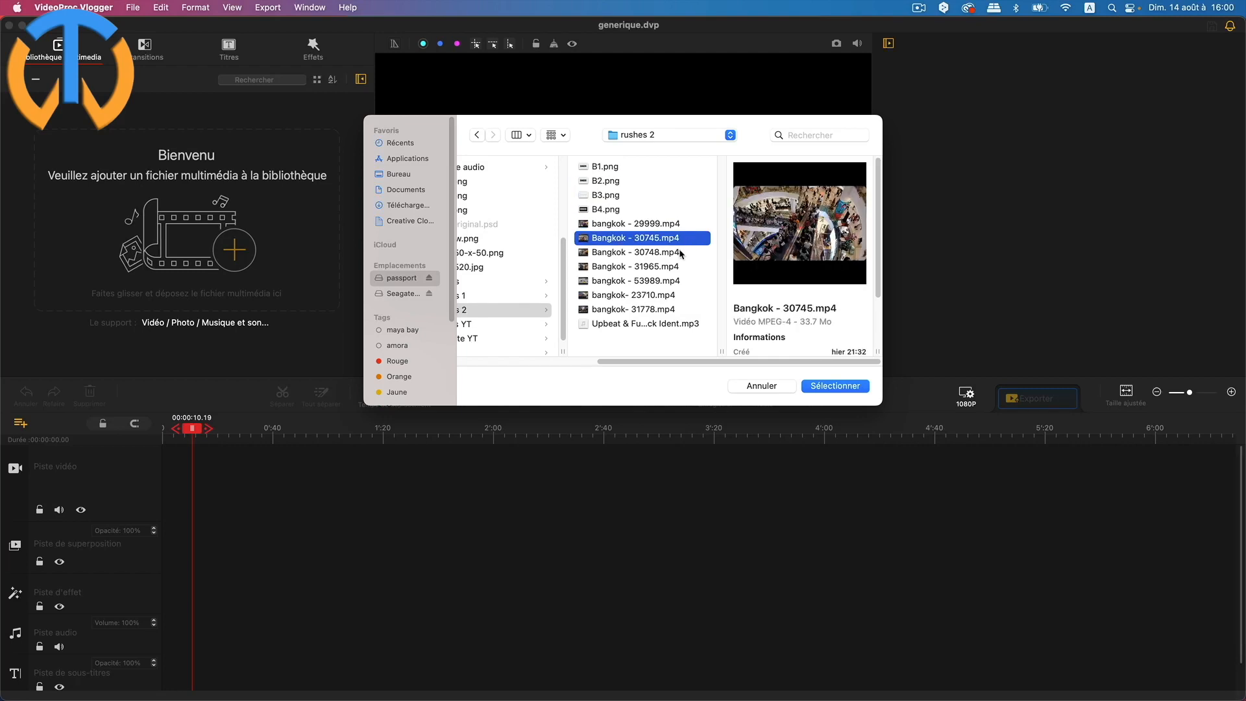
{"action": "left_click", "coordinate": [685, 253]}
{"action": "left_click", "coordinate": [687, 266]}
{"action": "left_click", "coordinate": [690, 280]}
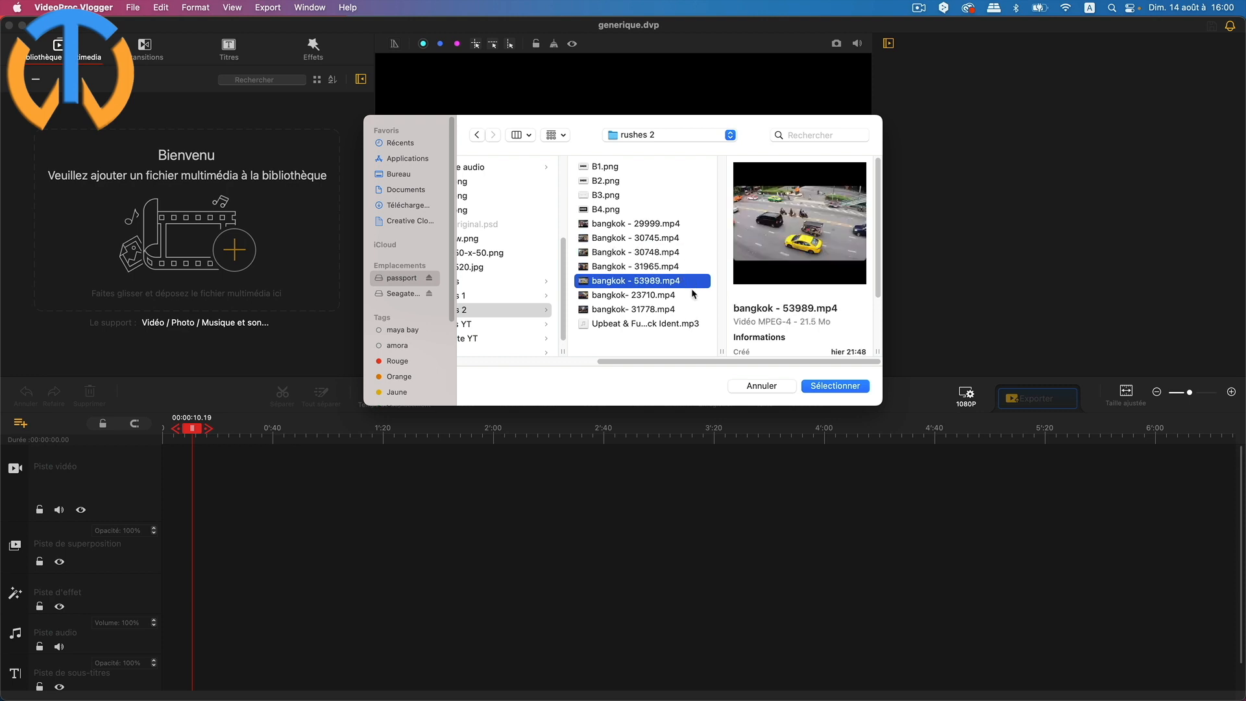
{"action": "left_click", "coordinate": [690, 295]}
{"action": "left_click", "coordinate": [691, 309]}
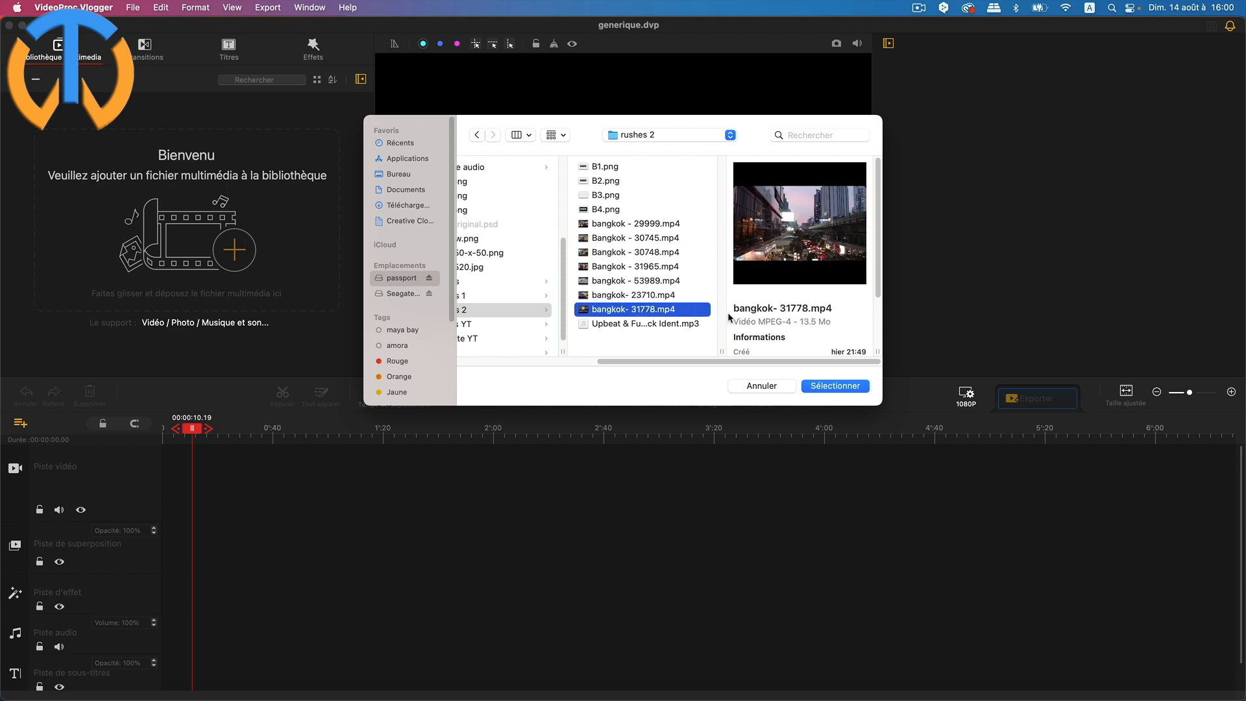
{"action": "left_click", "coordinate": [664, 327]}
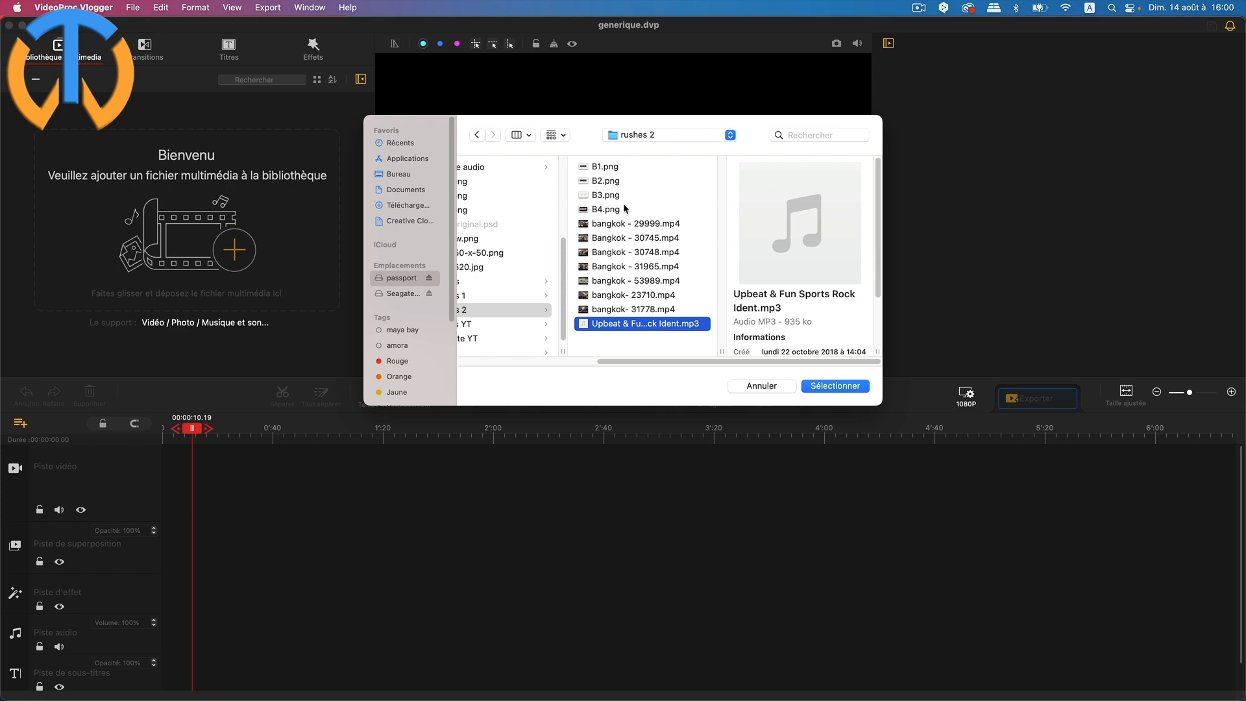
Import all images, videos and music from rushes 2, and place the seven Bangkok video clips on the video track.
{"action": "left_click_drag", "start_coordinate": [632, 168], "coordinate": [648, 348]}
{"action": "left_click", "coordinate": [835, 386]}
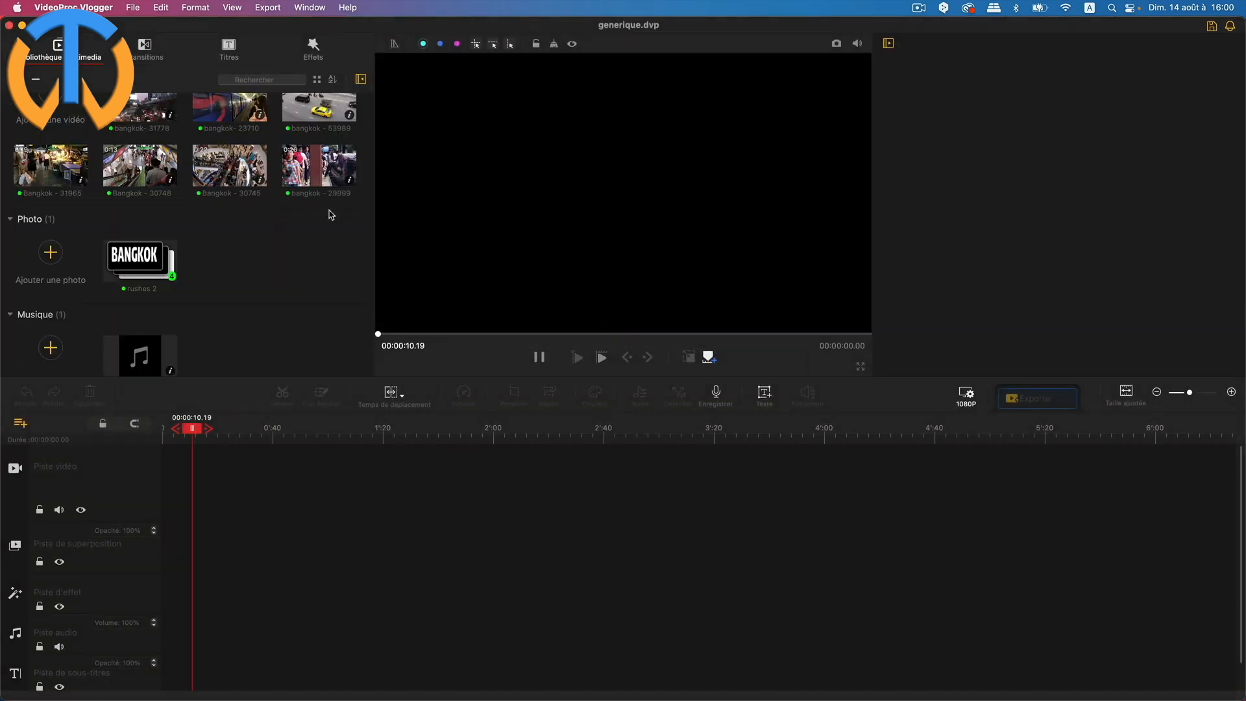
{"action": "left_click_drag", "start_coordinate": [328, 216], "coordinate": [64, 107]}
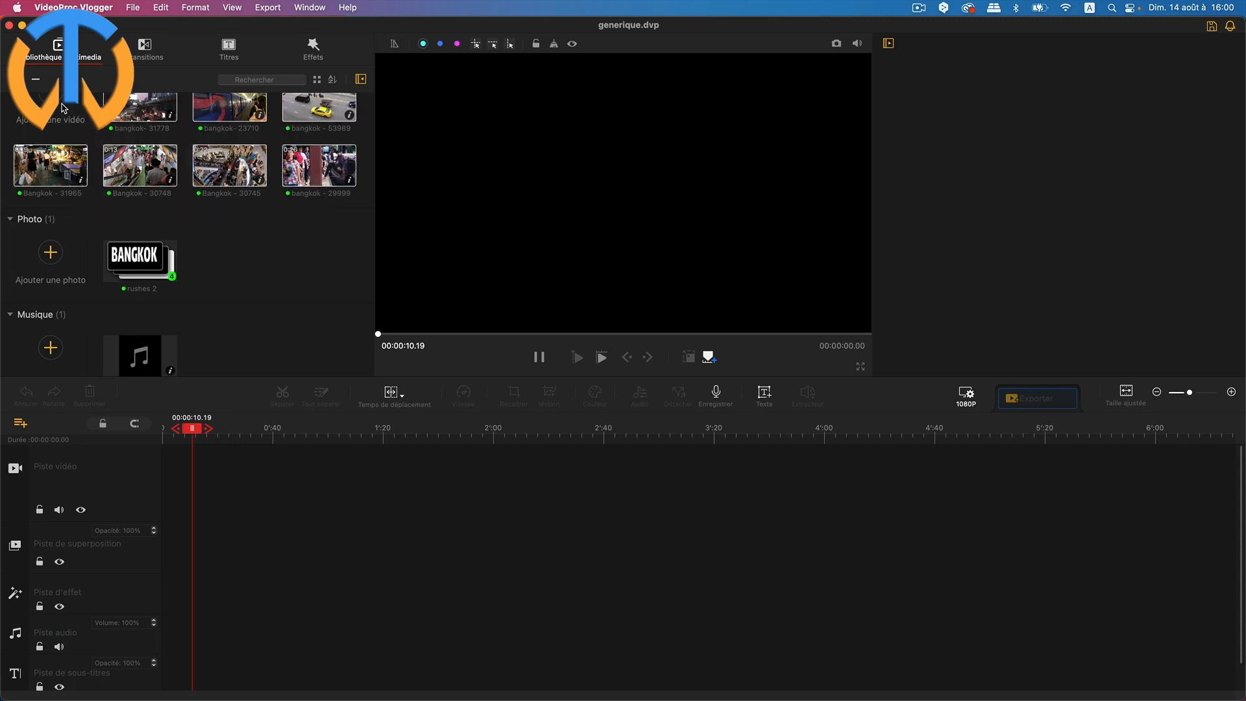
{"action": "left_click_drag", "start_coordinate": [140, 107], "coordinate": [260, 488]}
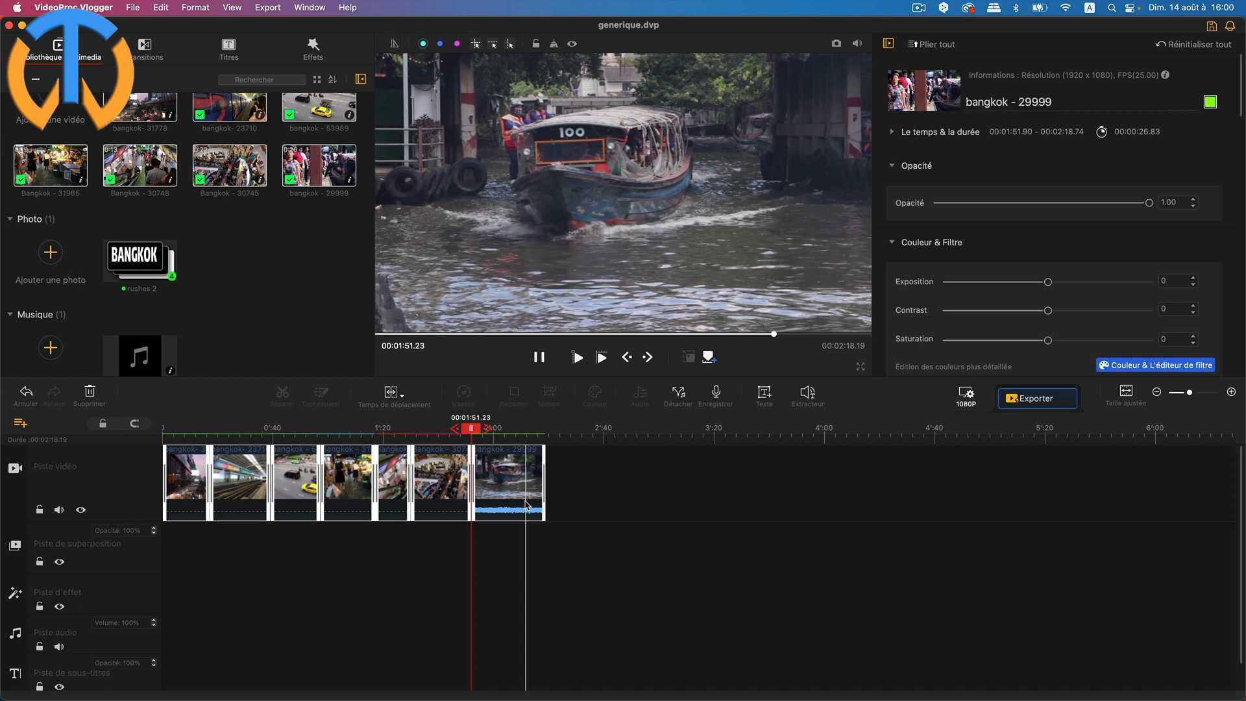
Detach the audio from the bangkok - 29999 clip and delete it from the audio track.
{"action": "left_click", "coordinate": [507, 471]}
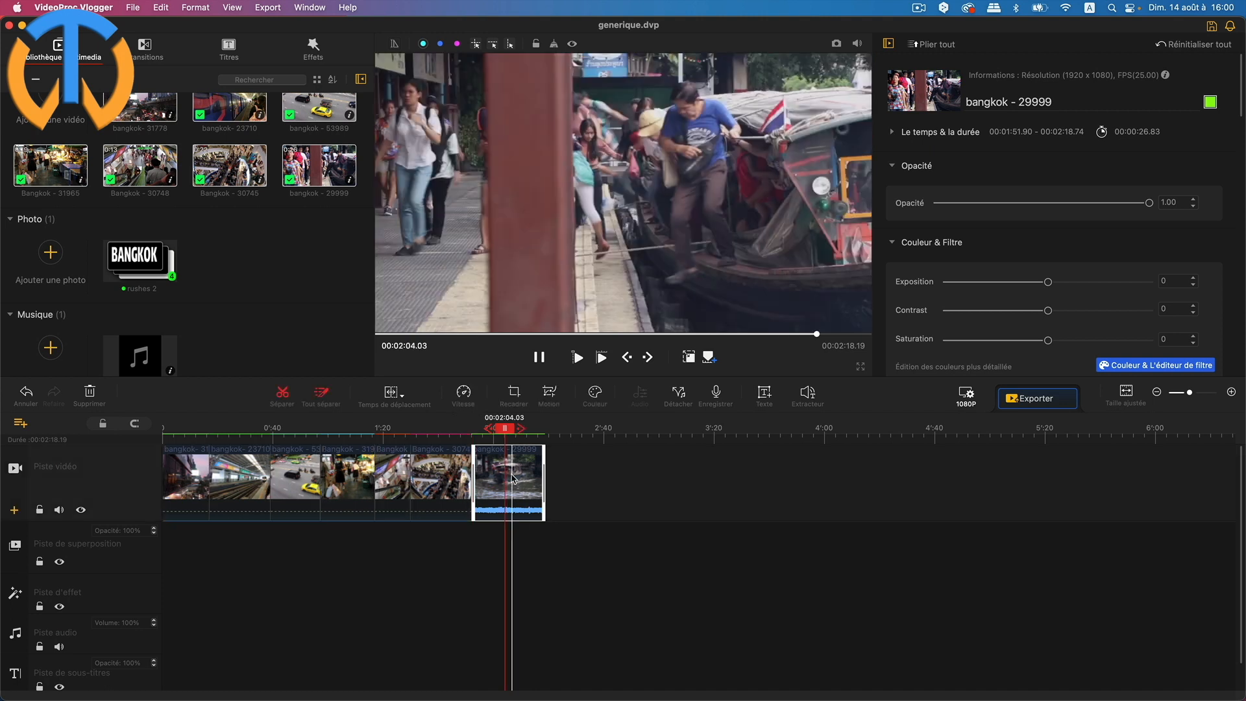
{"action": "right_click", "coordinate": [512, 479]}
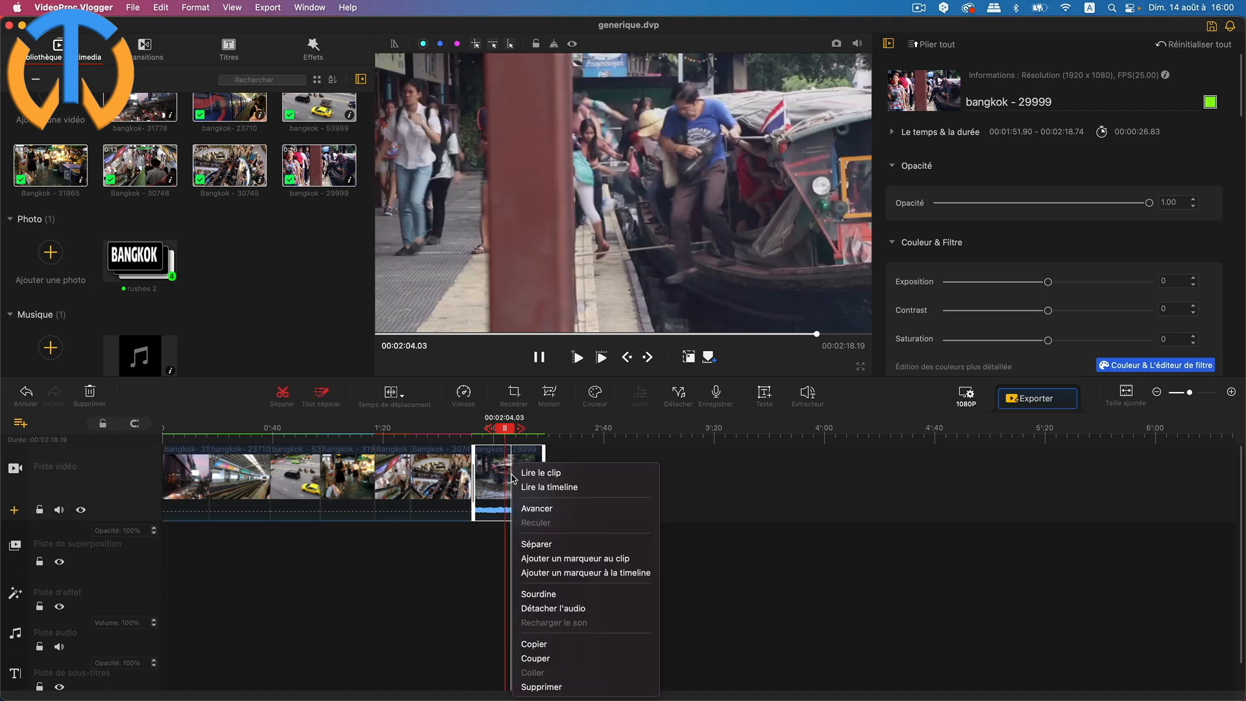
{"action": "left_click", "coordinate": [553, 614]}
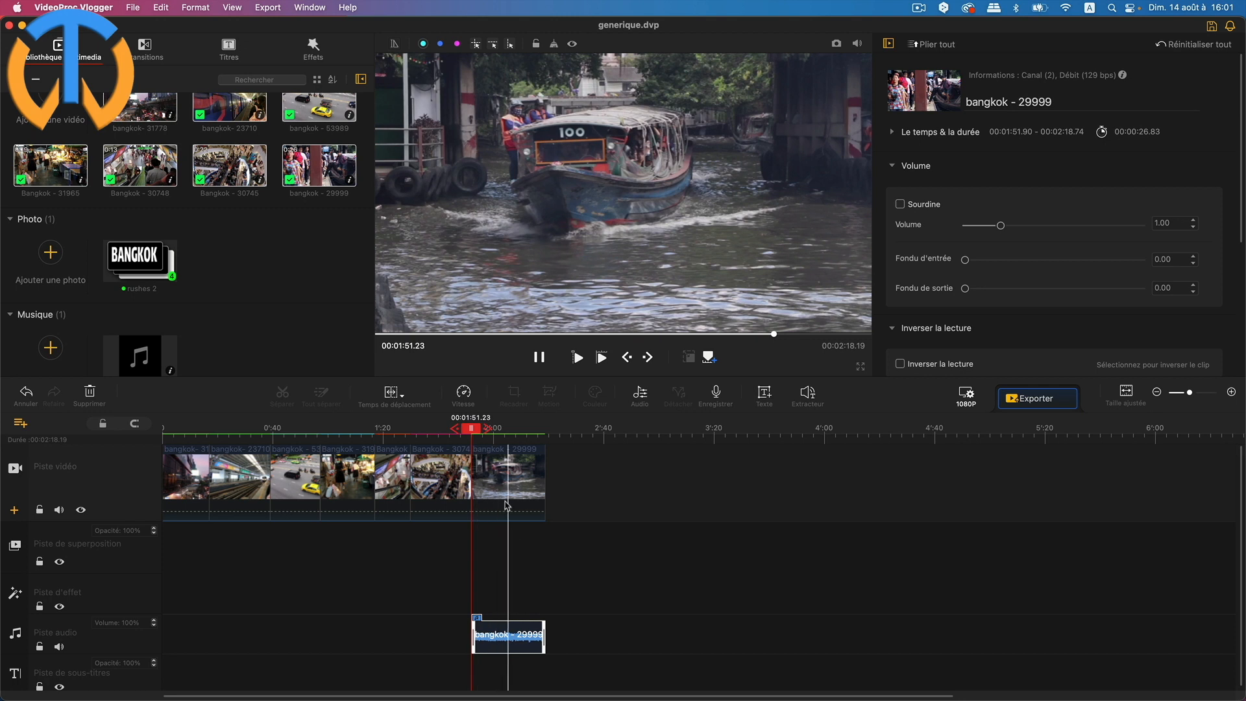
{"action": "left_click", "coordinate": [509, 642]}
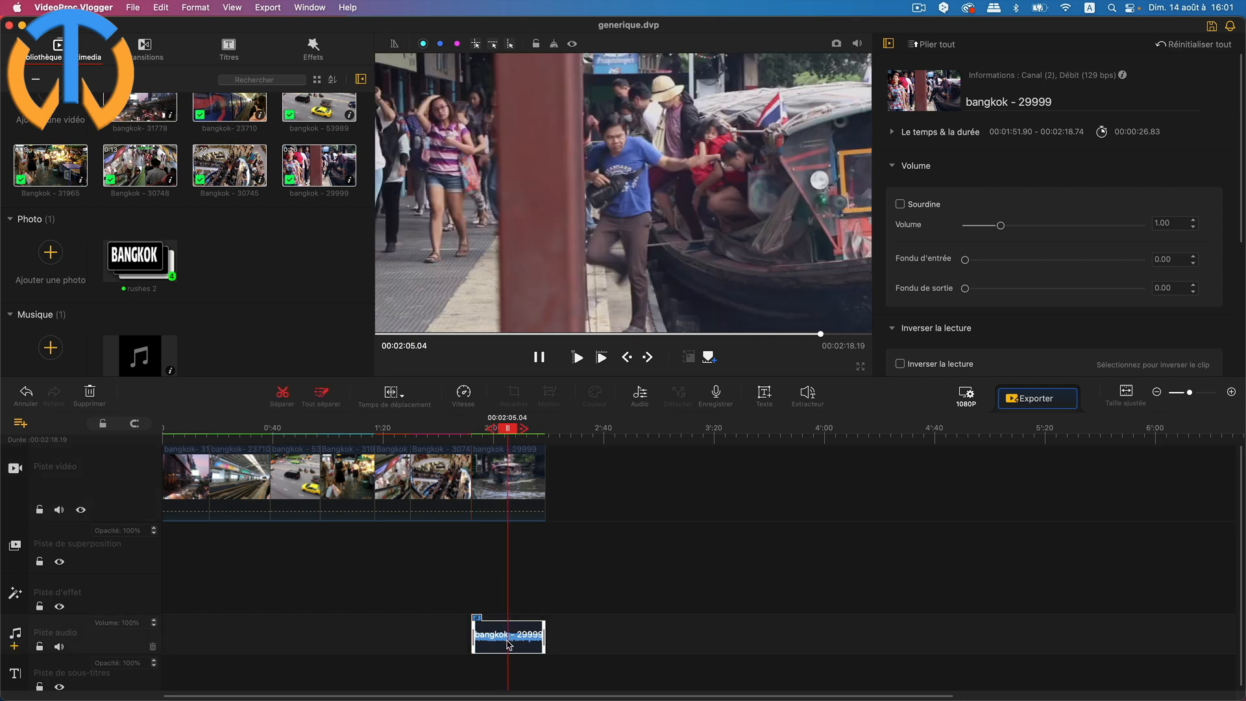
{"action": "key", "text": "Delete"}
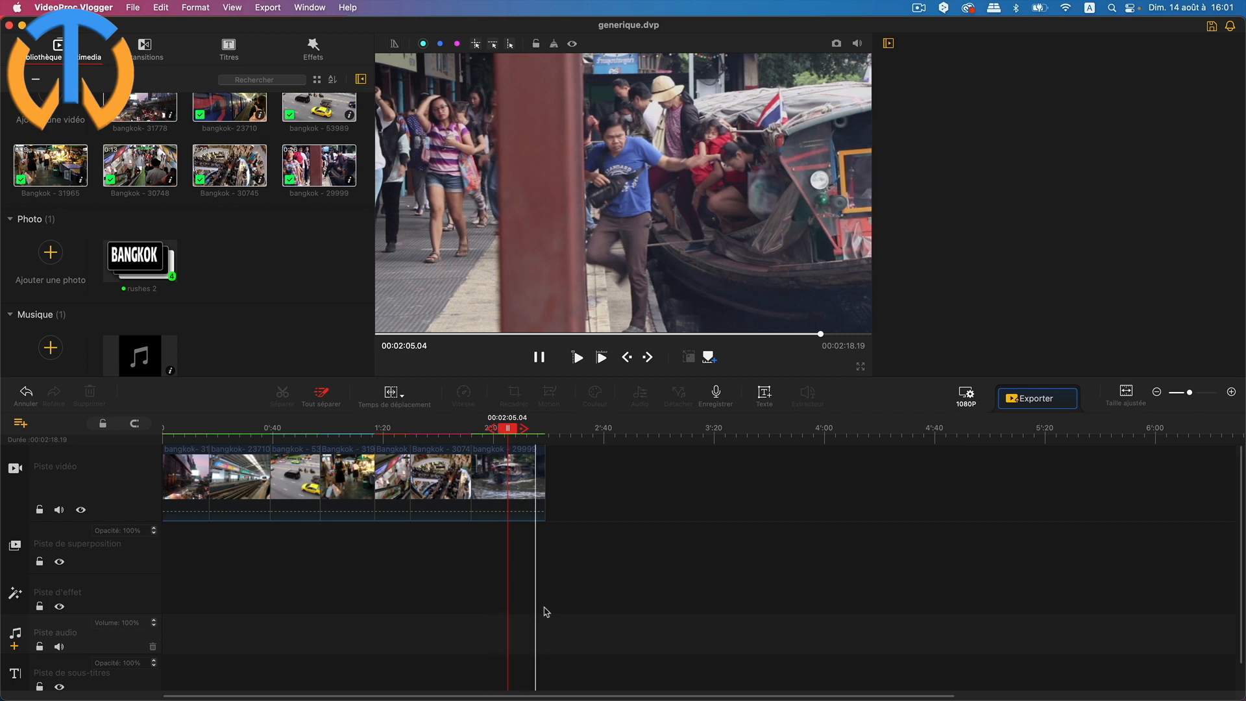
Move the bangkok- 23710 clip to the start of the video track and the bangkok- 31778 clip to its end.
{"action": "left_click", "coordinate": [1128, 394]}
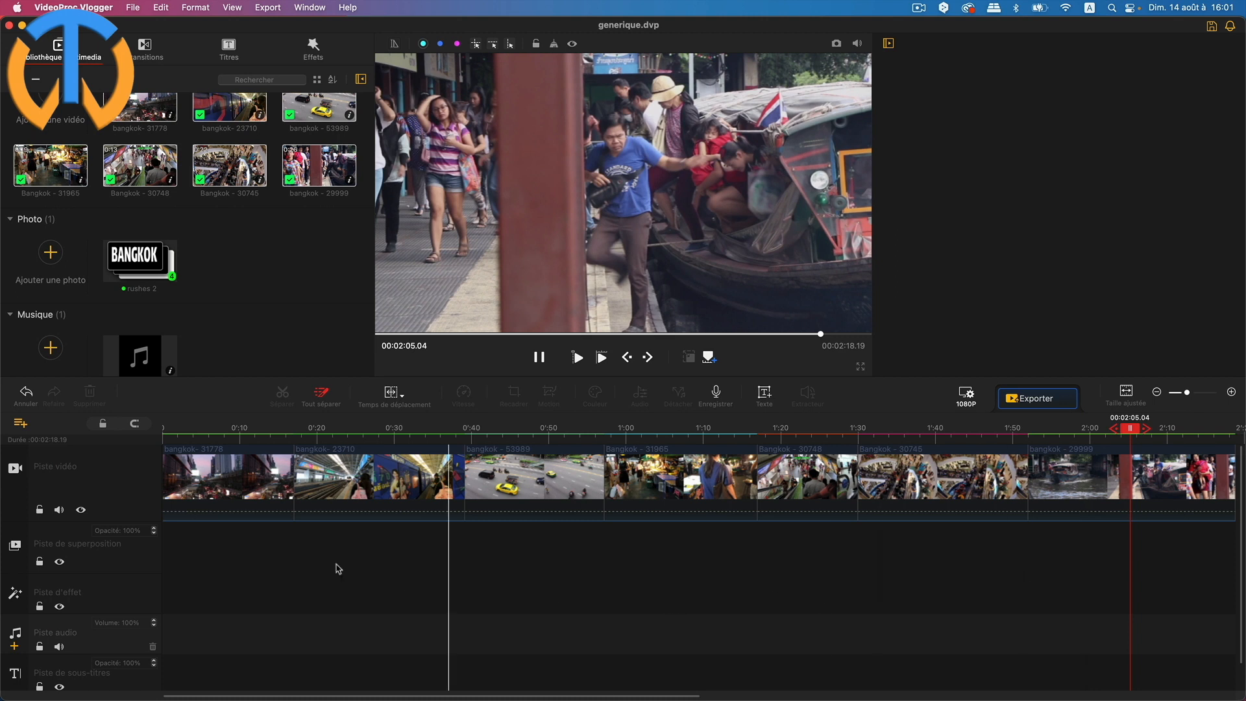
{"action": "left_click", "coordinate": [200, 478]}
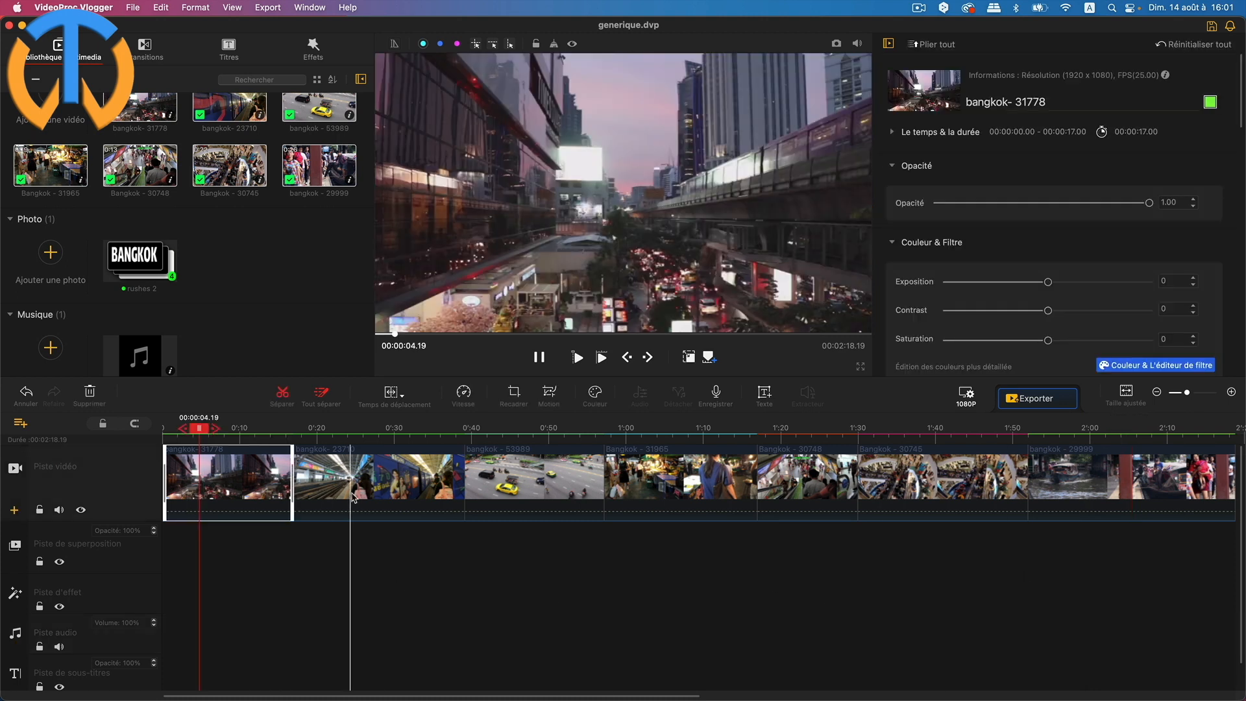
{"action": "left_click", "coordinate": [357, 497]}
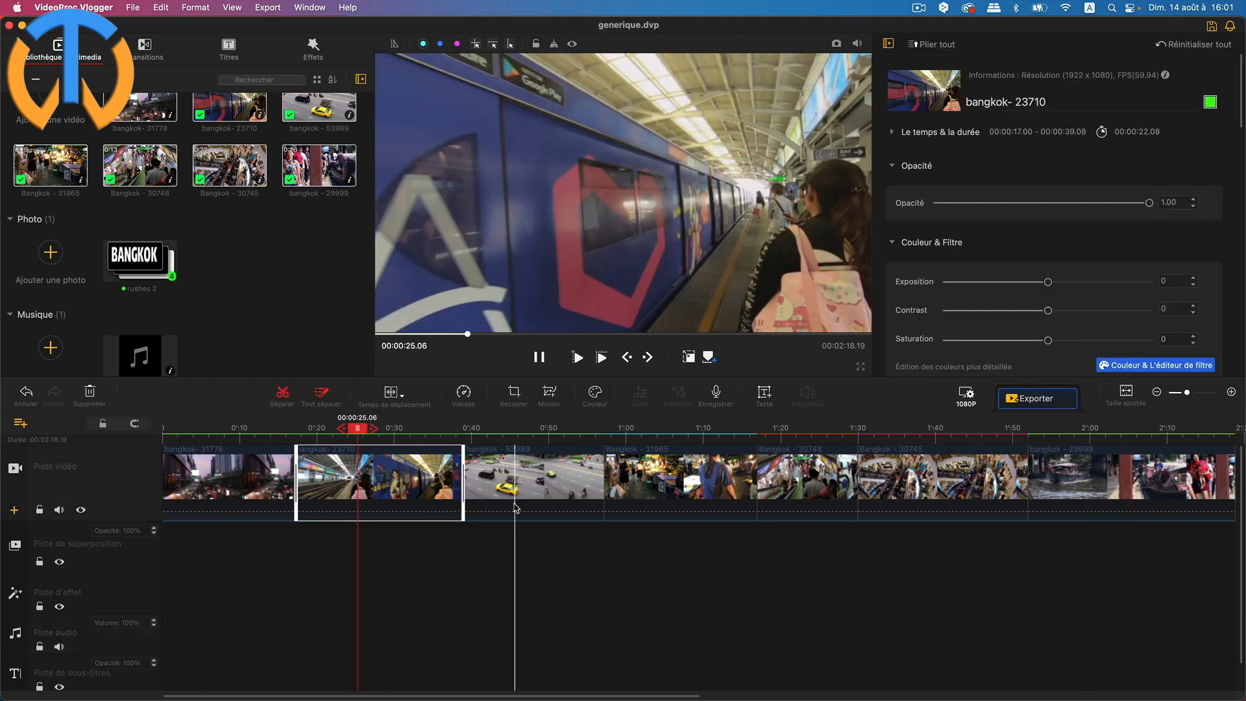
{"action": "left_click", "coordinate": [1157, 393]}
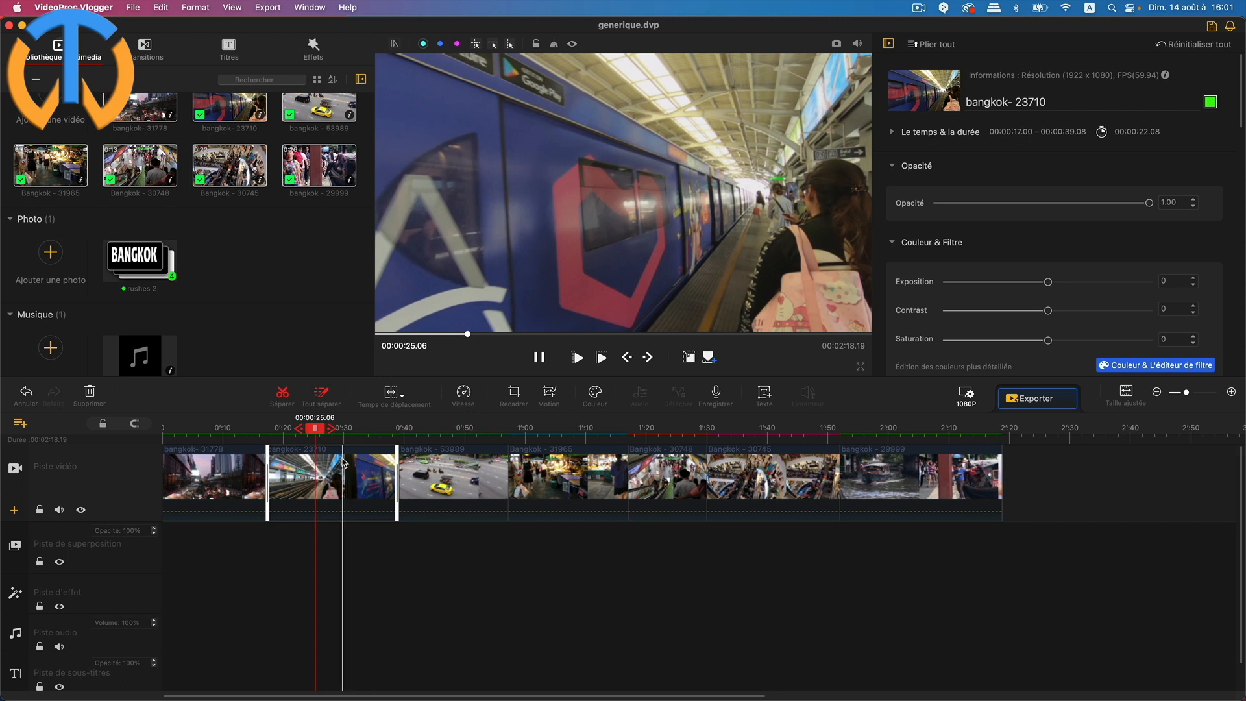
{"action": "left_click_drag", "start_coordinate": [347, 476], "coordinate": [241, 476]}
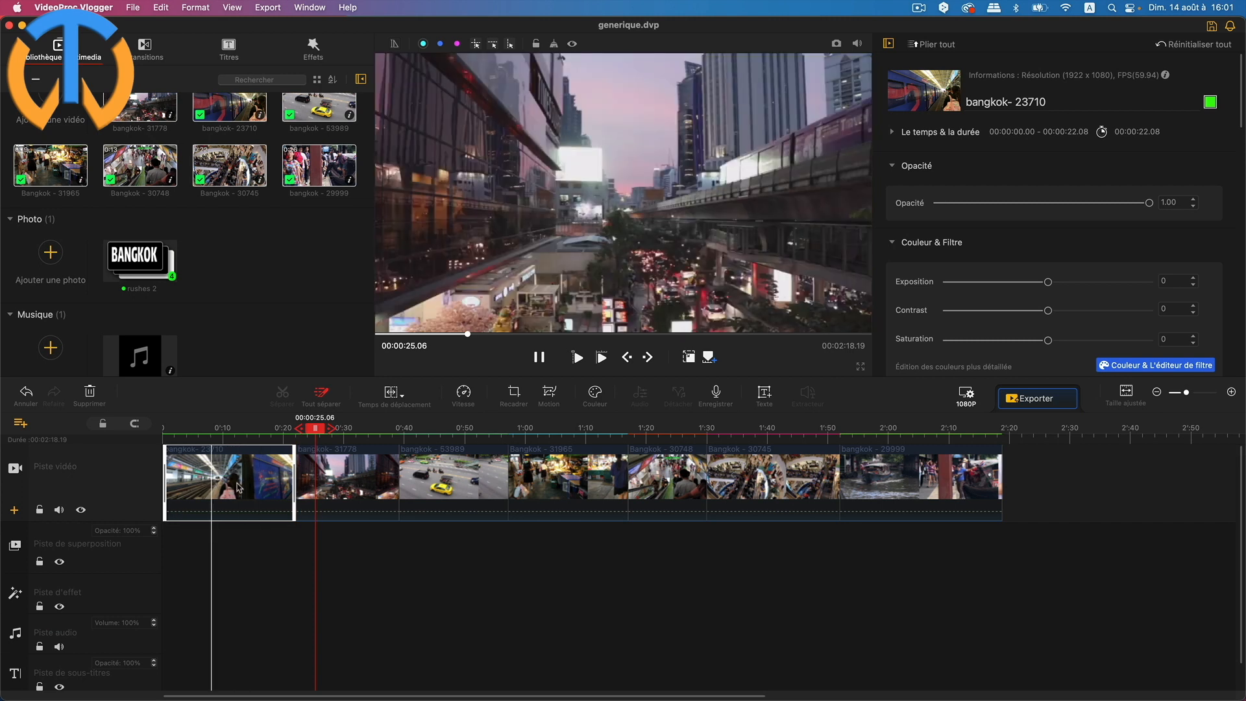
{"action": "left_click", "coordinate": [342, 493]}
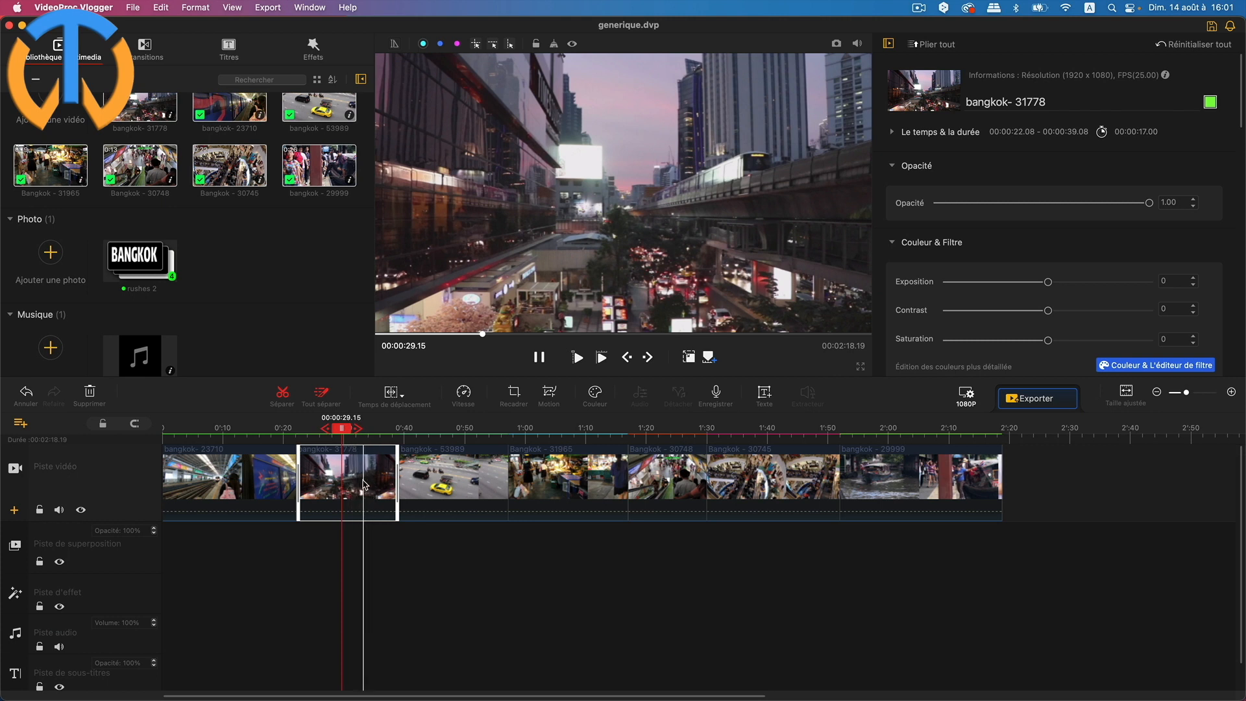
{"action": "left_click_drag", "start_coordinate": [363, 483], "coordinate": [1004, 503]}
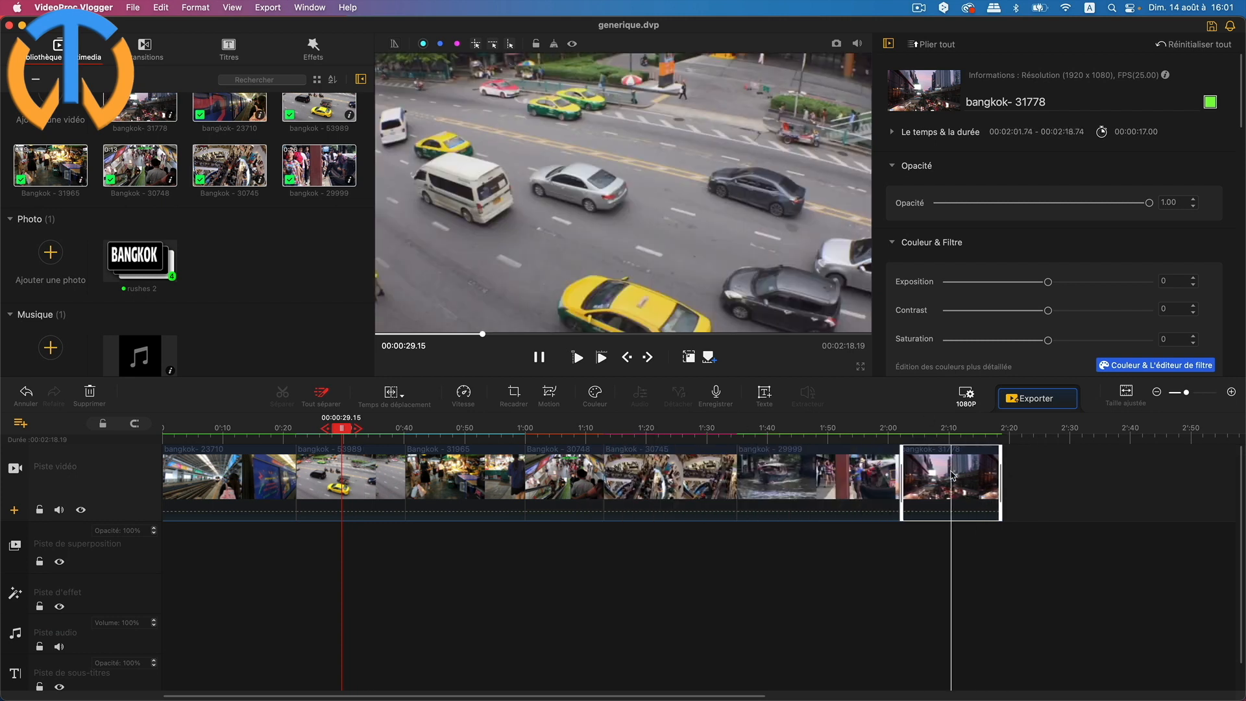
Move the Bangkok - 30748 clip directly after the bangkok- 23710 clip on the video track.
{"action": "left_click", "coordinate": [374, 483]}
{"action": "left_click", "coordinate": [465, 490]}
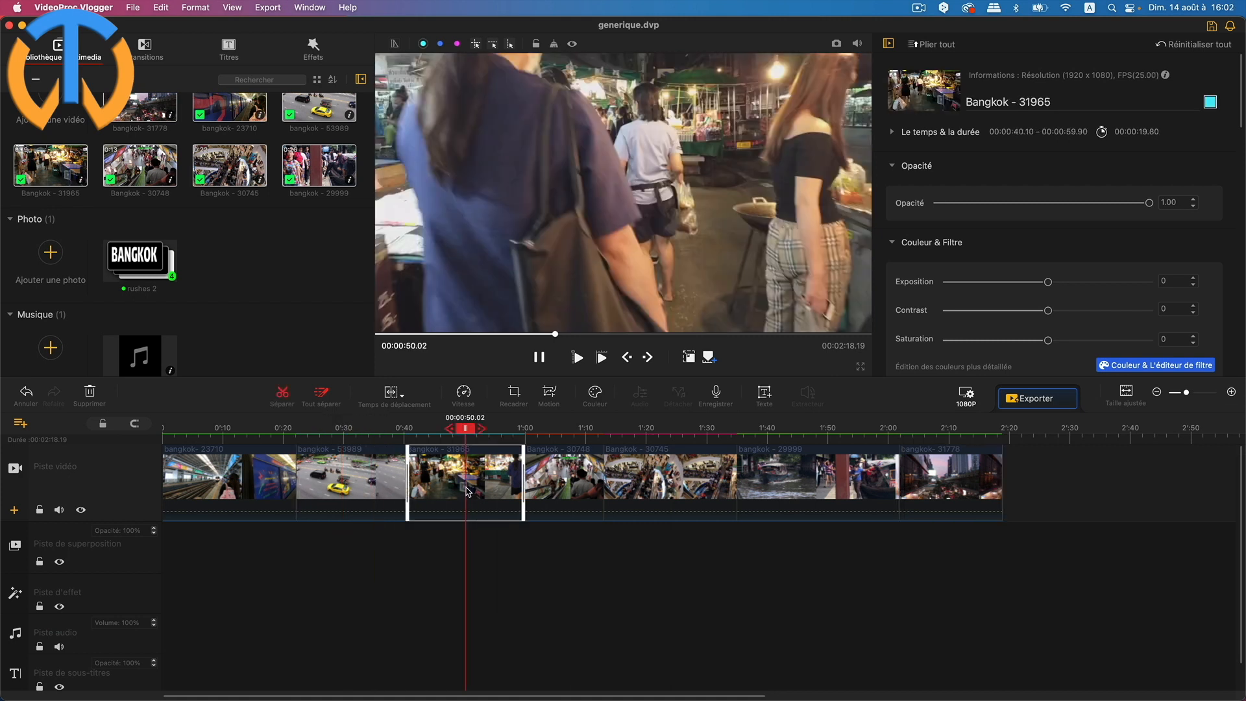
{"action": "left_click", "coordinate": [573, 496]}
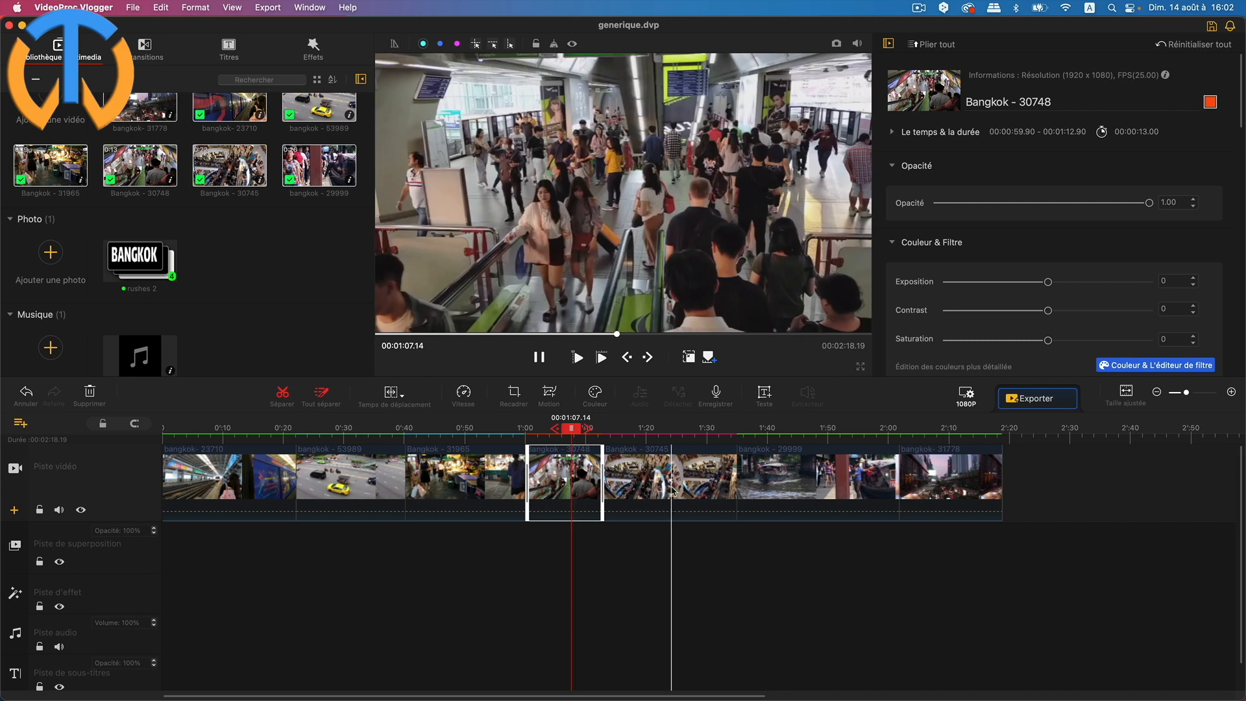
{"action": "left_click_drag", "start_coordinate": [563, 481], "coordinate": [339, 486]}
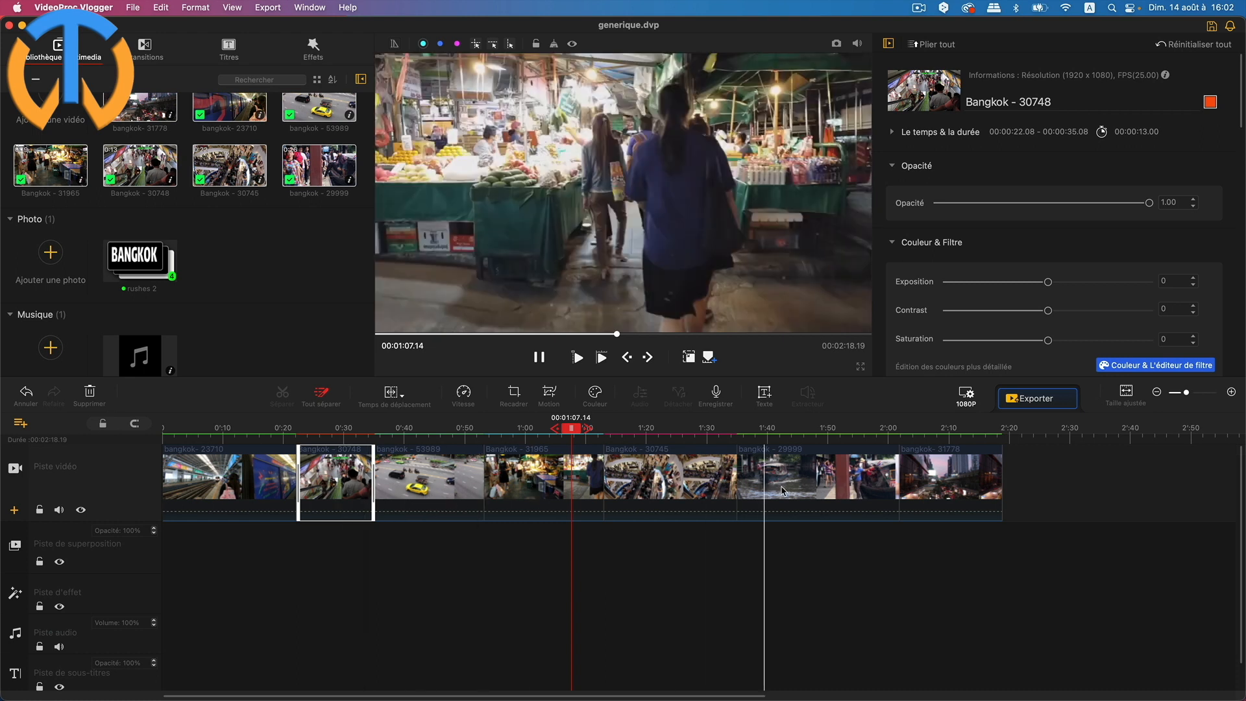
Move the Bangkok - 31965 clip between the bangkok - 29999 and bangkok- 31778 clips, and review the end of the sequence.
{"action": "left_click", "coordinate": [863, 483]}
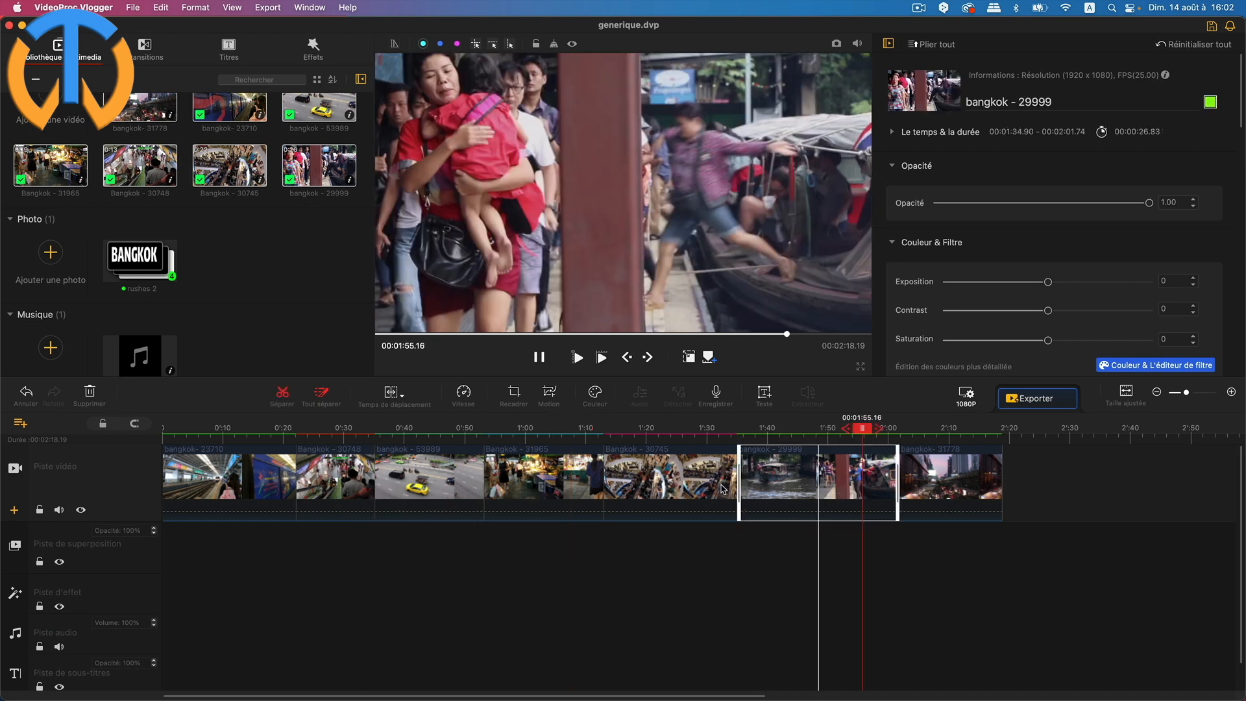
{"action": "left_click", "coordinate": [559, 484]}
{"action": "left_click_drag", "start_coordinate": [559, 484], "coordinate": [837, 493]}
{"action": "left_click", "coordinate": [553, 490]}
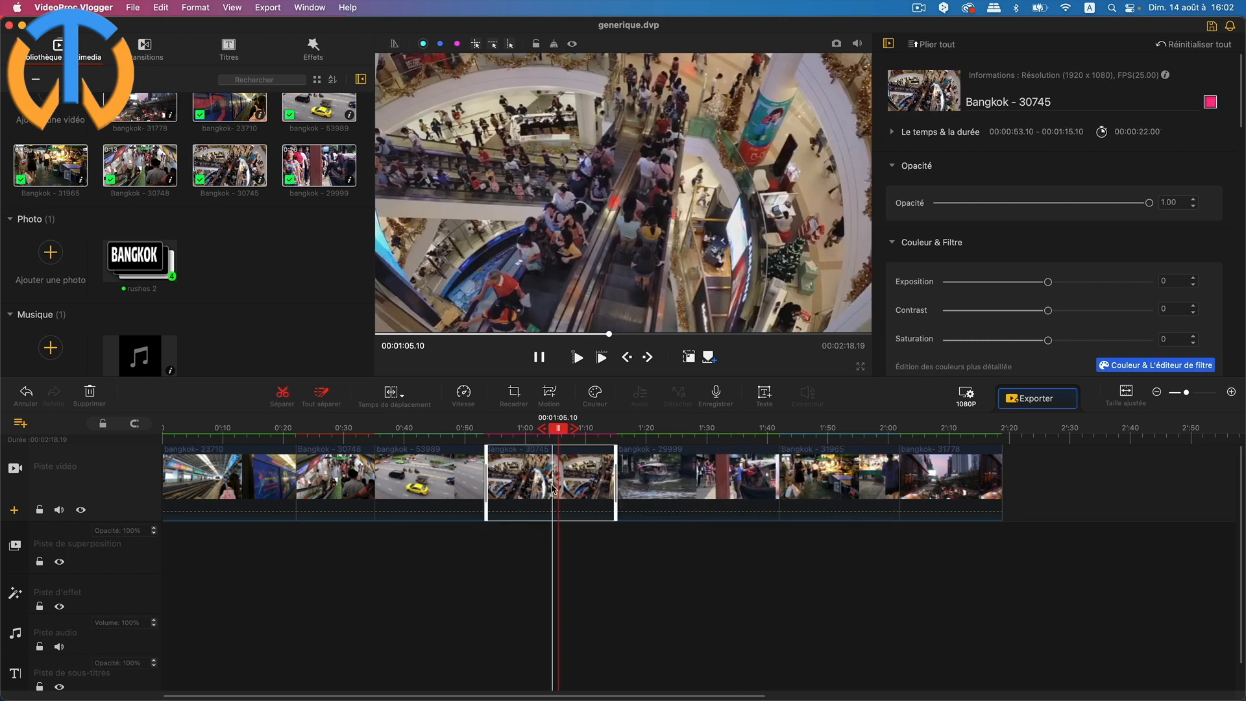
{"action": "left_click", "coordinate": [676, 486]}
{"action": "left_click", "coordinate": [846, 490]}
{"action": "left_click", "coordinate": [931, 490]}
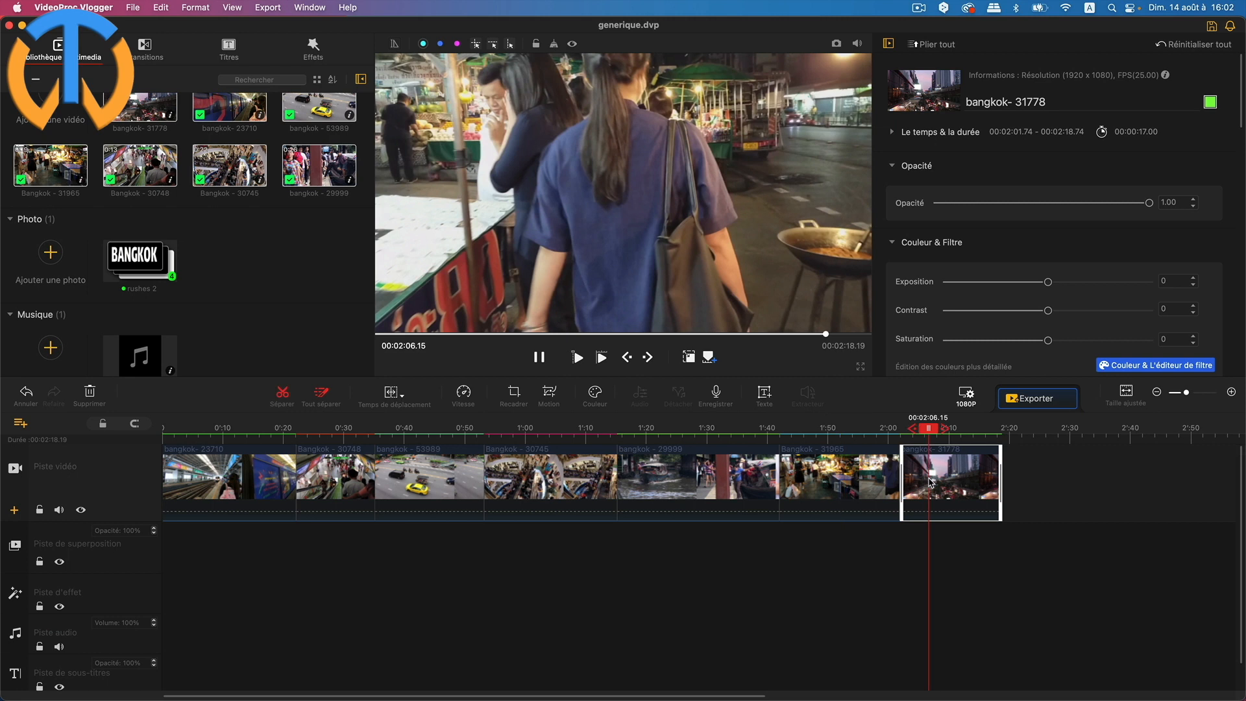
Place the Upbeat & Fun Sports Rock Ident music at the start of the audio track.
{"action": "left_click_drag", "start_coordinate": [929, 428], "coordinate": [164, 431]}
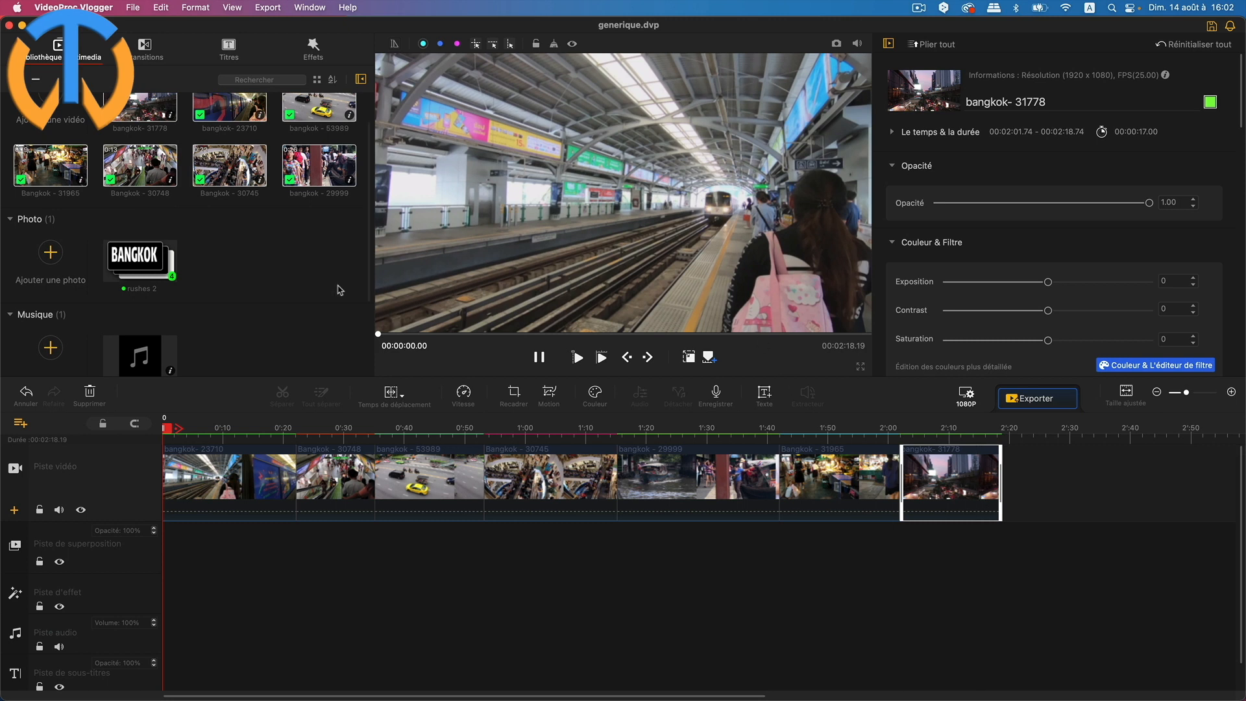
{"action": "scroll", "coordinate": [295, 186], "scroll_direction": "up", "scroll_amount": 2}
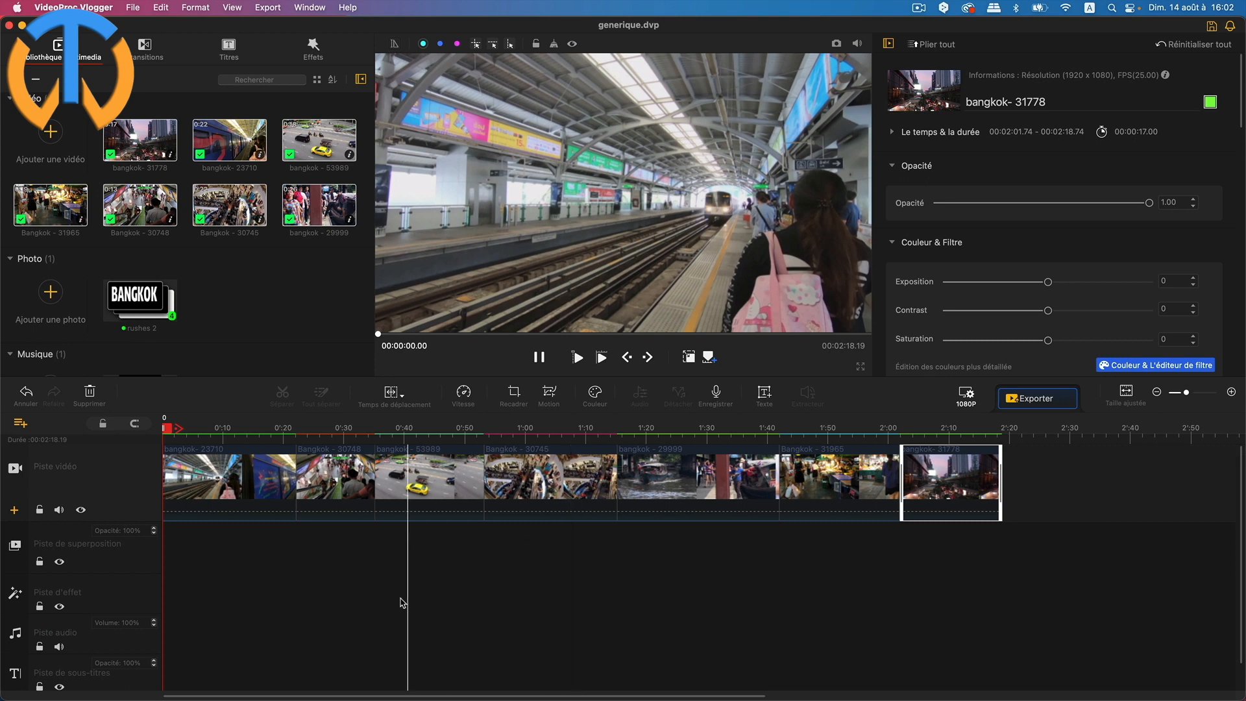
{"action": "scroll", "coordinate": [400, 587], "scroll_direction": "down", "scroll_amount": 1}
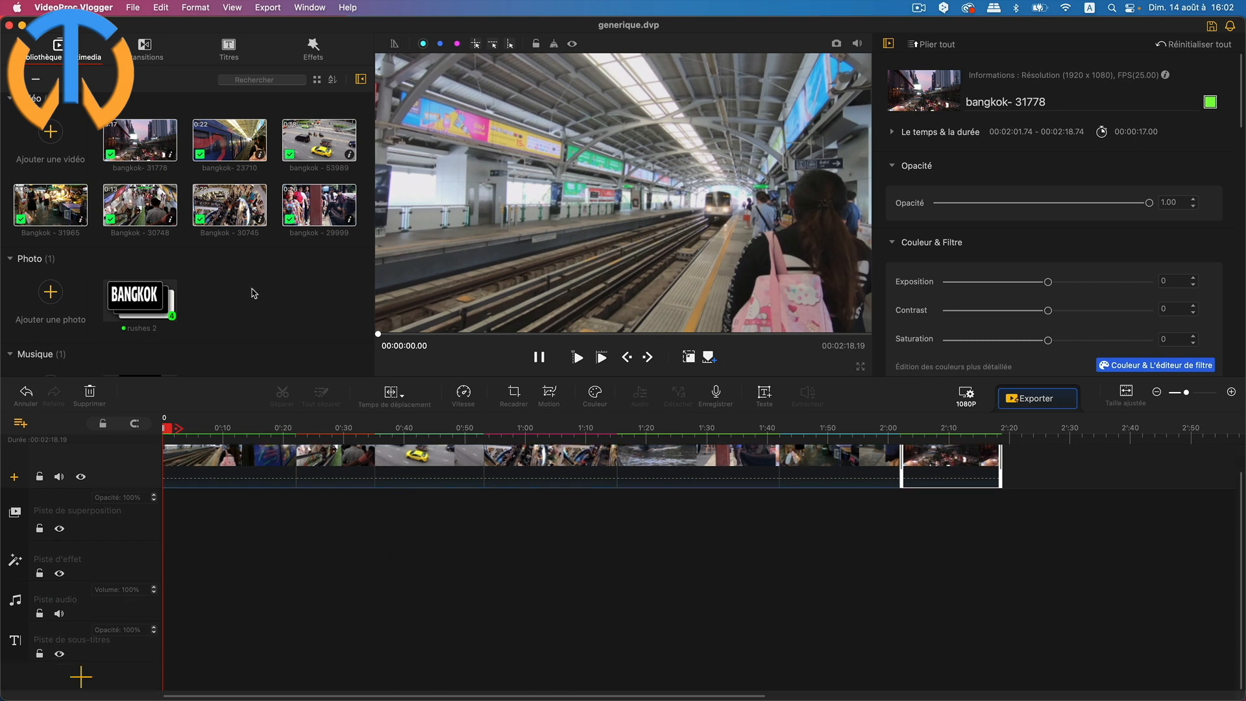
{"action": "scroll", "coordinate": [274, 287], "scroll_direction": "down", "scroll_amount": 5}
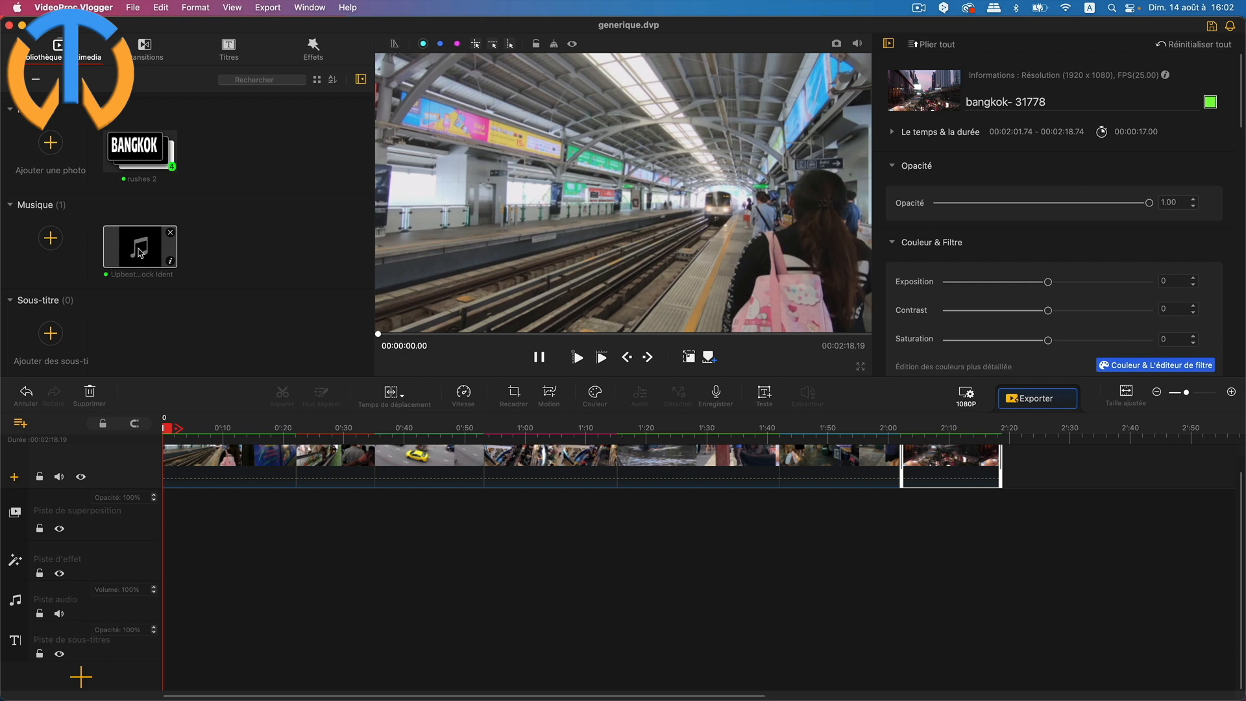
{"action": "left_click_drag", "start_coordinate": [140, 250], "coordinate": [208, 613]}
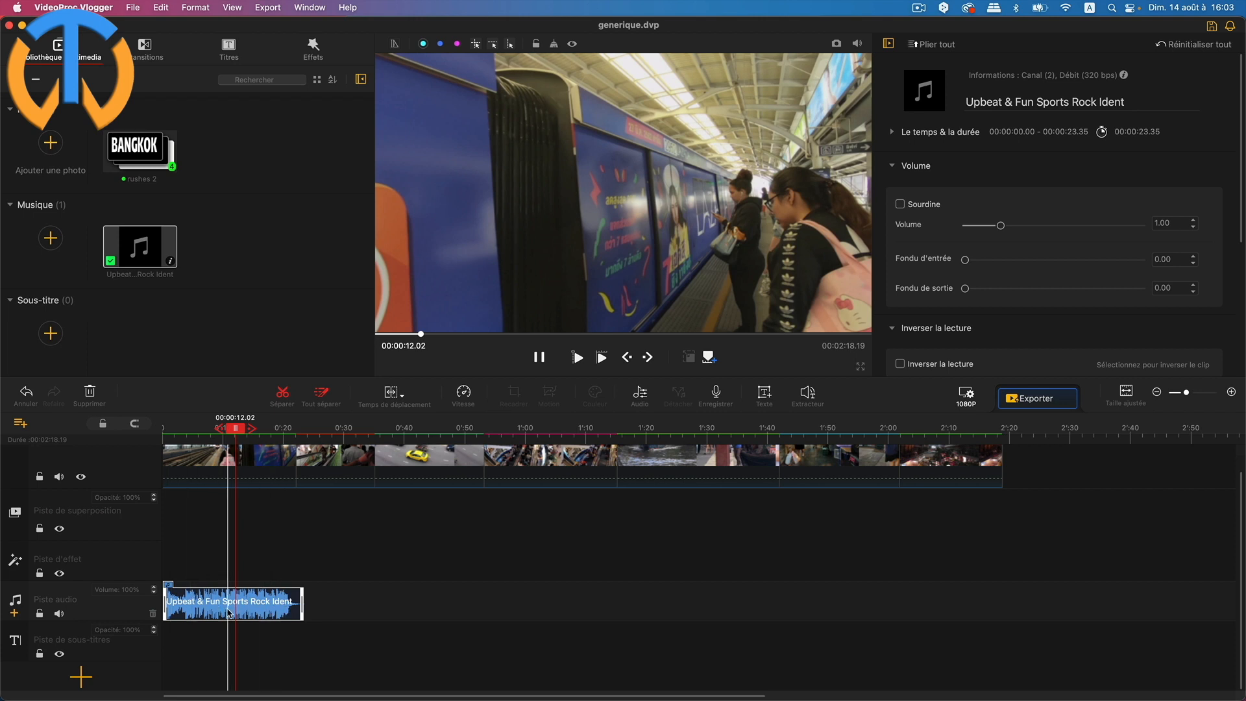
{"action": "left_click", "coordinate": [228, 614]}
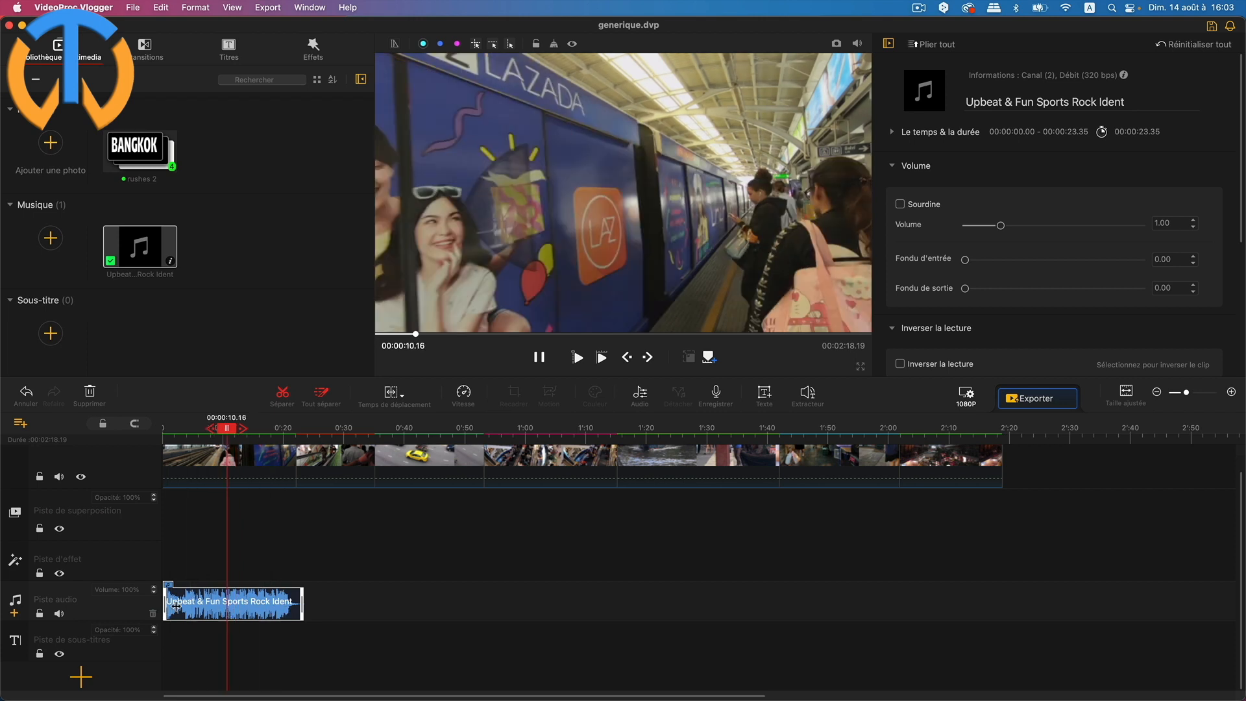
Play the music from the beginning and add a marker to it at the beat change at 00:00:03.19.
{"action": "left_click", "coordinate": [1127, 393]}
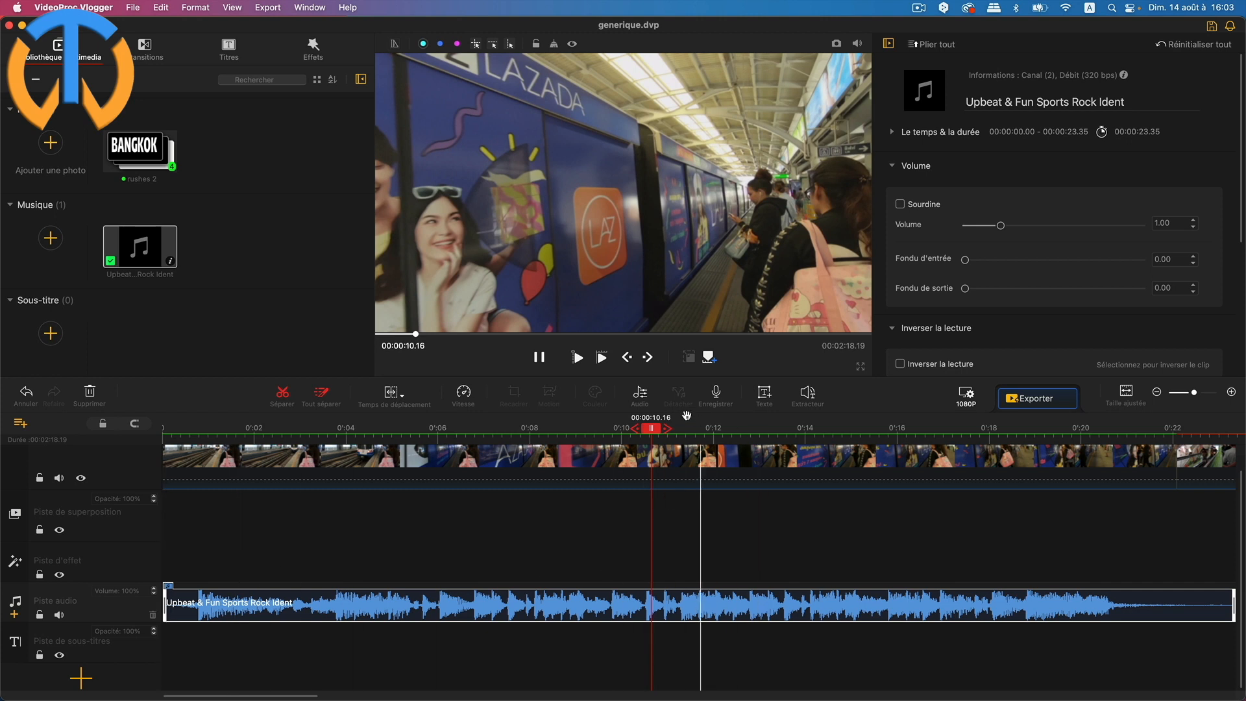
{"action": "left_click_drag", "start_coordinate": [659, 434], "coordinate": [164, 433]}
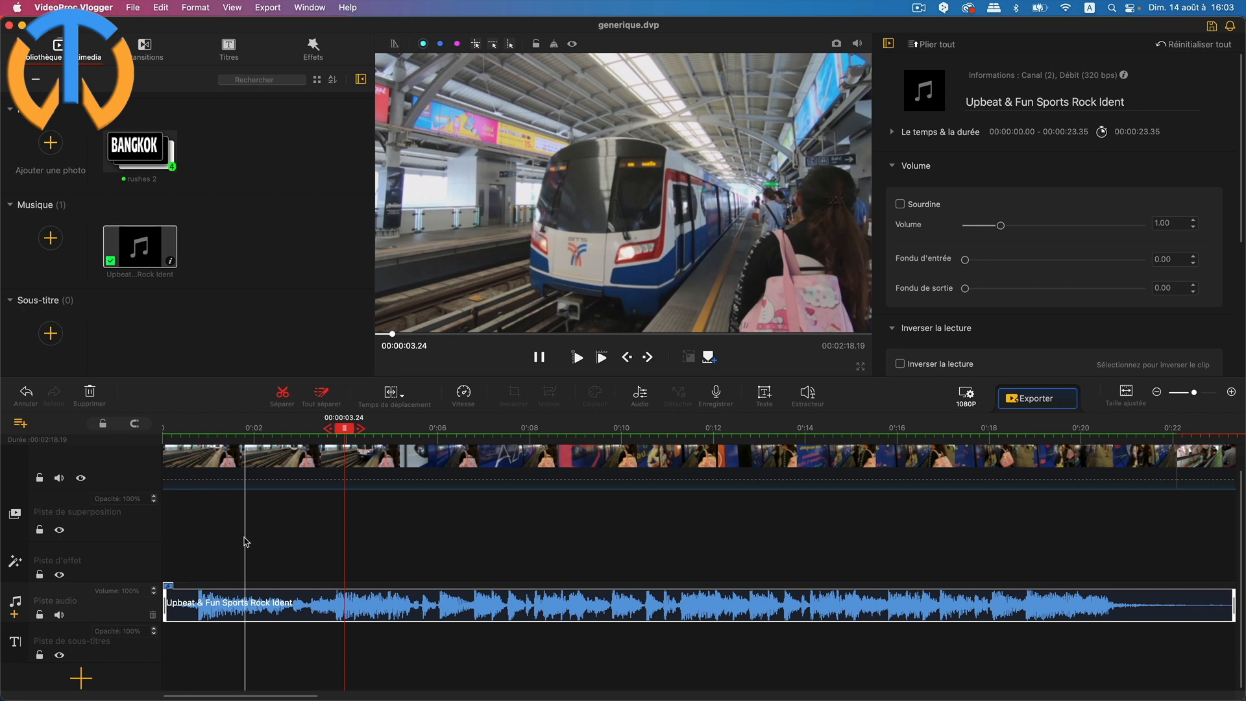
{"action": "left_click_drag", "start_coordinate": [351, 430], "coordinate": [161, 420]}
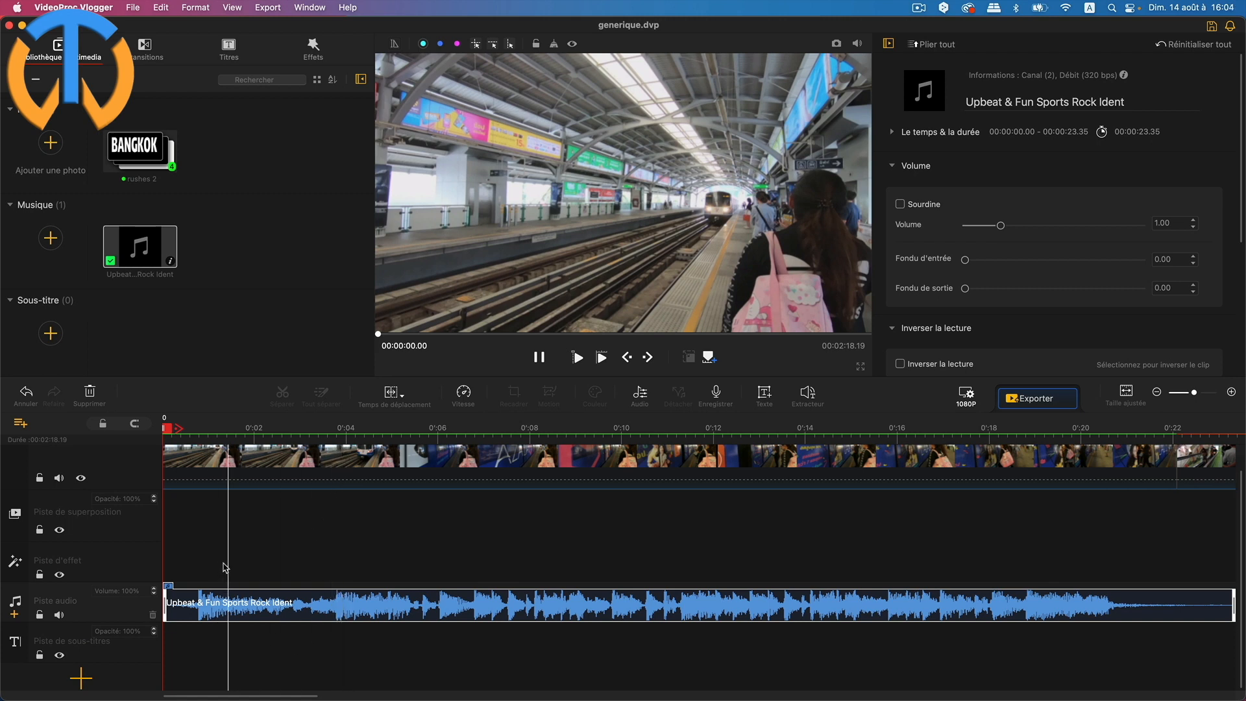
{"action": "key", "text": "space"}
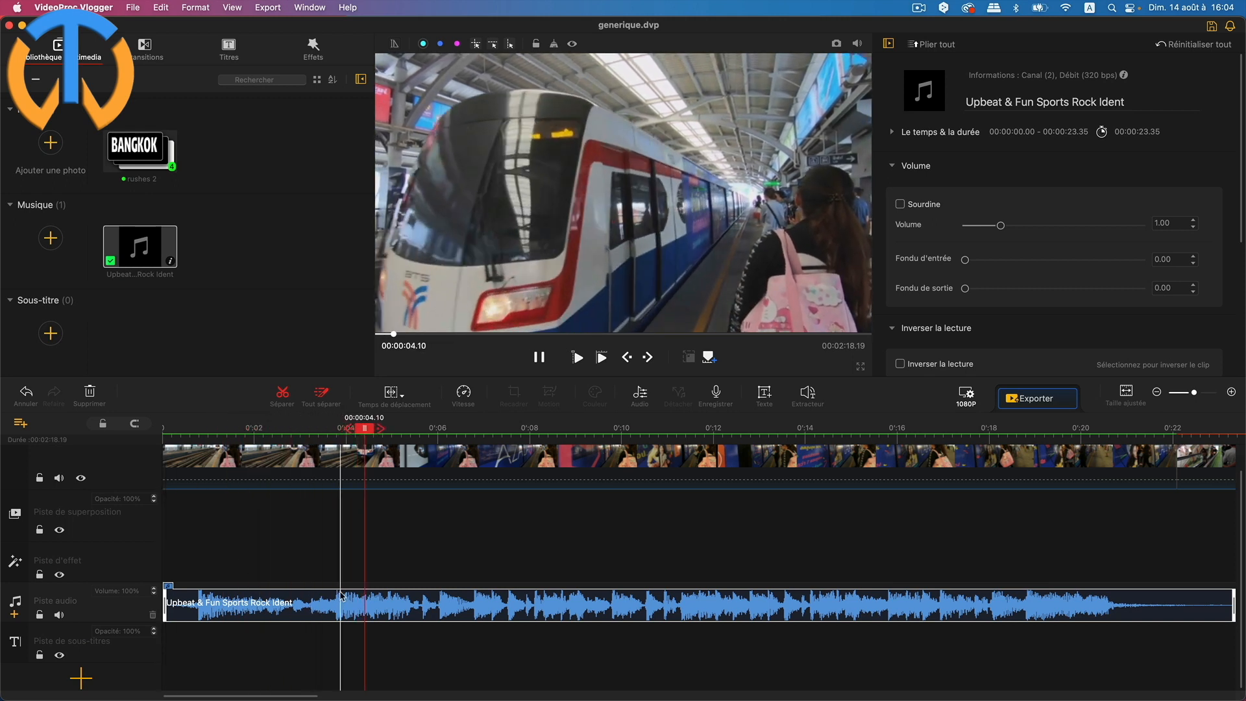
{"action": "left_click_drag", "start_coordinate": [369, 430], "coordinate": [342, 438]}
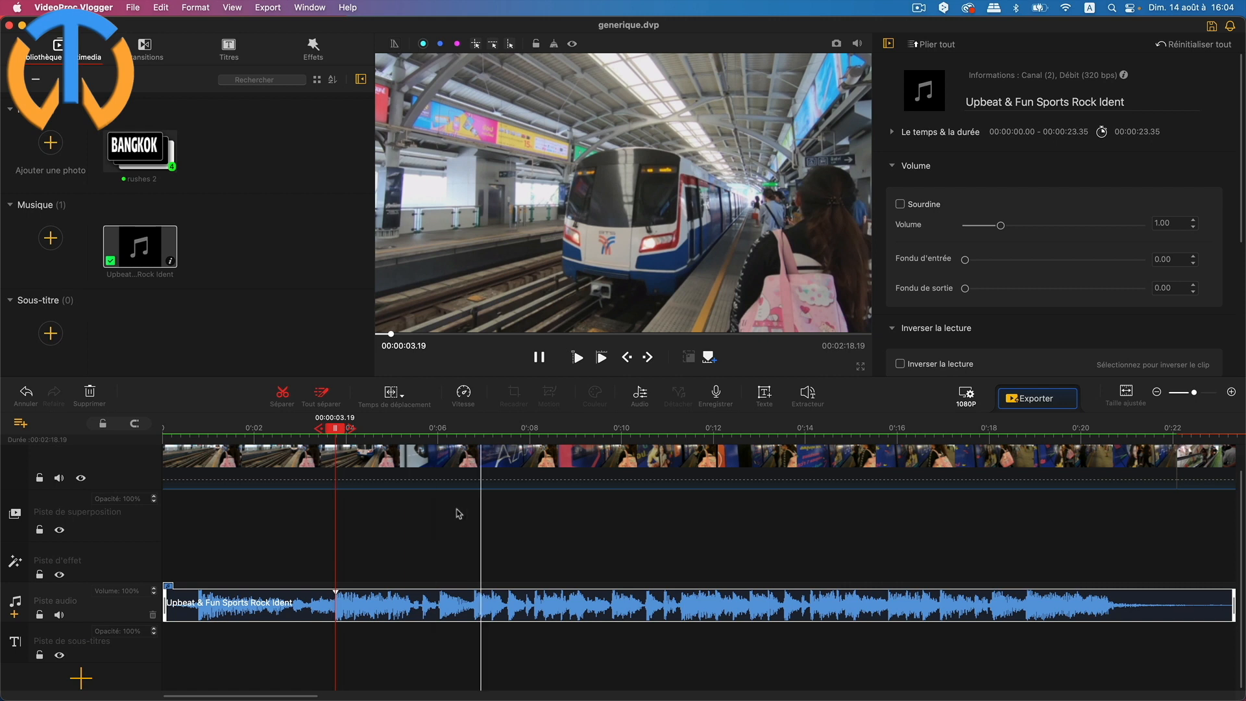
Add five more beat markers to the music about every 3 seconds, from about 6.8 s to 18.8 s.
{"action": "left_click_drag", "start_coordinate": [339, 429], "coordinate": [253, 432]}
{"action": "key", "text": "space"}
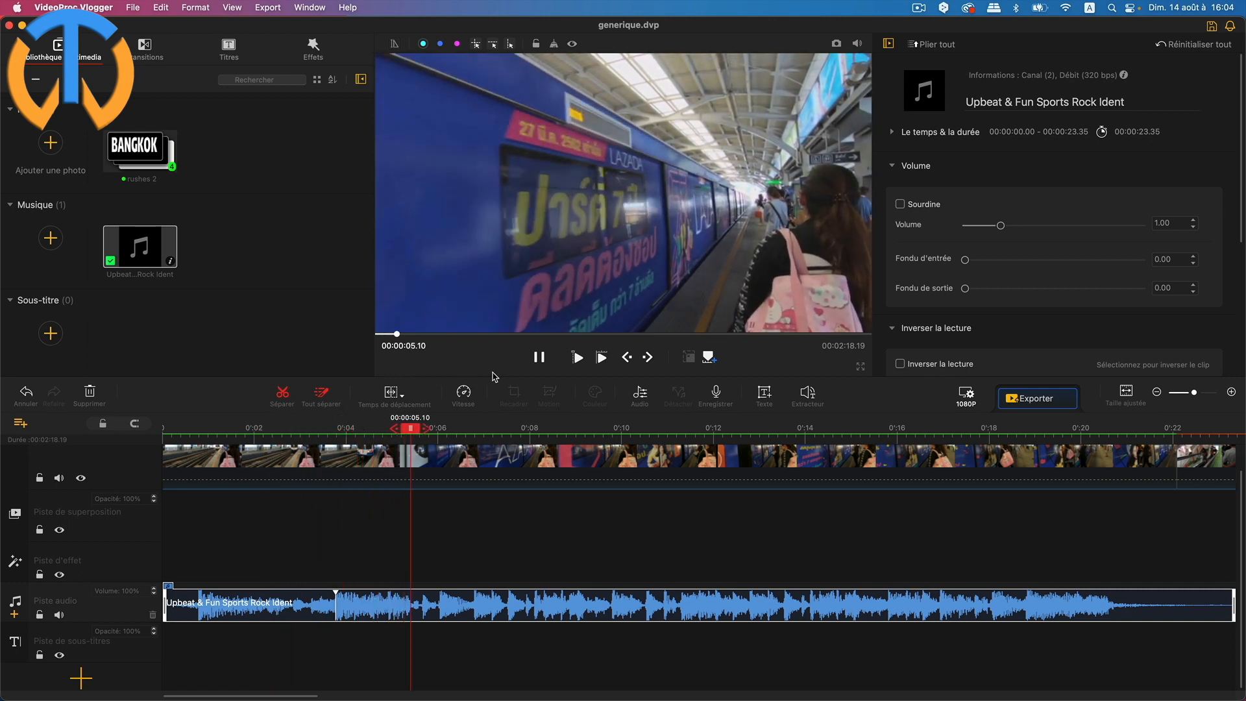
{"action": "key", "text": "space"}
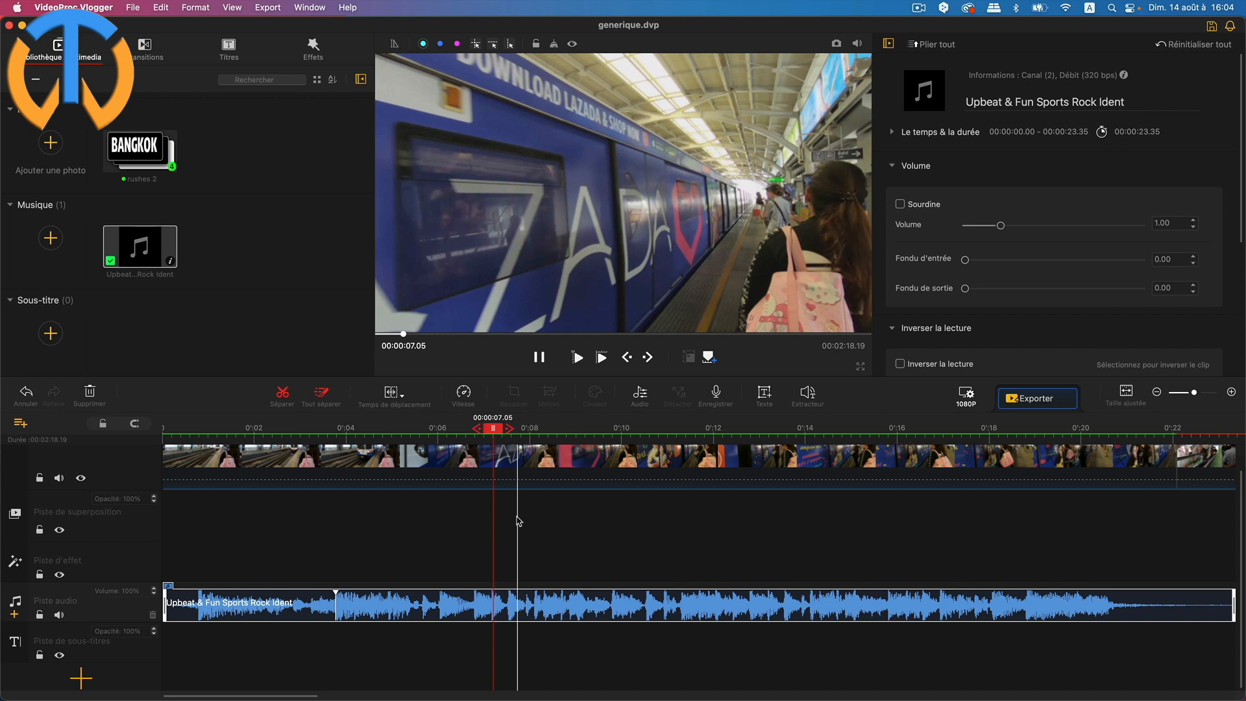
{"action": "left_click_drag", "start_coordinate": [496, 433], "coordinate": [474, 434]}
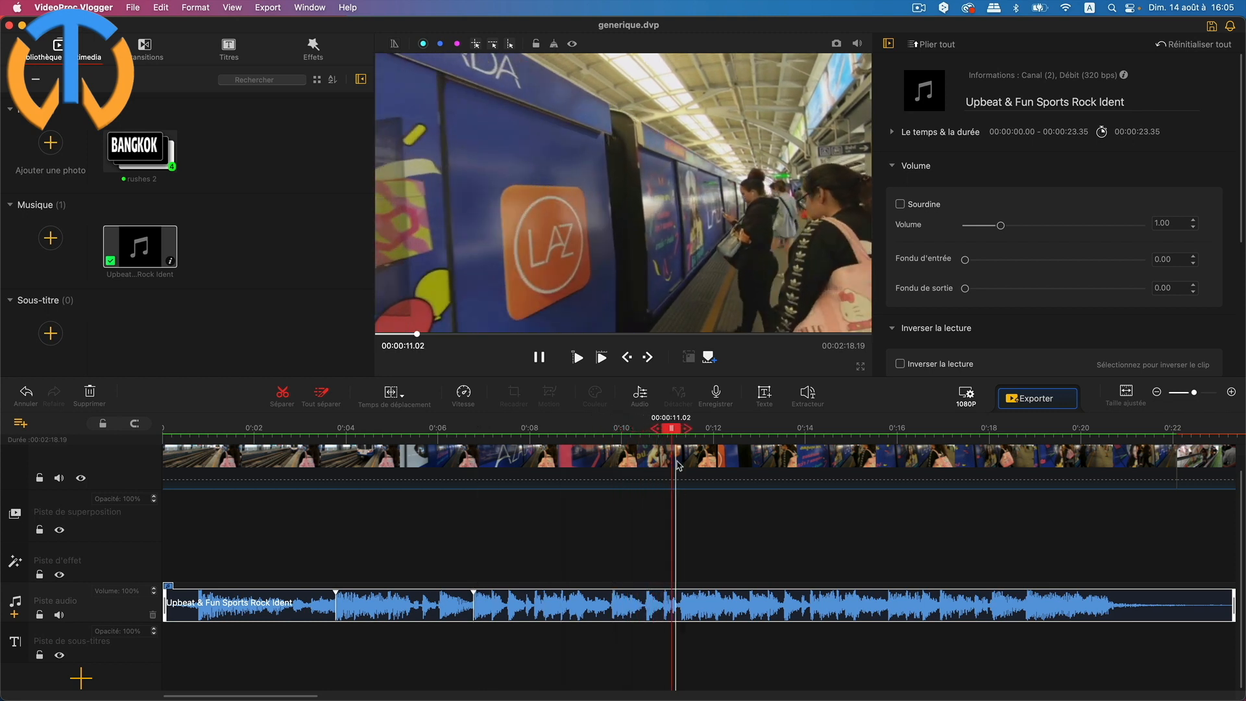
{"action": "left_click_drag", "start_coordinate": [677, 440], "coordinate": [605, 435]}
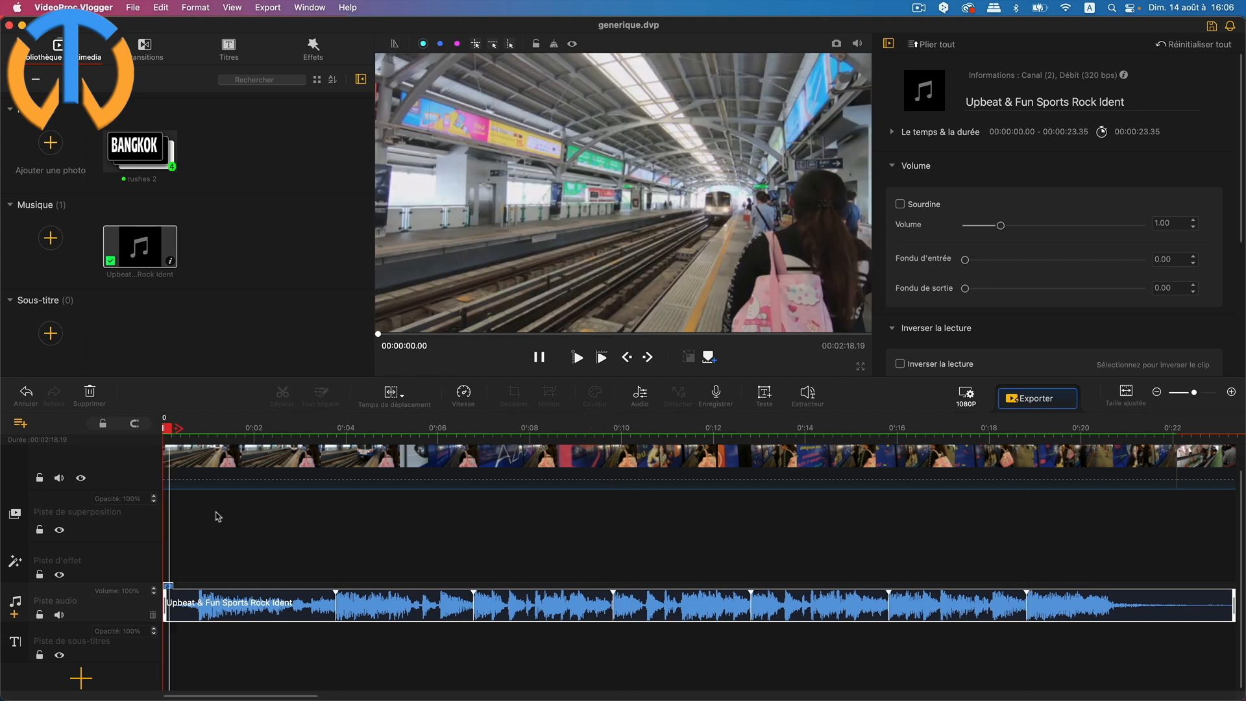
{"action": "left_click", "coordinate": [1059, 428]}
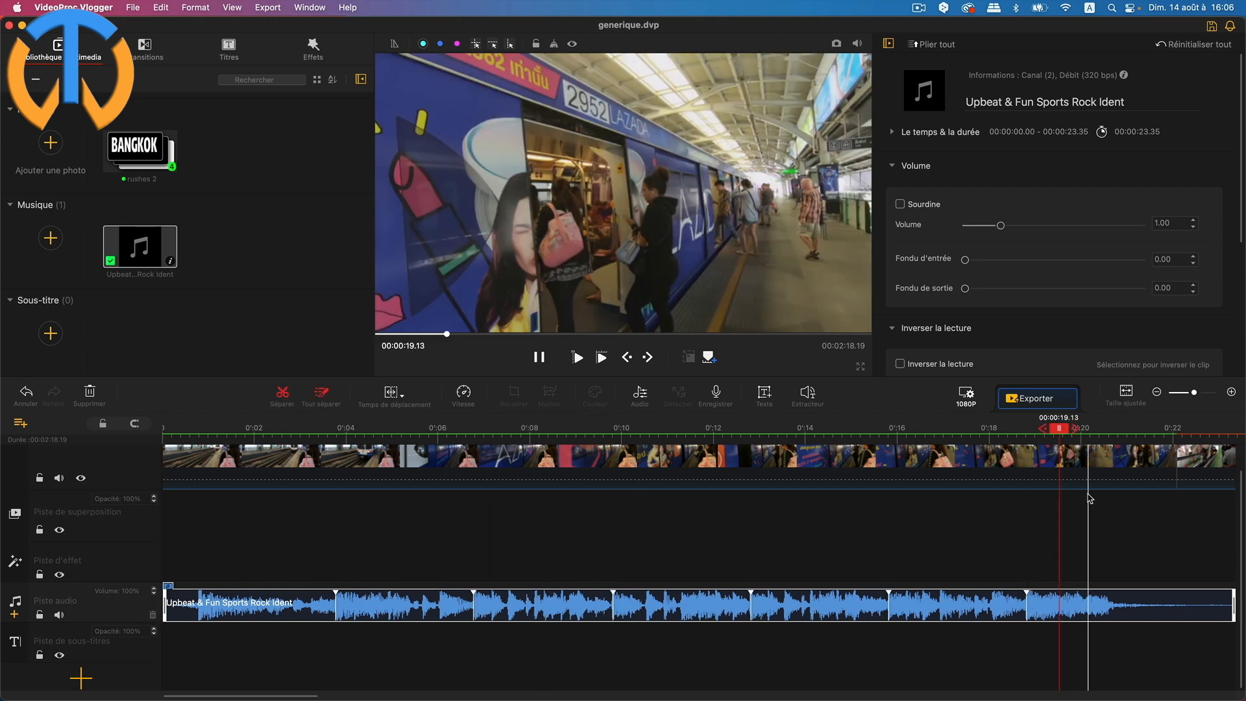
Split the bangkok- 23710 clip at 00:00:01.21 and delete its opening part.
{"action": "left_click_drag", "start_coordinate": [1195, 396], "coordinate": [1185, 398]}
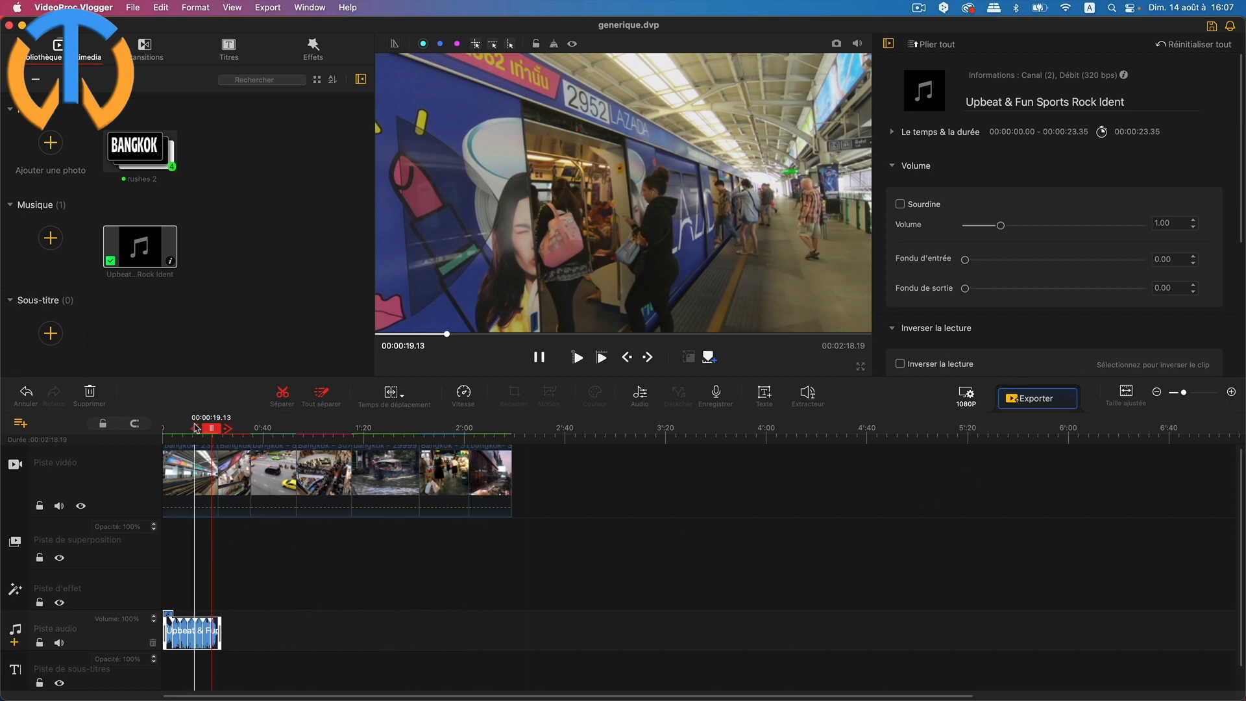
{"action": "left_click_drag", "start_coordinate": [211, 429], "coordinate": [164, 429]}
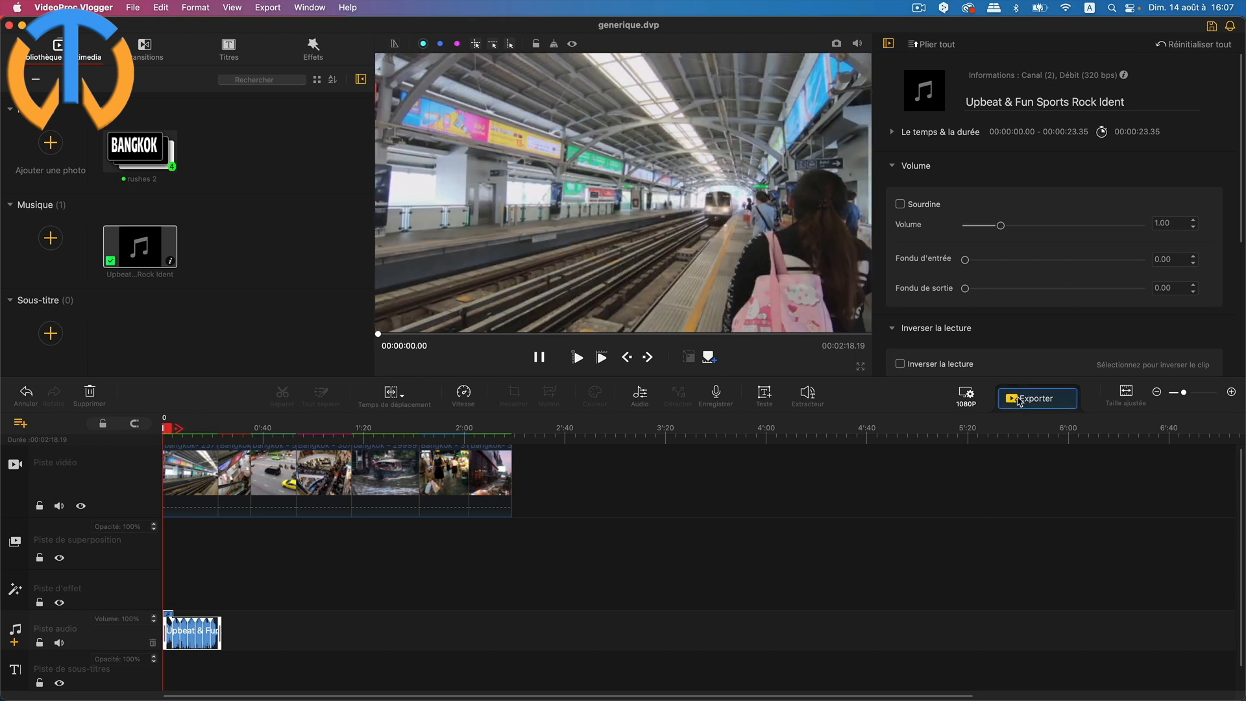
{"action": "left_click_drag", "start_coordinate": [1181, 395], "coordinate": [1197, 395]}
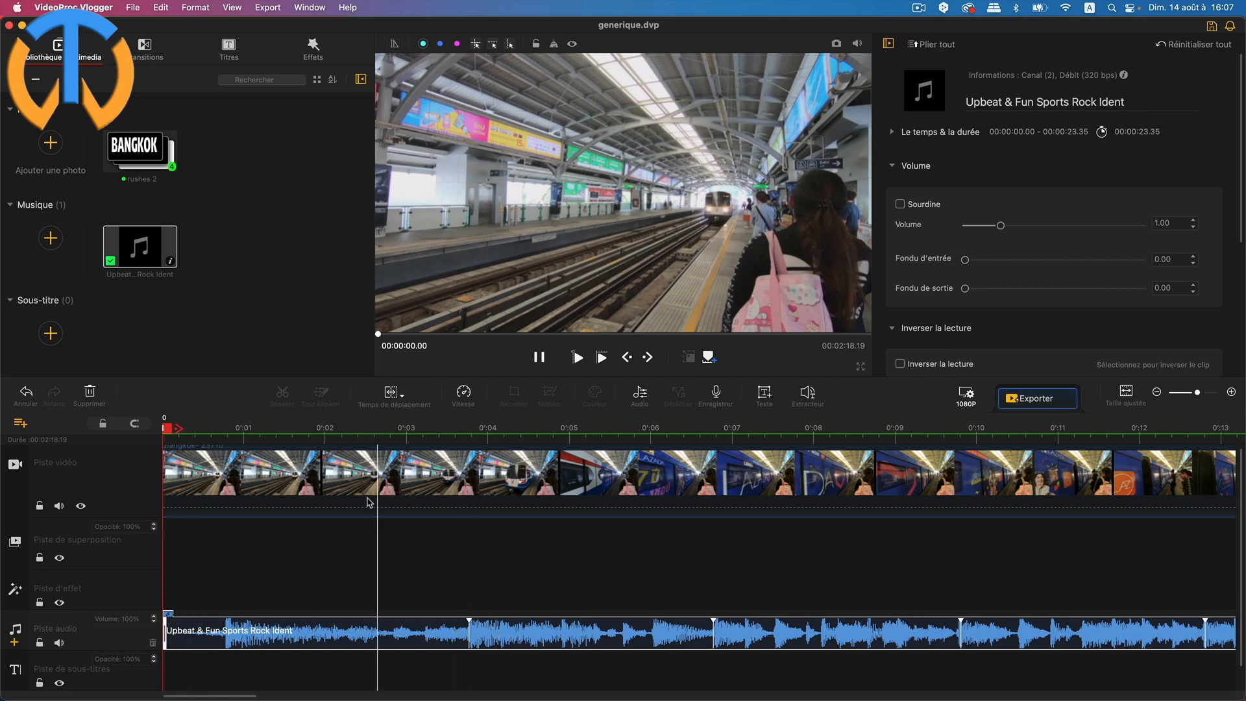
{"action": "left_click", "coordinate": [358, 462]}
{"action": "left_click_drag", "start_coordinate": [357, 429], "coordinate": [317, 436]}
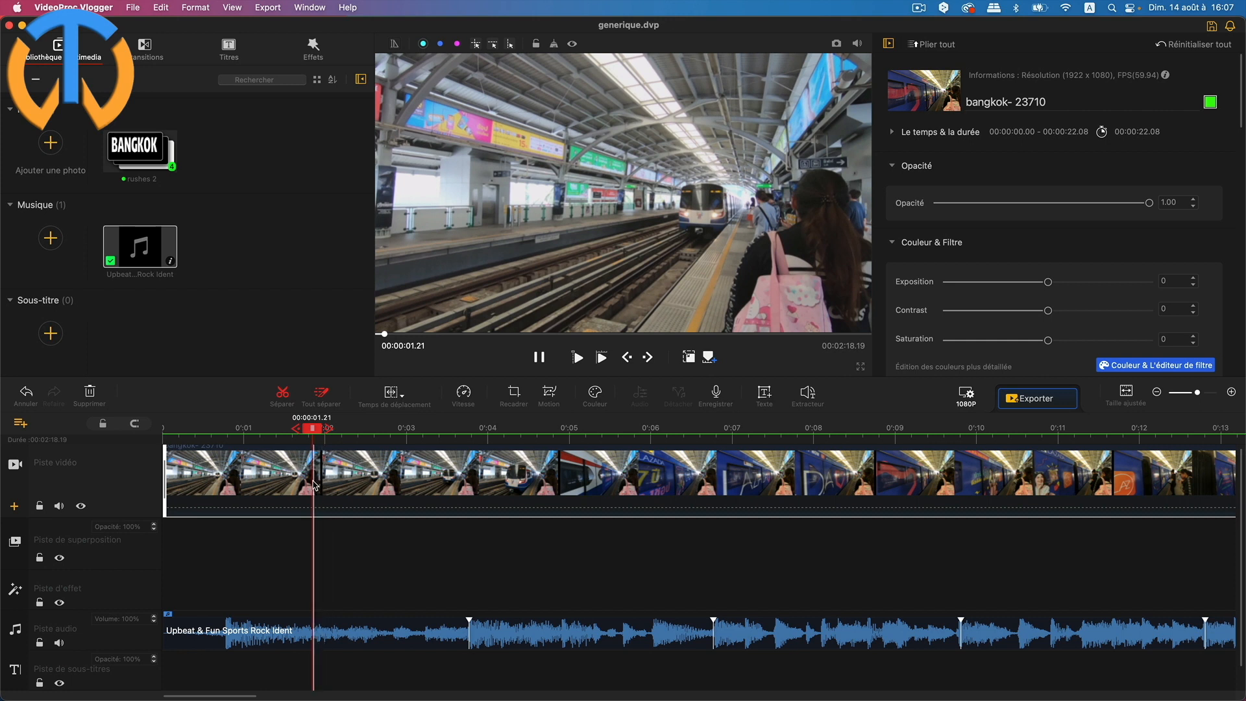
{"action": "key", "text": "super+b"}
{"action": "left_click", "coordinate": [270, 490]}
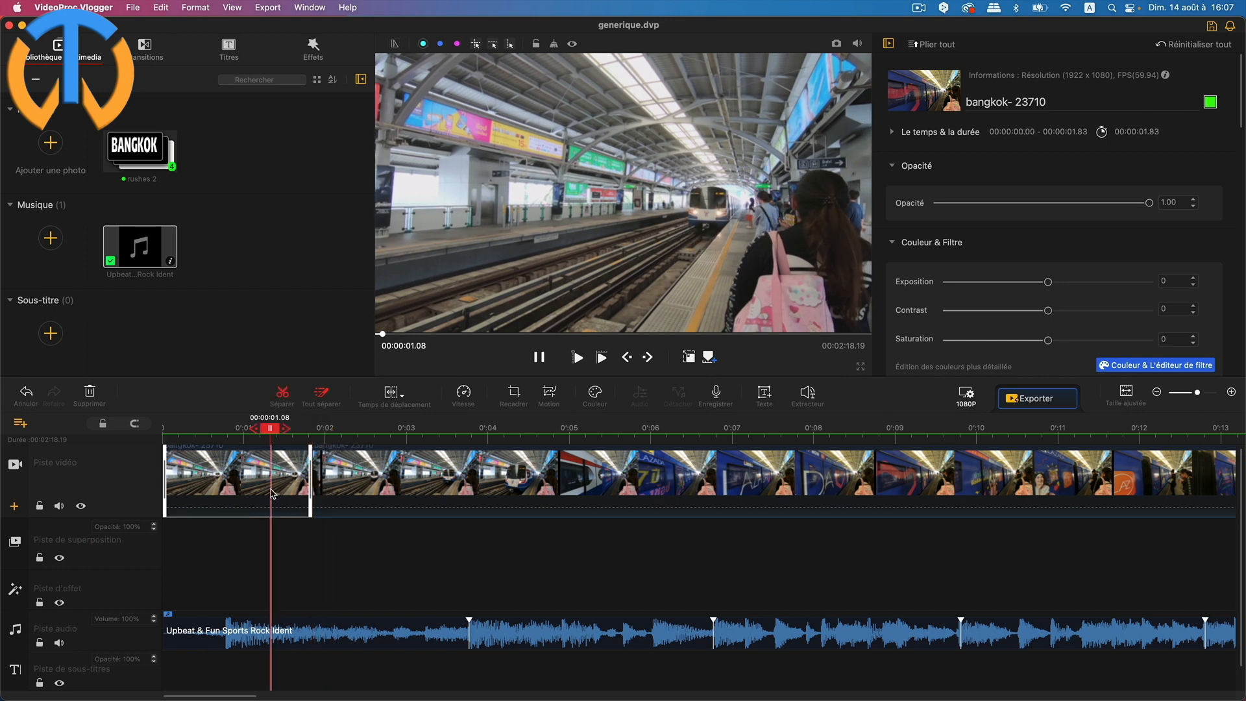
{"action": "key", "text": "Delete"}
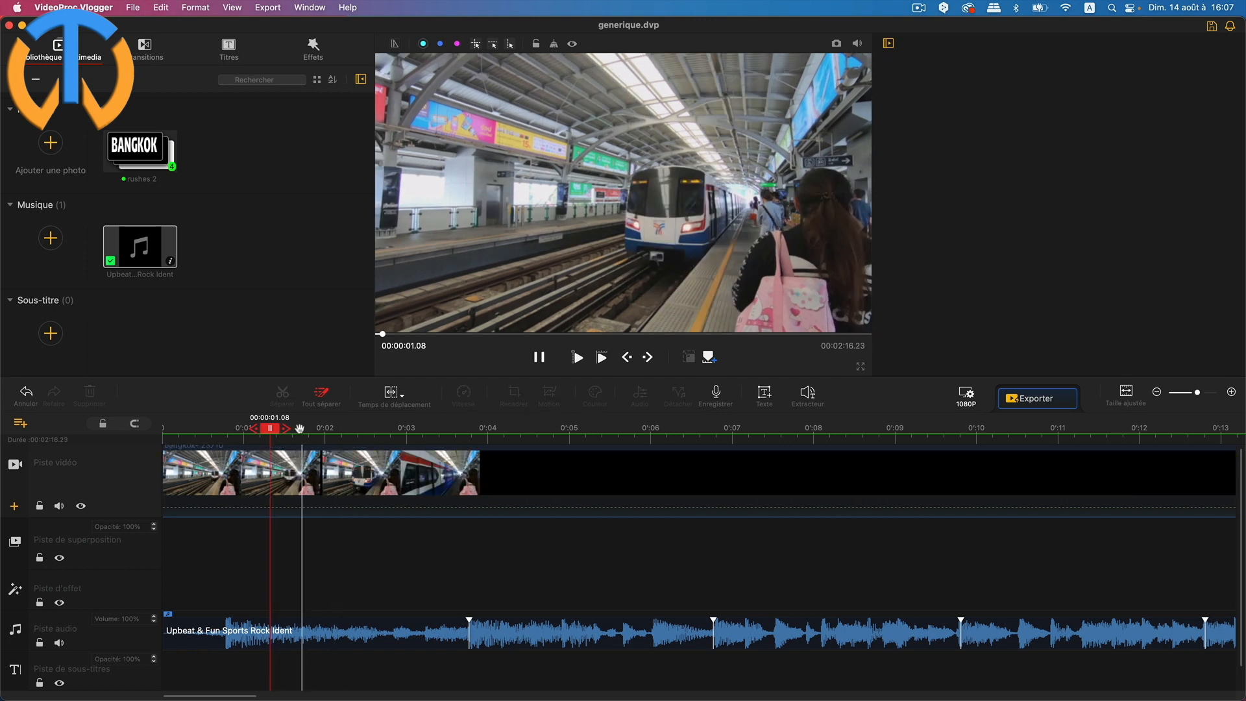
Speed up the opening bangkok- 23710 clip by applying a constant 4X speed.
{"action": "left_click_drag", "start_coordinate": [276, 432], "coordinate": [148, 440]}
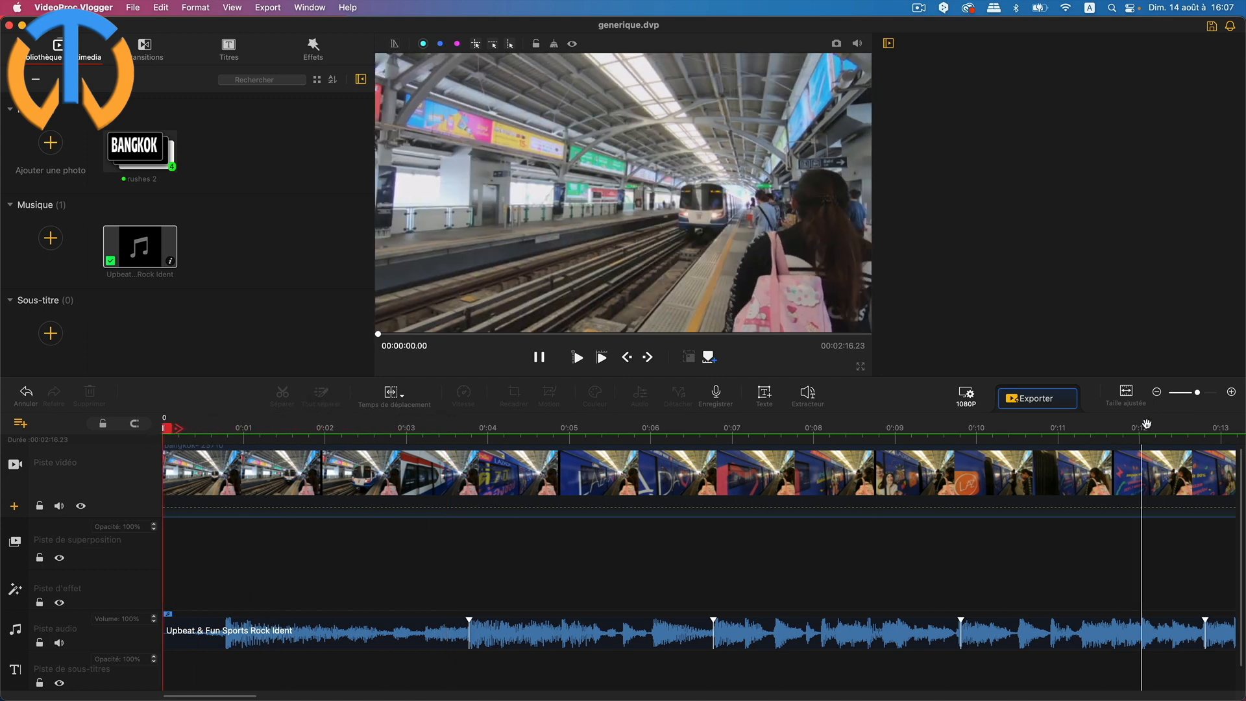
{"action": "left_click_drag", "start_coordinate": [1194, 392], "coordinate": [1191, 396]}
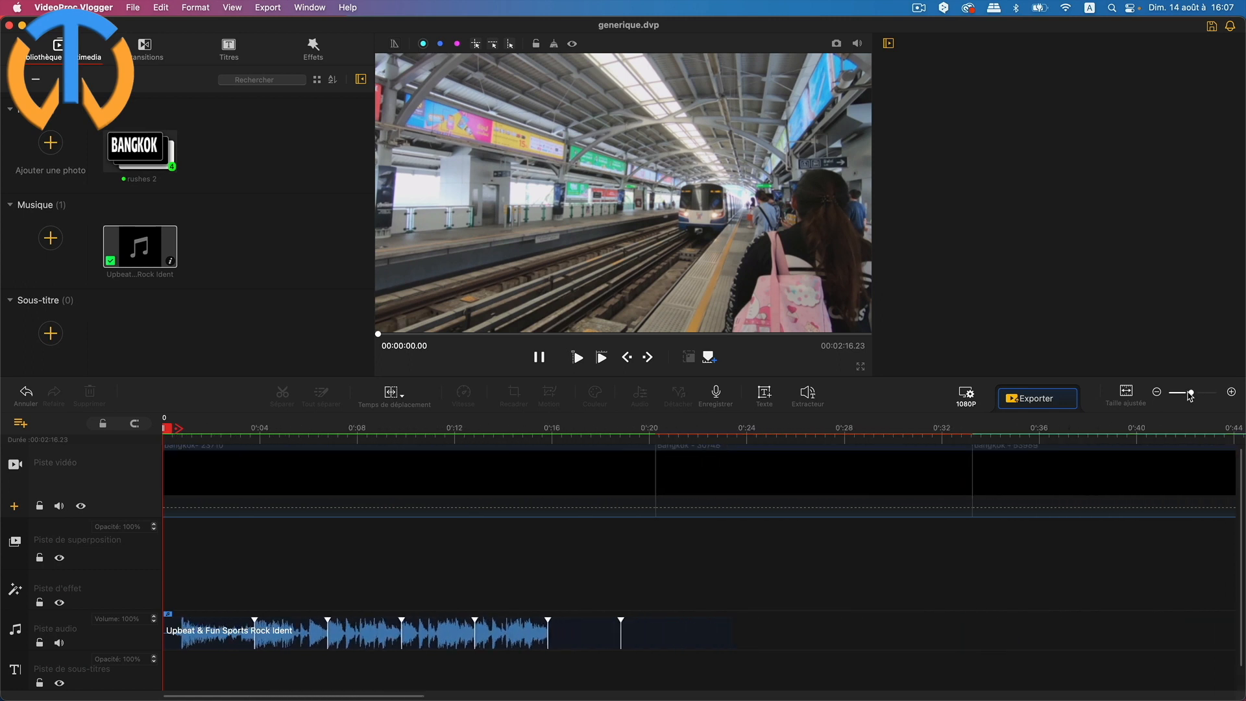
{"action": "left_click", "coordinate": [220, 497]}
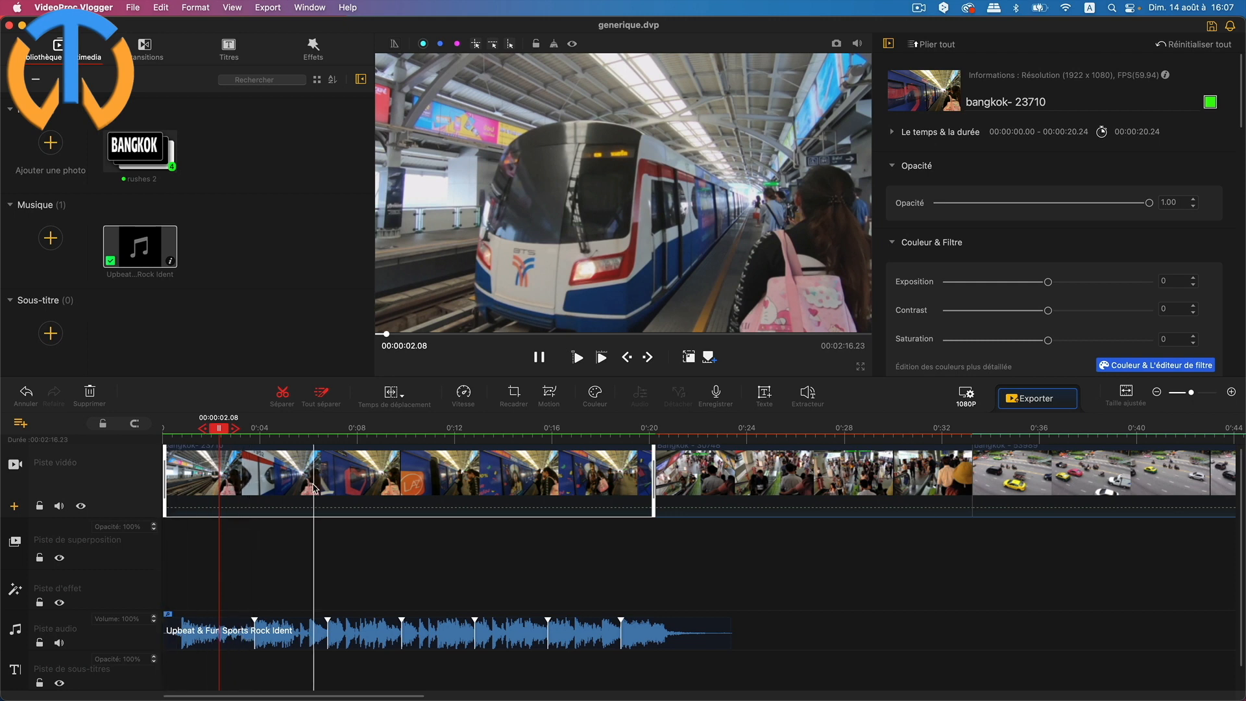
{"action": "left_click", "coordinate": [465, 394]}
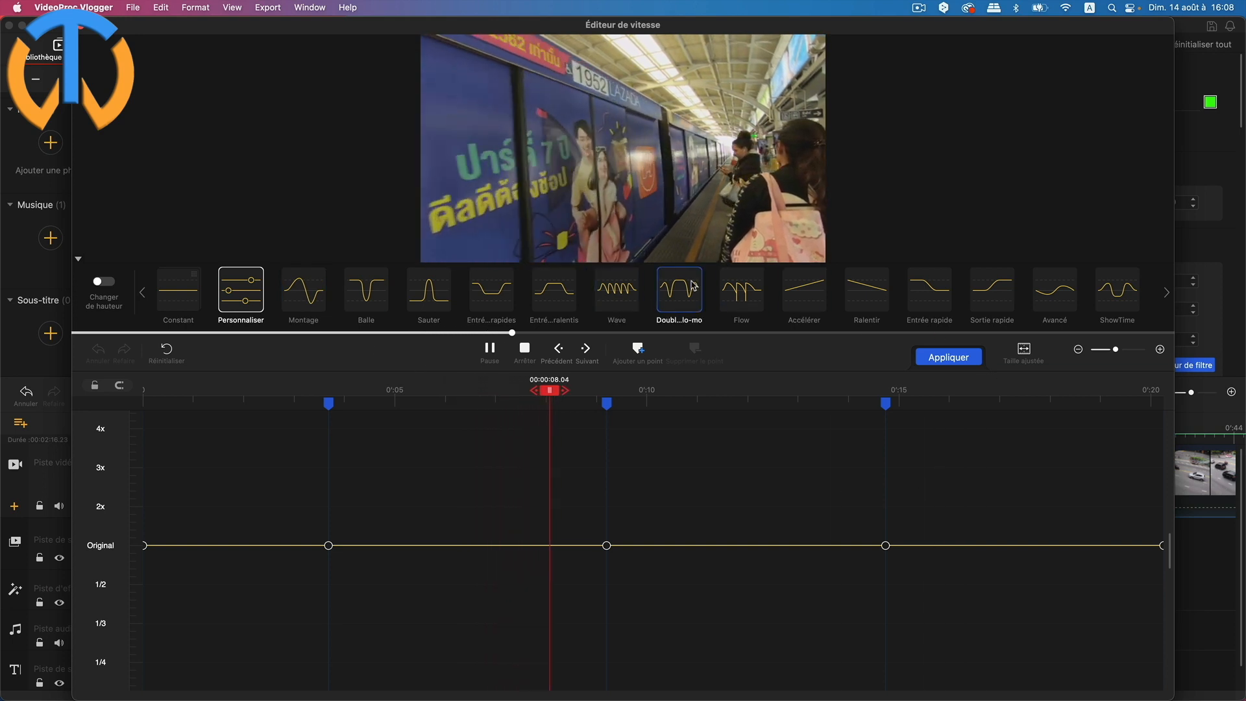
{"action": "left_click", "coordinate": [188, 301]}
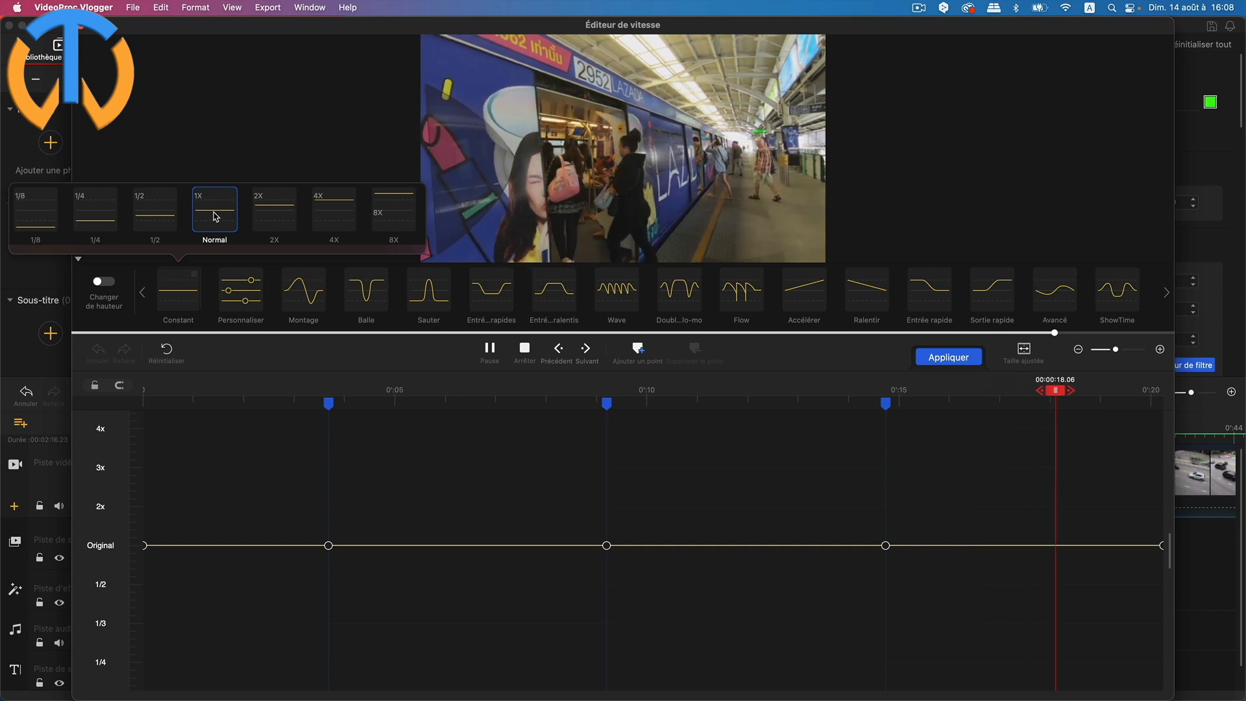
{"action": "left_click", "coordinate": [334, 214]}
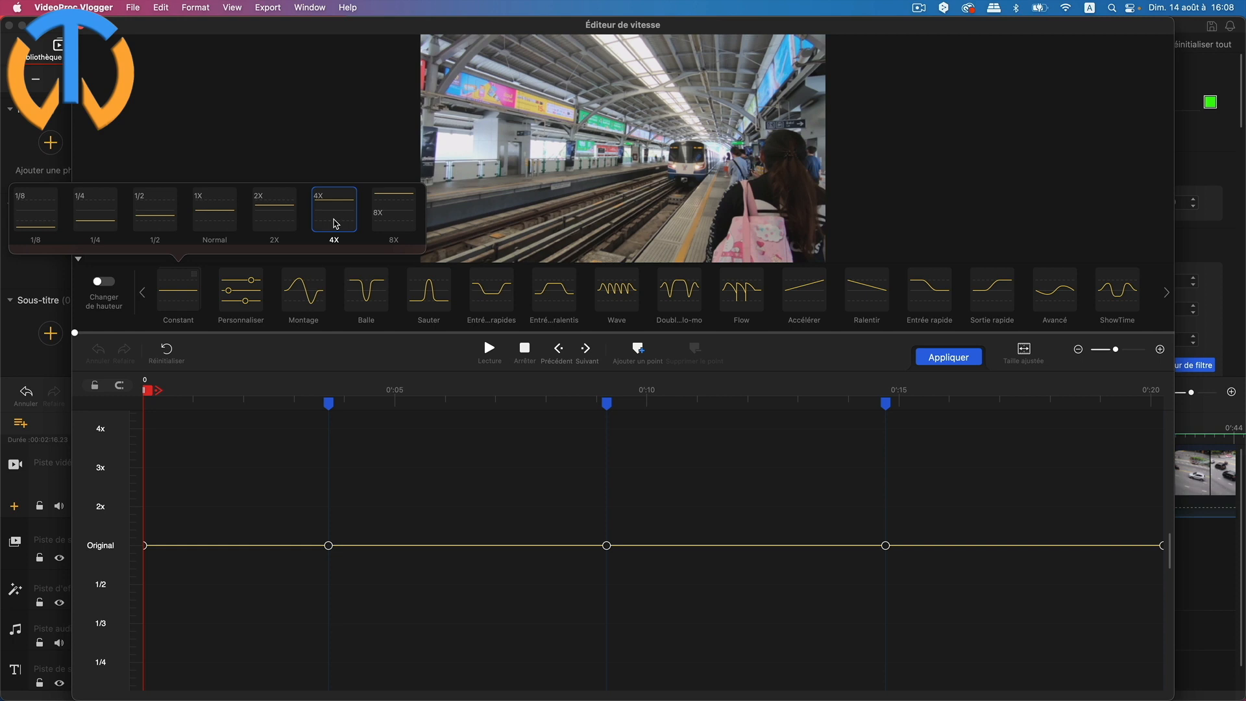
{"action": "left_click", "coordinate": [335, 224]}
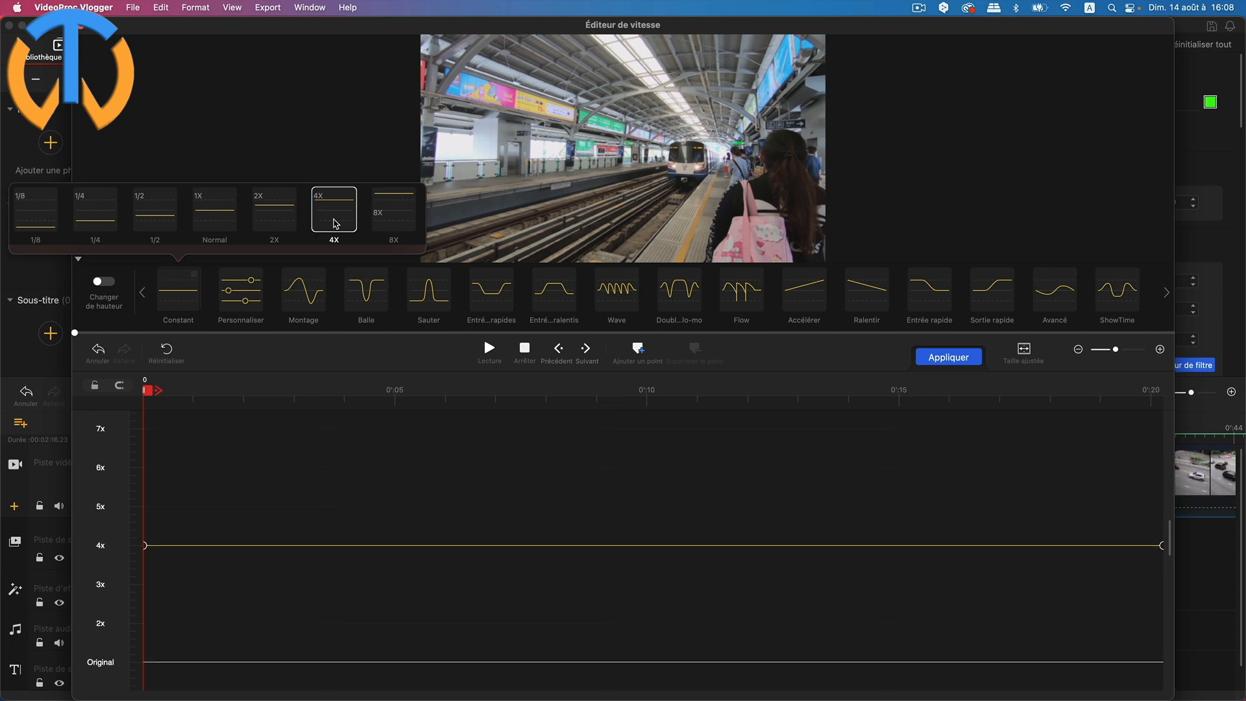
{"action": "left_click", "coordinate": [954, 363]}
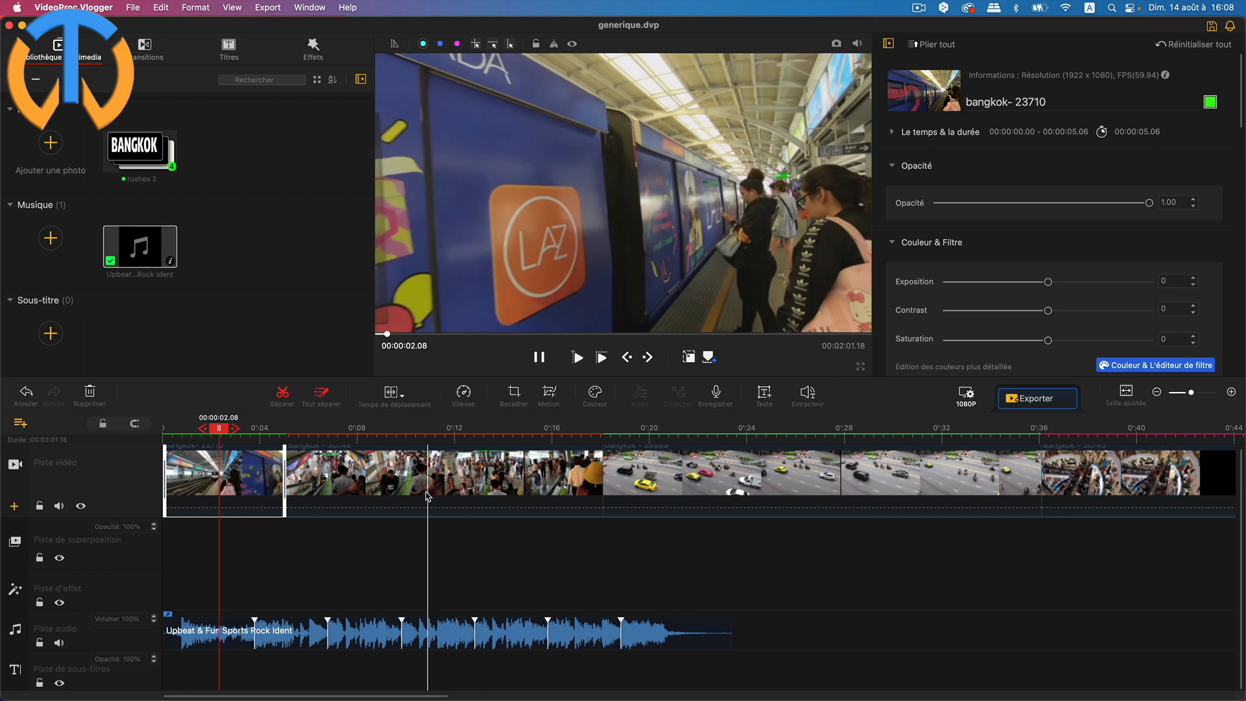
Play the opening clip from the start and trim its end to the first music marker at 00:00:03.19.
{"action": "left_click_drag", "start_coordinate": [222, 430], "coordinate": [164, 429]}
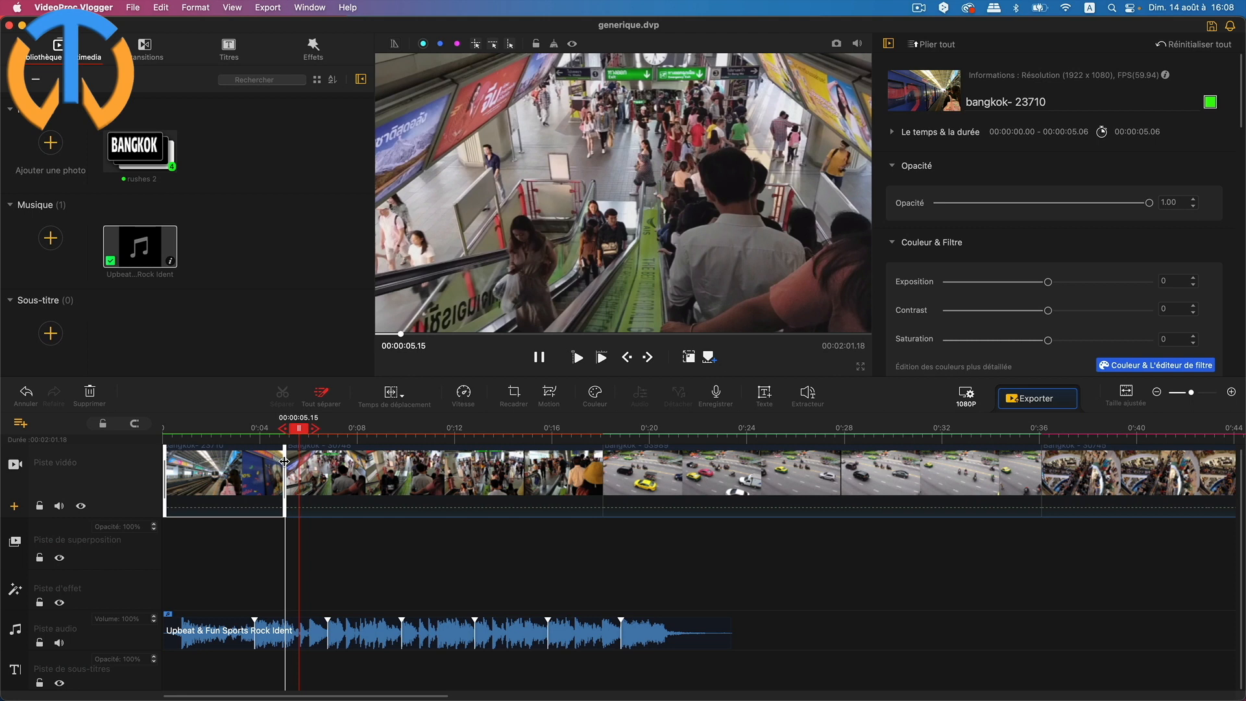
{"action": "left_click_drag", "start_coordinate": [285, 461], "coordinate": [276, 463]}
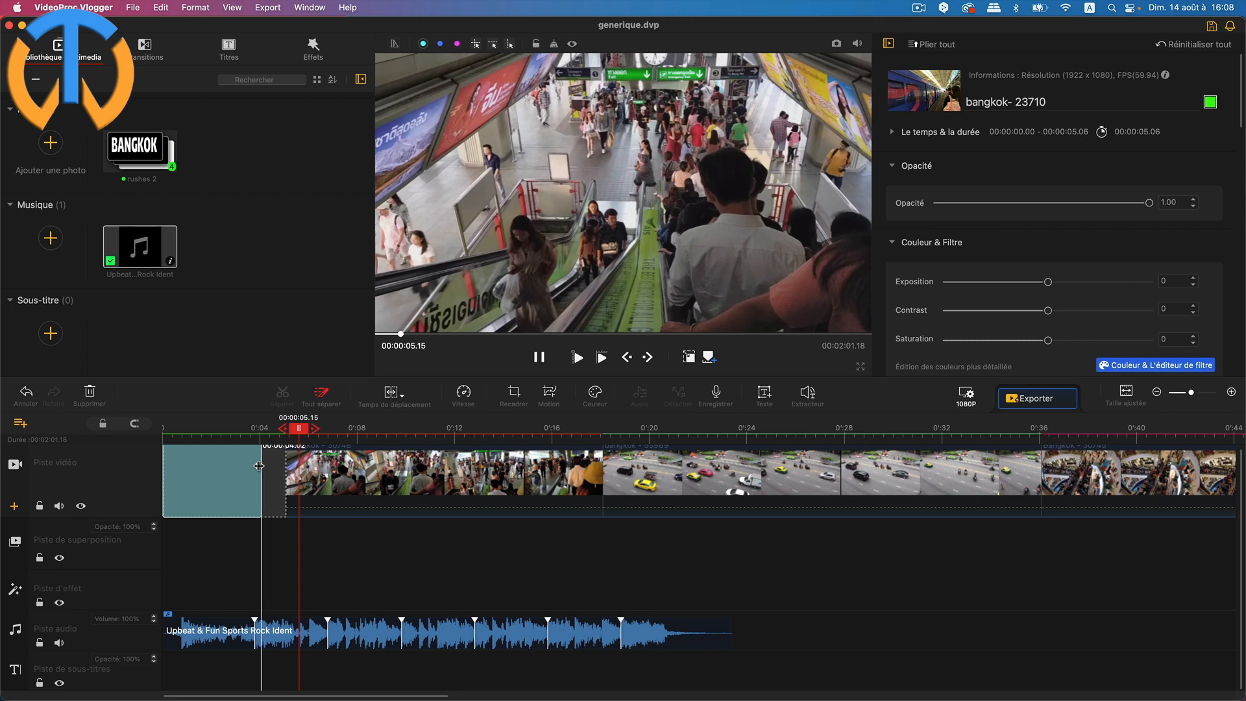
{"action": "left_click_drag", "start_coordinate": [257, 467], "coordinate": [256, 467]}
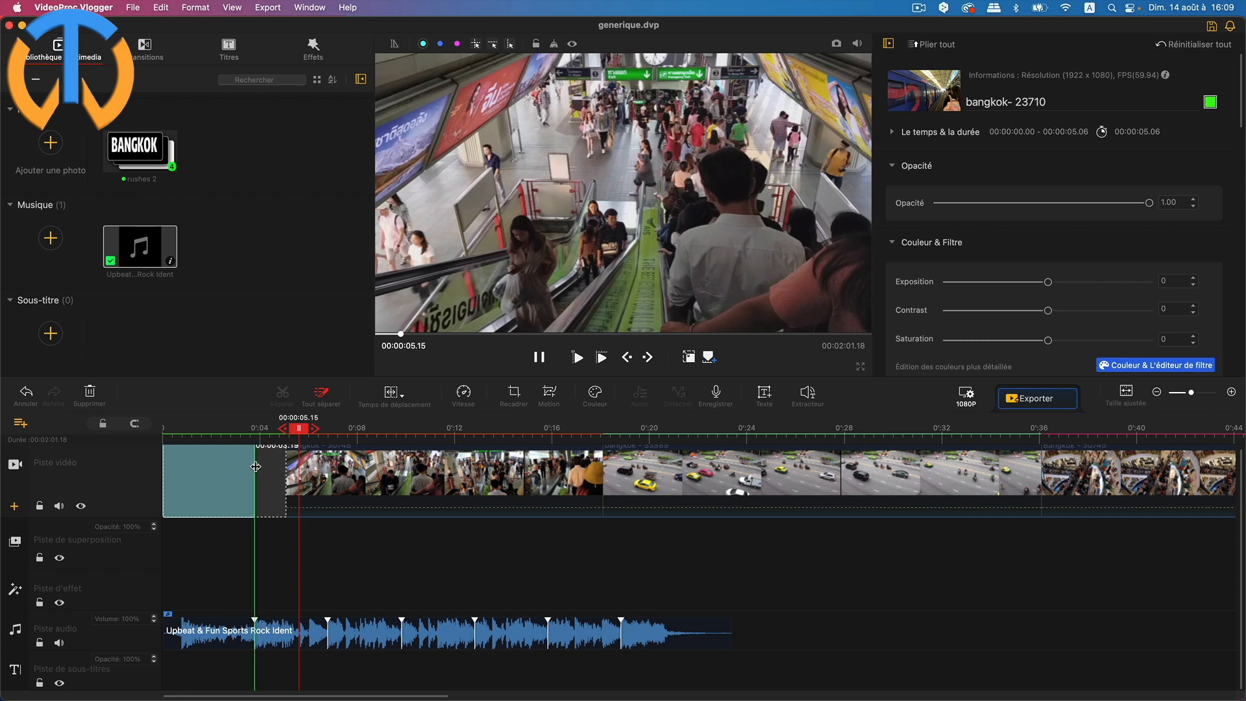
{"action": "left_click_drag", "start_coordinate": [255, 466], "coordinate": [256, 467]}
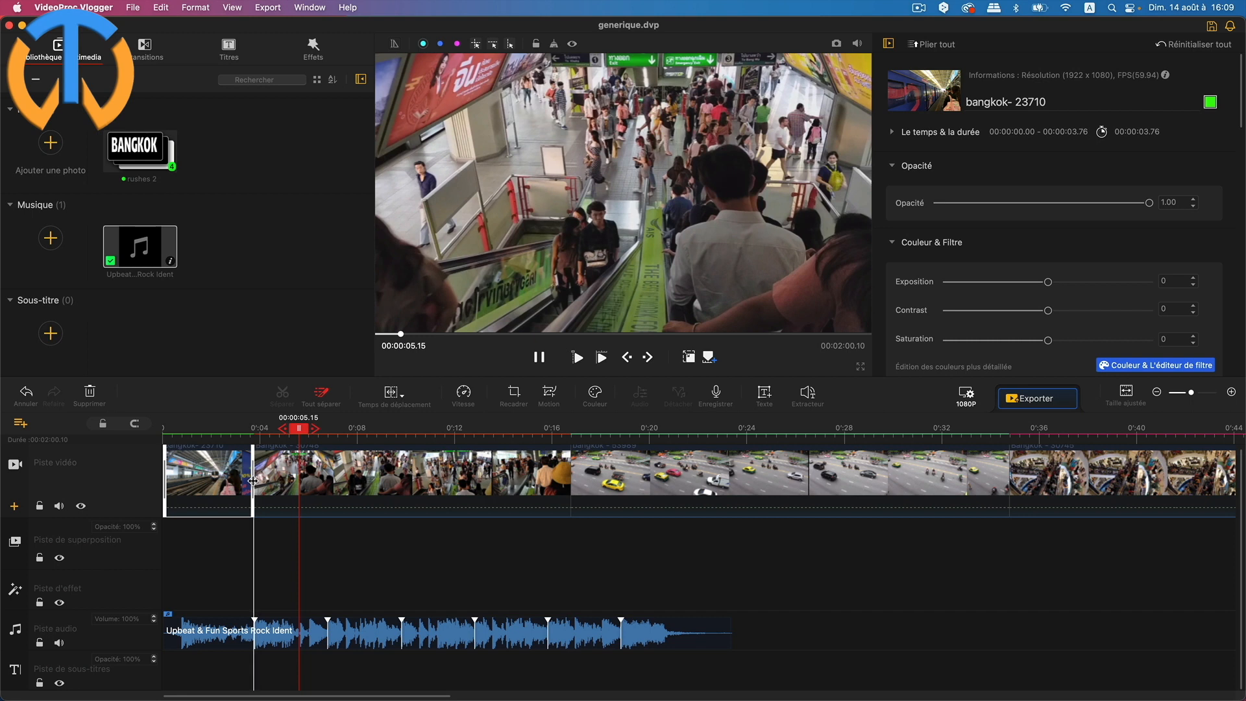
Apply a constant 4X speed to the Bangkok - 30748 clip and trim its end to the second music marker.
{"action": "left_click", "coordinate": [362, 488]}
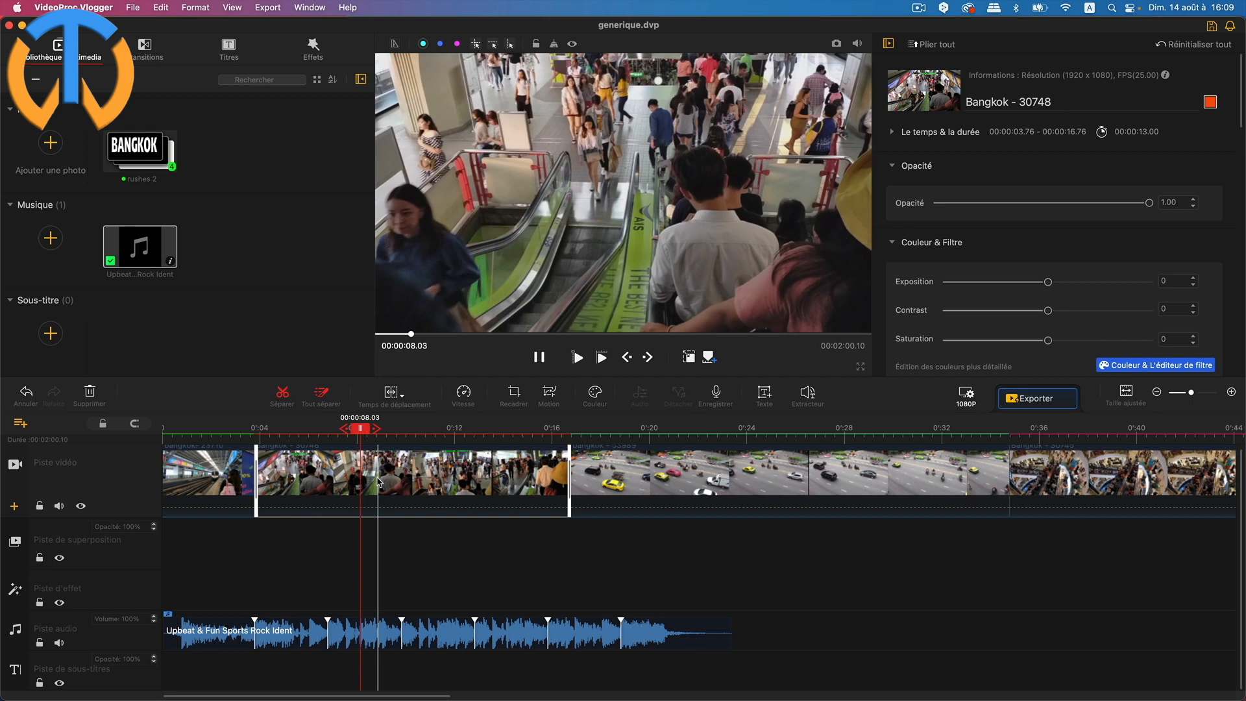
{"action": "left_click", "coordinate": [464, 393]}
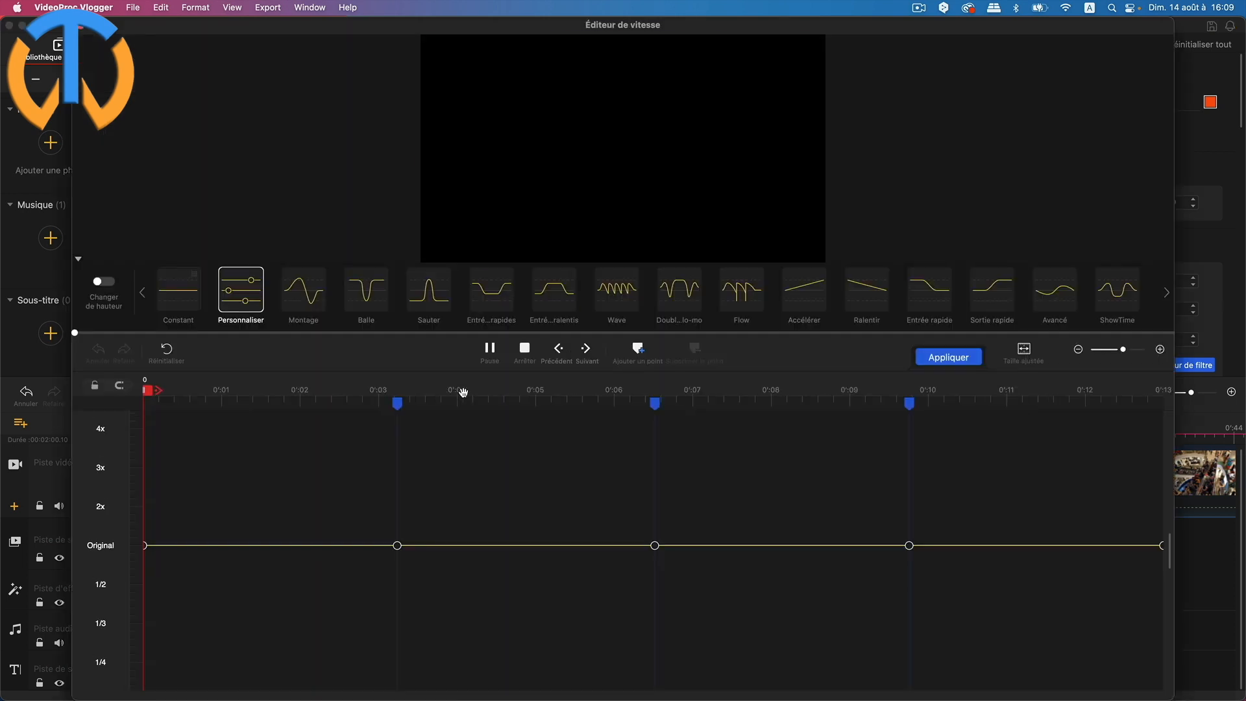
{"action": "left_click", "coordinate": [181, 298]}
{"action": "left_click", "coordinate": [334, 209]}
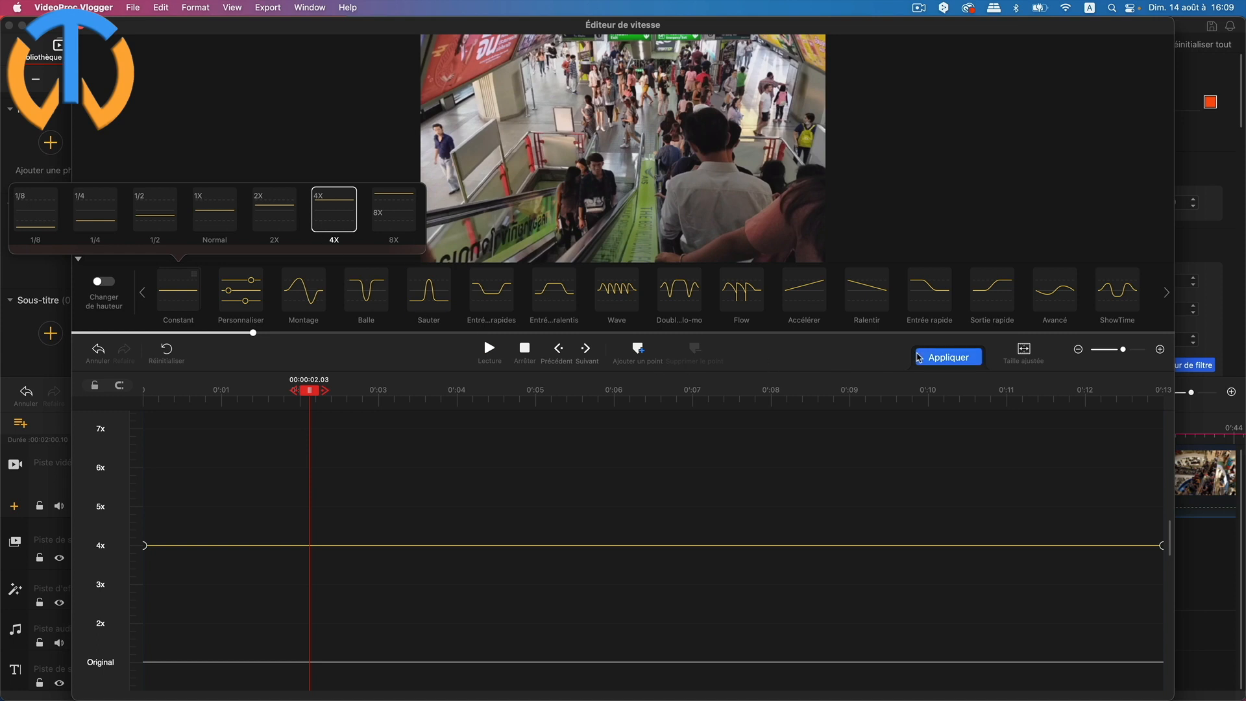
{"action": "left_click", "coordinate": [929, 358]}
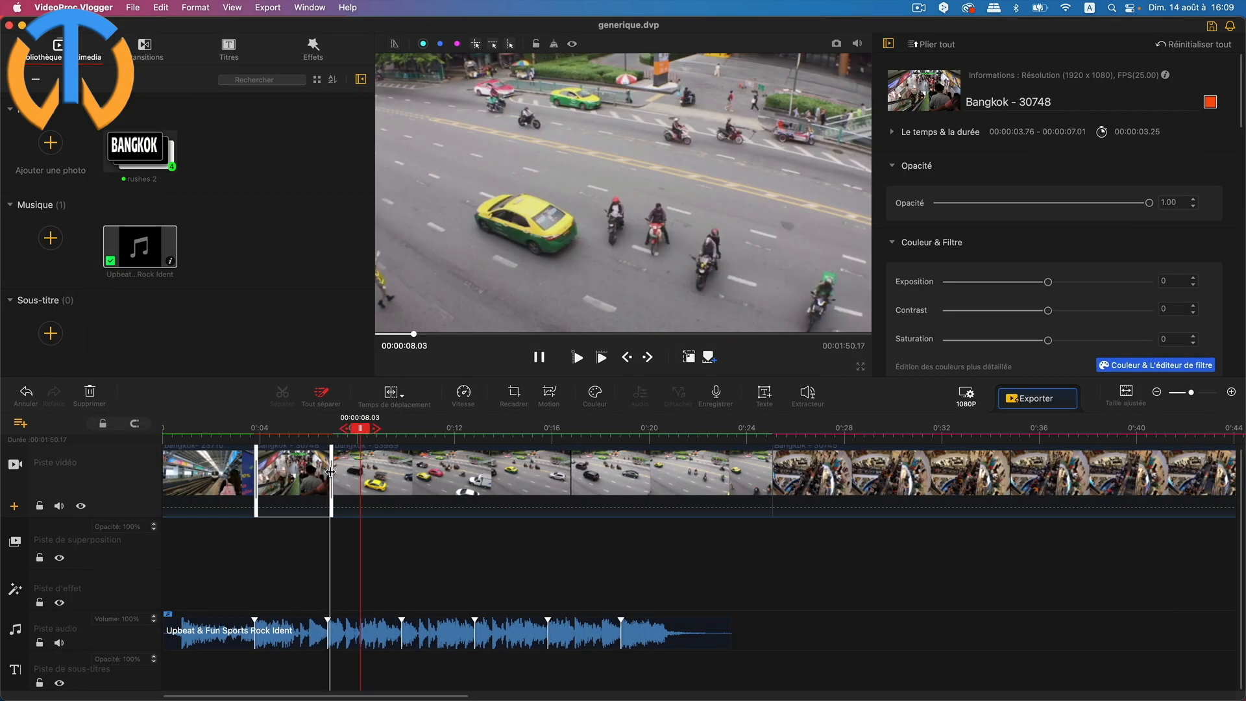
{"action": "left_click_drag", "start_coordinate": [331, 472], "coordinate": [325, 473]}
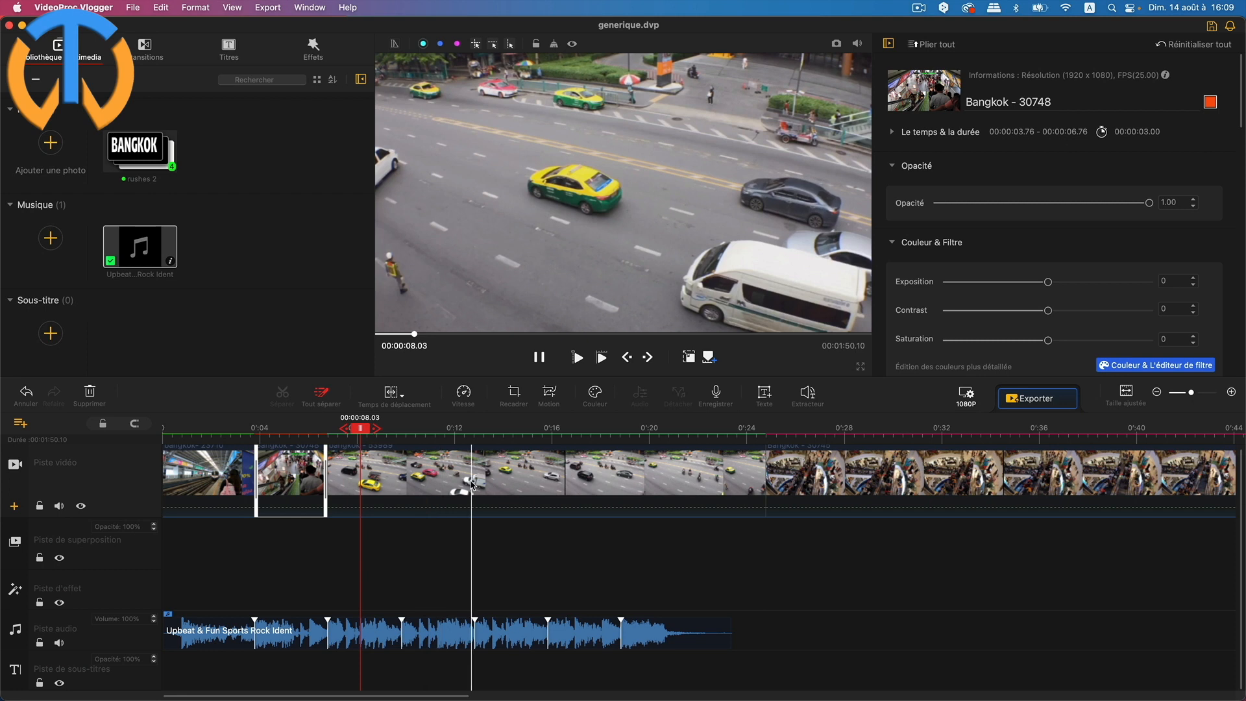
Apply a constant 4X speed to the bangkok - 53989 traffic clip and trim its end to the third music marker.
{"action": "left_click", "coordinate": [648, 476]}
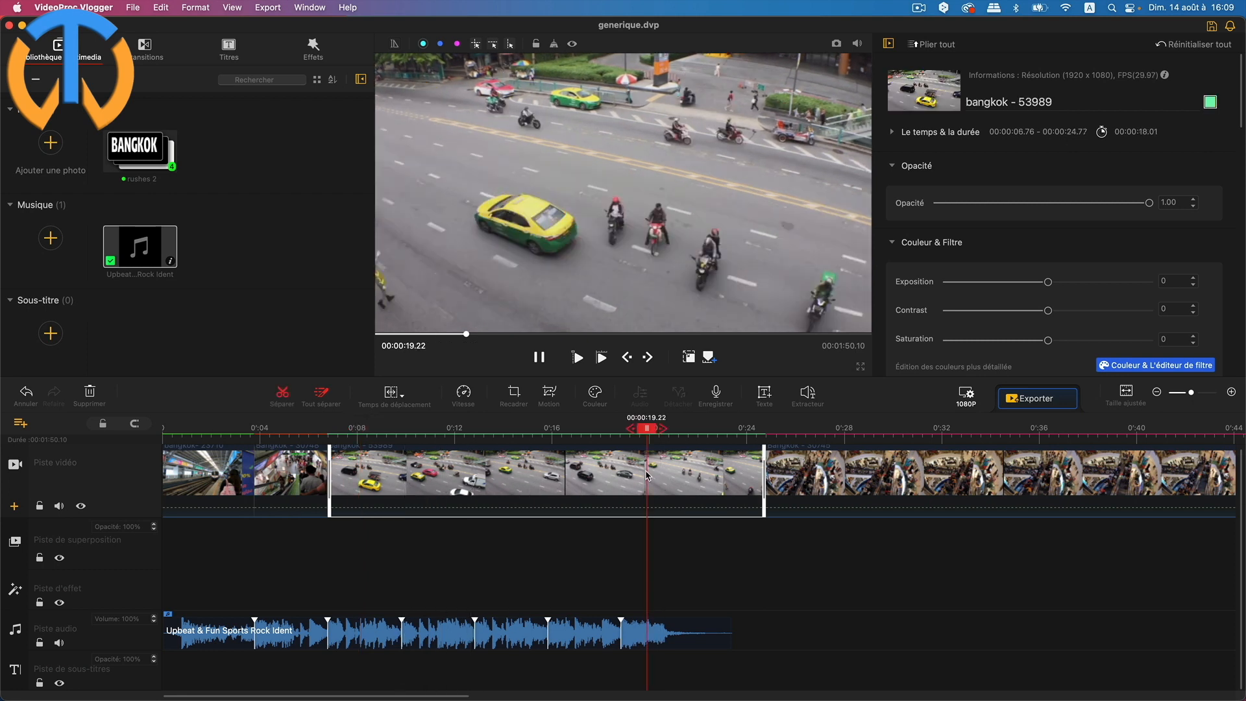
{"action": "left_click", "coordinate": [463, 394]}
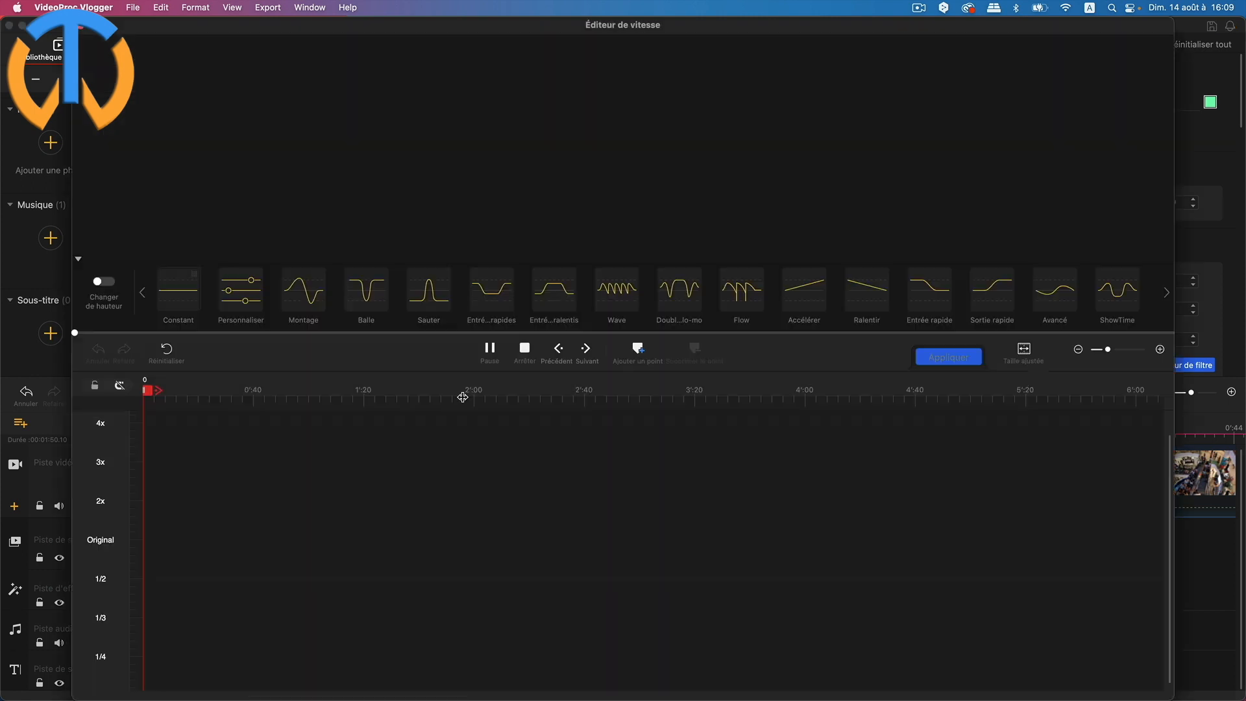
{"action": "left_click", "coordinate": [194, 302]}
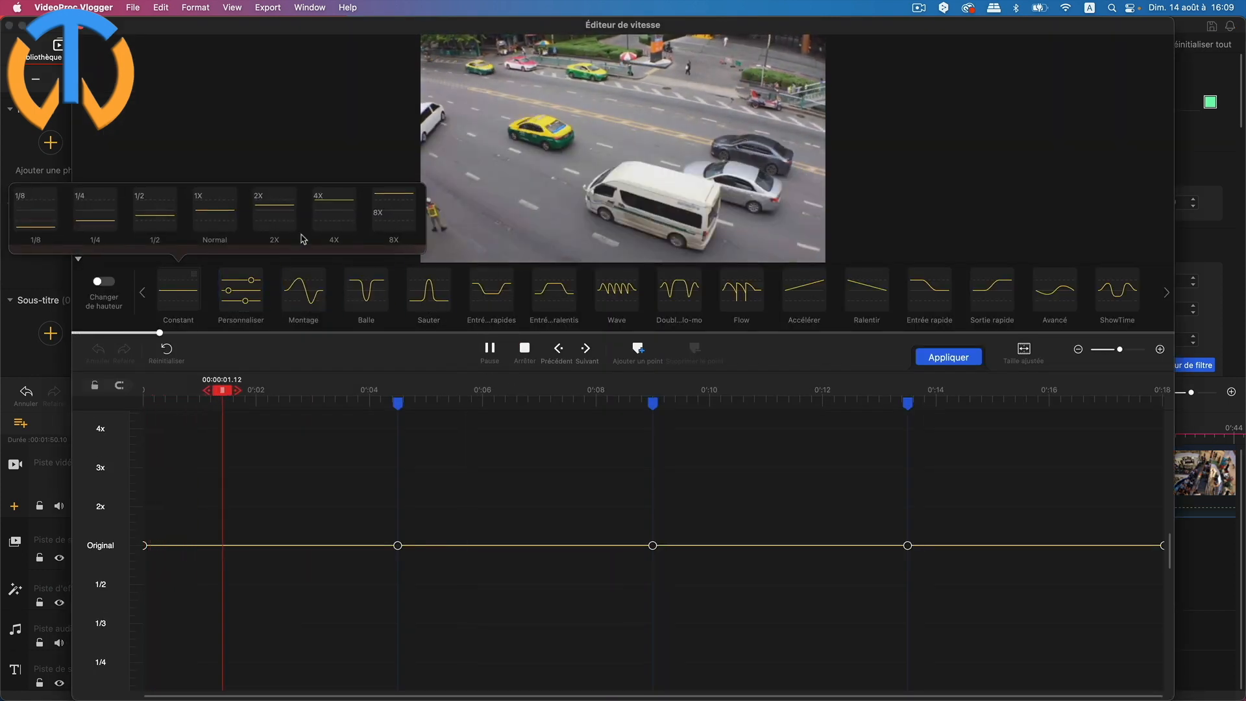
{"action": "left_click", "coordinate": [334, 209]}
{"action": "left_click", "coordinate": [938, 358]}
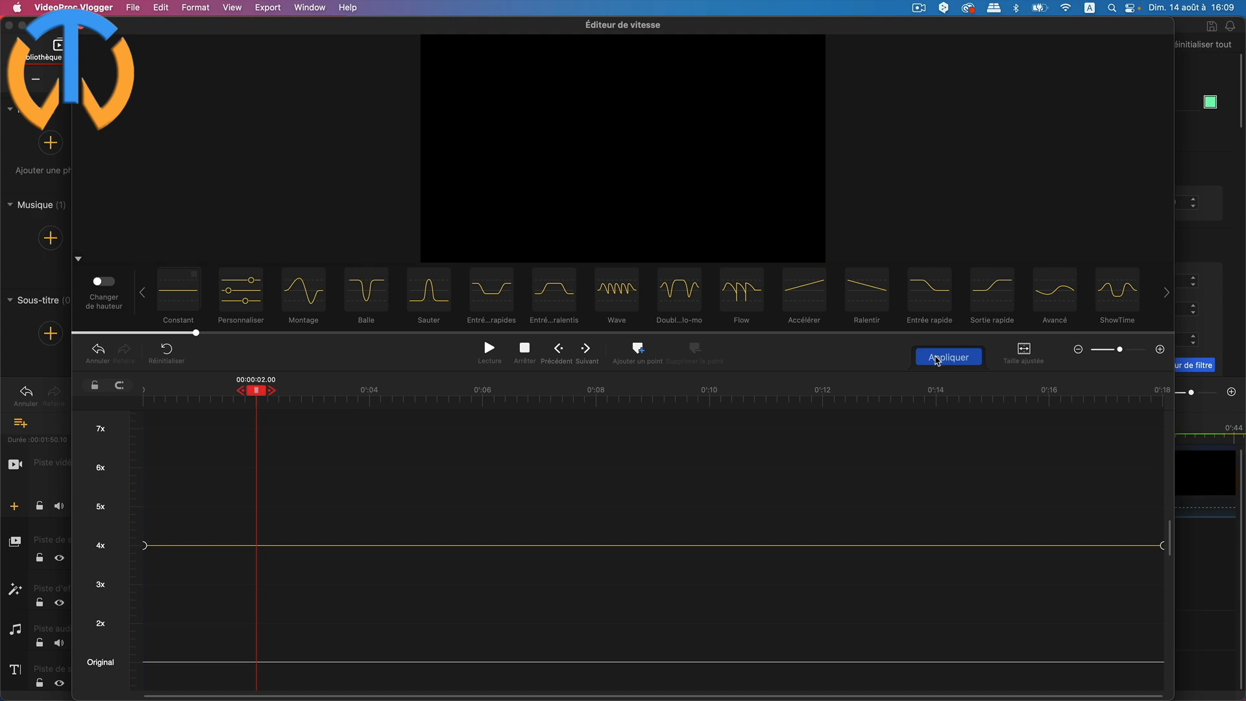
{"action": "left_click_drag", "start_coordinate": [435, 488], "coordinate": [402, 490]}
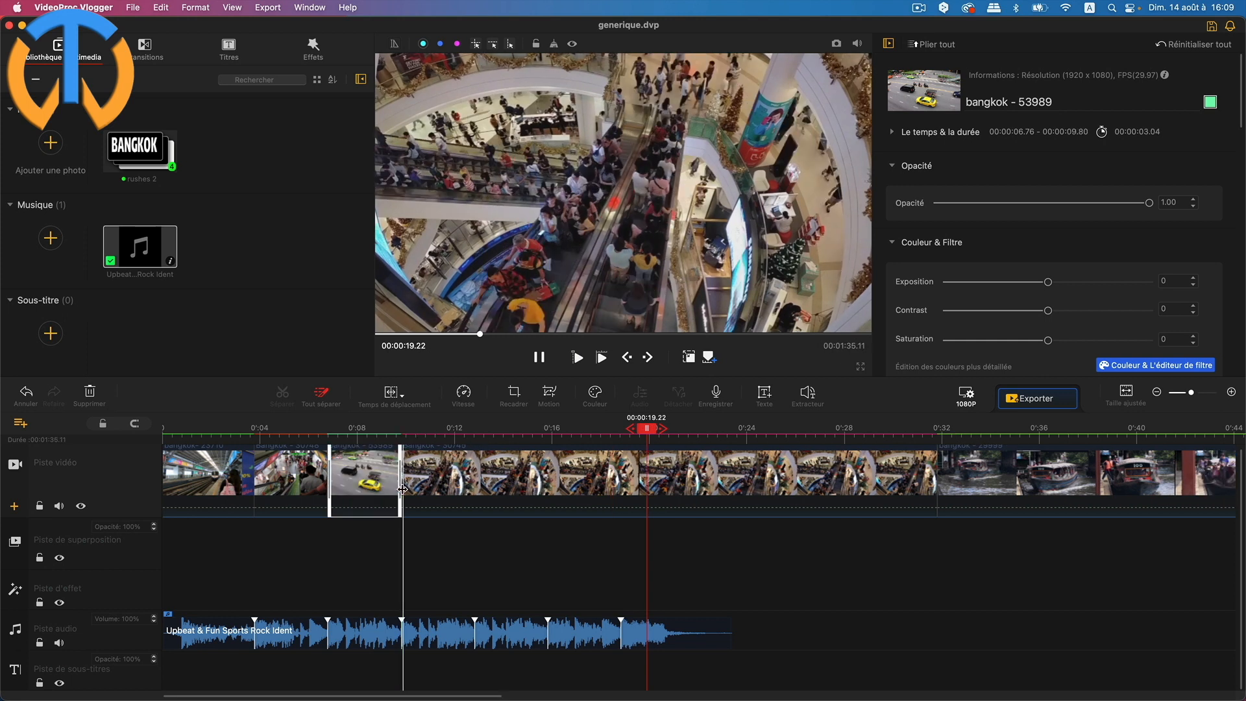
Apply a constant 4X speed to the Bangkok - 30745 mall clip and trim its end to the fourth music marker.
{"action": "left_click", "coordinate": [564, 481]}
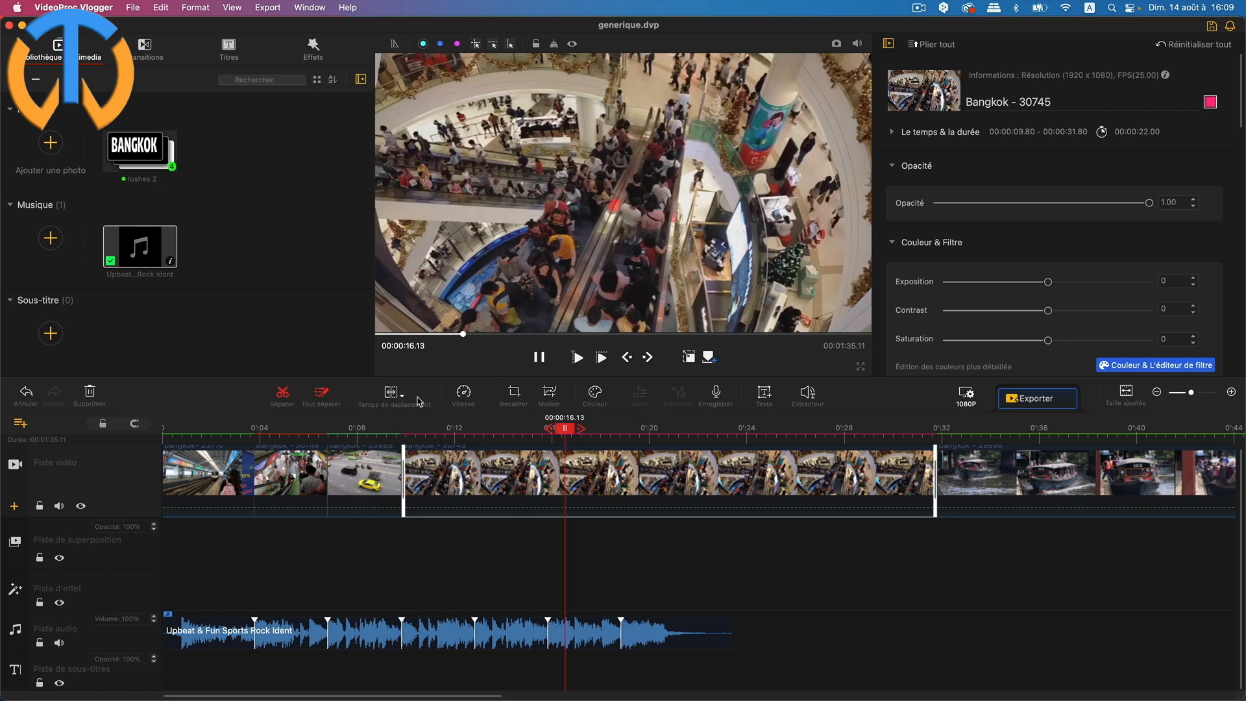
{"action": "left_click", "coordinate": [470, 396]}
{"action": "mouse_move", "coordinate": [231, 274]}
{"action": "left_click", "coordinate": [331, 217]}
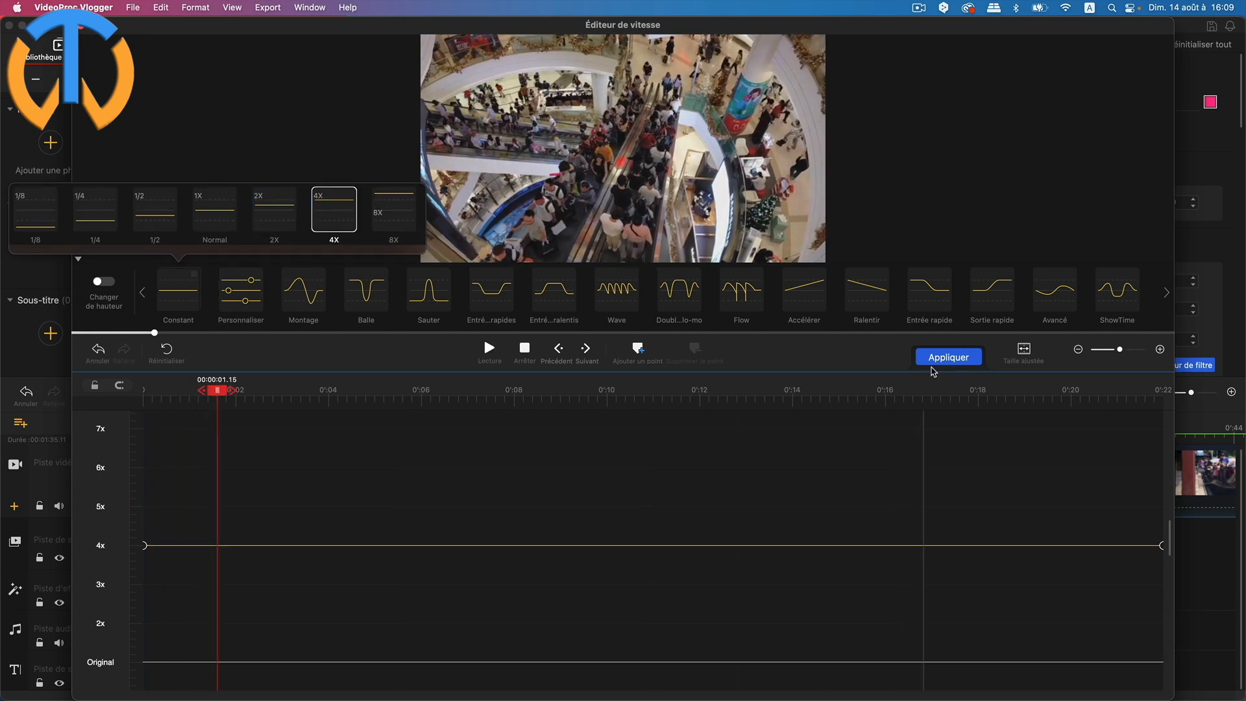
{"action": "left_click", "coordinate": [935, 363]}
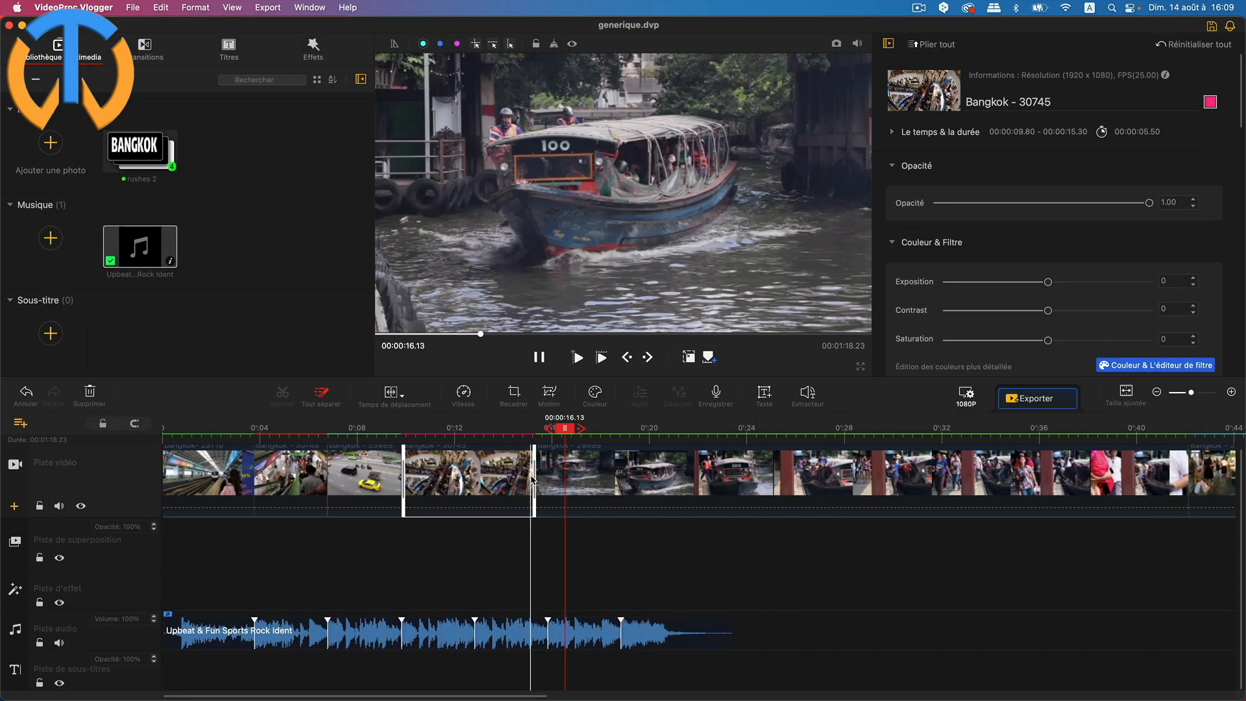
{"action": "left_click_drag", "start_coordinate": [534, 475], "coordinate": [476, 486]}
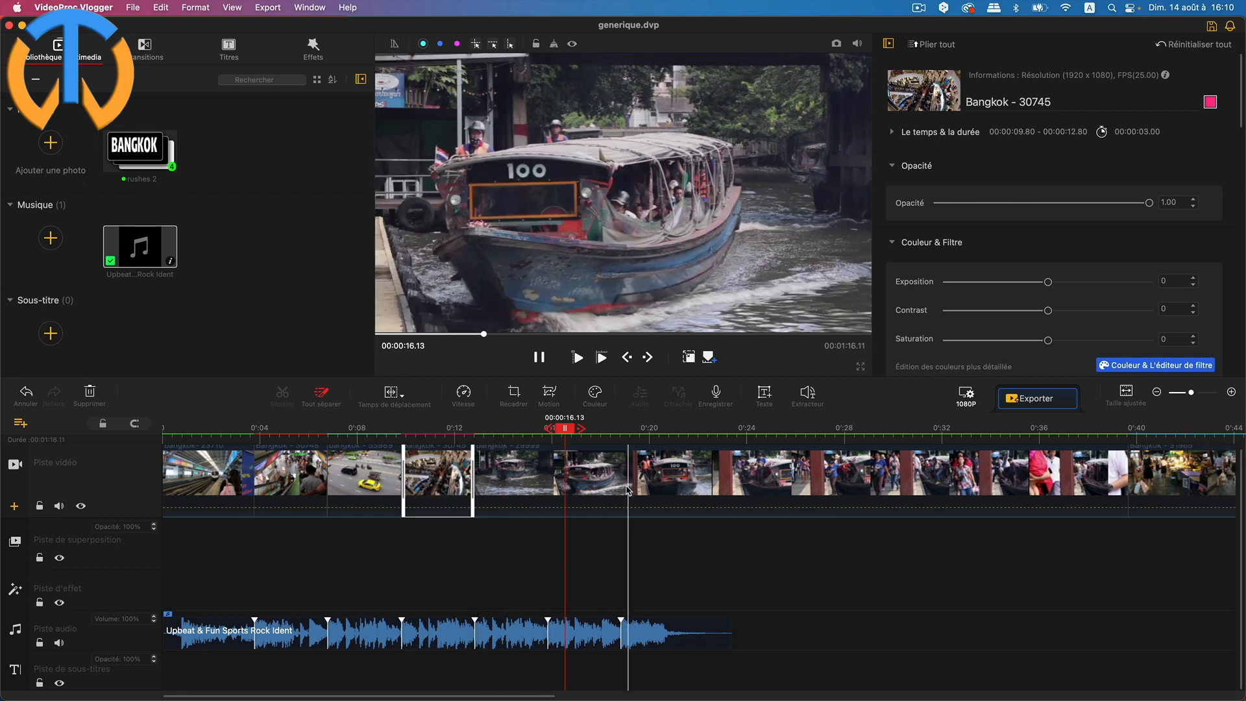
Apply a constant 8X speed to the bangkok - 29999 boat clip and trim its end to the fifth music marker.
{"action": "left_click", "coordinate": [758, 506]}
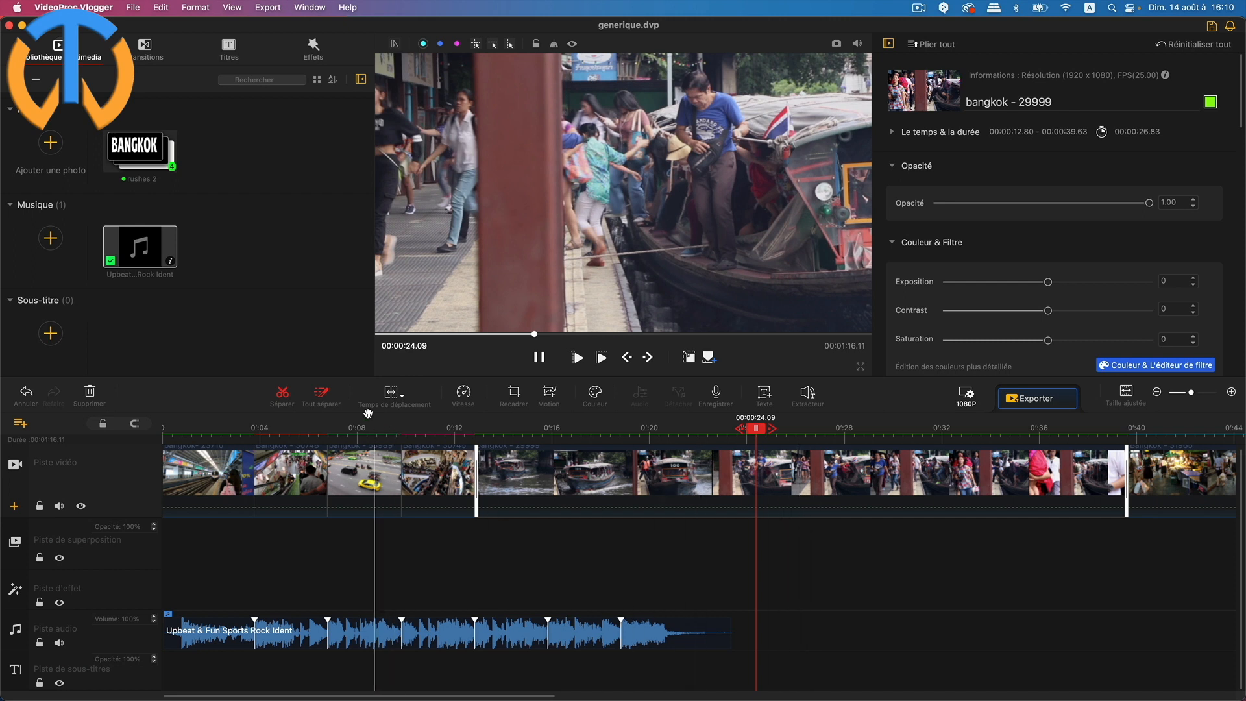
{"action": "left_click", "coordinate": [463, 393]}
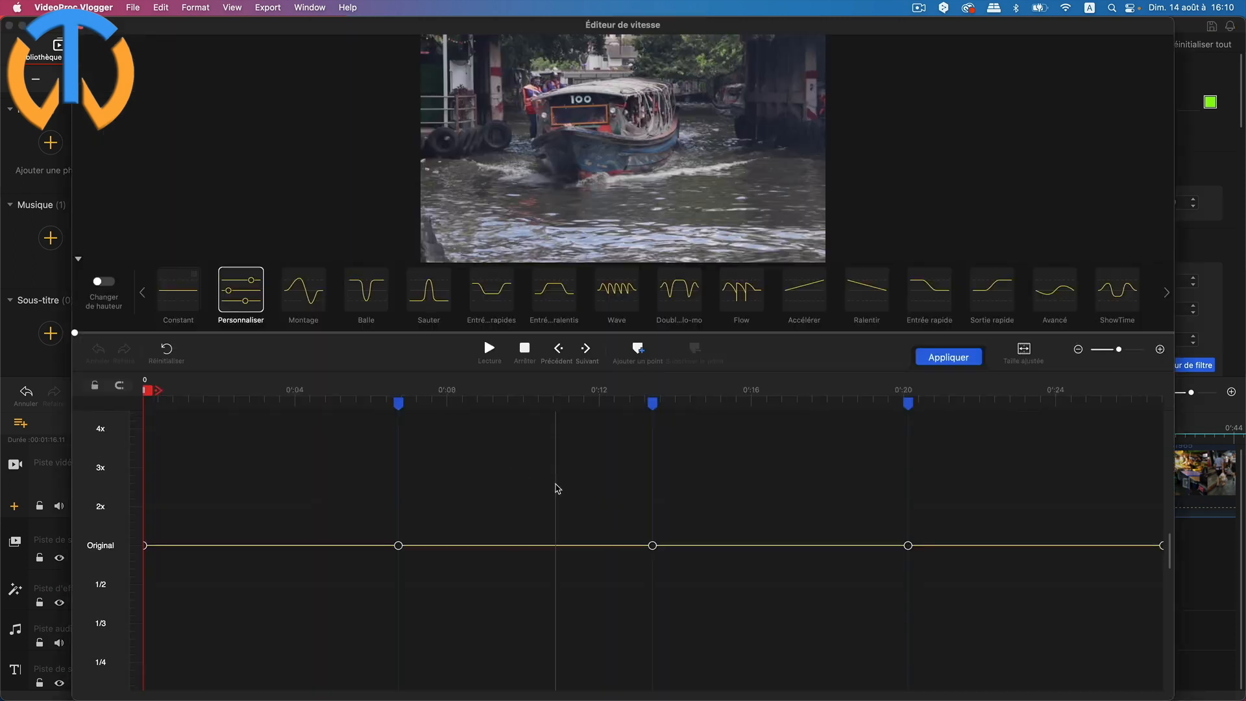
{"action": "left_click", "coordinate": [177, 307]}
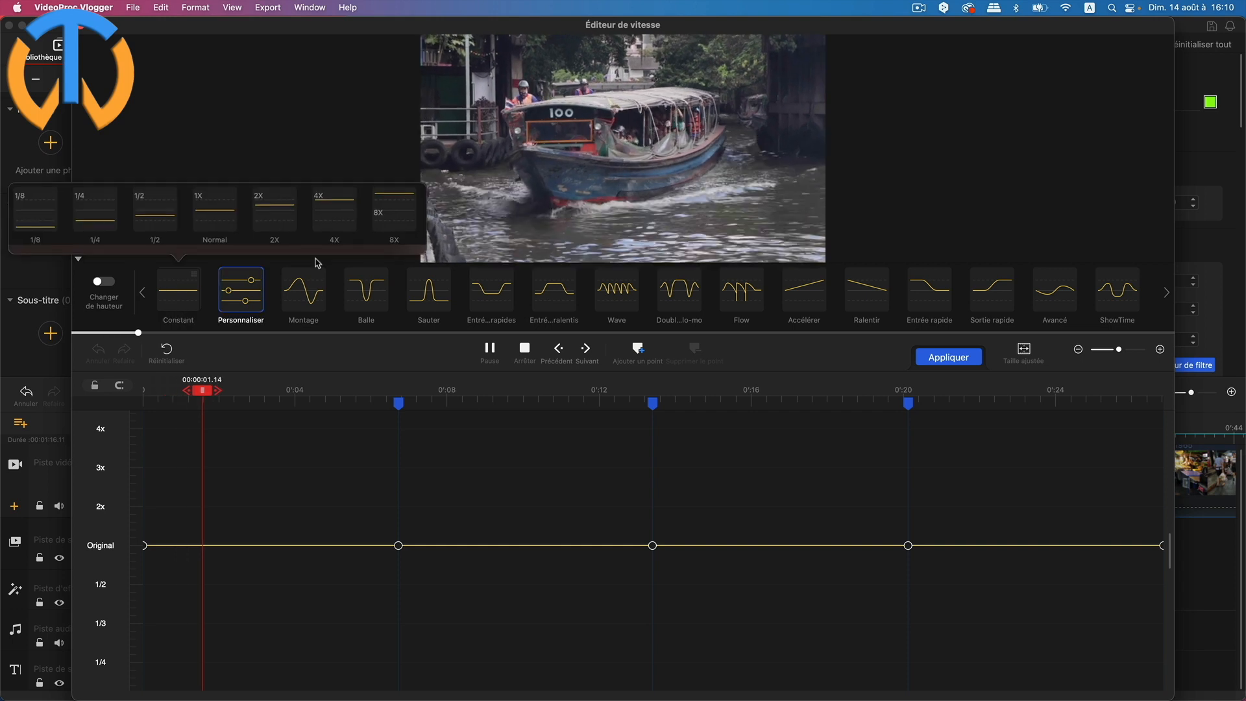
{"action": "left_click", "coordinate": [393, 209]}
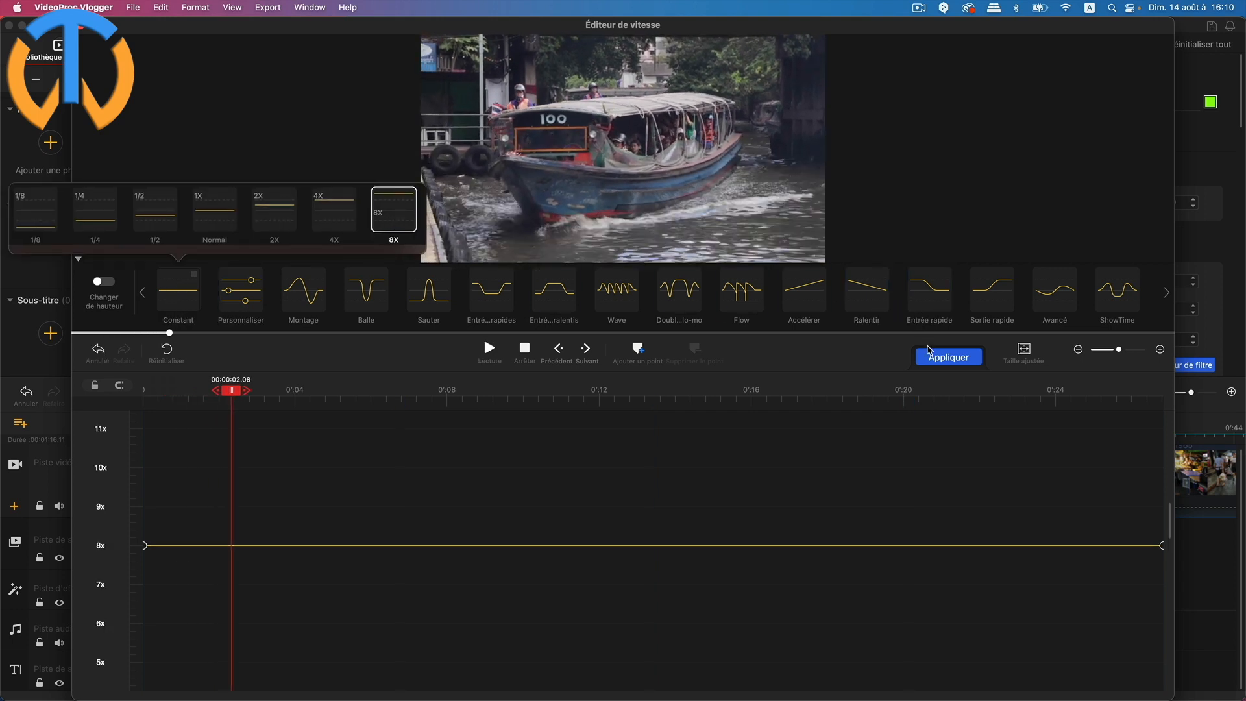
{"action": "left_click", "coordinate": [928, 352]}
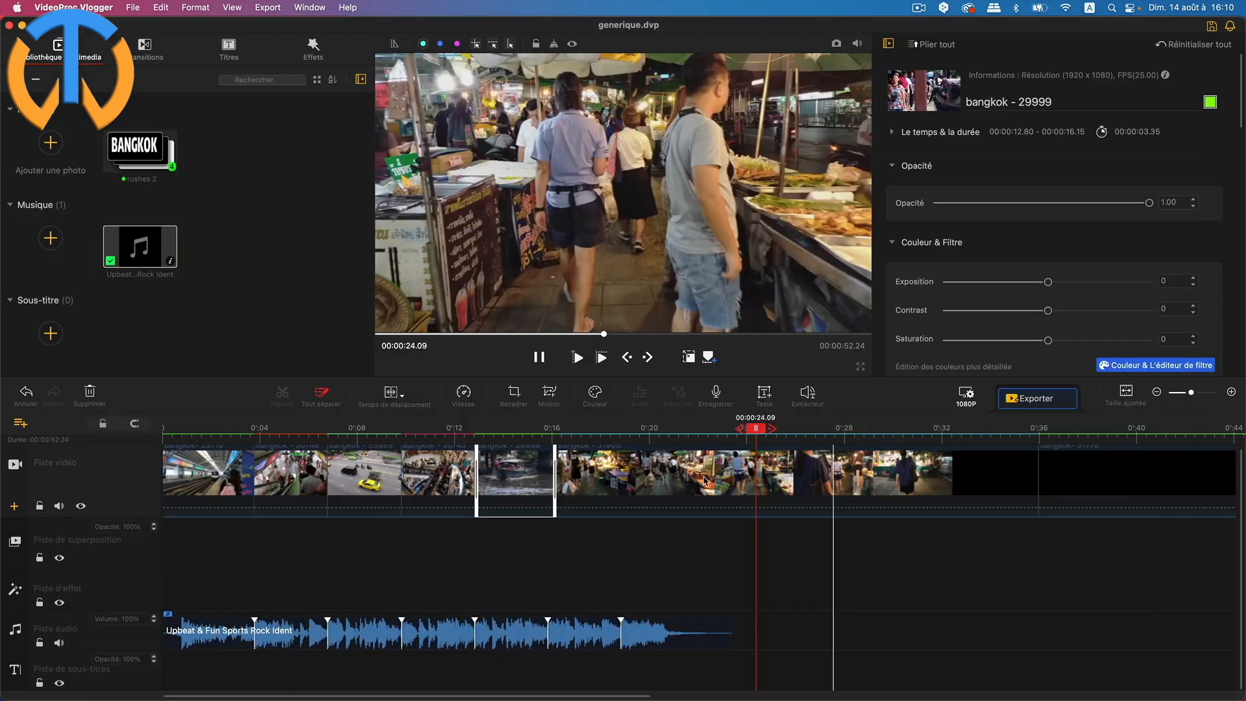
{"action": "left_click_drag", "start_coordinate": [555, 489], "coordinate": [548, 491]}
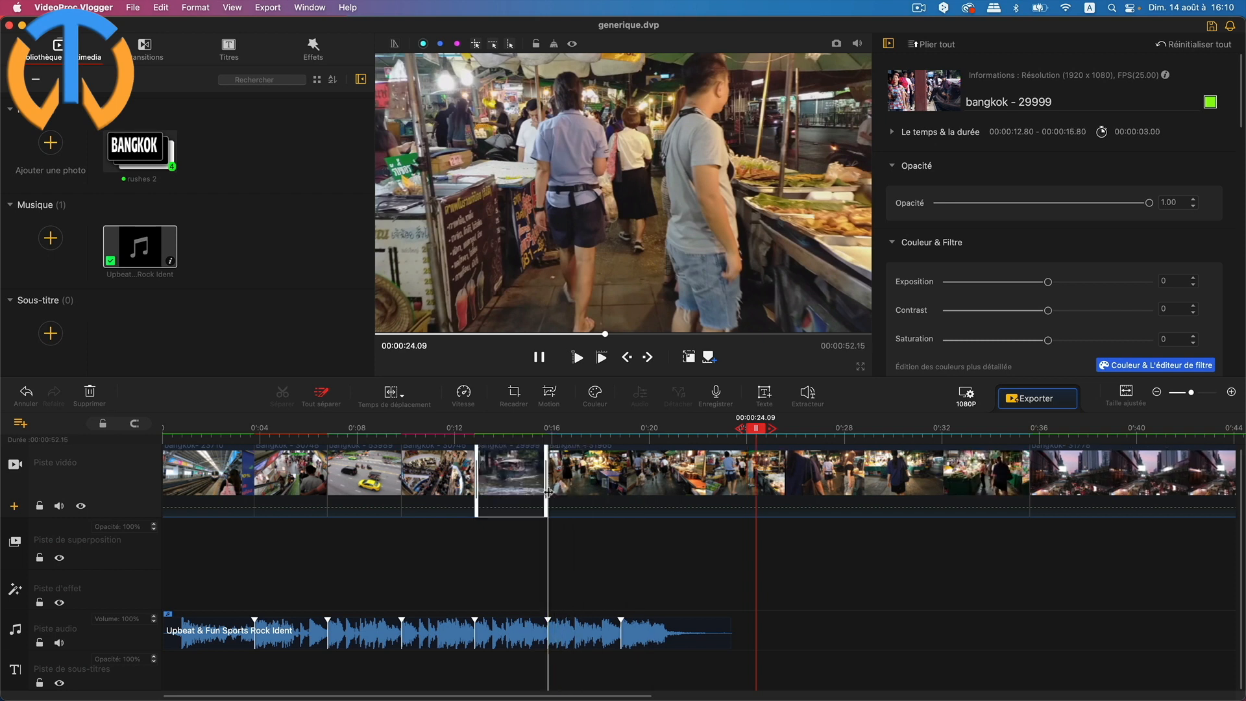
Try a constant 8X speed on the Bangkok - 31965 market clip.
{"action": "left_click", "coordinate": [664, 483]}
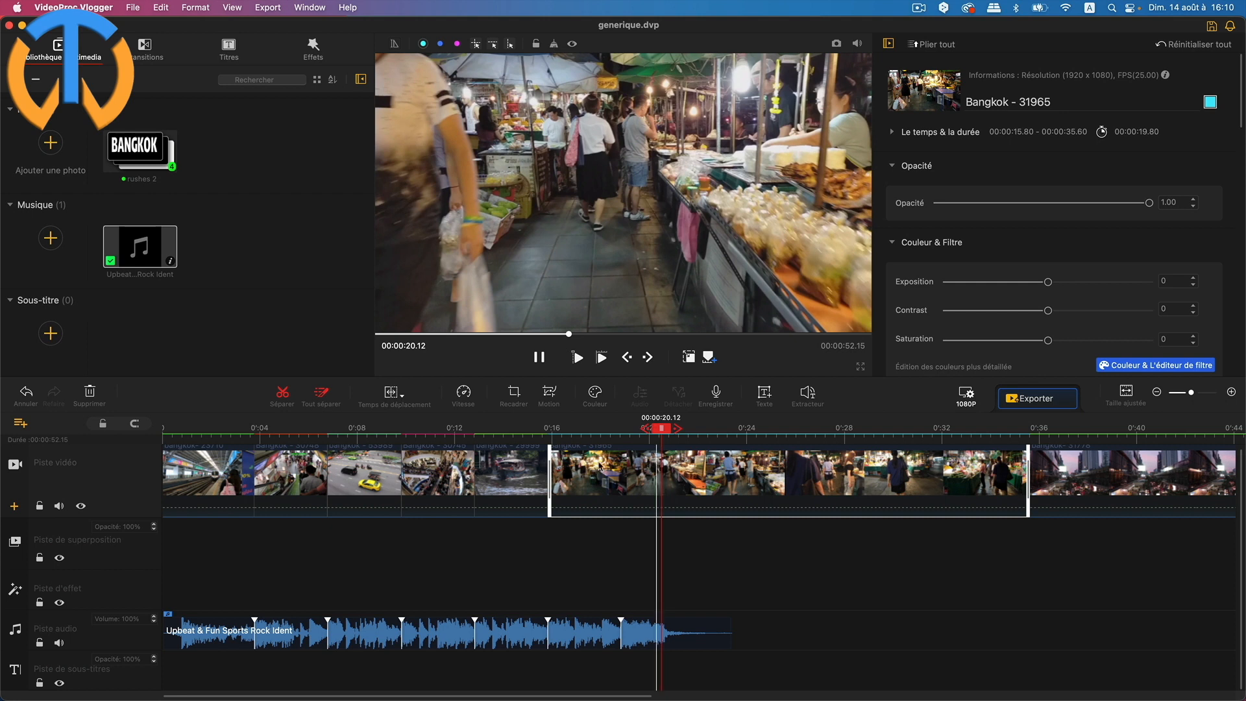
{"action": "left_click", "coordinate": [463, 393]}
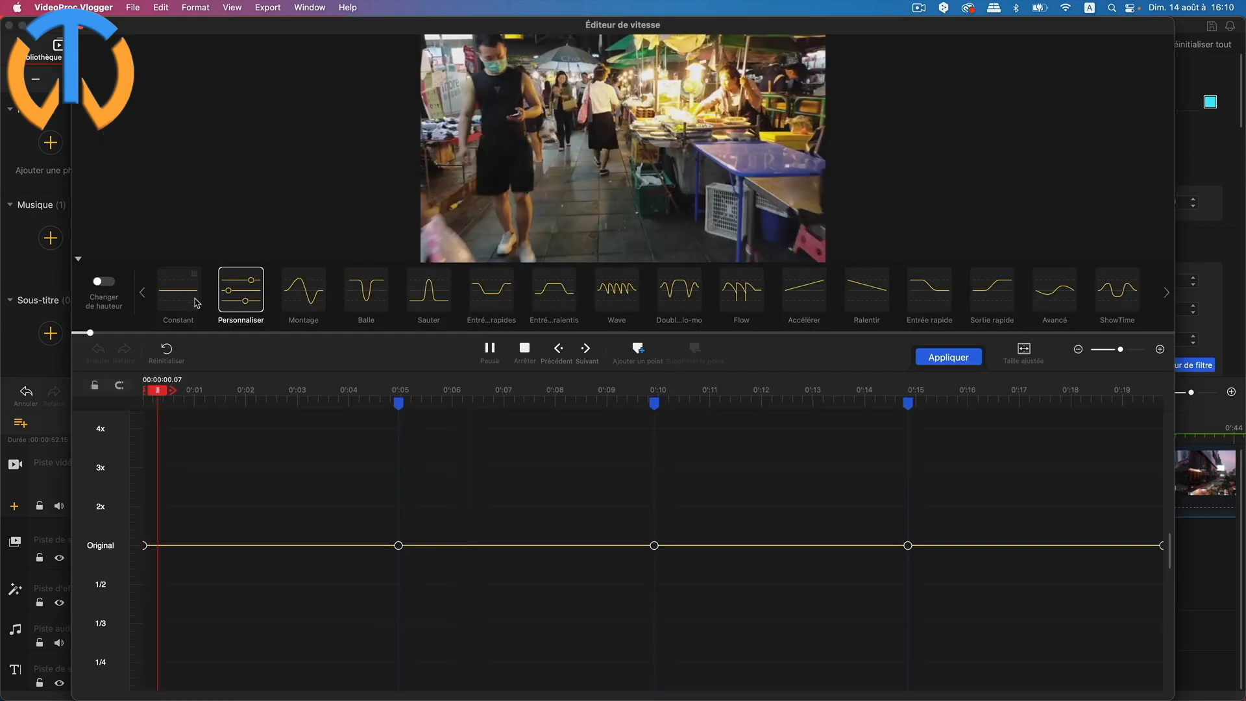
{"action": "left_click", "coordinate": [190, 298]}
{"action": "left_click", "coordinate": [374, 220]}
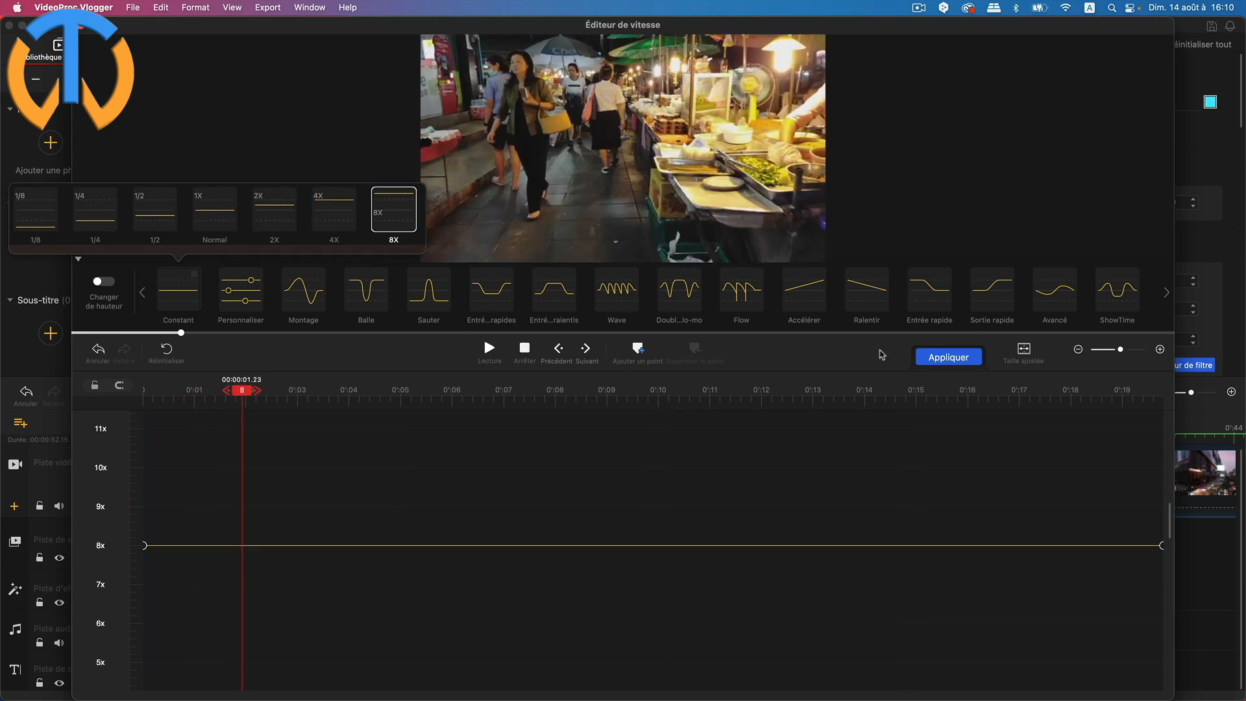
{"action": "left_click", "coordinate": [949, 356]}
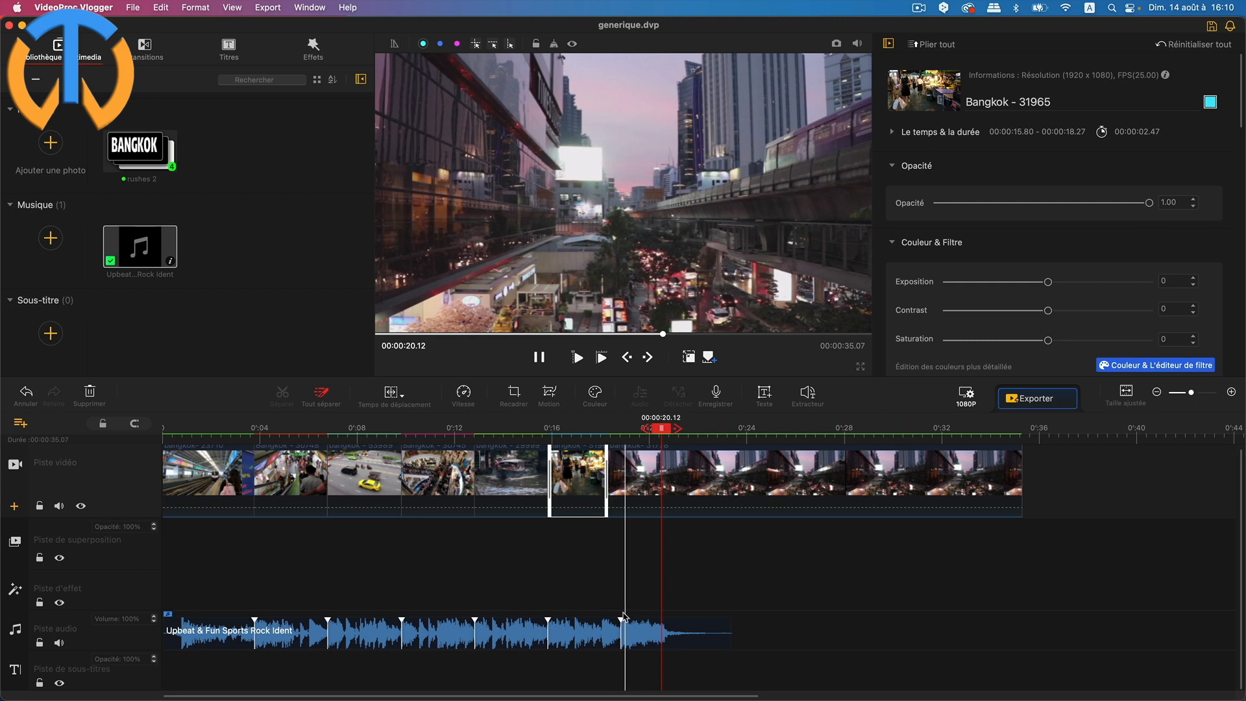
Apply a constant 4X speed to the Bangkok - 31965 market clip and trim its end to the sixth music marker.
{"action": "left_click", "coordinate": [582, 500]}
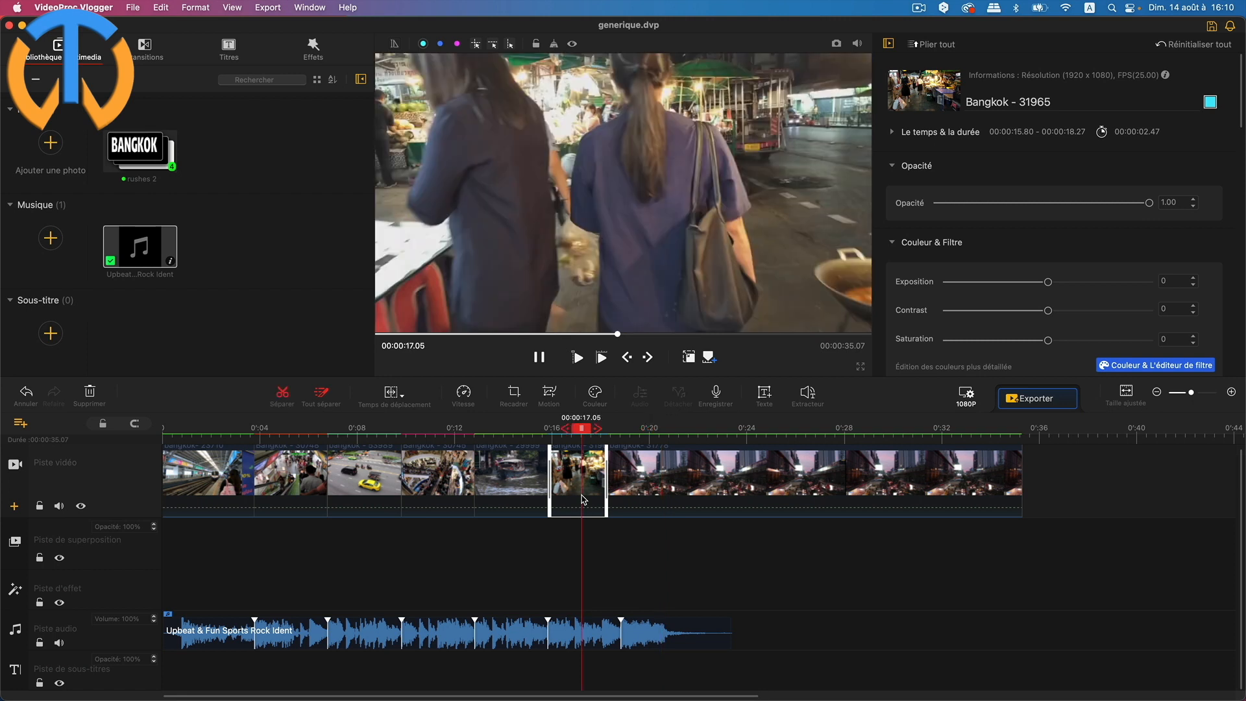
{"action": "left_click", "coordinate": [456, 396]}
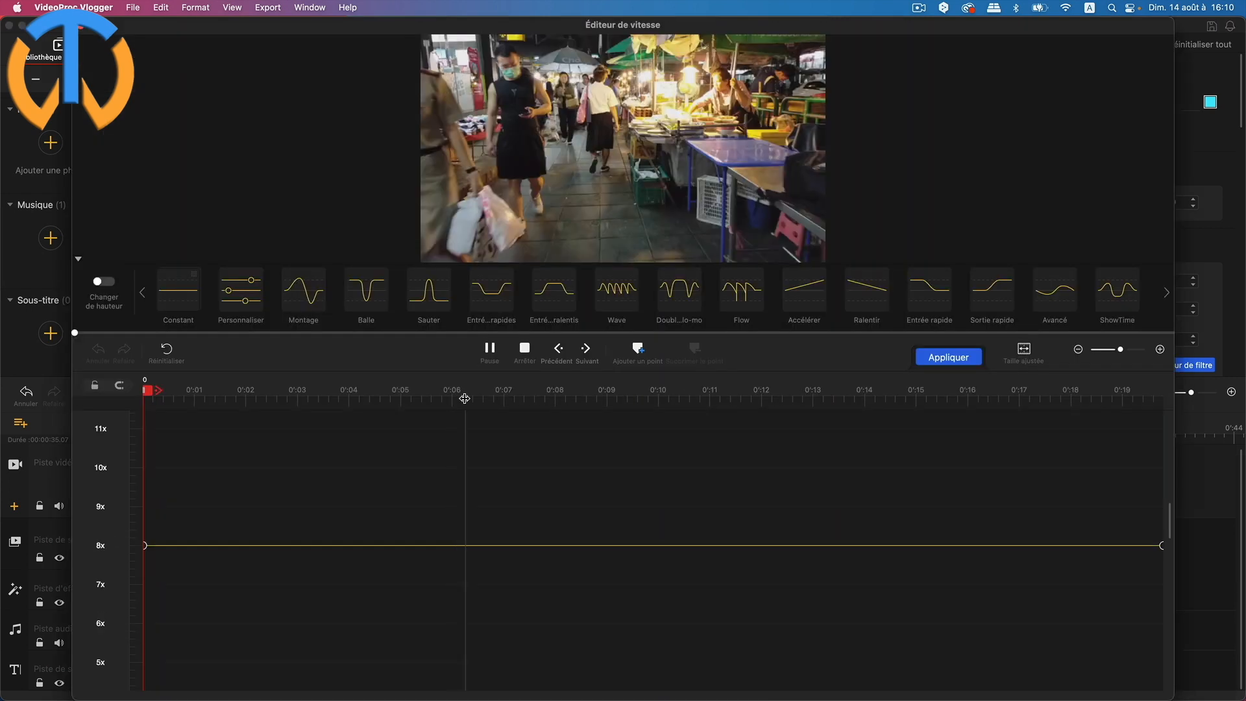
{"action": "left_click", "coordinate": [175, 305]}
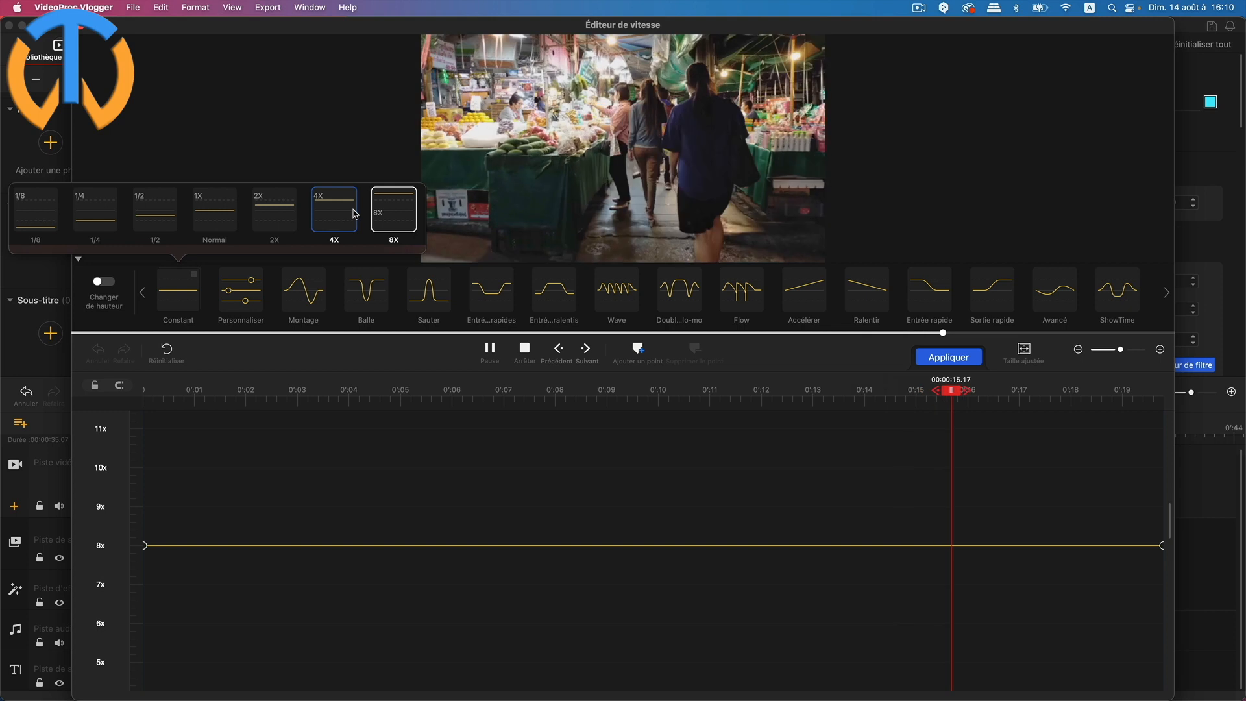
{"action": "left_click", "coordinate": [337, 221]}
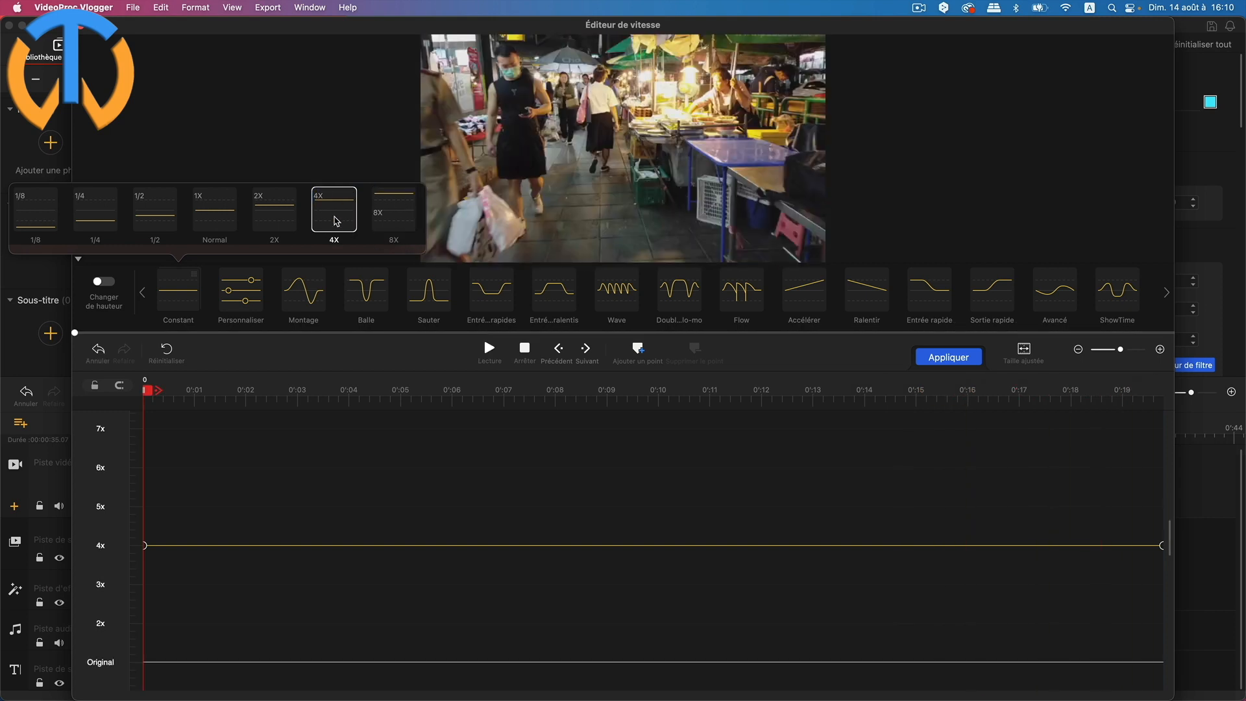
{"action": "left_click", "coordinate": [948, 357]}
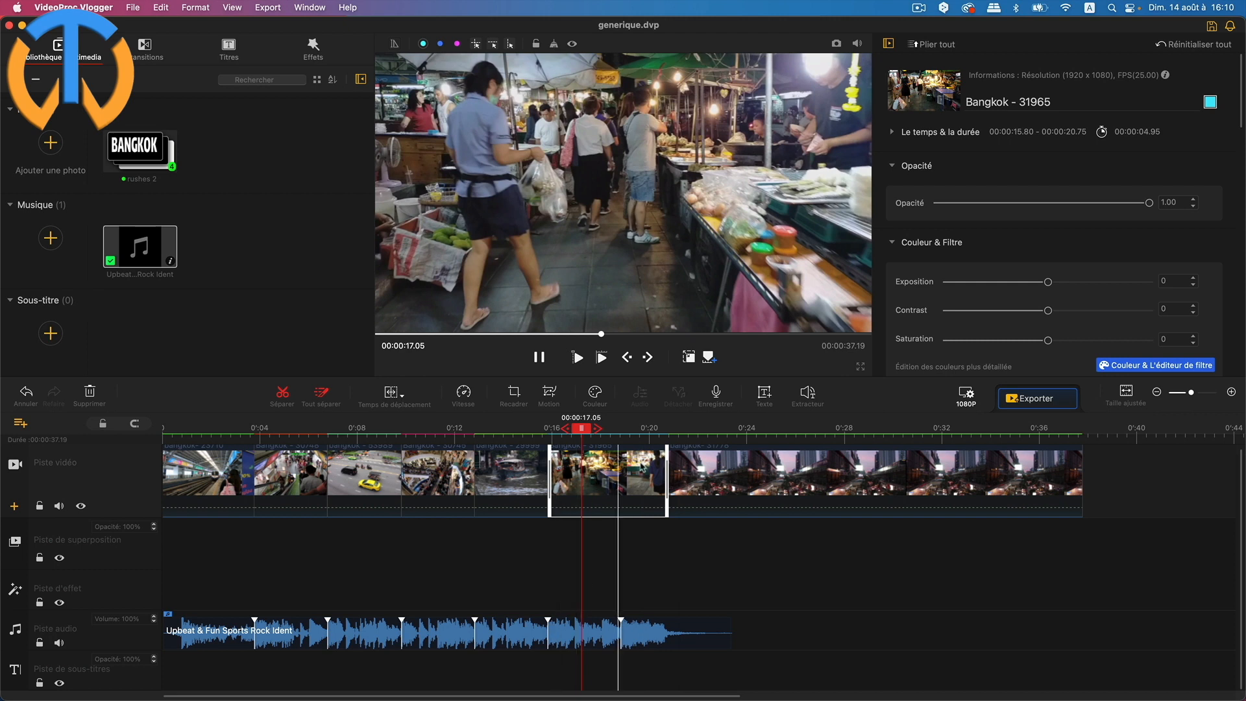
{"action": "left_click", "coordinate": [667, 495]}
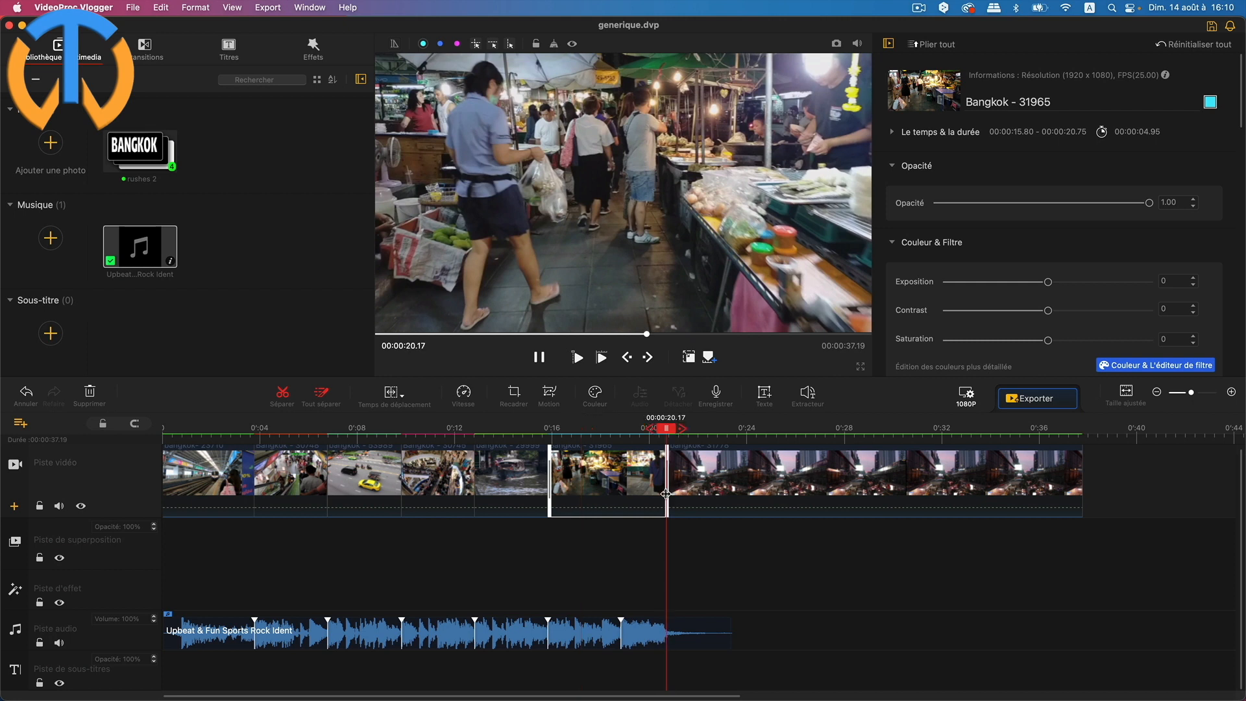
{"action": "left_click_drag", "start_coordinate": [667, 493], "coordinate": [622, 501]}
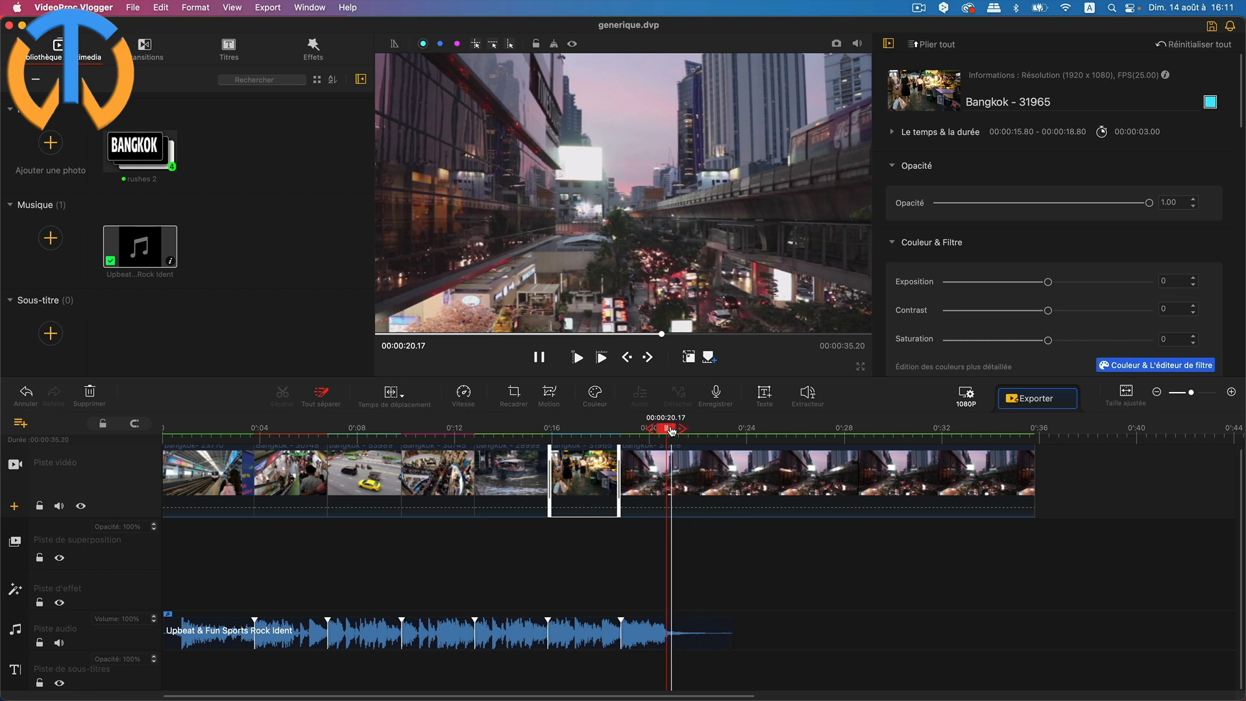
Split the bangkok- 31778 clip and the music at 00:00:21.19 and delete the parts after the cut.
{"action": "left_click", "coordinate": [576, 357]}
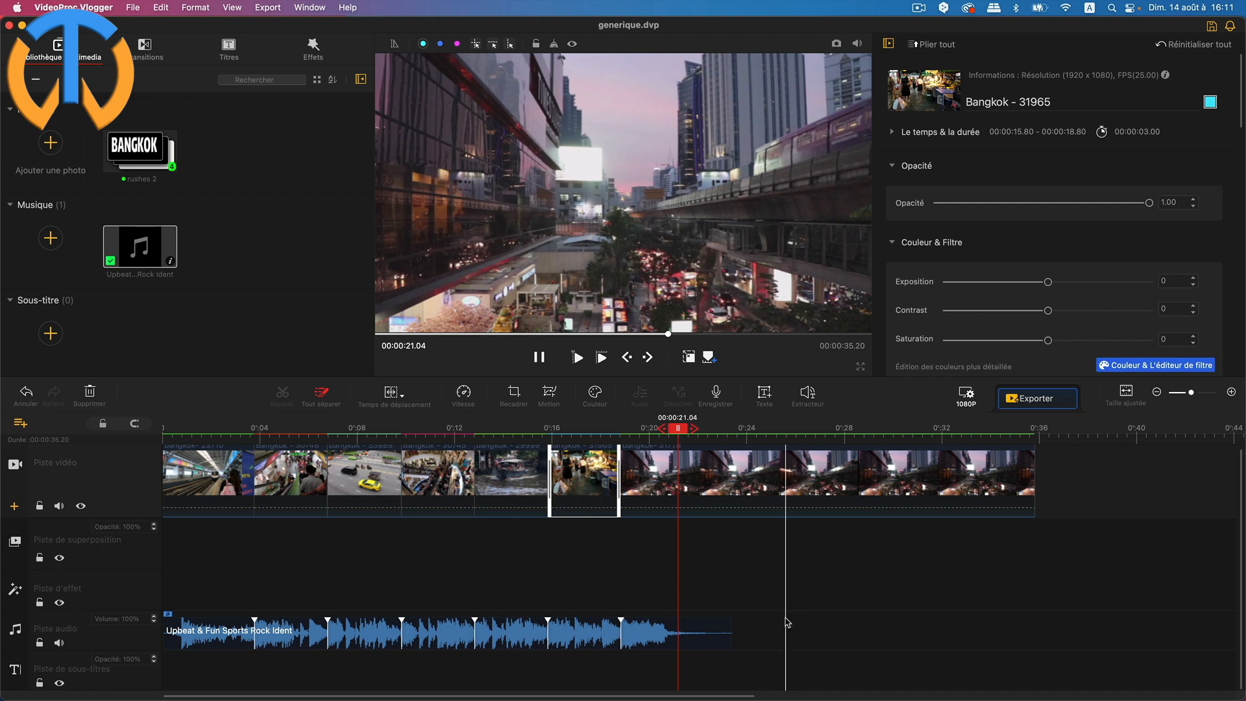
{"action": "left_click", "coordinate": [680, 482]}
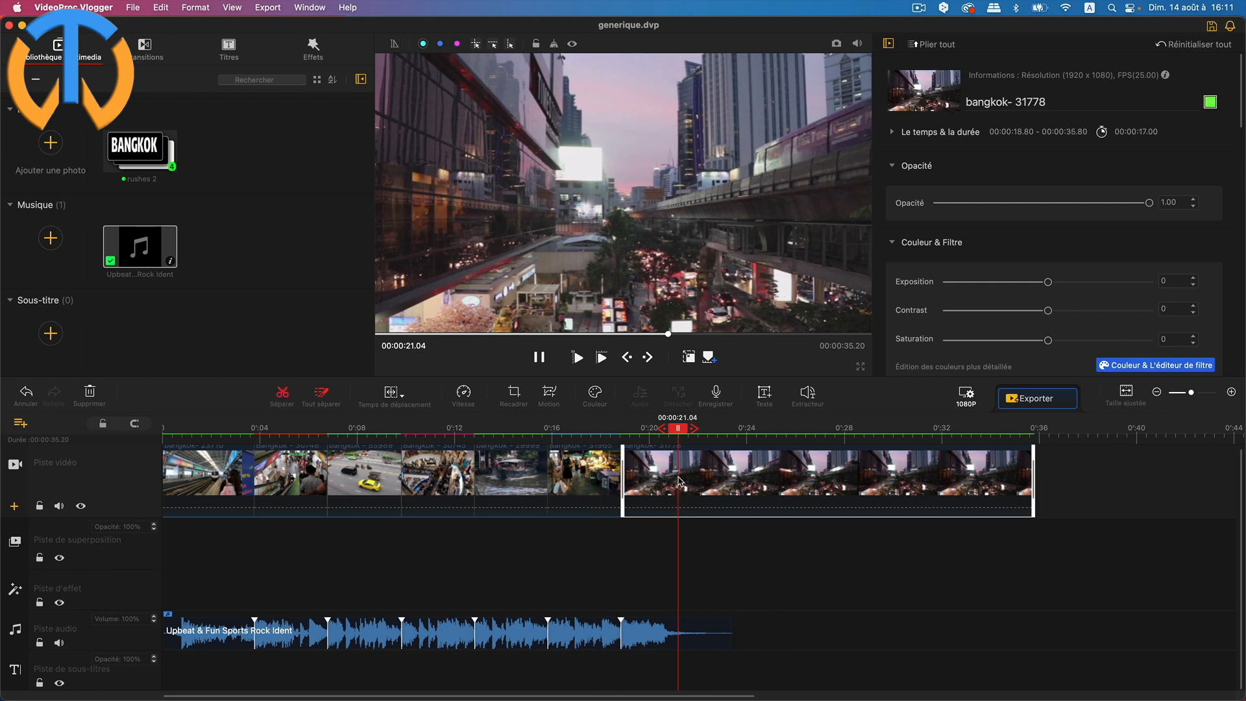
{"action": "key", "text": "space"}
{"action": "key", "text": "space"}
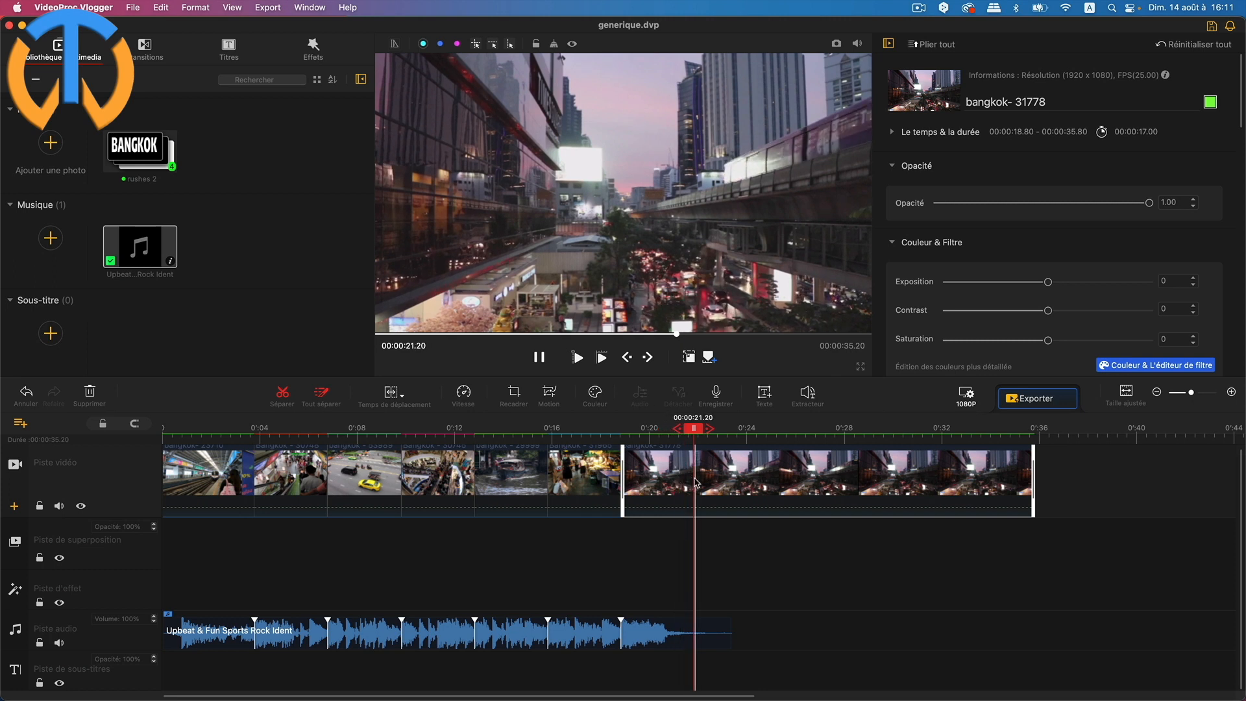
{"action": "key", "text": "Left"}
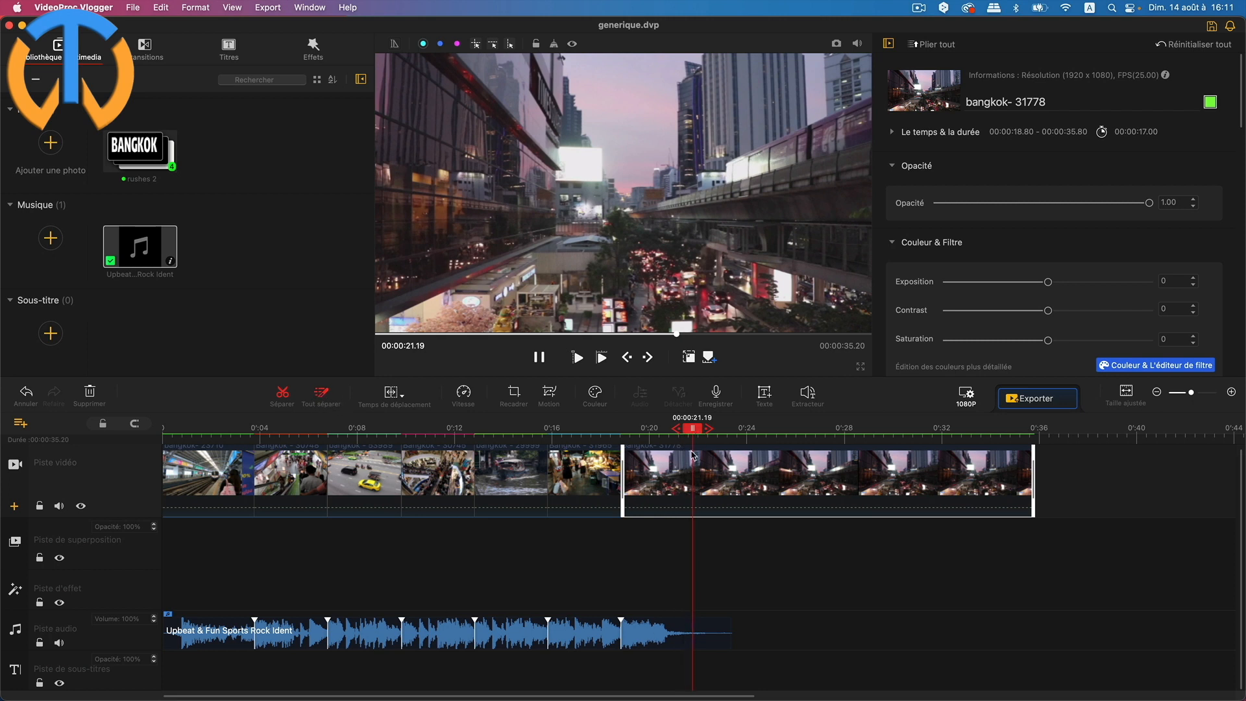
{"action": "left_click", "coordinate": [321, 394]}
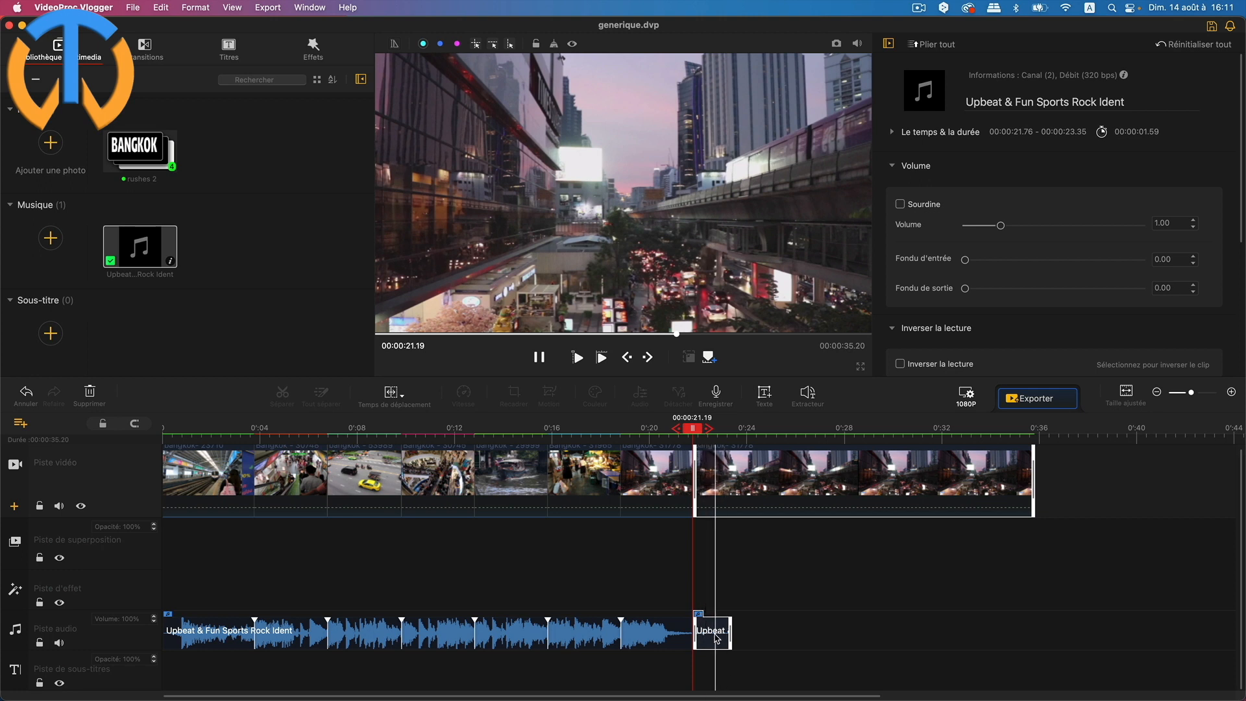
{"action": "key", "text": "Delete"}
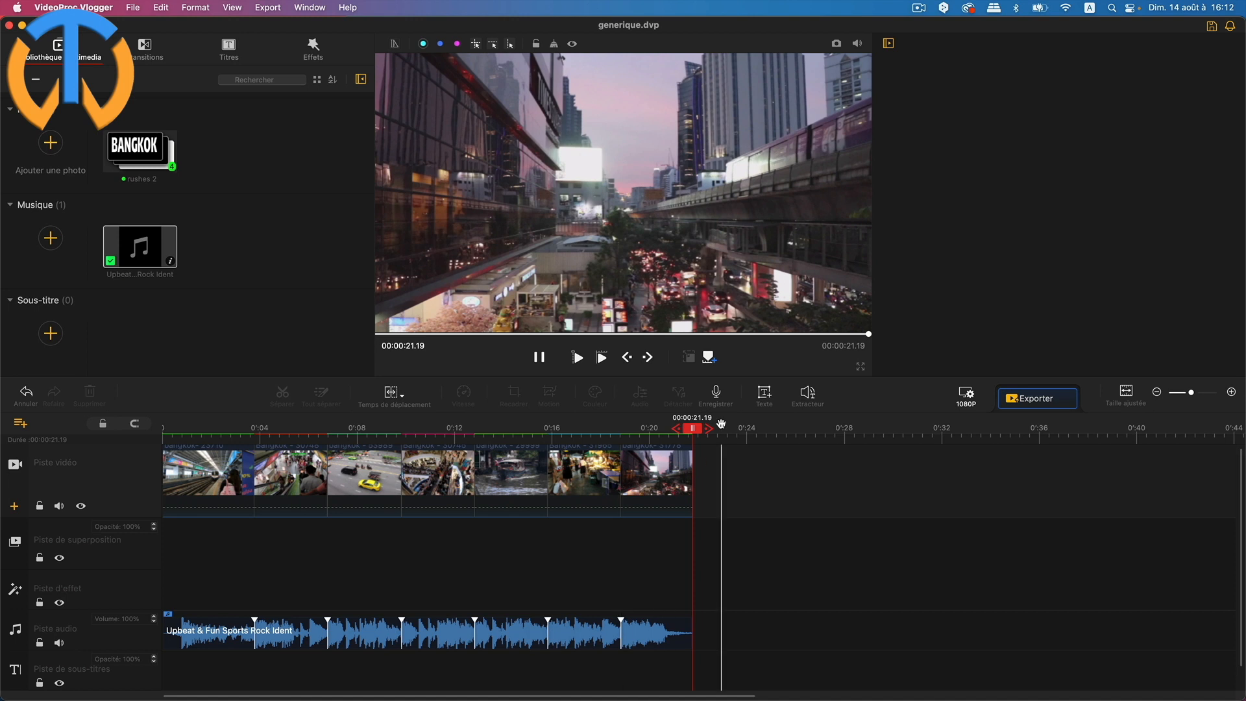
Add the BANGKOK title images from the rushes 2 folder to the overlay track, starting at the beginning of the timeline.
{"action": "left_click_drag", "start_coordinate": [692, 431], "coordinate": [141, 434]}
{"action": "left_click_drag", "start_coordinate": [688, 432], "coordinate": [166, 428]}
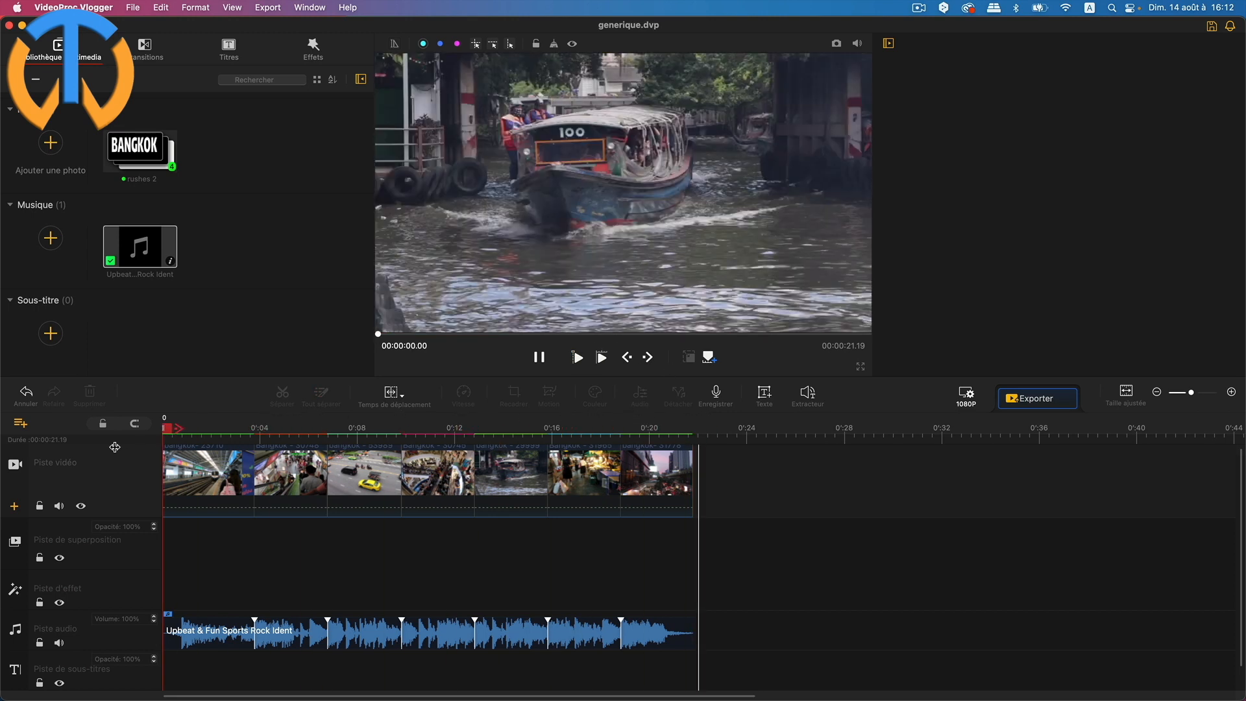
{"action": "left_click", "coordinate": [123, 148]}
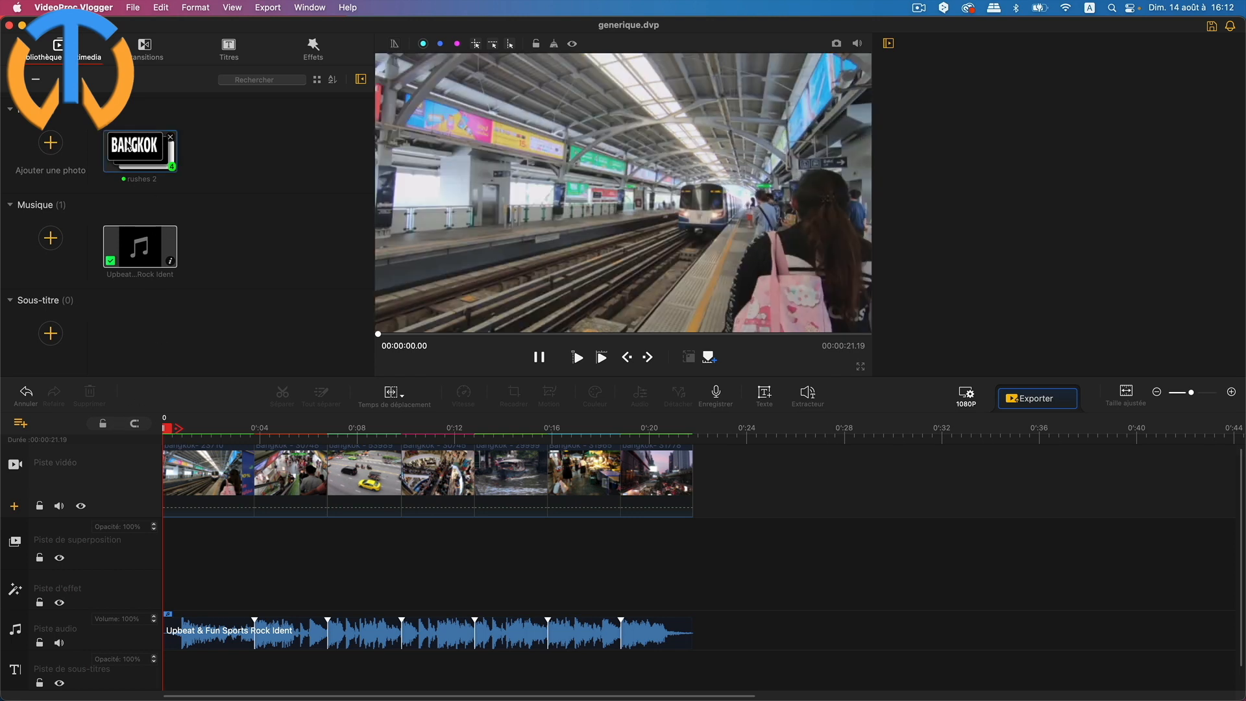
{"action": "left_click_drag", "start_coordinate": [129, 147], "coordinate": [170, 551]}
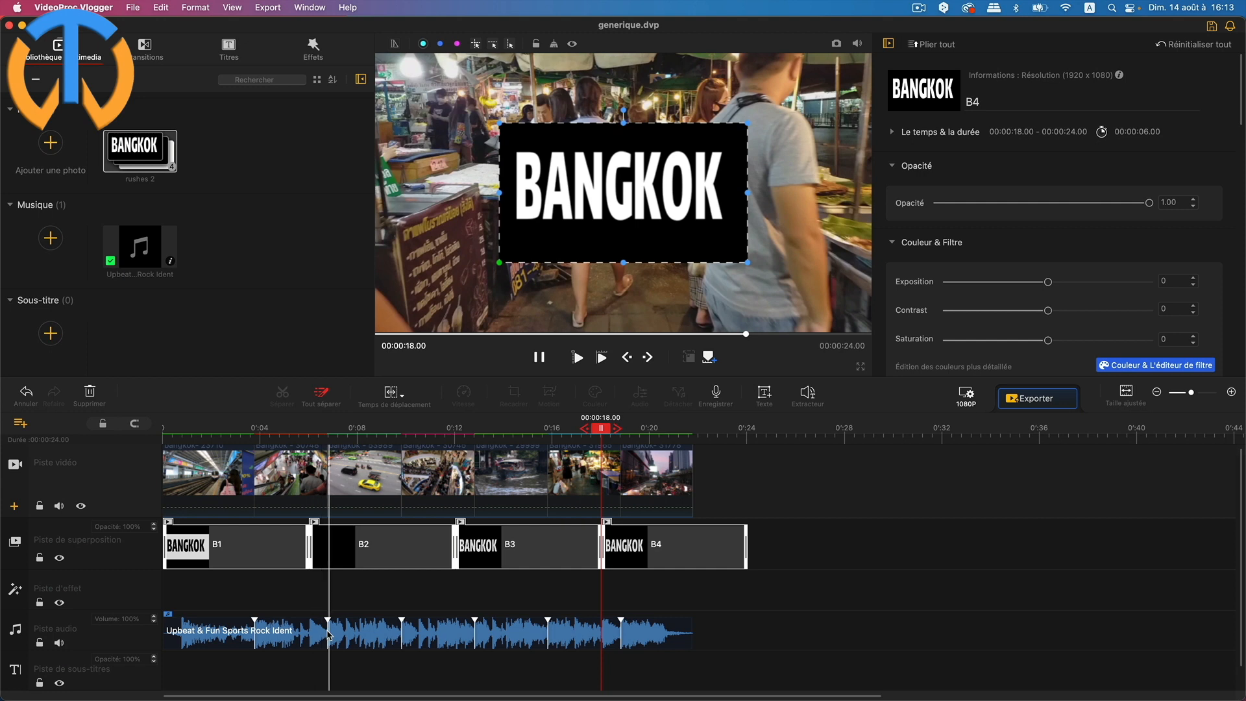
Trim title B1 to the first music marker, then place B2 directly after it and trim it to the second marker.
{"action": "left_click", "coordinate": [270, 555]}
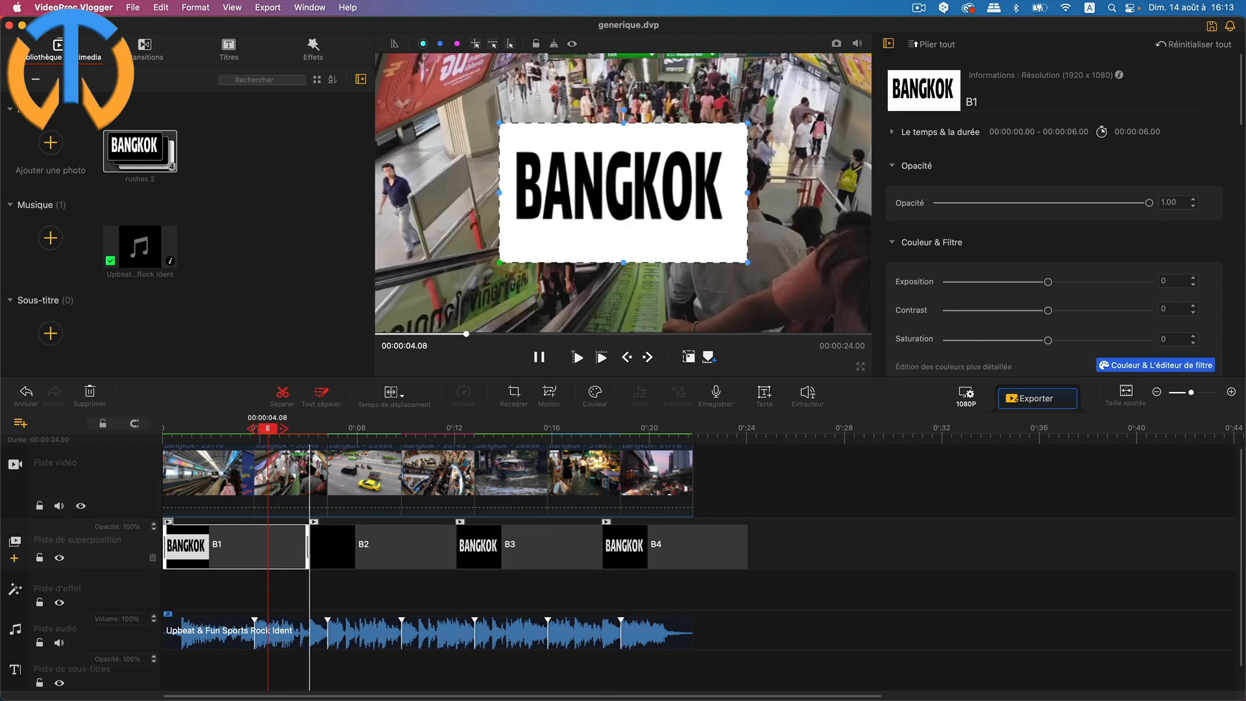
{"action": "left_click_drag", "start_coordinate": [309, 552], "coordinate": [254, 552]}
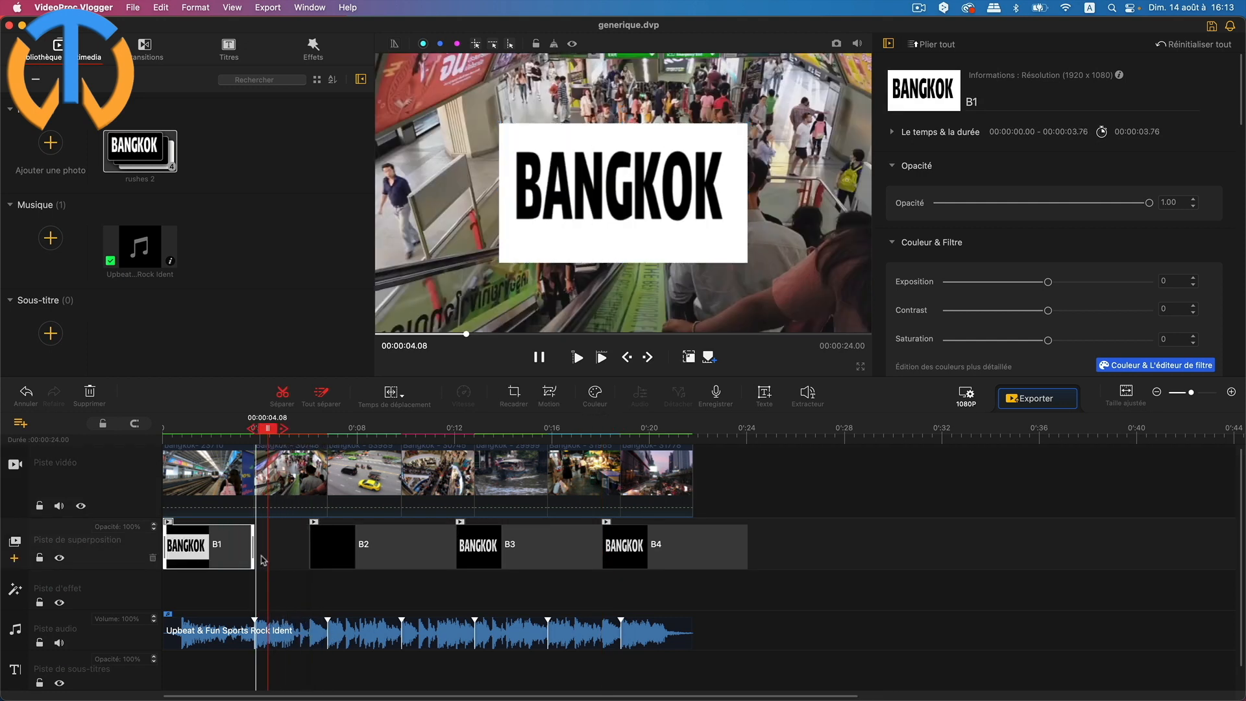
{"action": "left_click_drag", "start_coordinate": [344, 553], "coordinate": [319, 556]}
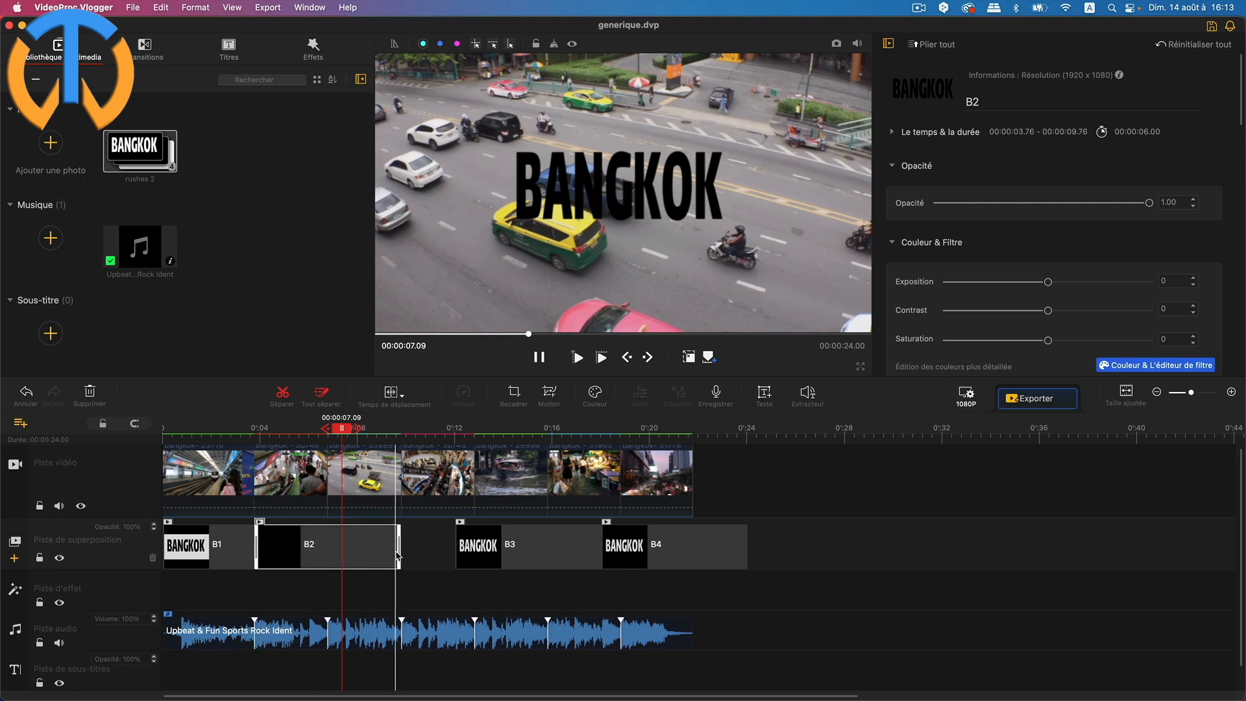
{"action": "left_click_drag", "start_coordinate": [400, 554], "coordinate": [329, 555]}
Place titles B3 and B4 directly after B2, trimming them to the third and fourth music markers.
{"action": "left_click_drag", "start_coordinate": [518, 552], "coordinate": [392, 553]}
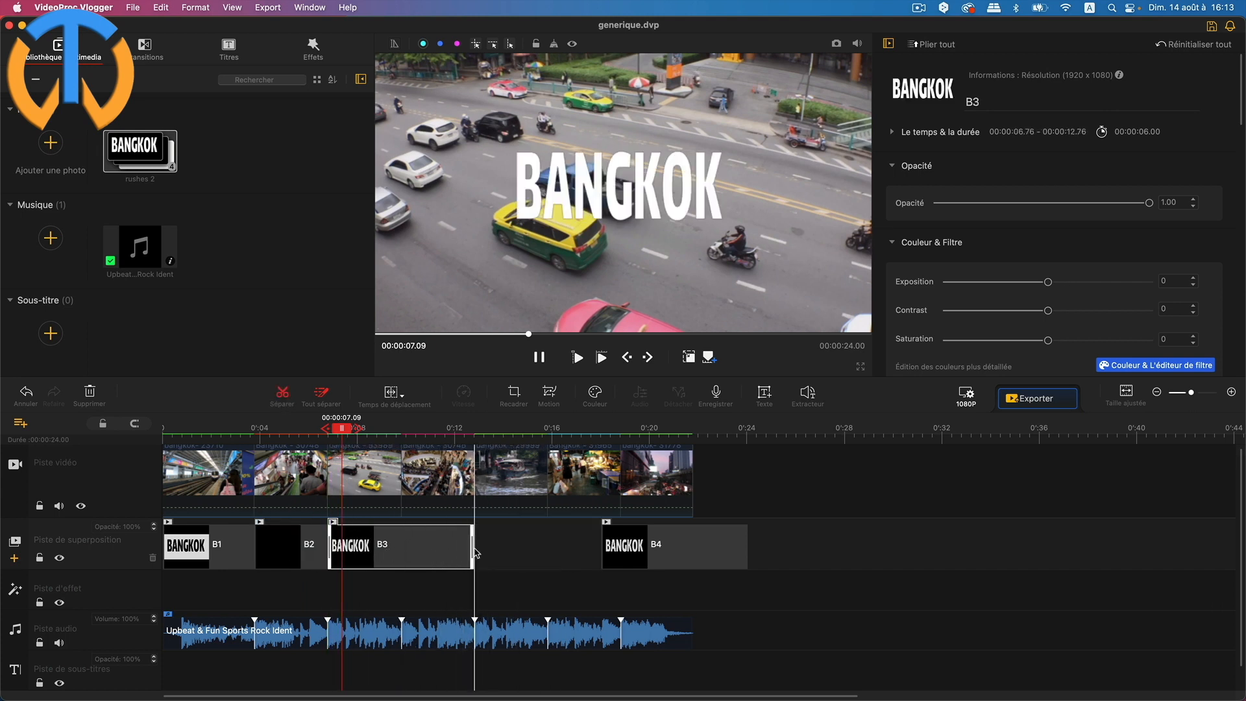
{"action": "left_click_drag", "start_coordinate": [474, 553], "coordinate": [401, 553]}
{"action": "left_click_drag", "start_coordinate": [733, 557], "coordinate": [474, 558]}
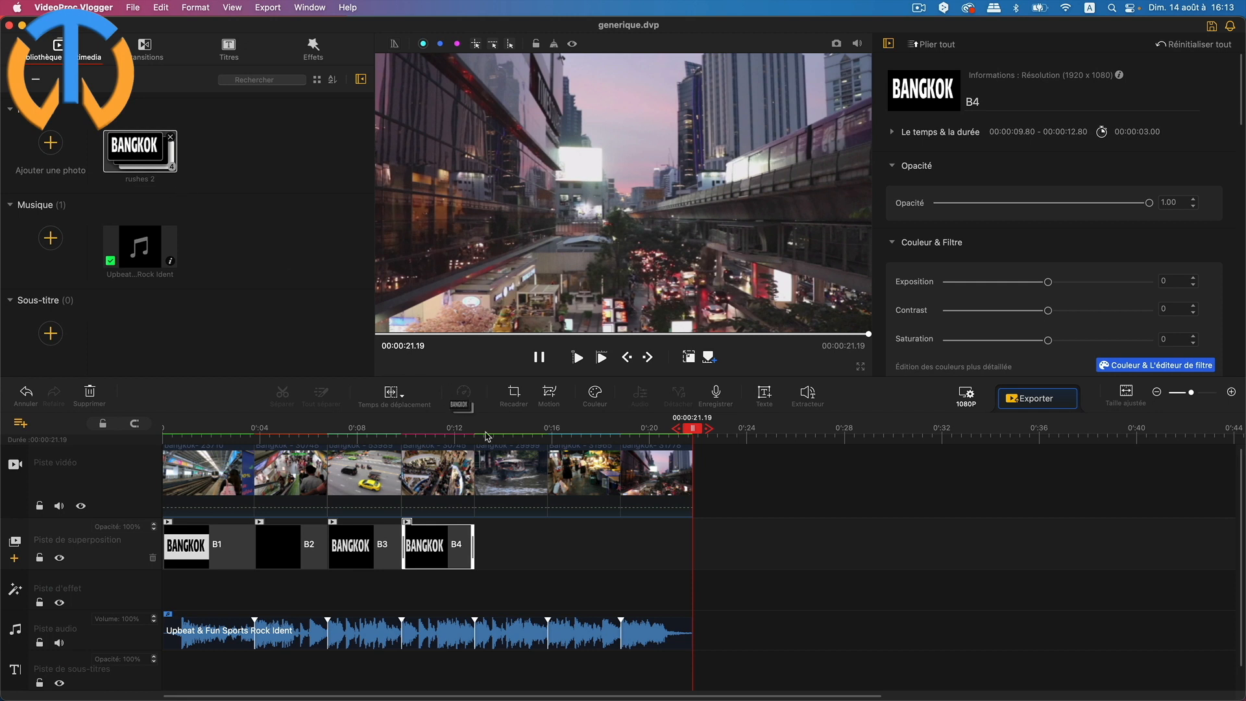
Add a second set of titles B1 to B4 after the first and trim its B1 to the fifth music marker.
{"action": "key", "text": "super+v"}
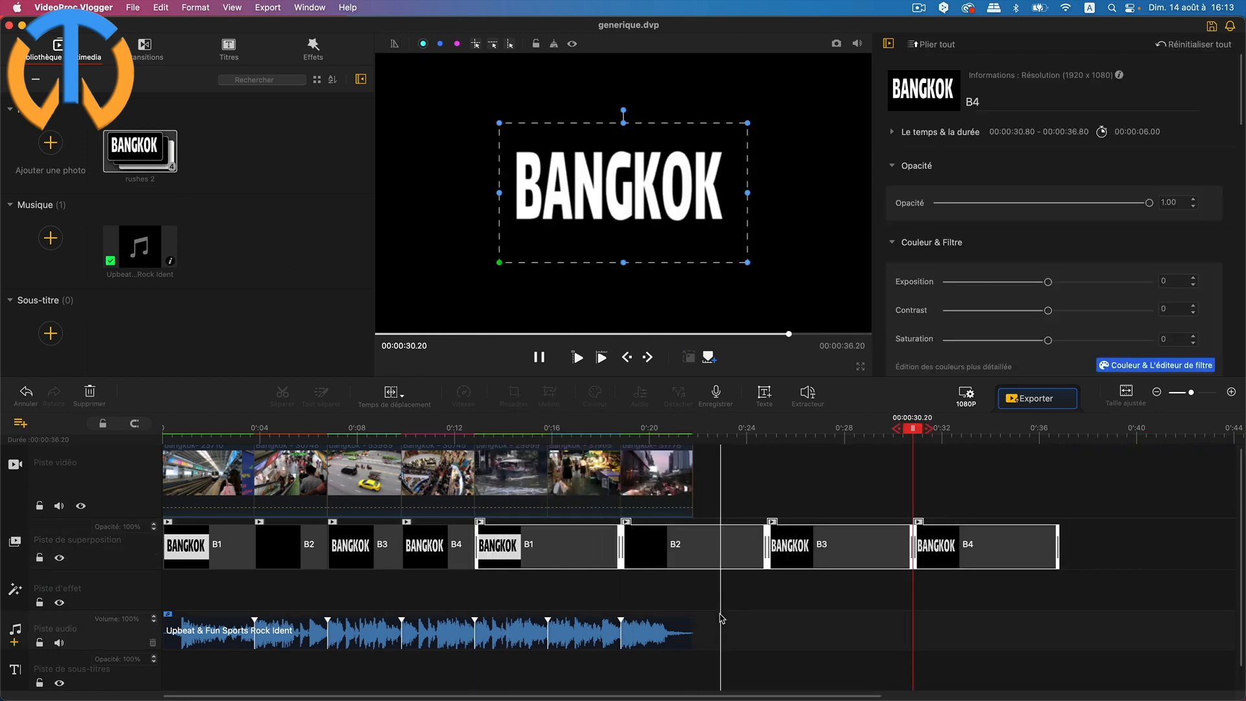
{"action": "left_click", "coordinate": [569, 549]}
{"action": "left_click_drag", "start_coordinate": [619, 550], "coordinate": [547, 551]}
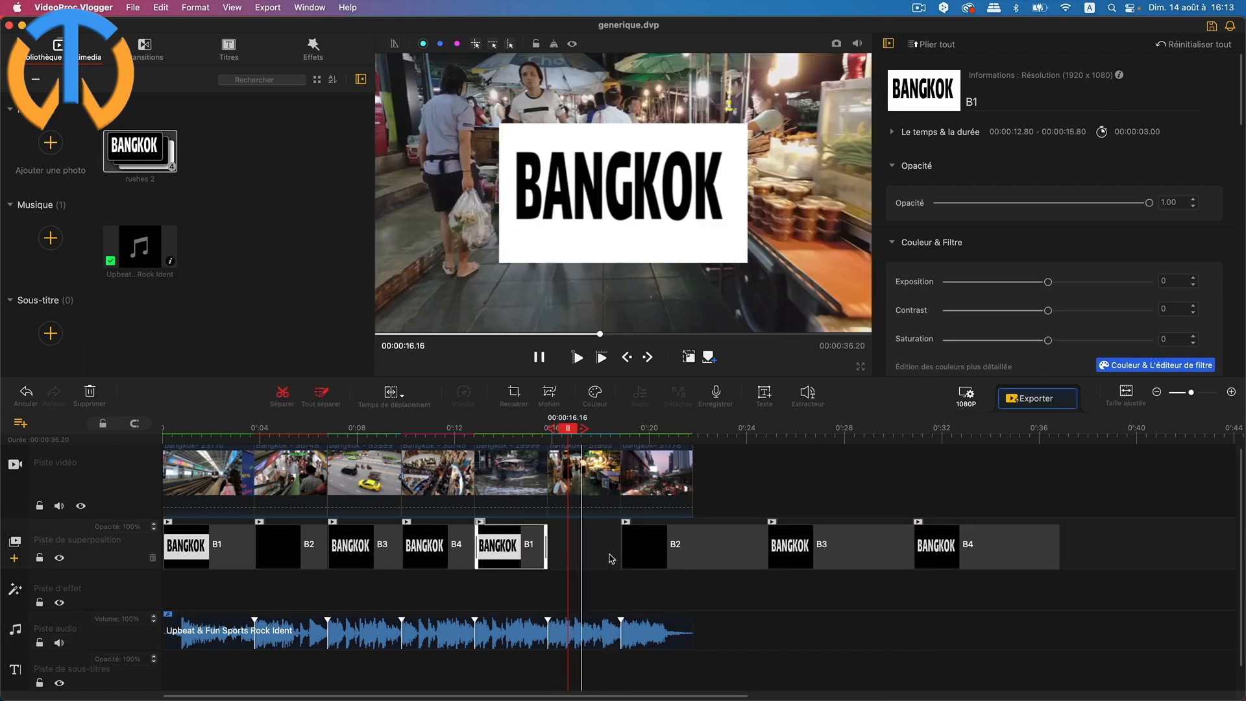
Fit the second B2 and B3 end to end up to the sixth marker and the video's end, and delete the leftover B4.
{"action": "left_click_drag", "start_coordinate": [694, 555], "coordinate": [620, 549]}
{"action": "left_click_drag", "start_coordinate": [785, 556], "coordinate": [640, 555]}
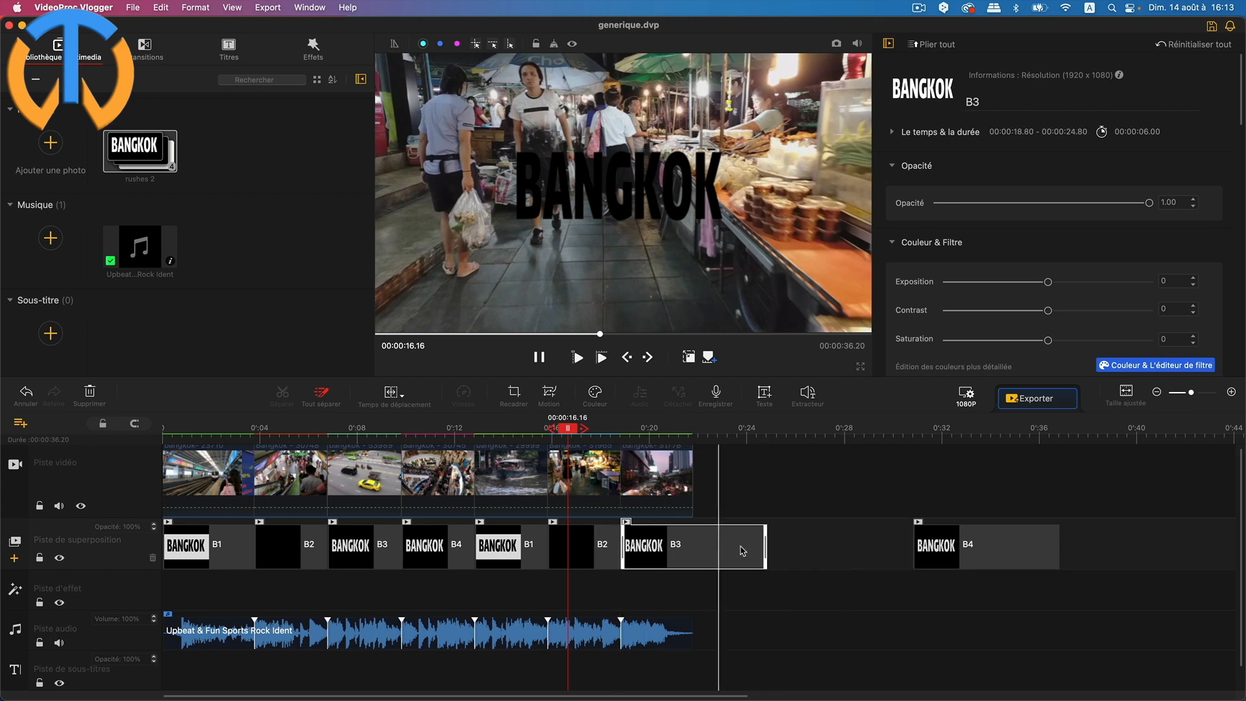
{"action": "left_click_drag", "start_coordinate": [767, 551], "coordinate": [692, 550]}
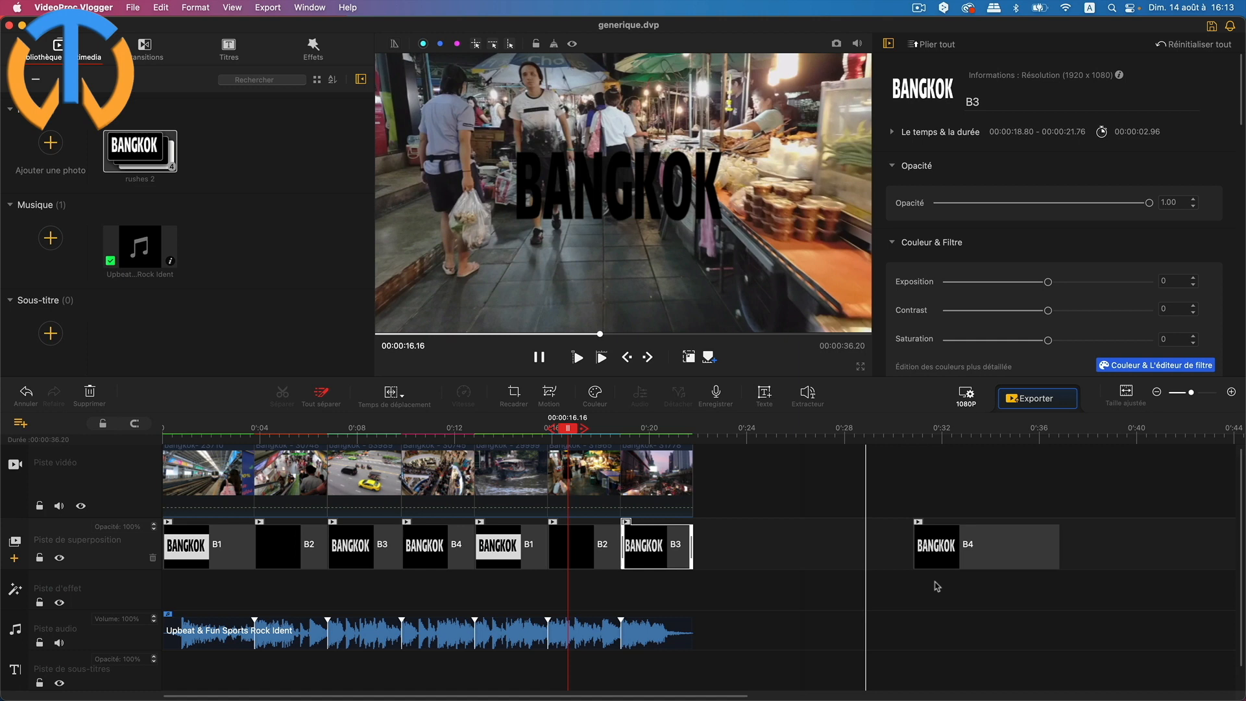
{"action": "left_click", "coordinate": [1004, 561]}
{"action": "key", "text": "Delete"}
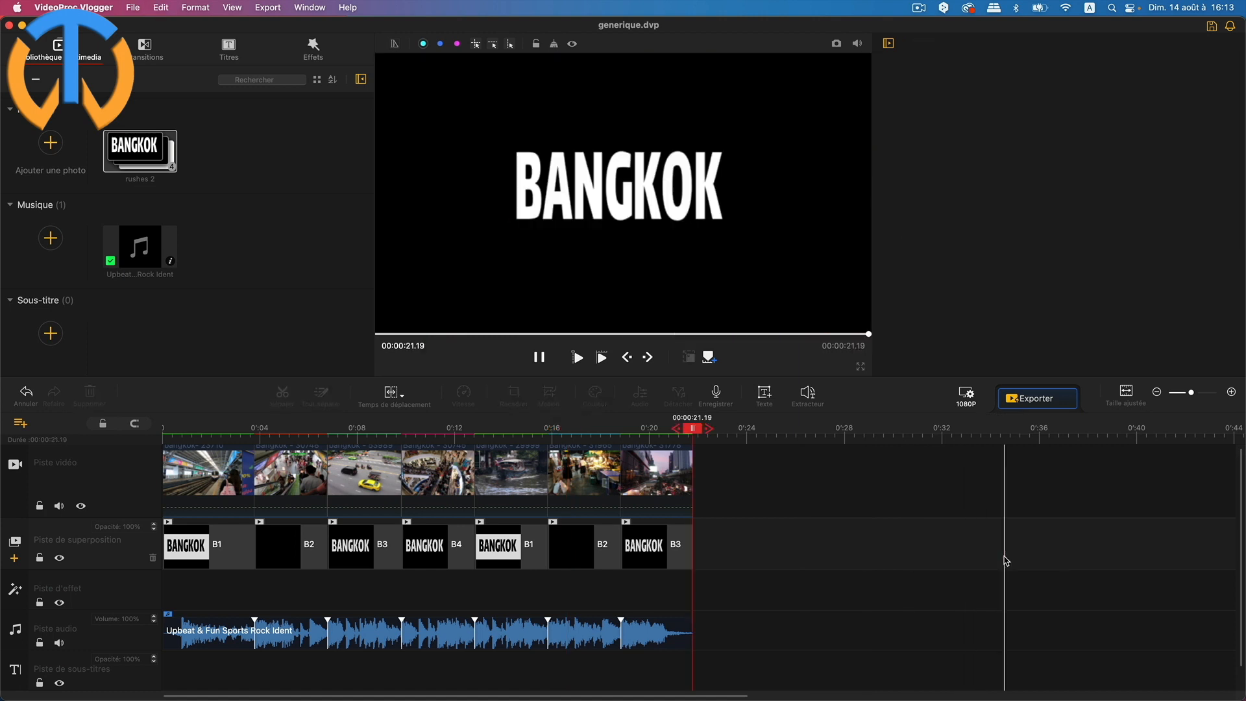
Review the BANGKOK title variants over the successive clips from the start of the timeline to the last B3.
{"action": "left_click_drag", "start_coordinate": [700, 426], "coordinate": [178, 436]}
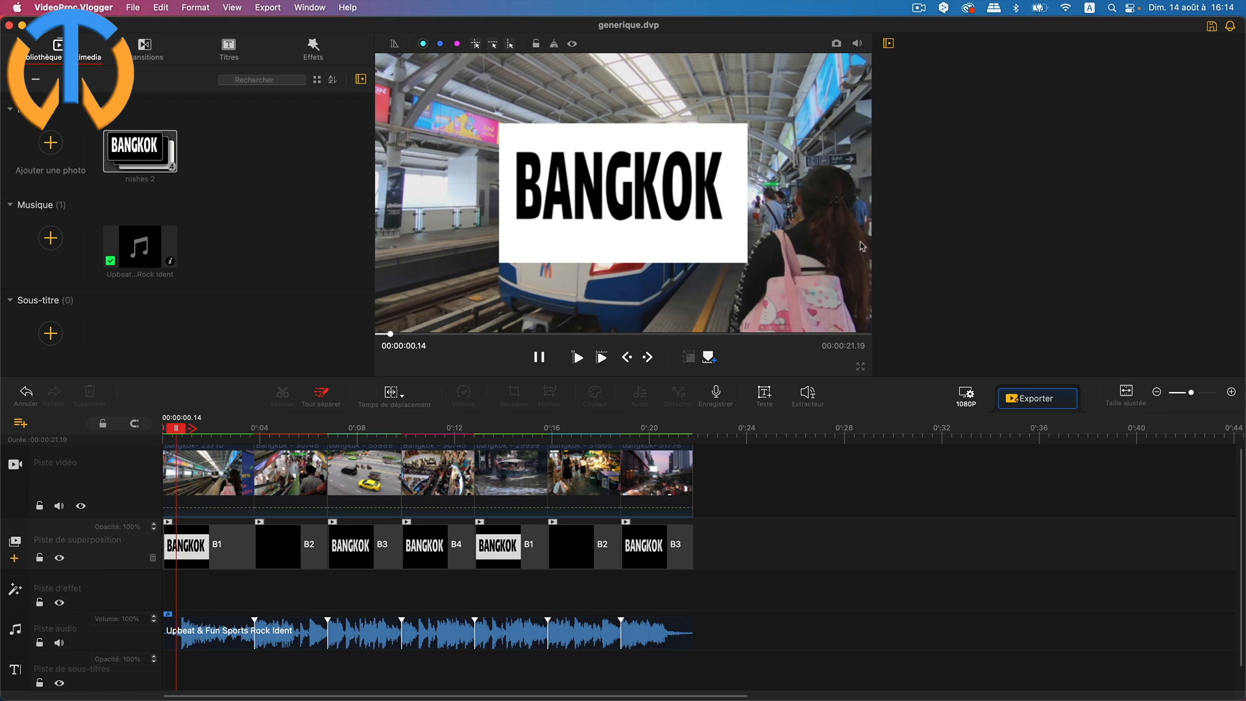
{"action": "left_click", "coordinate": [295, 545]}
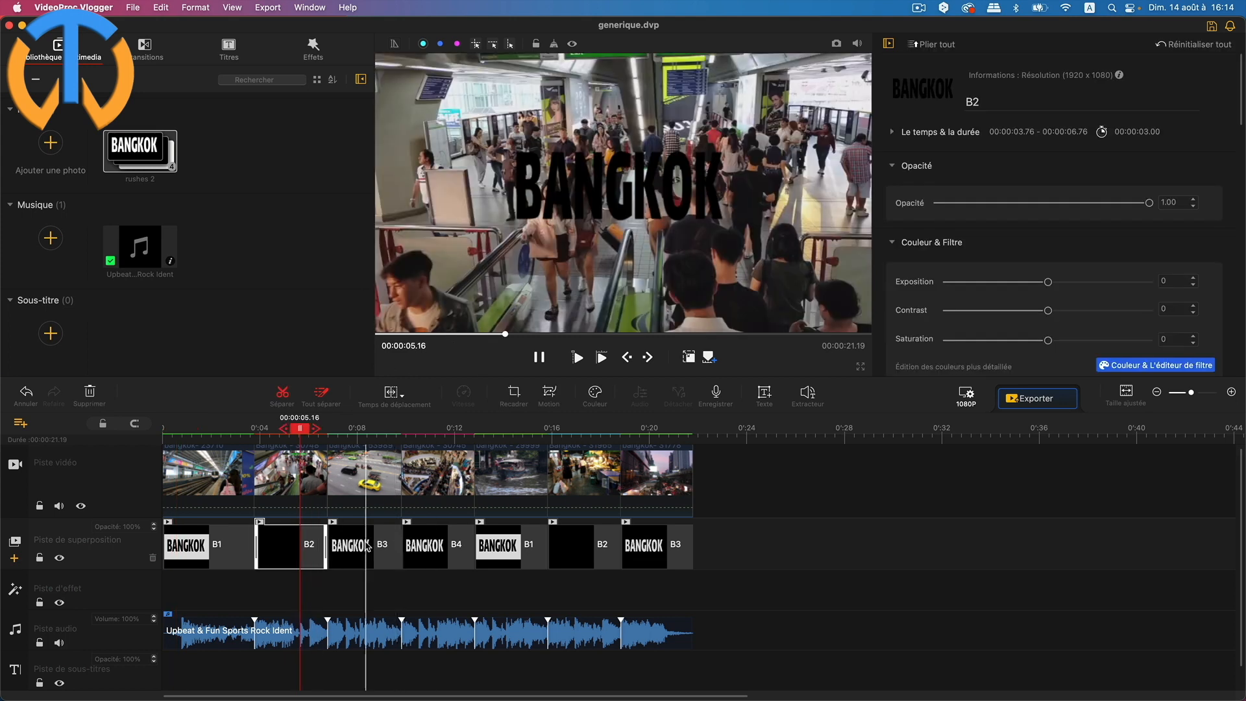
{"action": "left_click", "coordinate": [453, 558]}
{"action": "left_click", "coordinate": [523, 562]}
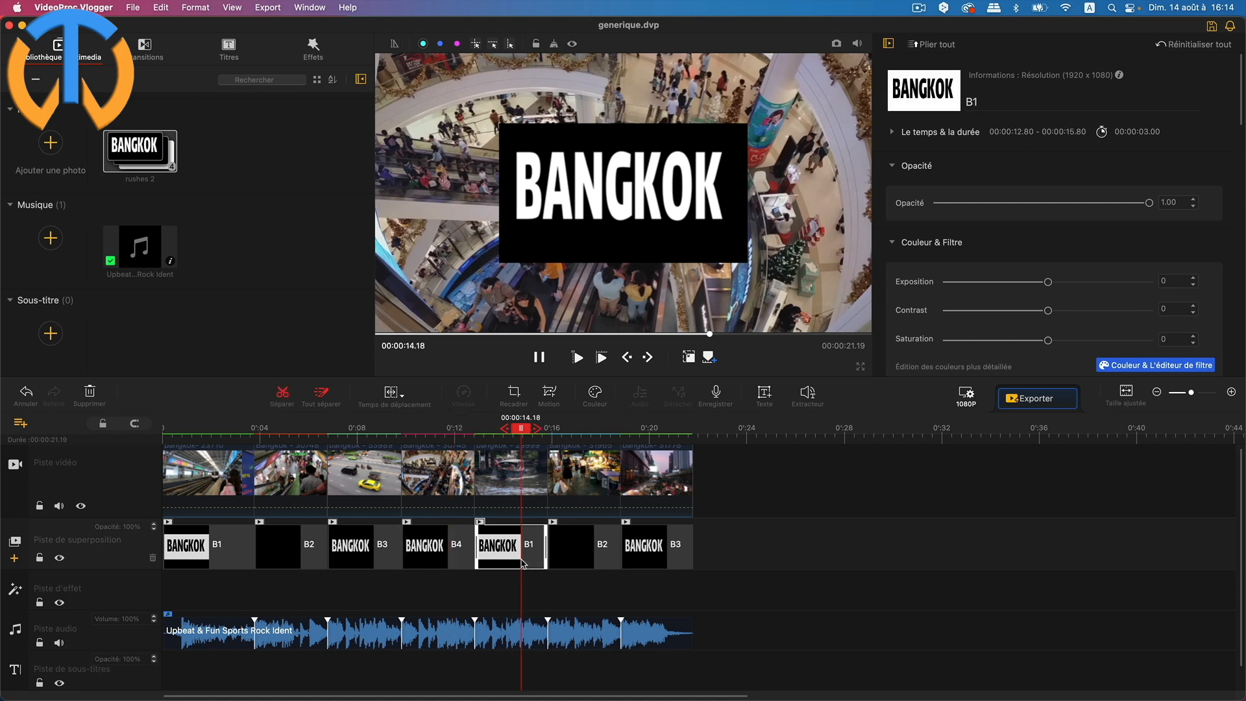
{"action": "left_click", "coordinate": [590, 566]}
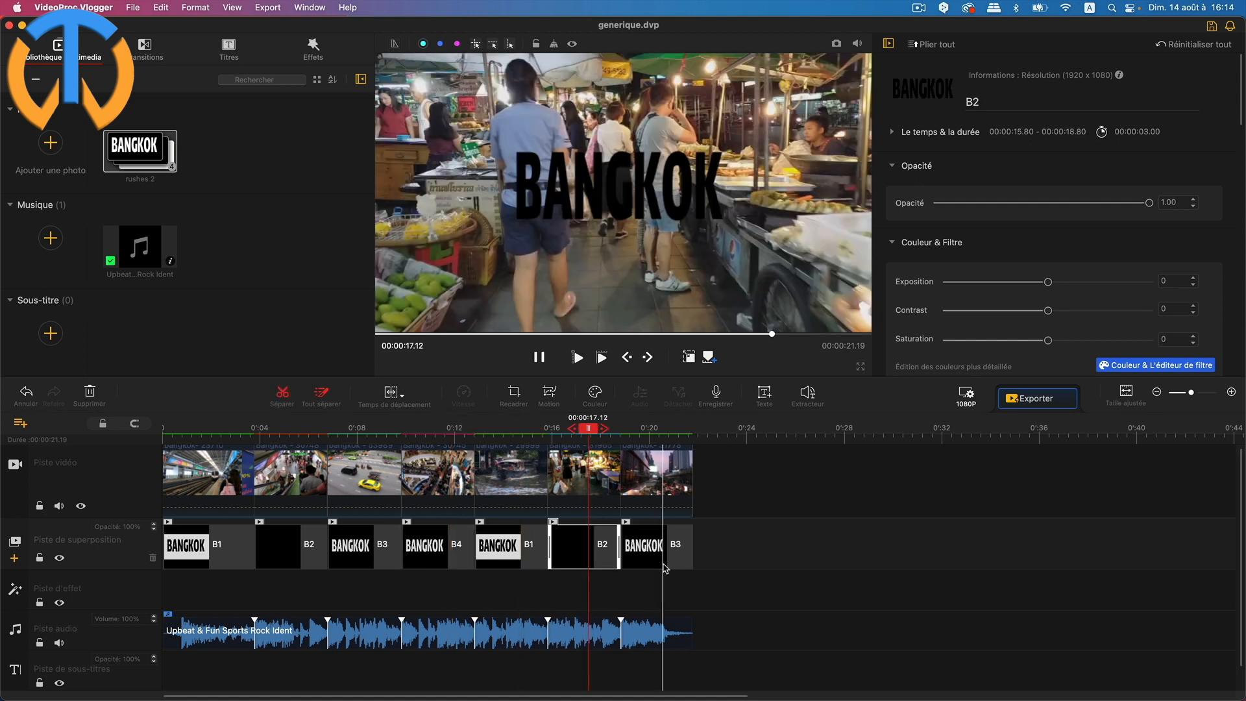
{"action": "left_click", "coordinate": [665, 568]}
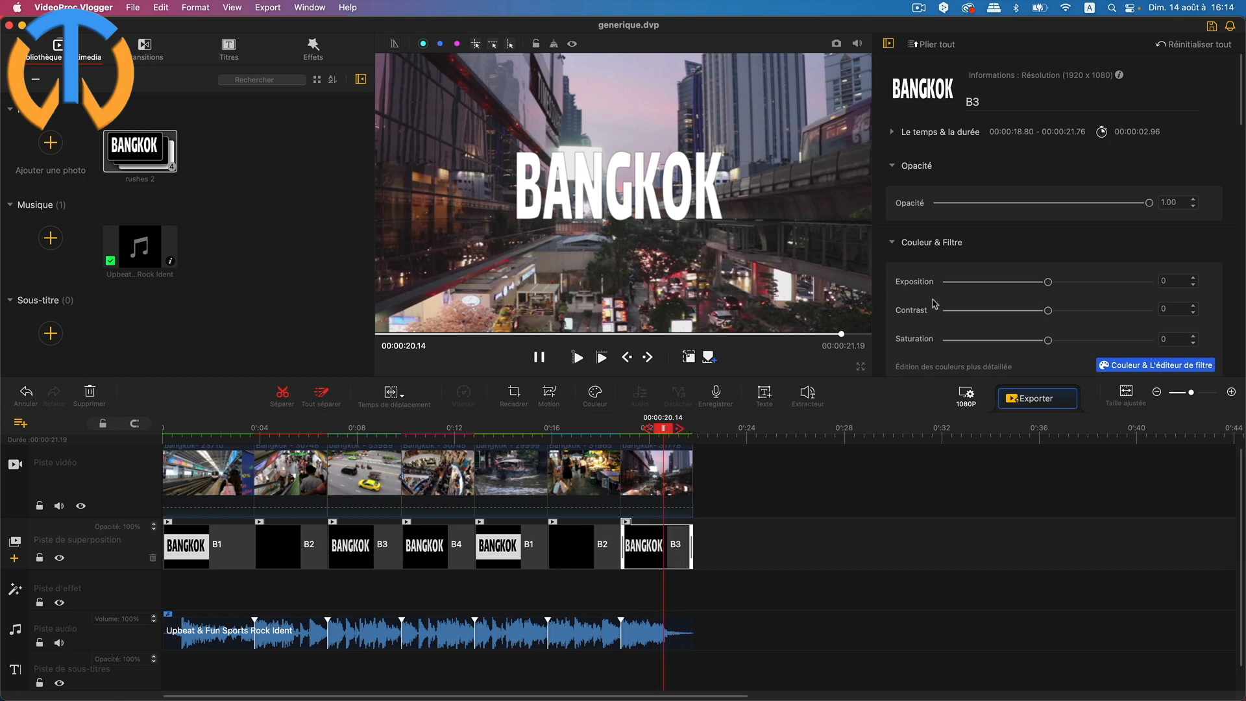
Scale the last B3 title to fit the full screen width.
{"action": "scroll", "coordinate": [1081, 275], "scroll_direction": "down", "scroll_amount": 5}
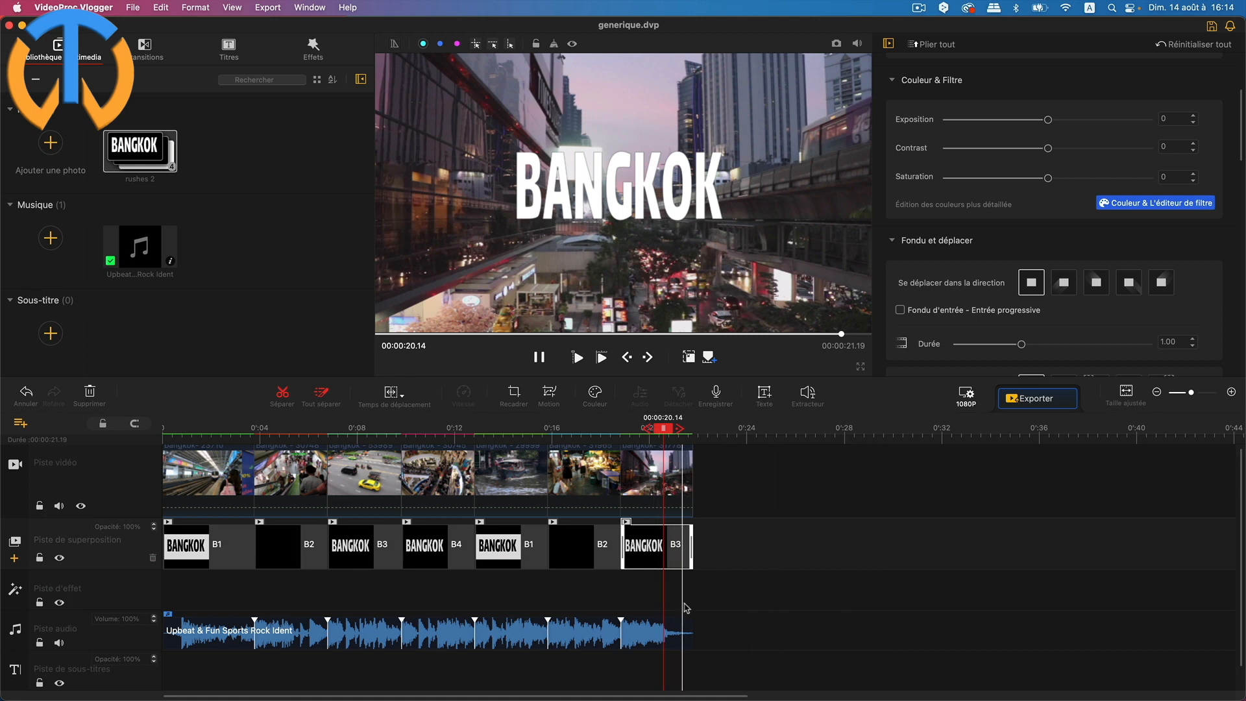
{"action": "scroll", "coordinate": [1053, 275], "scroll_direction": "down", "scroll_amount": 7}
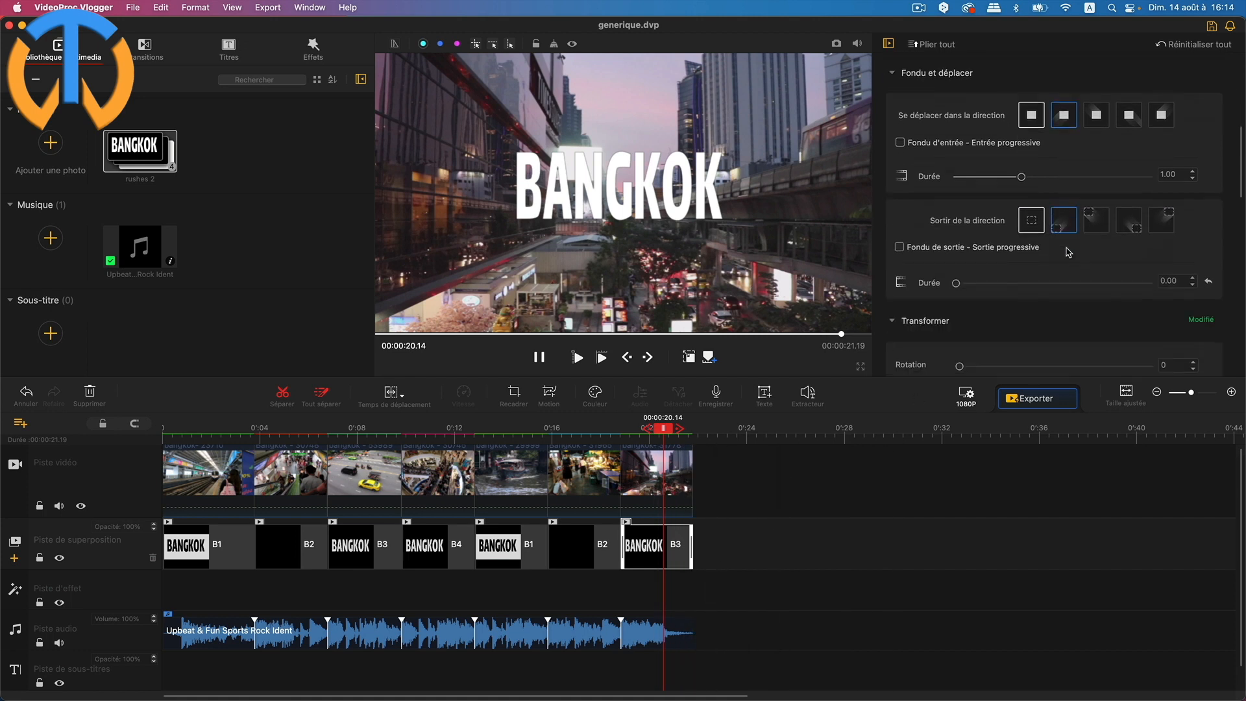
{"action": "scroll", "coordinate": [1068, 252], "scroll_direction": "down", "scroll_amount": 4}
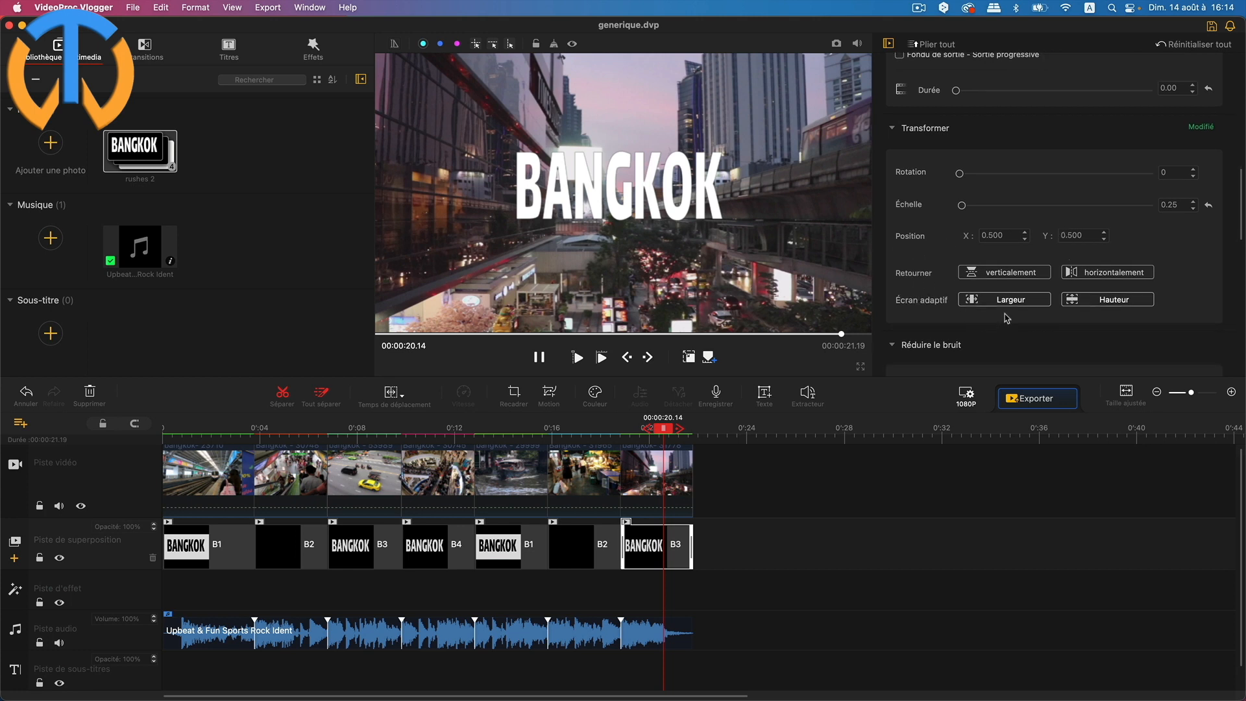
{"action": "left_click", "coordinate": [1012, 302]}
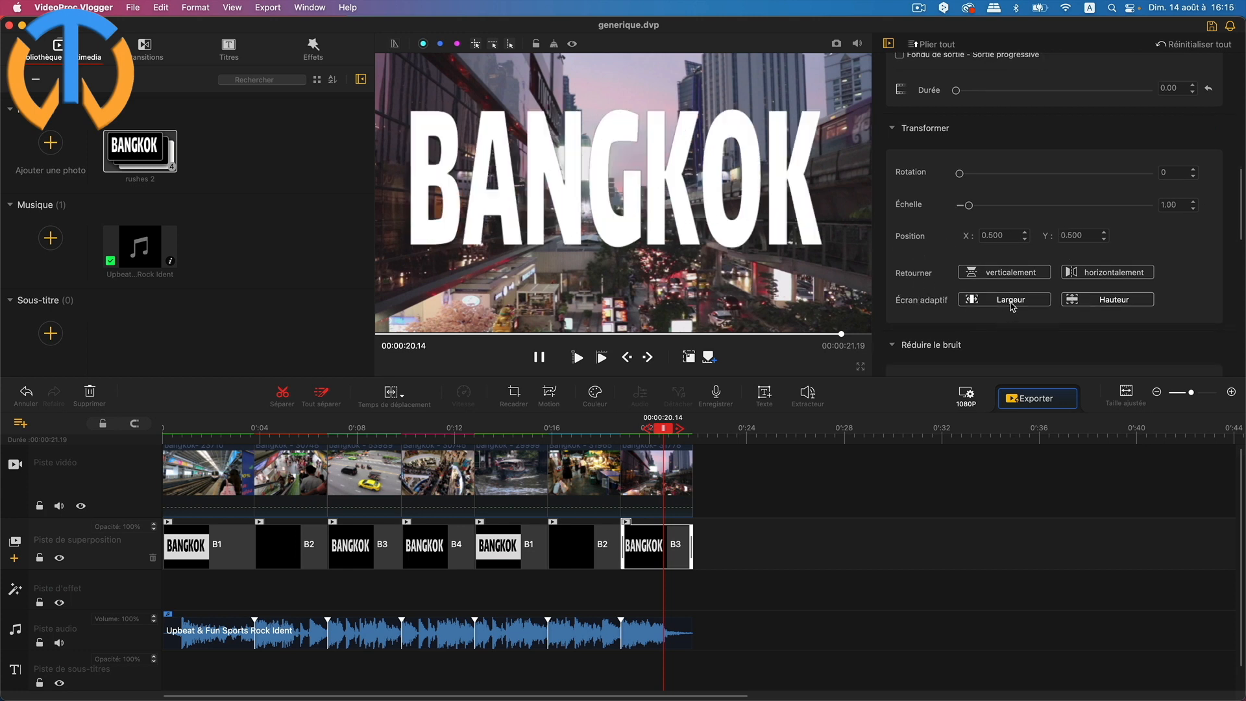
Scale the second B2 and second B1 titles to fit the full screen width.
{"action": "left_click", "coordinate": [592, 544]}
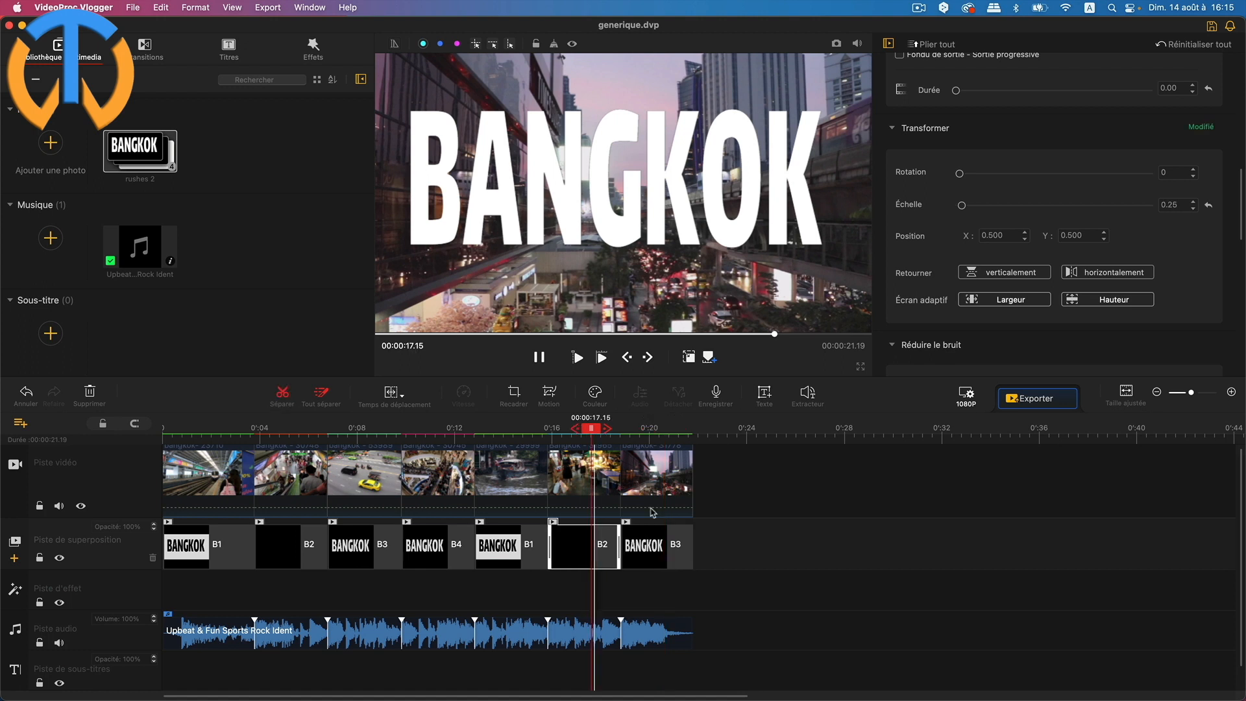
{"action": "left_click", "coordinate": [1004, 302]}
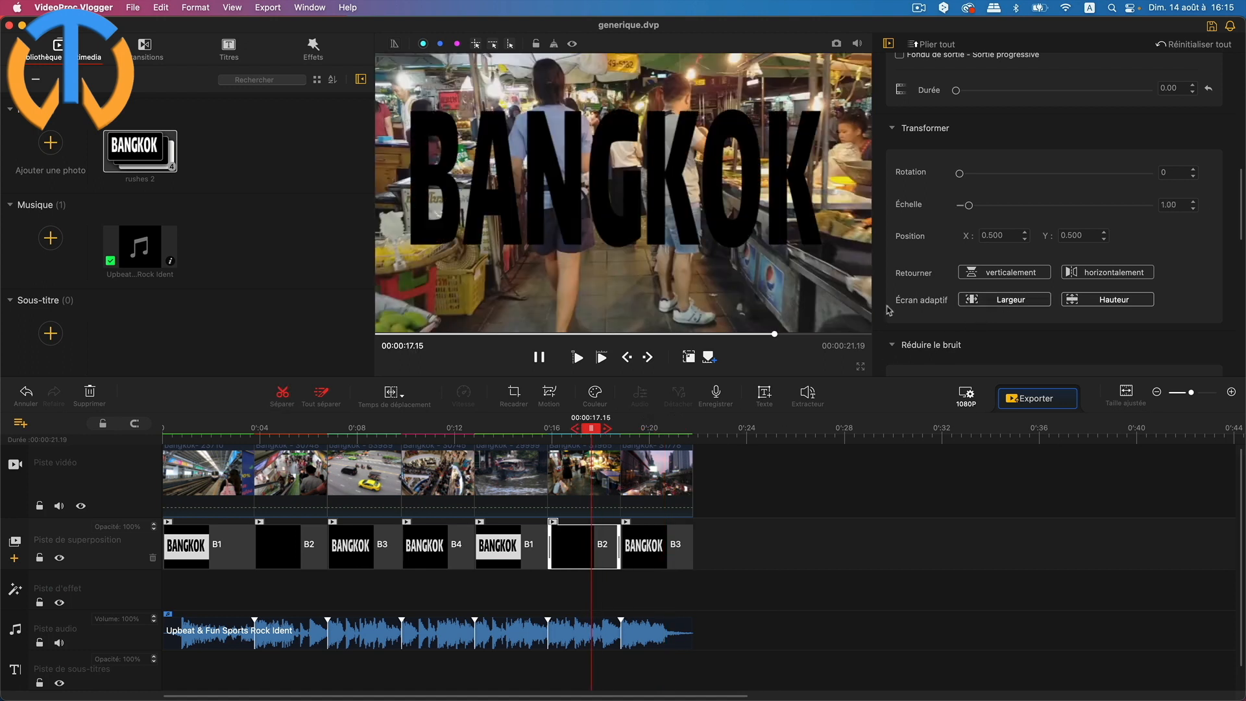
{"action": "left_click", "coordinate": [504, 552]}
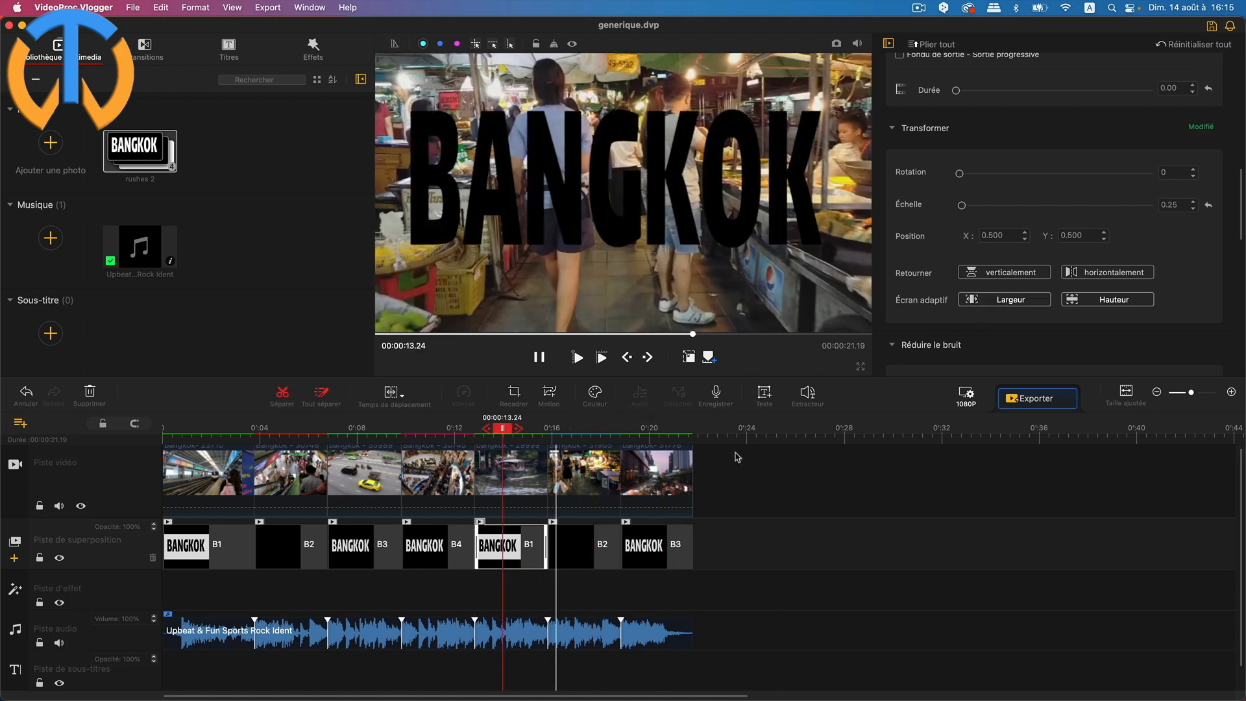
{"action": "left_click", "coordinate": [1011, 301]}
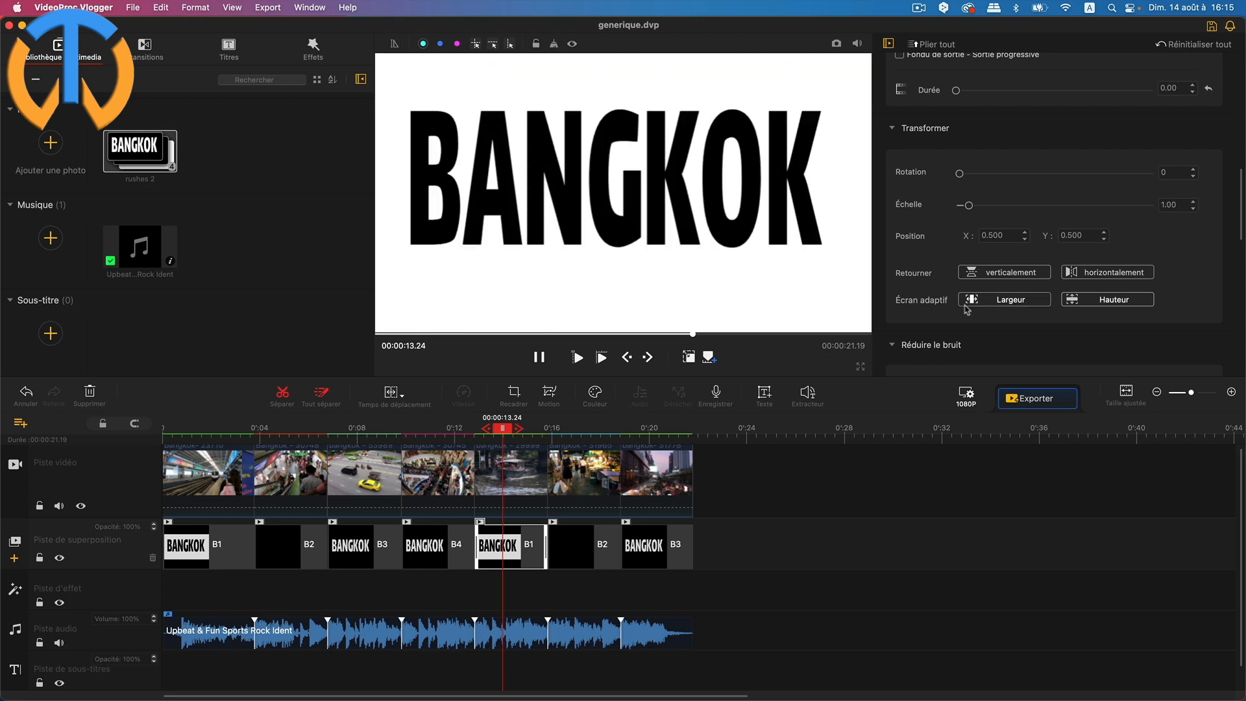
Open the composition modes of the first B1 title at the start of the timeline.
{"action": "left_click", "coordinate": [435, 545]}
{"action": "left_click_drag", "start_coordinate": [434, 427], "coordinate": [223, 429]}
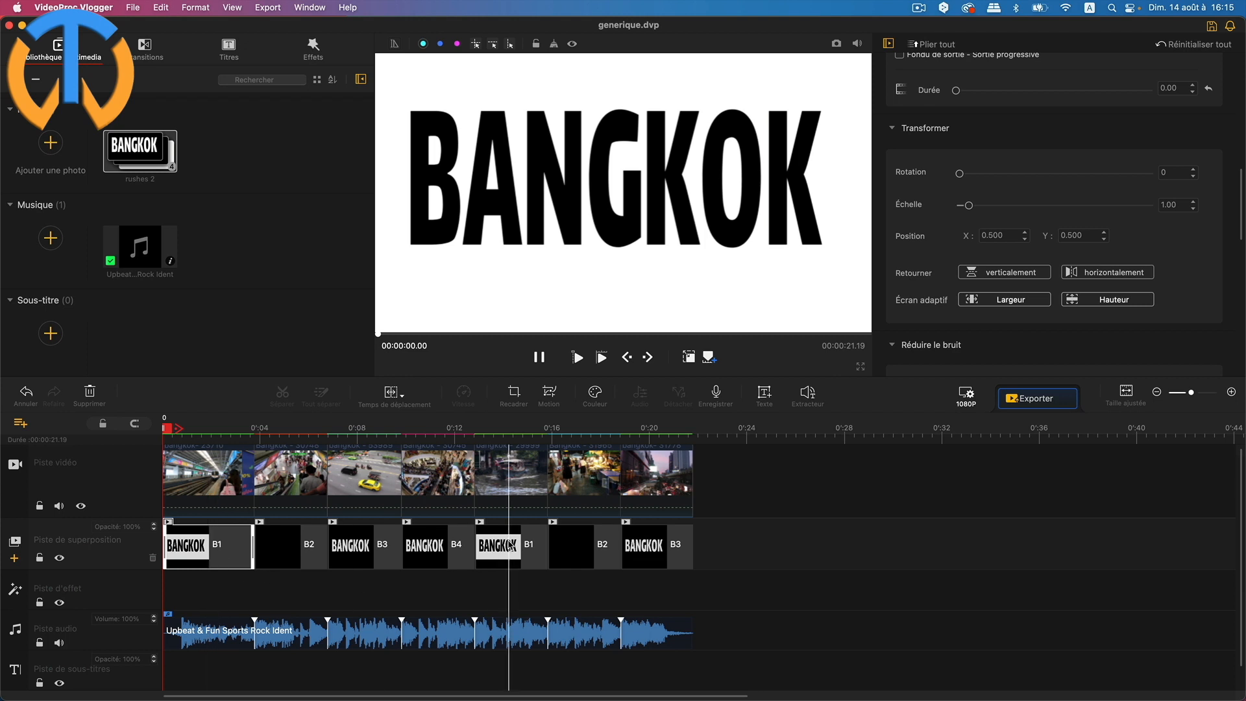
{"action": "scroll", "coordinate": [1086, 248], "scroll_direction": "down", "scroll_amount": 5}
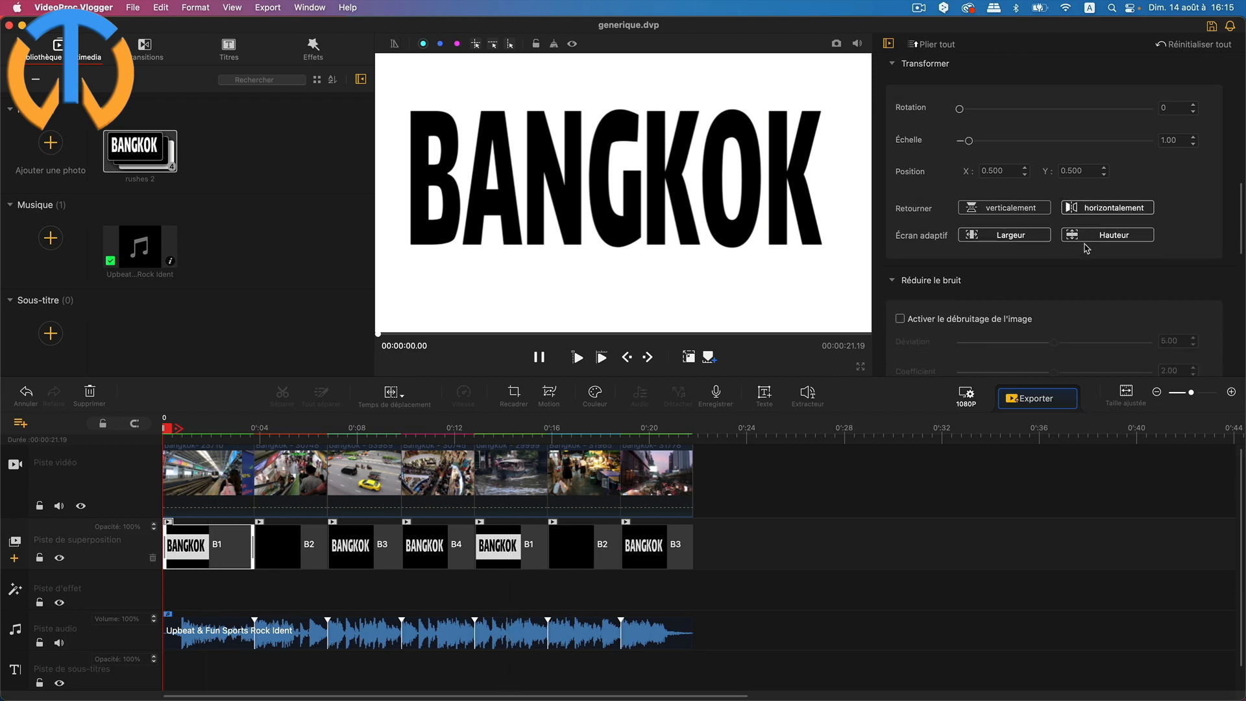
{"action": "scroll", "coordinate": [1085, 248], "scroll_direction": "down", "scroll_amount": 5}
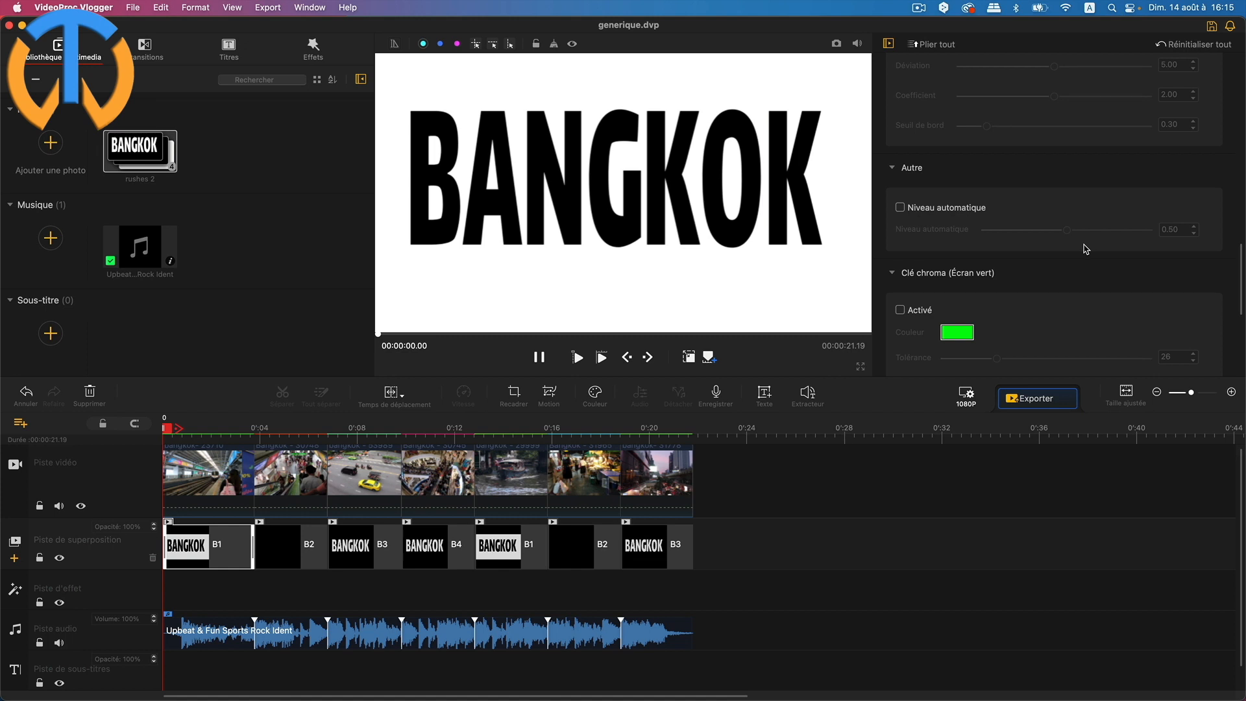
{"action": "scroll", "coordinate": [1084, 254], "scroll_direction": "down", "scroll_amount": 3}
{"action": "scroll", "coordinate": [1083, 255], "scroll_direction": "down", "scroll_amount": 1}
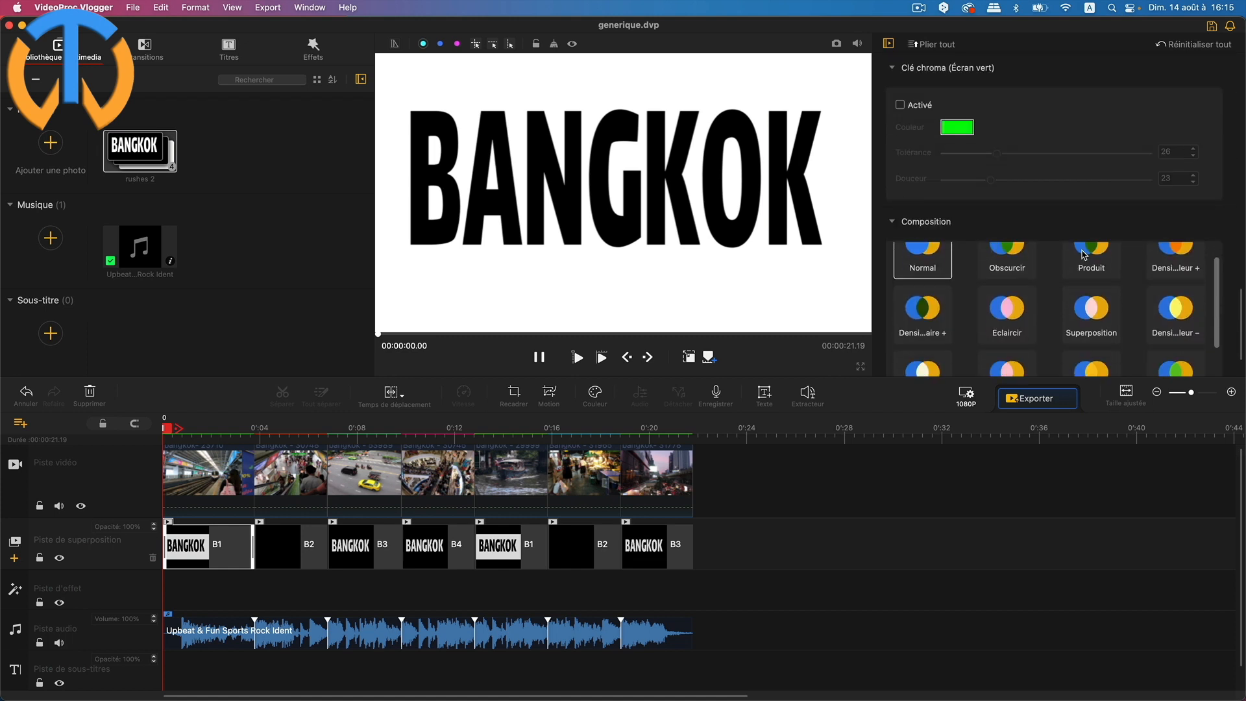
{"action": "scroll", "coordinate": [1083, 255], "scroll_direction": "up", "scroll_amount": 1}
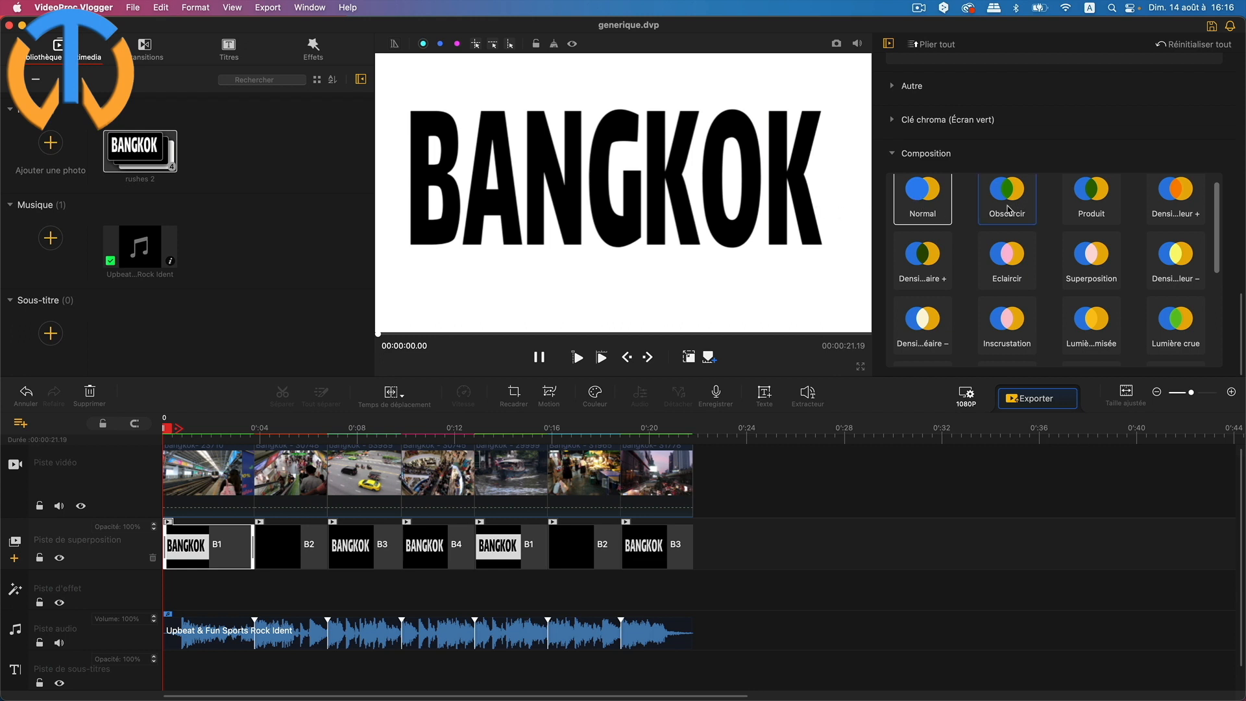
Try the Obscurcir, Produit, colour density and Superposition composition modes on the first B1 title.
{"action": "left_click", "coordinate": [1009, 209]}
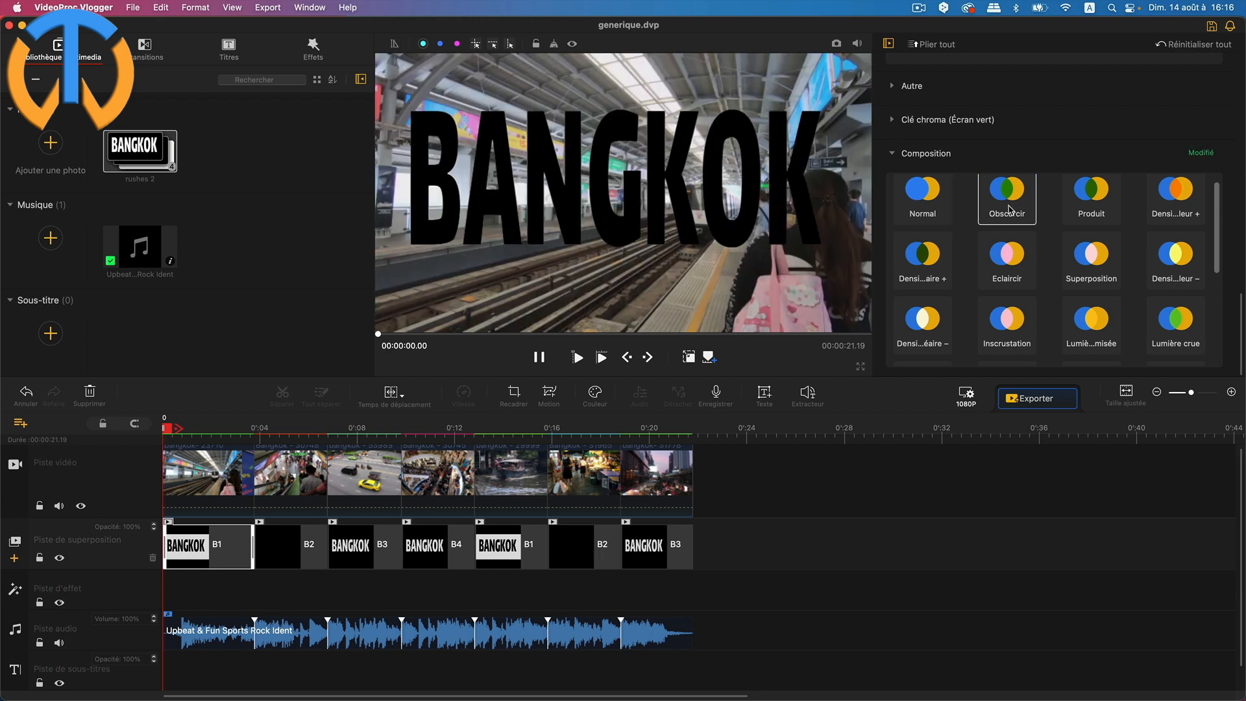
{"action": "left_click", "coordinate": [937, 213]}
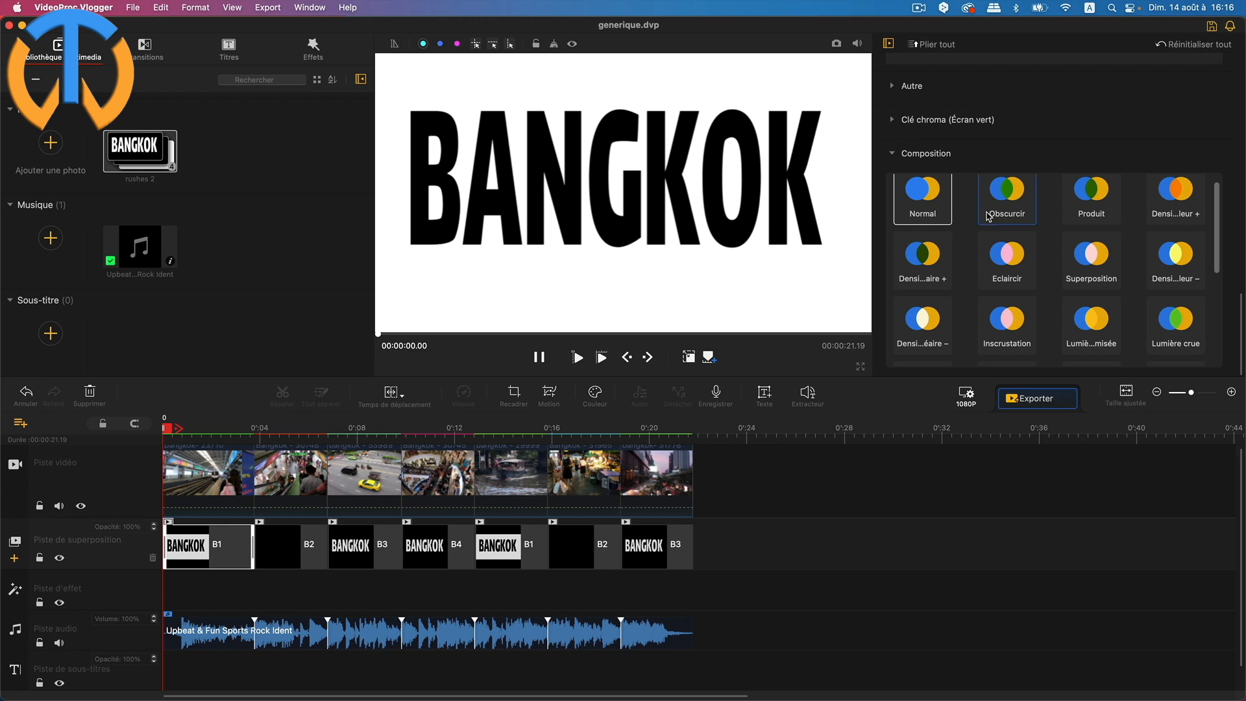
{"action": "left_click", "coordinate": [1023, 212]}
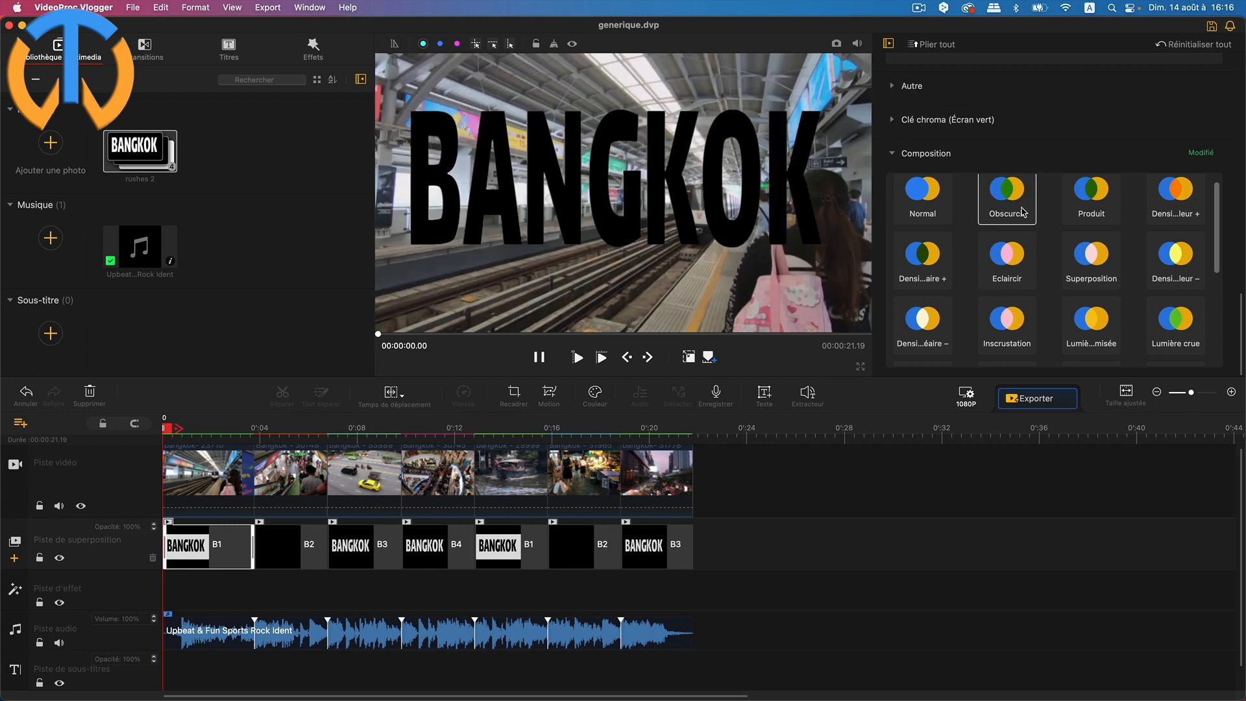
{"action": "left_click", "coordinate": [1094, 214]}
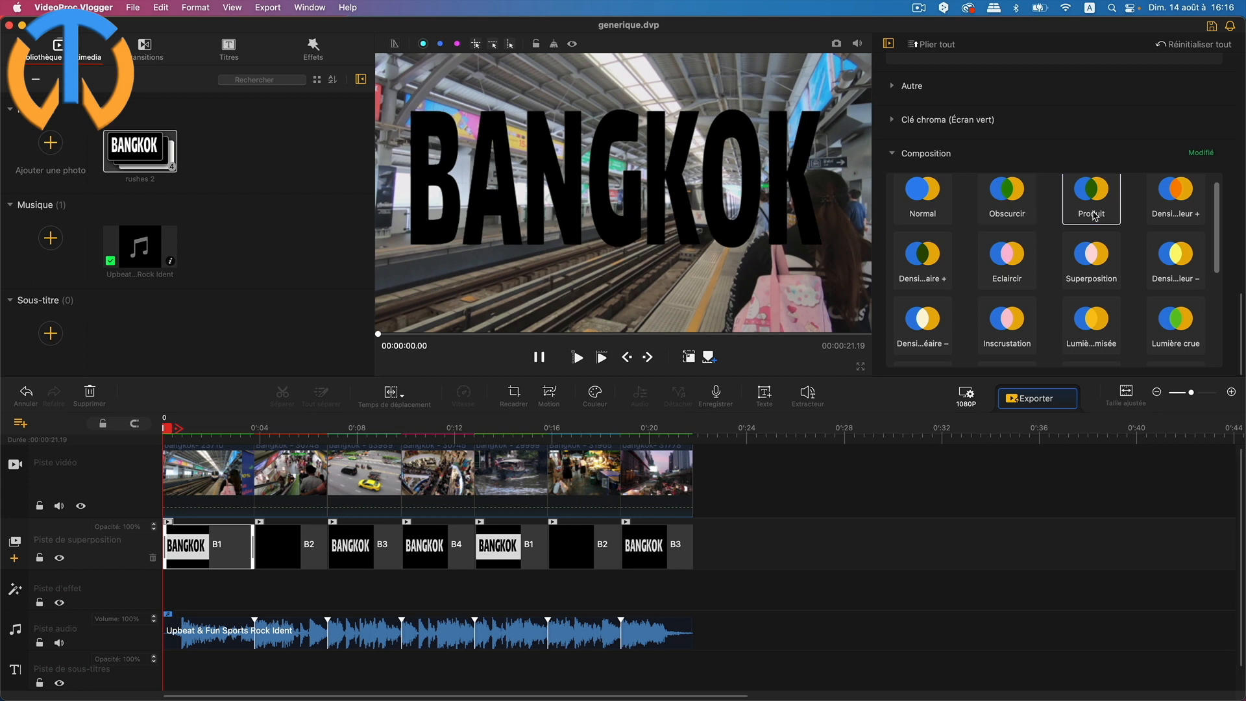
{"action": "left_click", "coordinate": [1165, 212]}
{"action": "left_click", "coordinate": [1185, 275]}
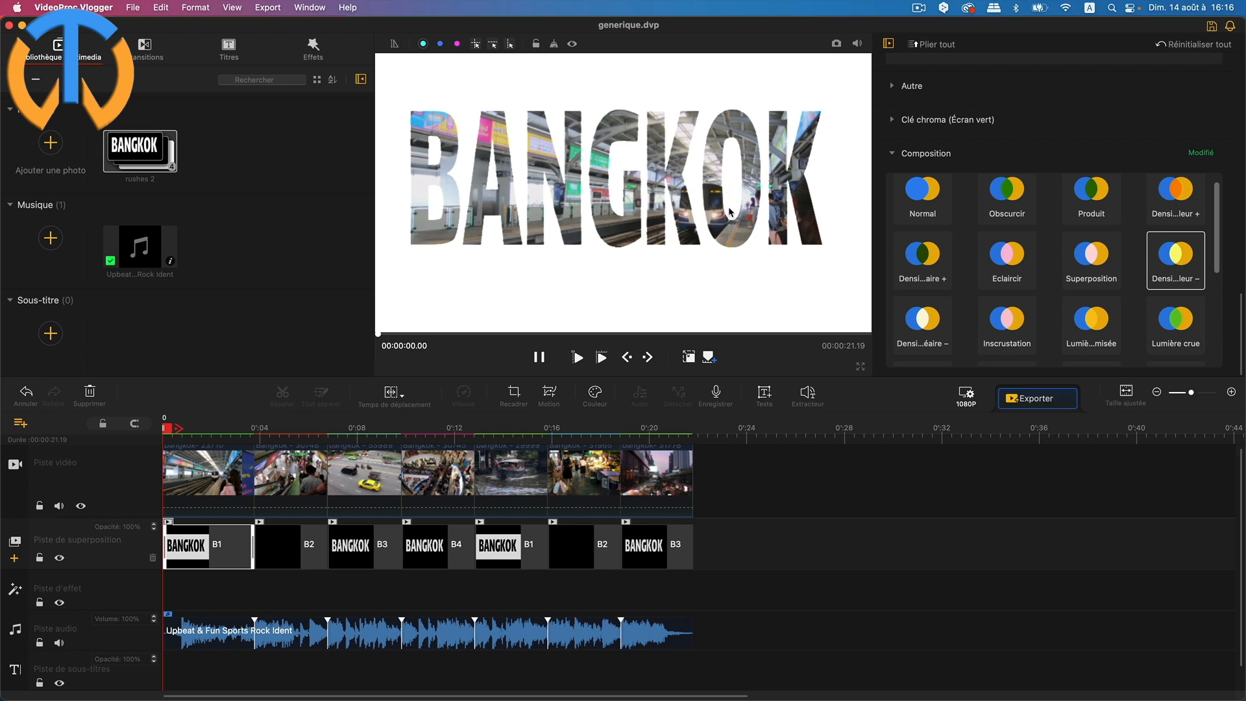
{"action": "left_click", "coordinate": [1103, 273]}
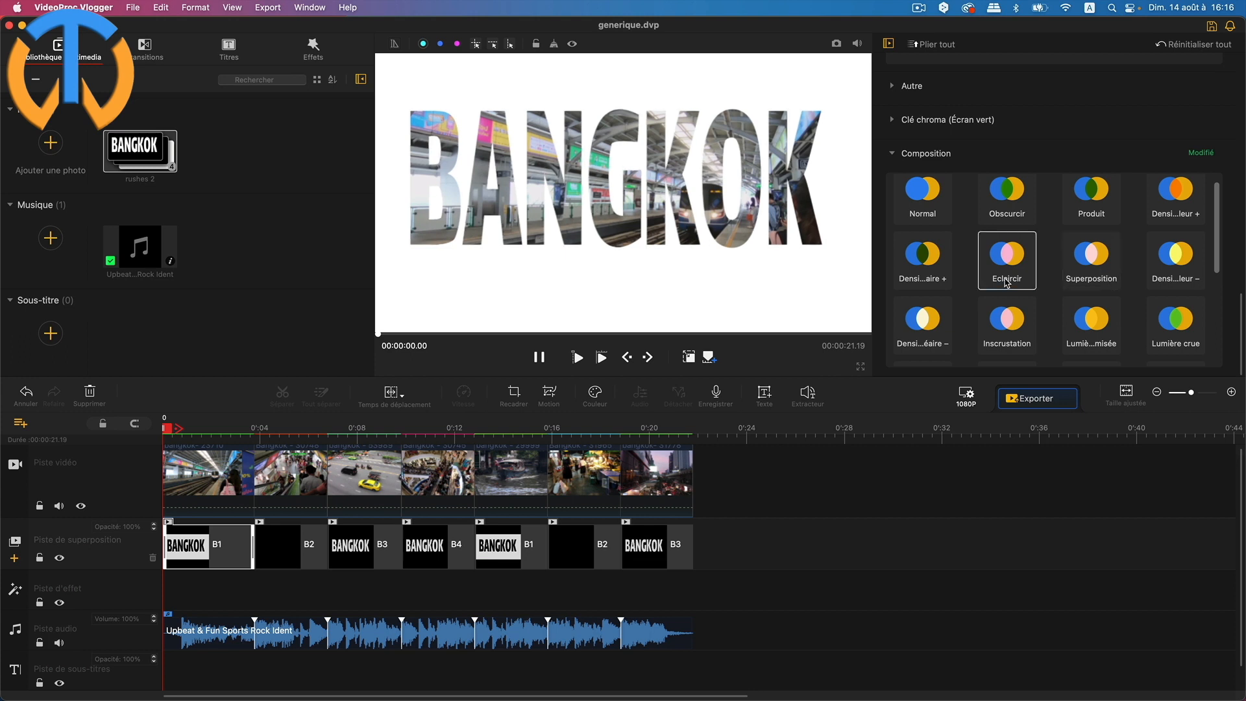
Compare the linear density, Inscrustation and Lumière modes on the first B1 title, and apply Eclaircir as its composition mode.
{"action": "left_click", "coordinate": [915, 284]}
{"action": "left_click", "coordinate": [920, 328]}
{"action": "left_click", "coordinate": [1008, 338]}
{"action": "left_click", "coordinate": [1080, 341]}
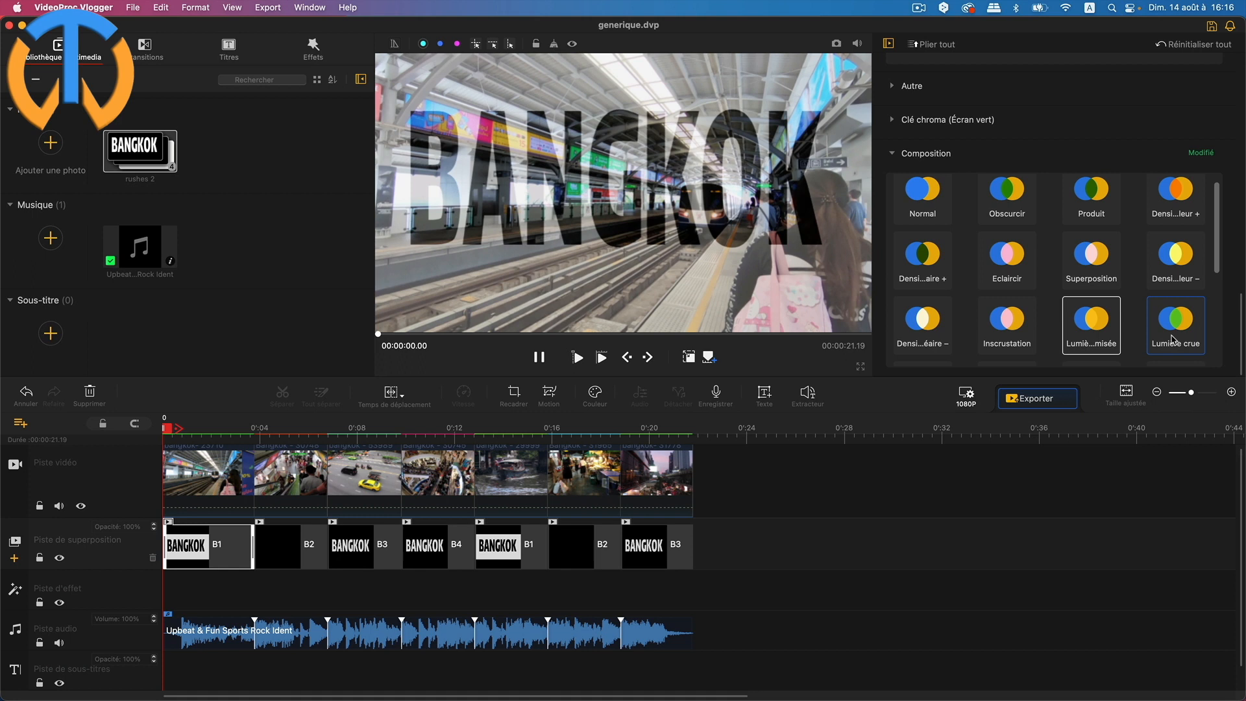
{"action": "left_click", "coordinate": [1030, 340]}
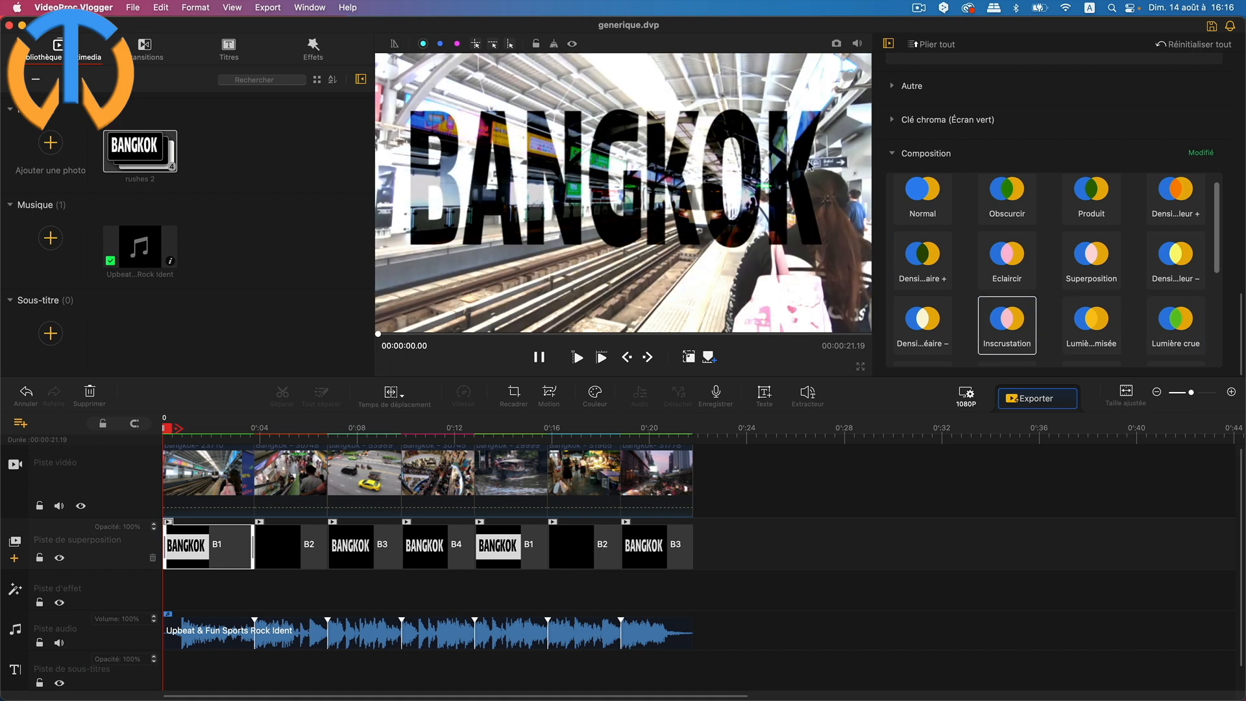
{"action": "left_click", "coordinate": [1092, 342]}
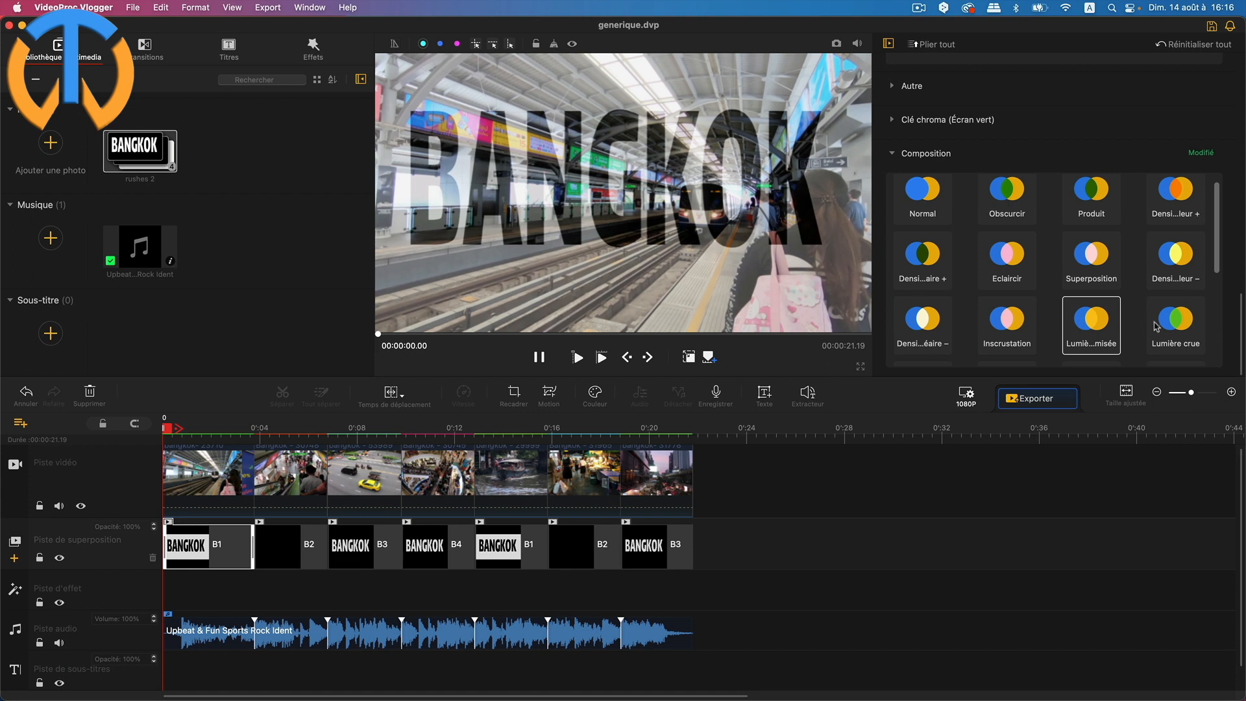
{"action": "left_click", "coordinate": [1156, 327]}
{"action": "left_click", "coordinate": [1092, 327]}
{"action": "left_click", "coordinate": [1007, 196]}
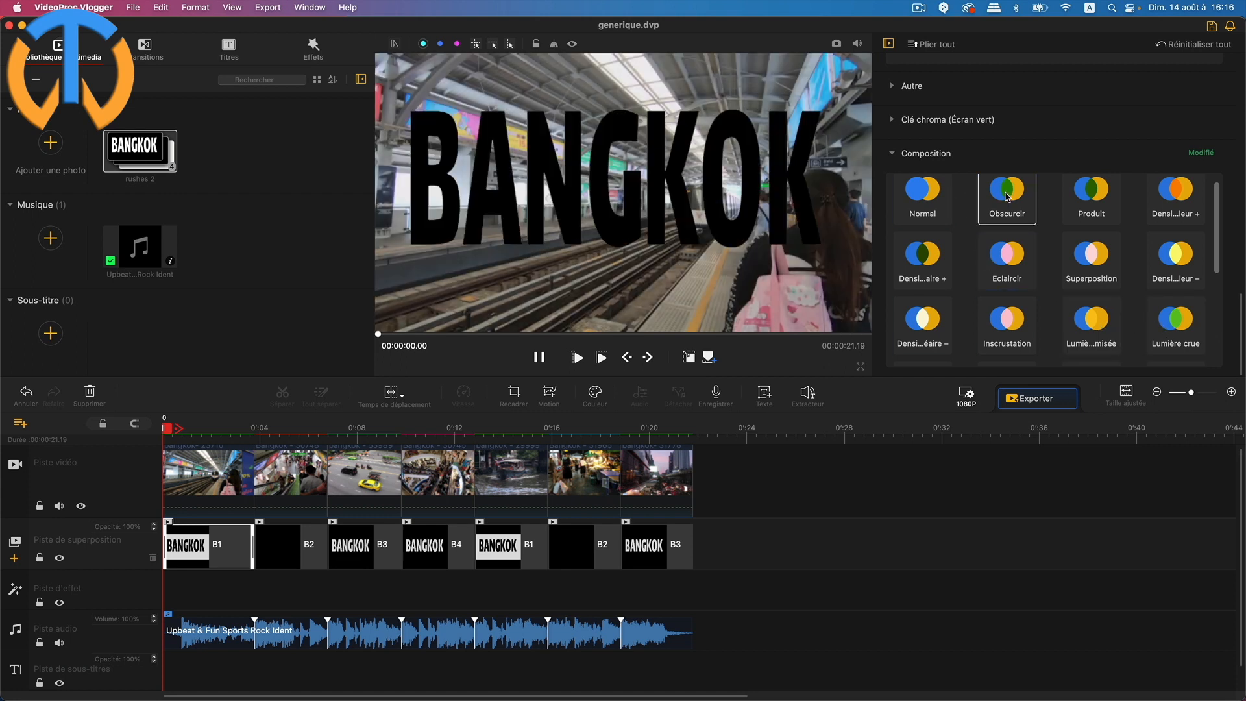
{"action": "left_click", "coordinate": [1018, 275]}
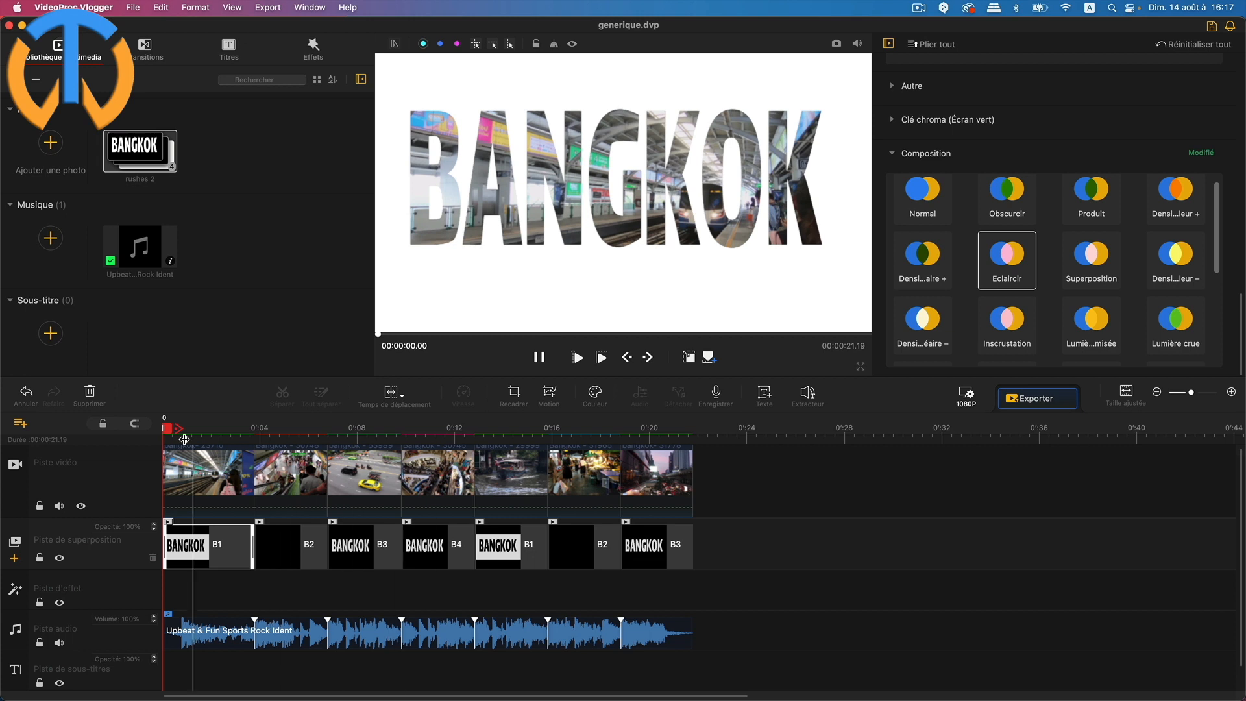
Compare composition modes such as Couleur, Lumière tamisée and Lumière crue on the first B2 title, and apply Inscrustation.
{"action": "left_click_drag", "start_coordinate": [167, 428], "coordinate": [277, 429]}
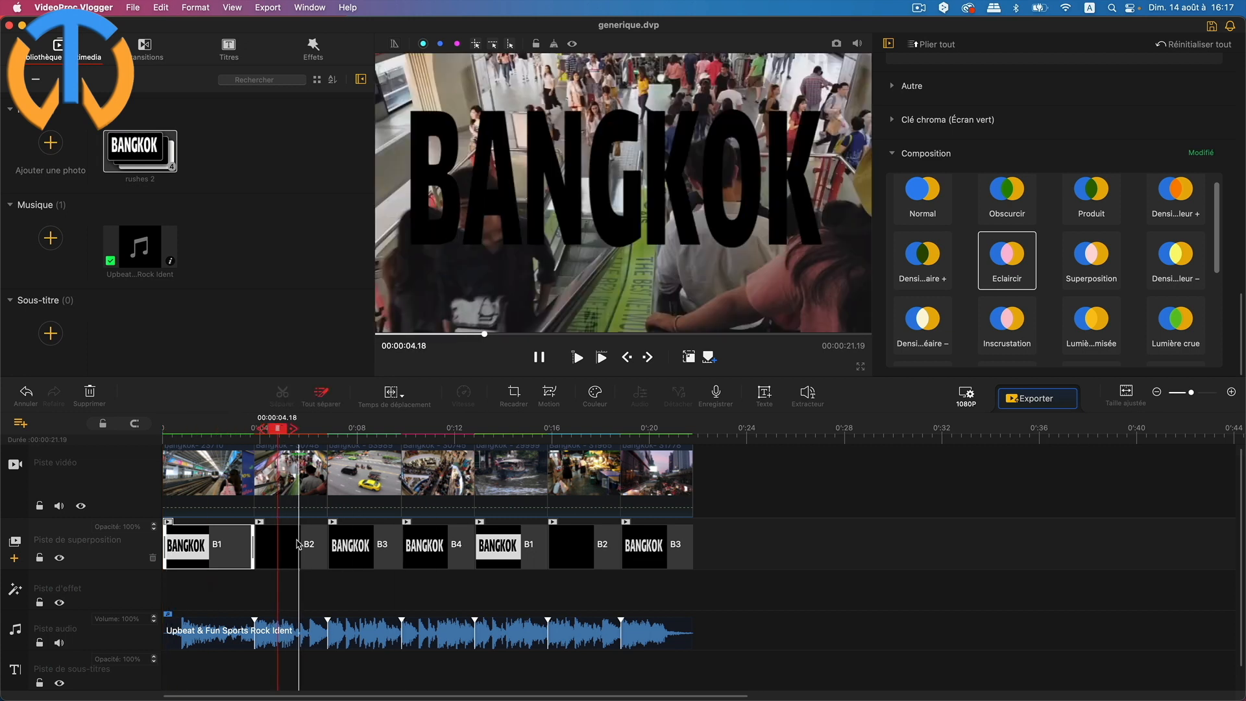
{"action": "left_click", "coordinate": [298, 543]}
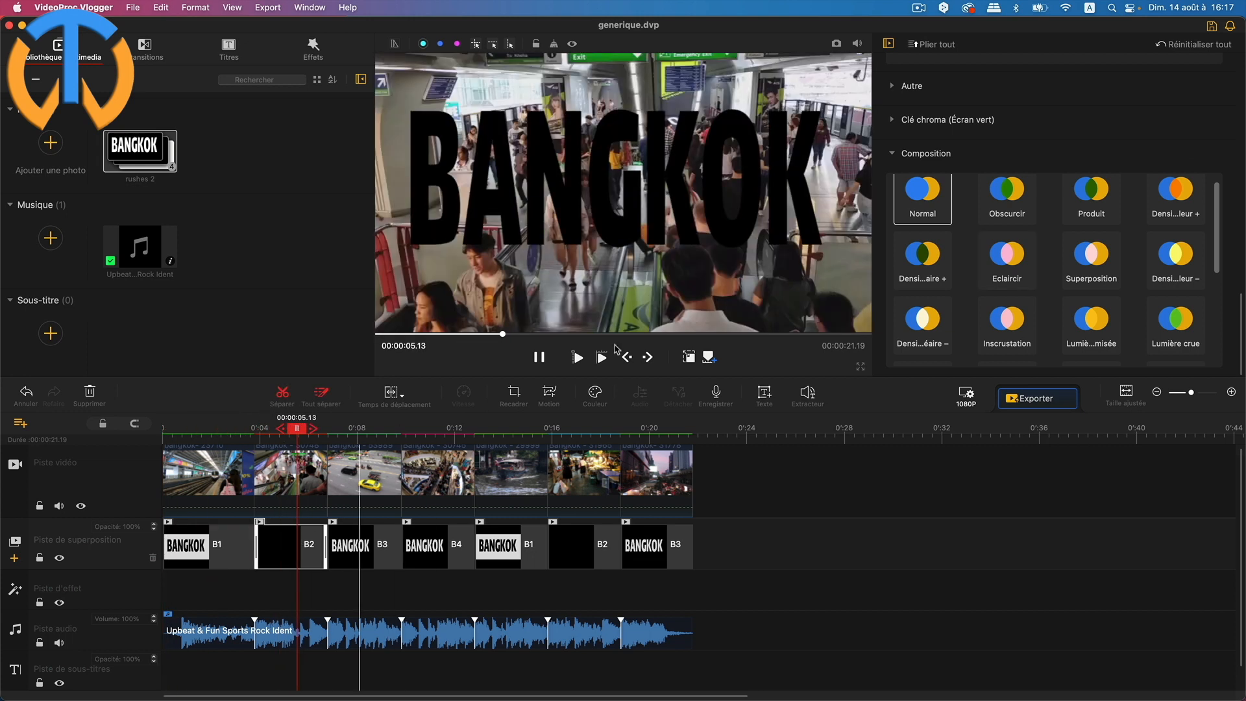
{"action": "scroll", "coordinate": [1007, 280], "scroll_direction": "down", "scroll_amount": 5}
{"action": "left_click", "coordinate": [1095, 343]}
{"action": "left_click", "coordinate": [1032, 341]}
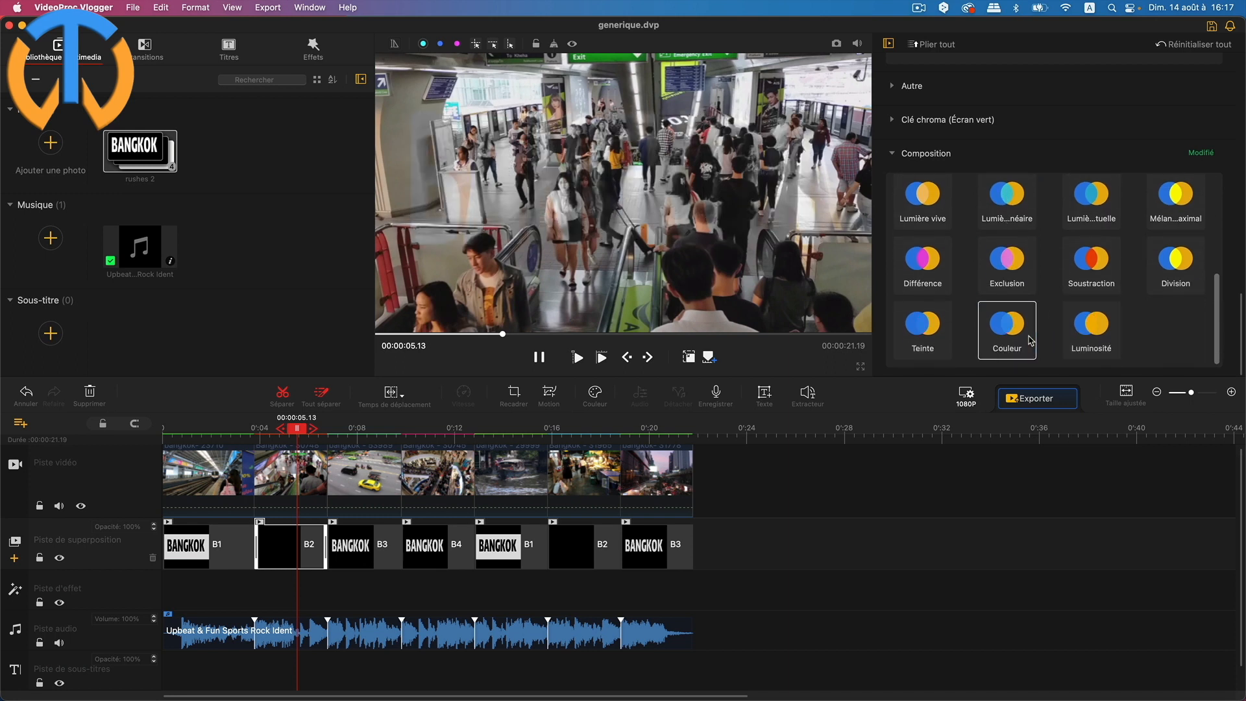
{"action": "left_click", "coordinate": [926, 332]}
{"action": "left_click", "coordinate": [926, 281]}
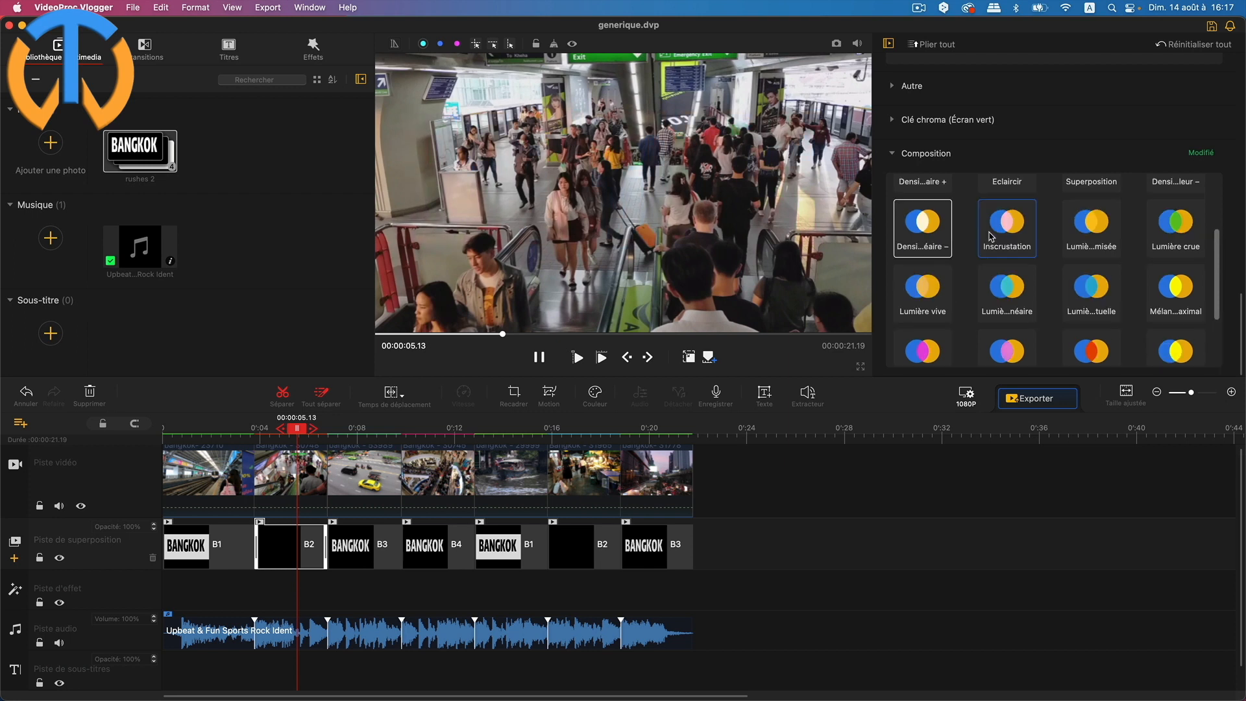
{"action": "left_click", "coordinate": [990, 236]}
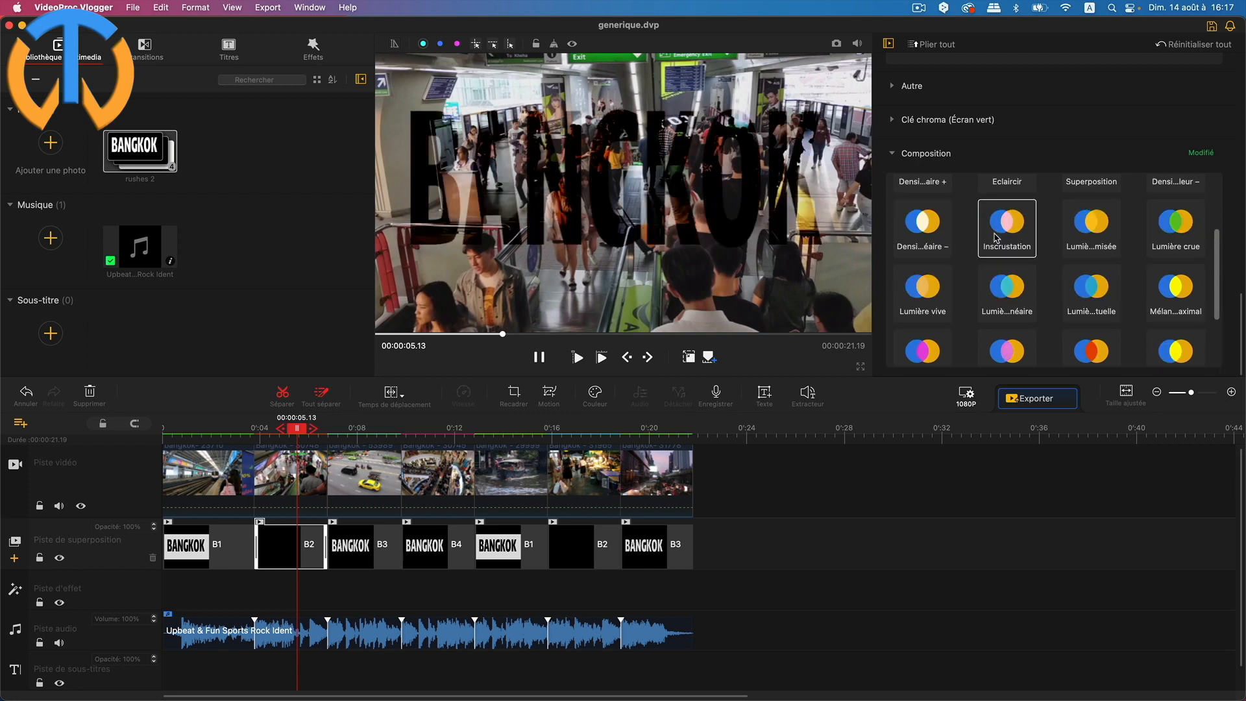
{"action": "left_click", "coordinate": [1090, 227]}
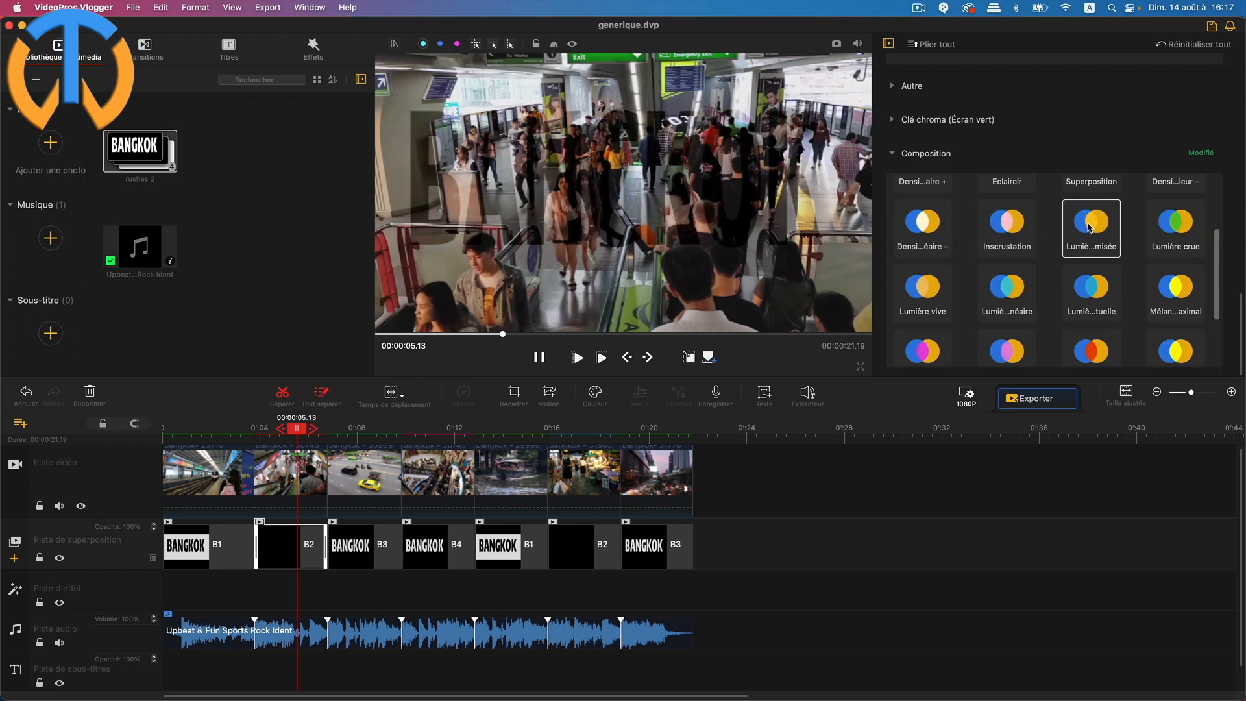
{"action": "left_click", "coordinate": [1167, 232]}
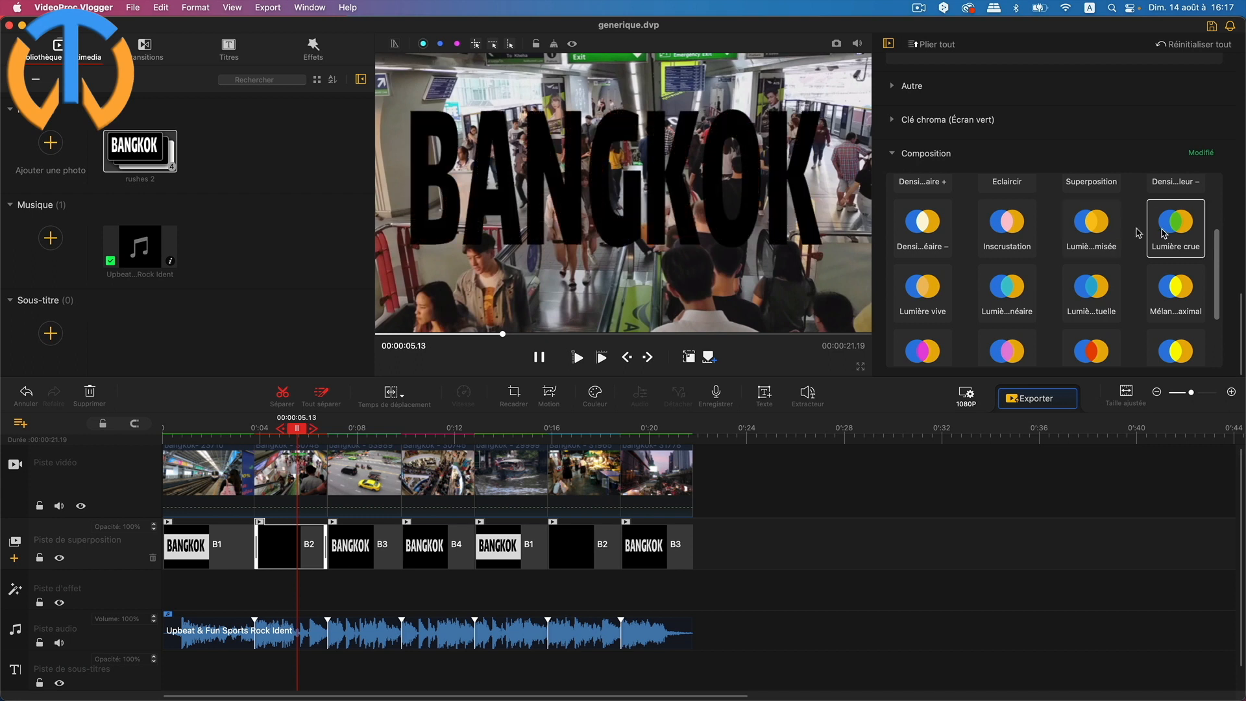
{"action": "left_click", "coordinate": [1012, 233]}
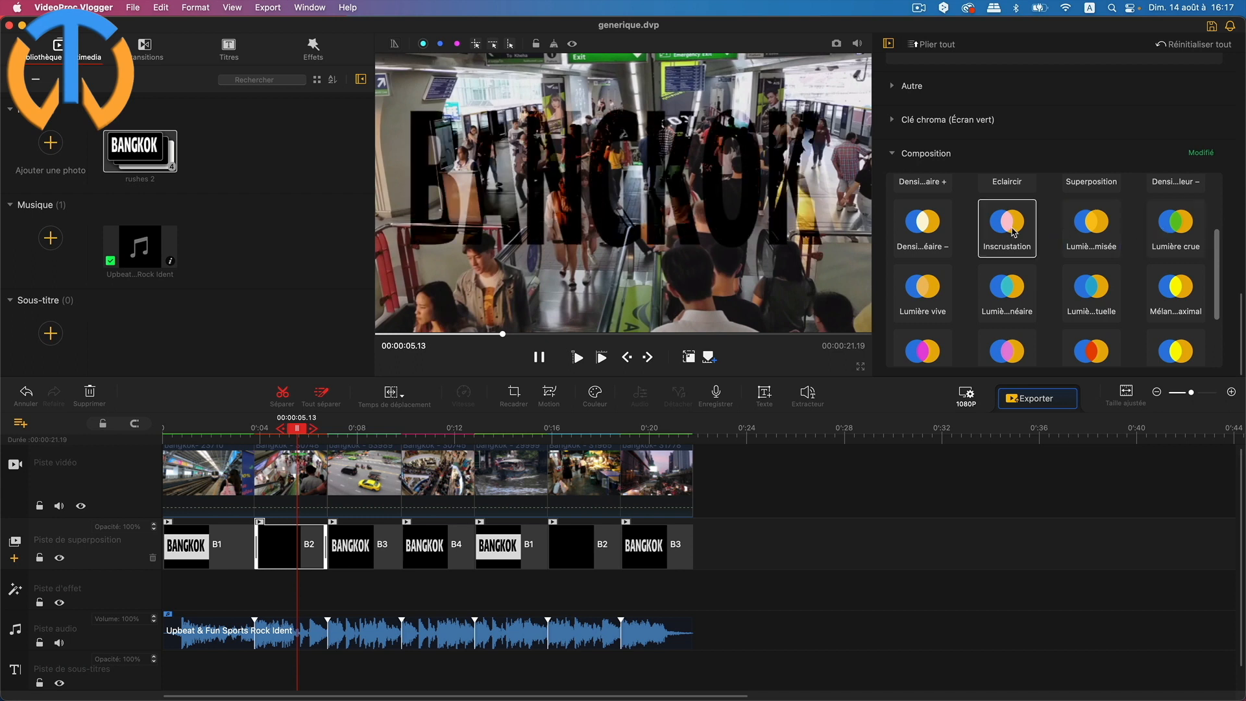
Compare the Inscrustation and Lumière crue modes on the first B3 title, and apply Lumière tamisée as its composition mode.
{"action": "left_click", "coordinate": [376, 559]}
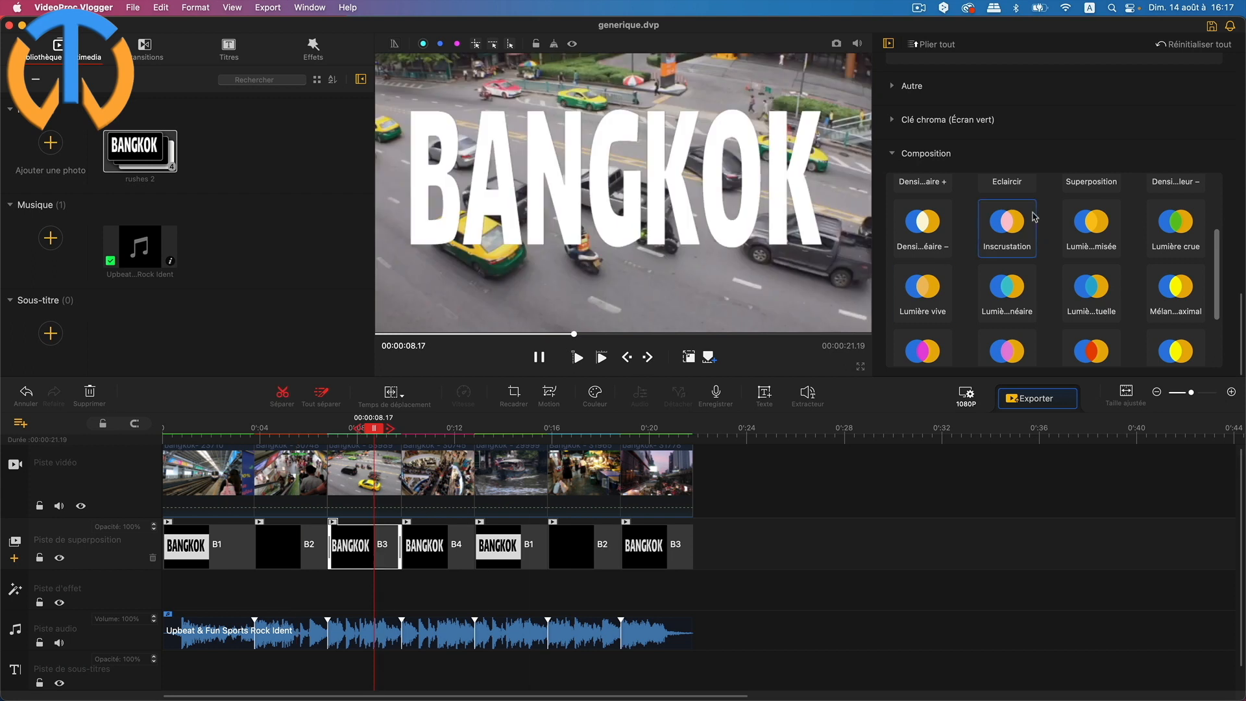
{"action": "left_click", "coordinate": [1017, 226]}
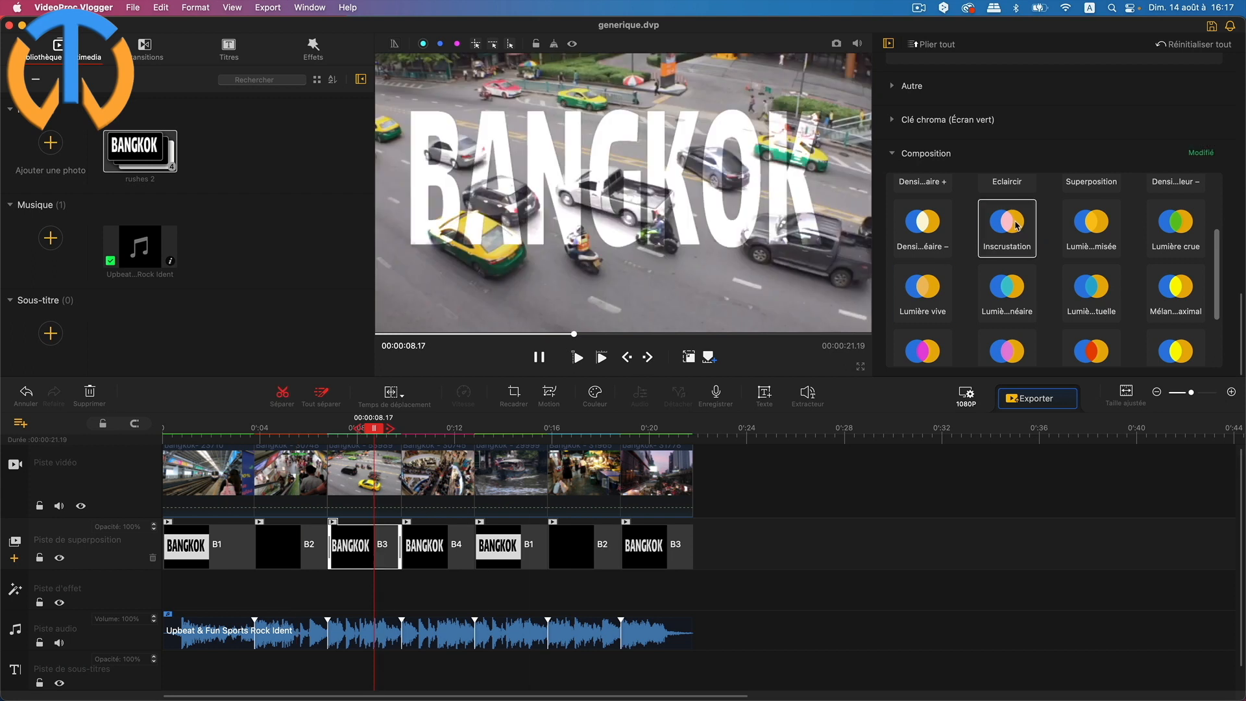
{"action": "left_click", "coordinate": [1096, 242]}
{"action": "left_click", "coordinate": [1176, 243]}
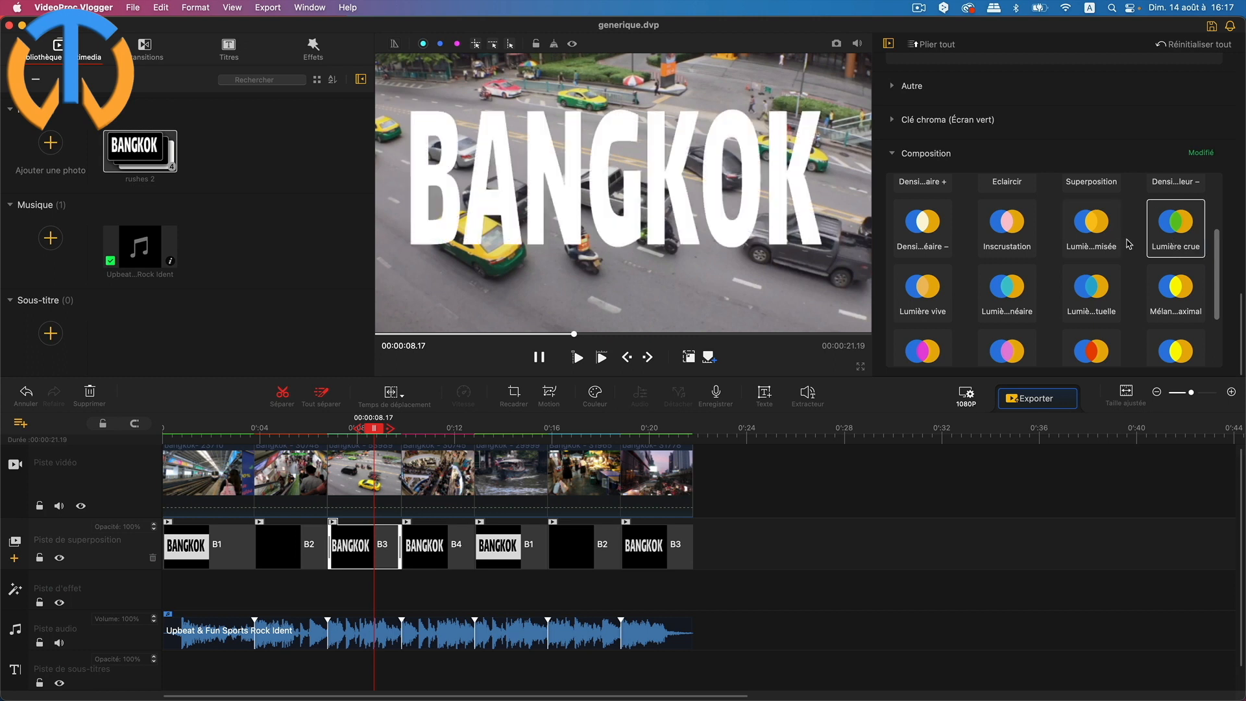
{"action": "left_click", "coordinate": [1098, 241]}
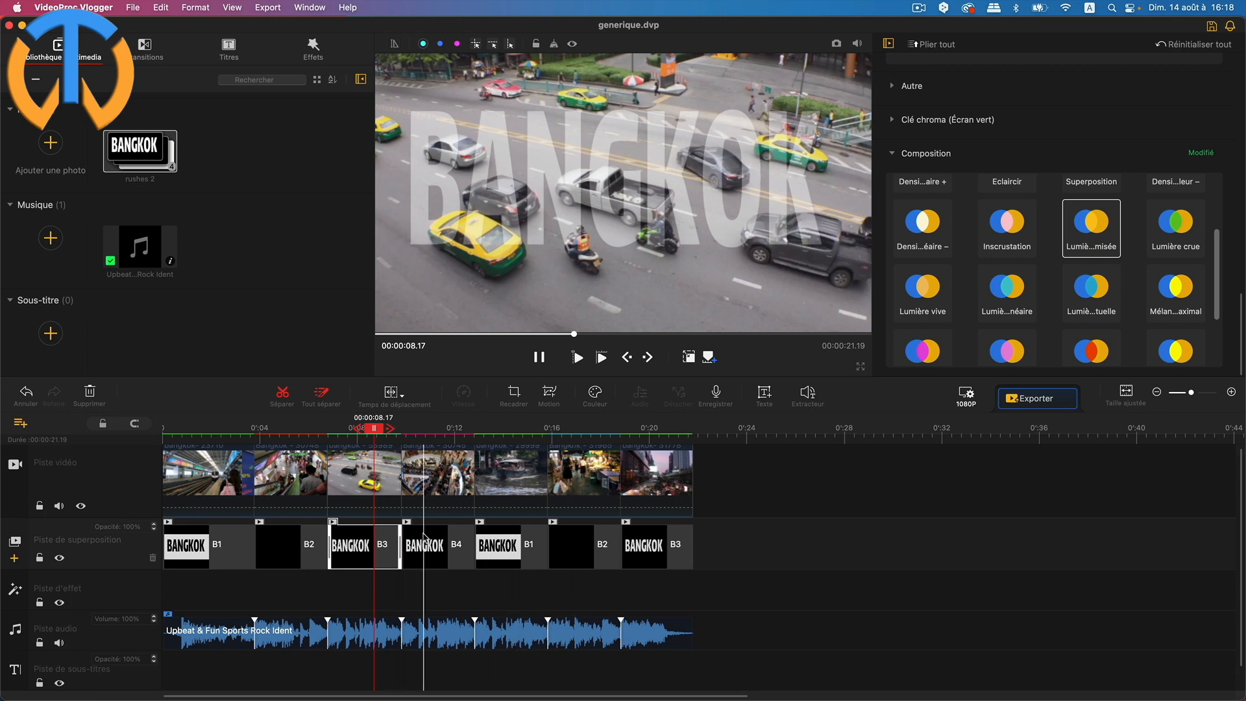
Compare composition modes such as Obscurcir and linear density on the B4 title, and apply Lumière tamisée.
{"action": "left_click", "coordinate": [443, 564]}
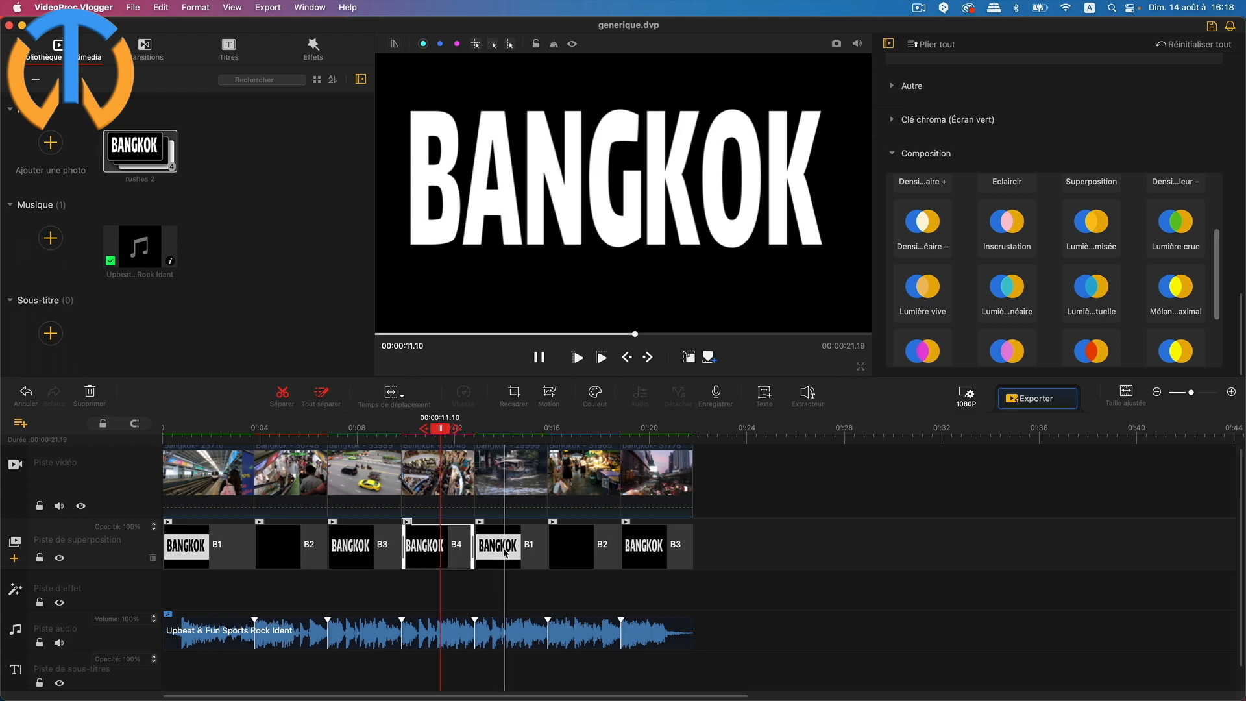
{"action": "scroll", "coordinate": [1006, 233], "scroll_direction": "up", "scroll_amount": 3}
{"action": "left_click", "coordinate": [995, 221]}
{"action": "left_click", "coordinate": [1175, 274]}
{"action": "left_click", "coordinate": [922, 338]}
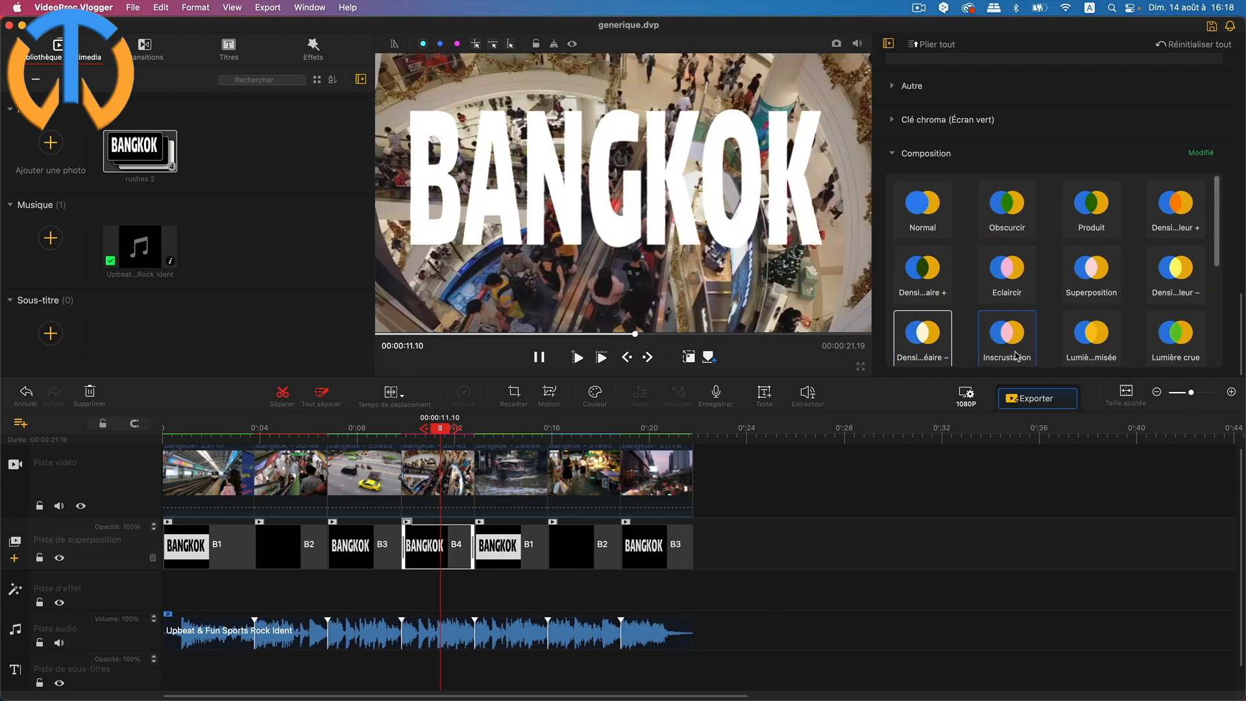
{"action": "left_click", "coordinate": [1092, 337]}
Choose a composition mode for the second B1 title, then try further modes on the second B2 title and apply one.
{"action": "left_click", "coordinate": [504, 551]}
{"action": "scroll", "coordinate": [1039, 279], "scroll_direction": "down", "scroll_amount": 5}
{"action": "left_click", "coordinate": [1176, 289]}
{"action": "left_click", "coordinate": [589, 551]}
{"action": "left_click", "coordinate": [1008, 345]}
{"action": "left_click", "coordinate": [1091, 346]}
Apply the Luminosité composition mode to the last B3 title at the end of the timeline.
{"action": "left_click", "coordinate": [642, 551]}
{"action": "scroll", "coordinate": [1051, 325], "scroll_direction": "down", "scroll_amount": 1}
{"action": "left_click", "coordinate": [1091, 327]}
Play the blended title sequence from the start of the timeline, and return the playhead to the beginning.
{"action": "left_click_drag", "start_coordinate": [642, 429], "coordinate": [98, 434]}
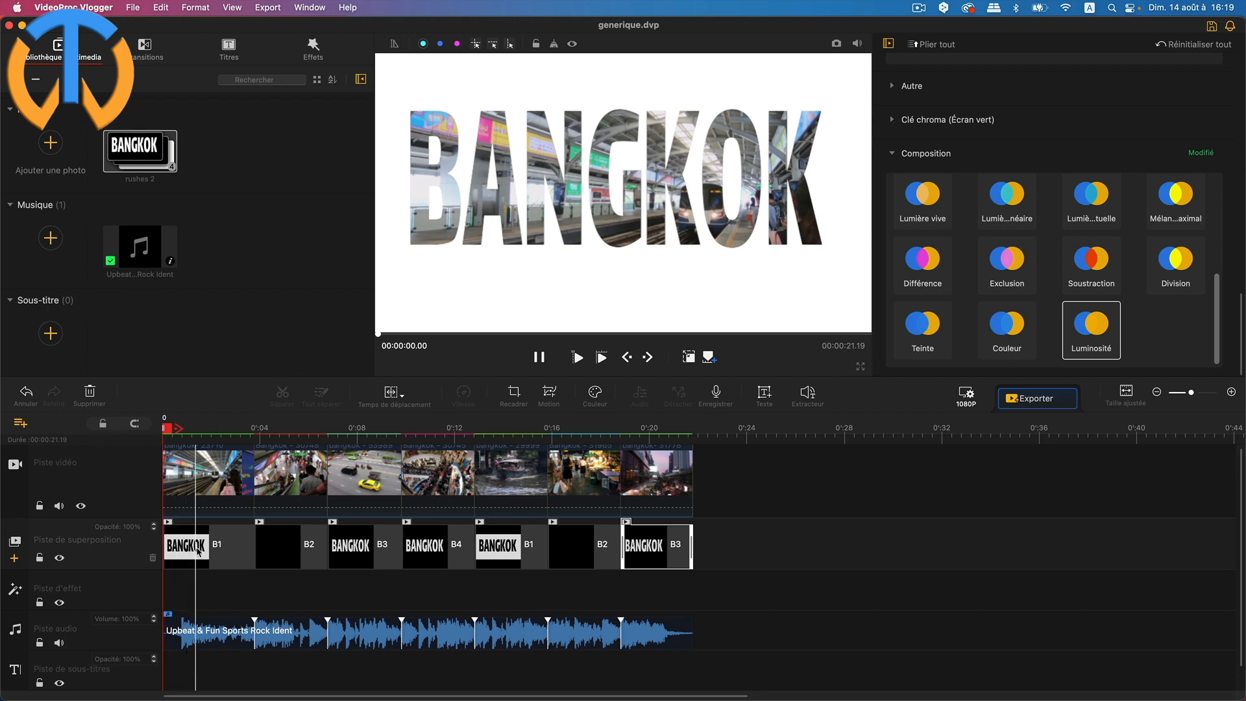
{"action": "left_click", "coordinate": [577, 357]}
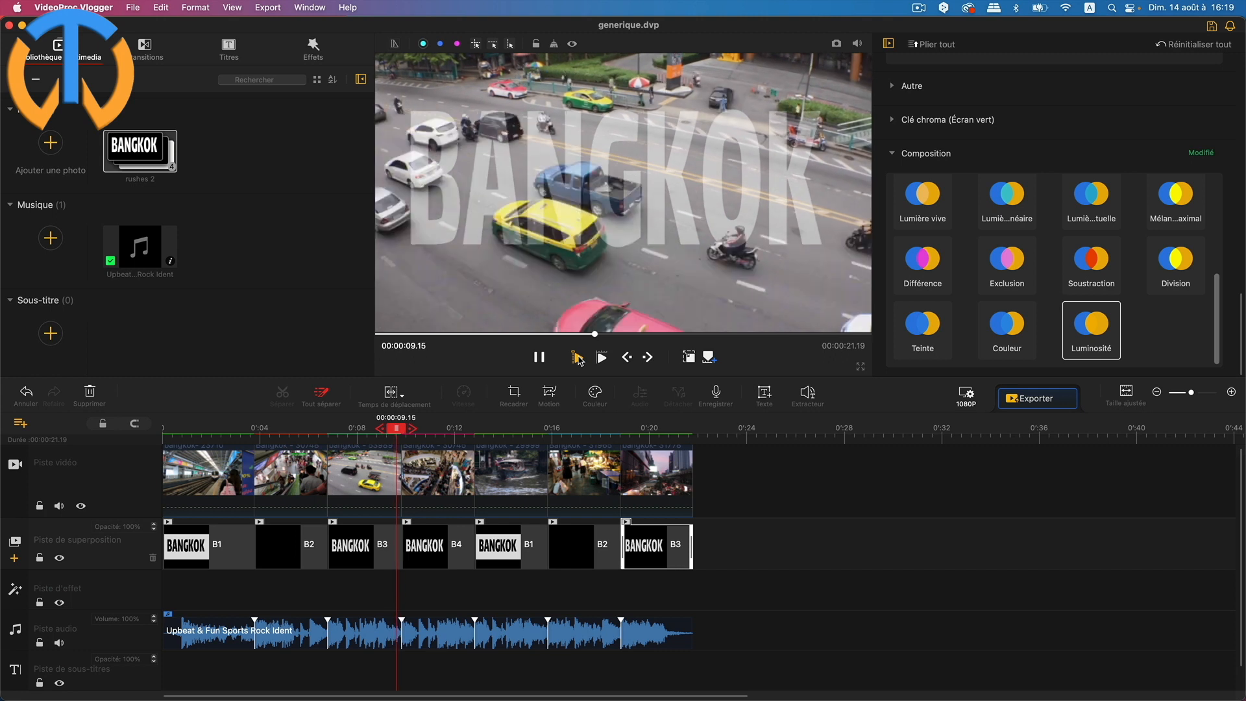
{"action": "left_click", "coordinate": [576, 357]}
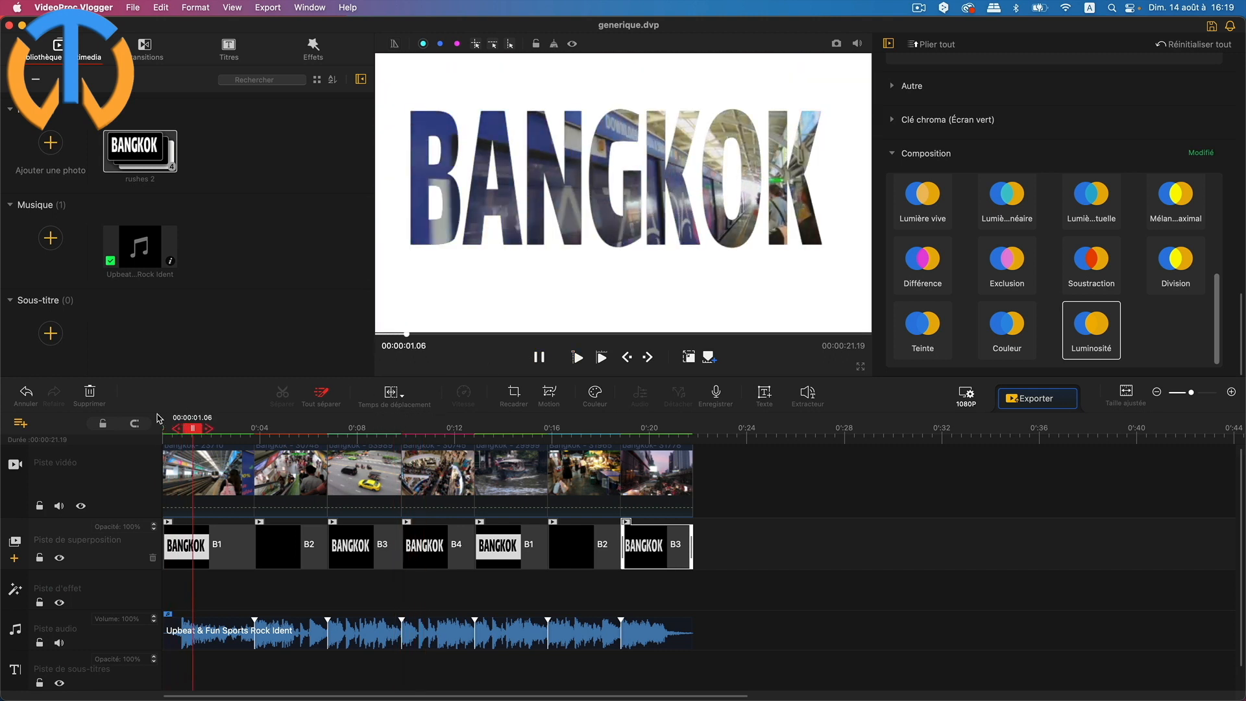
{"action": "left_click_drag", "start_coordinate": [187, 429], "coordinate": [139, 428]}
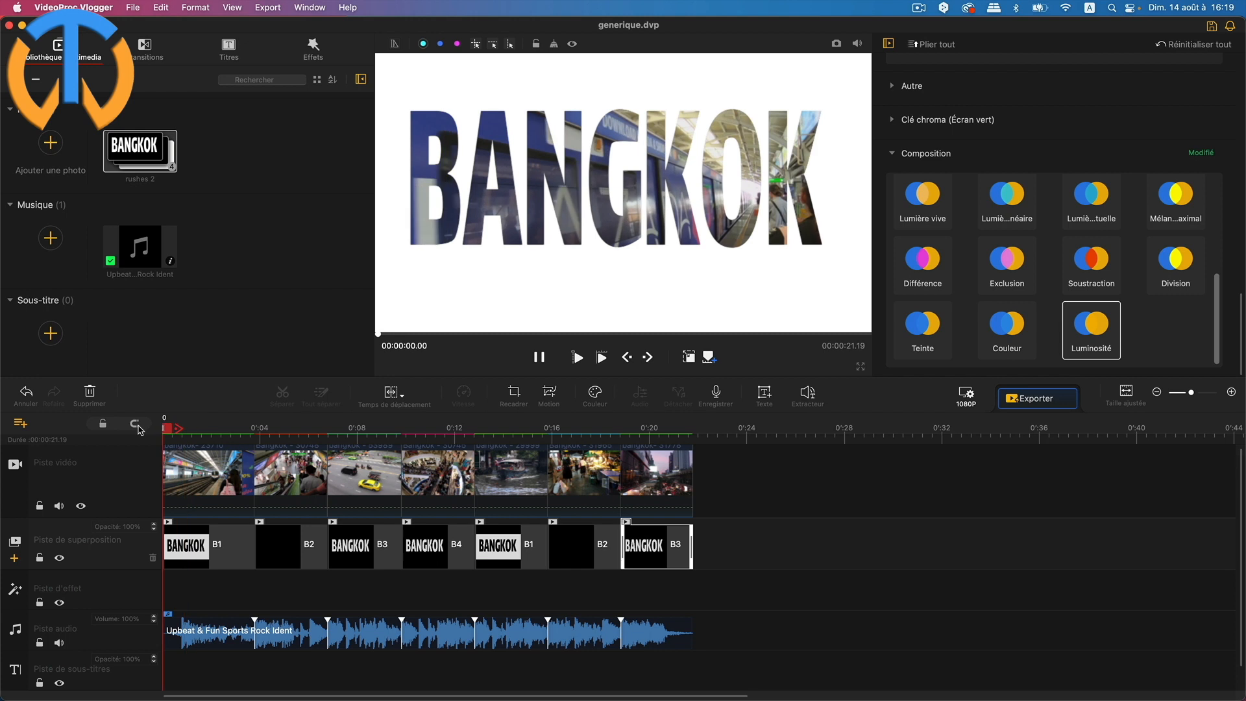
Open the first B1 title in the motion editor and add the fast zoom-in preset at its start.
{"action": "left_click", "coordinate": [185, 559]}
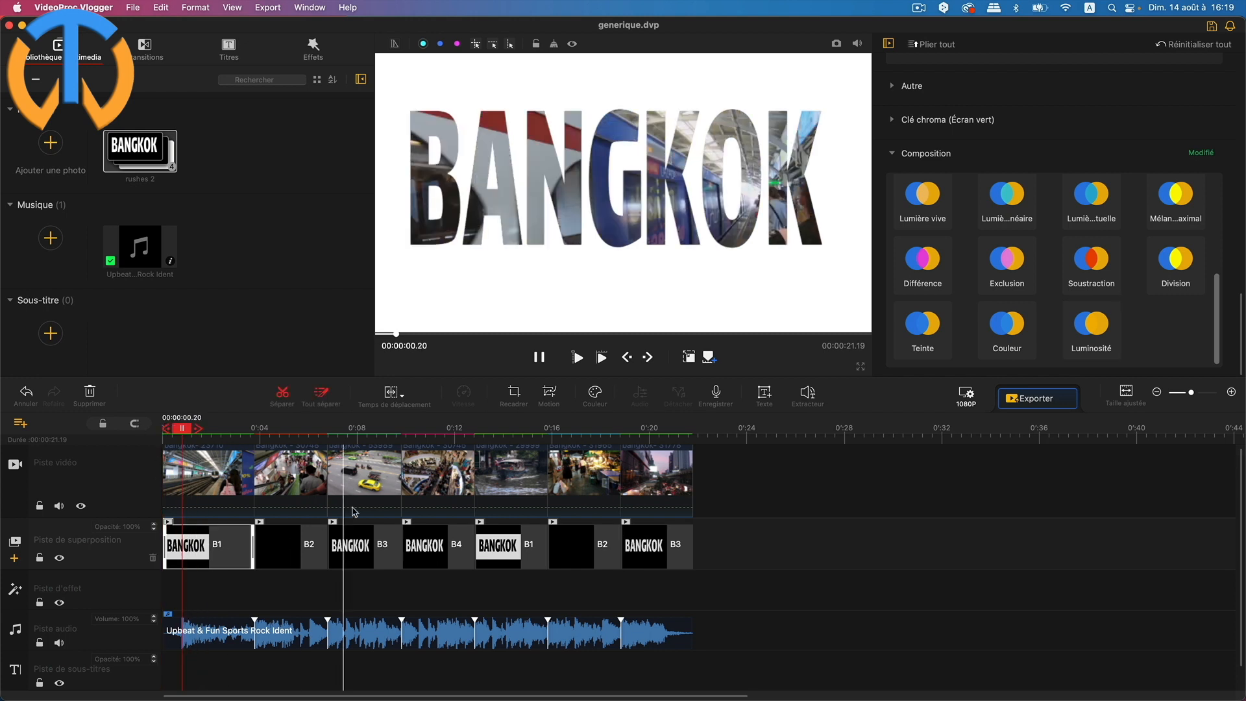
{"action": "left_click", "coordinate": [549, 394]}
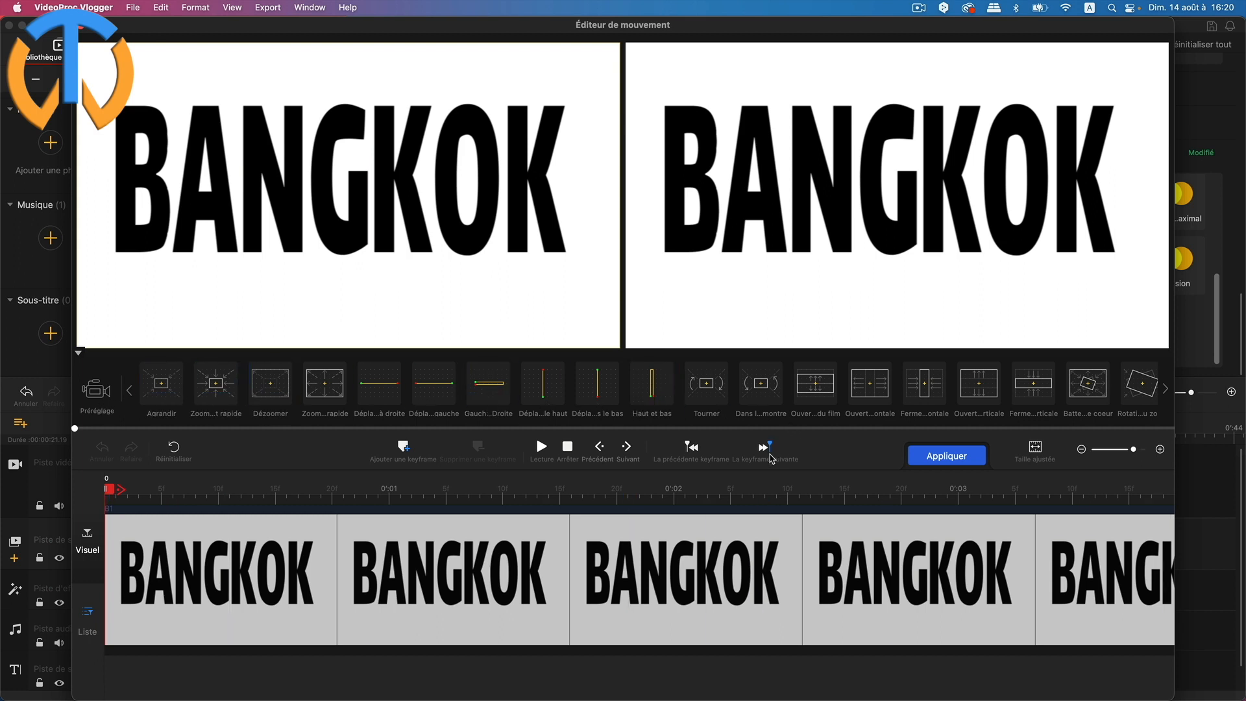
{"action": "left_click", "coordinate": [215, 384]}
{"action": "mouse_move", "coordinate": [157, 392]}
{"action": "mouse_move", "coordinate": [191, 405]}
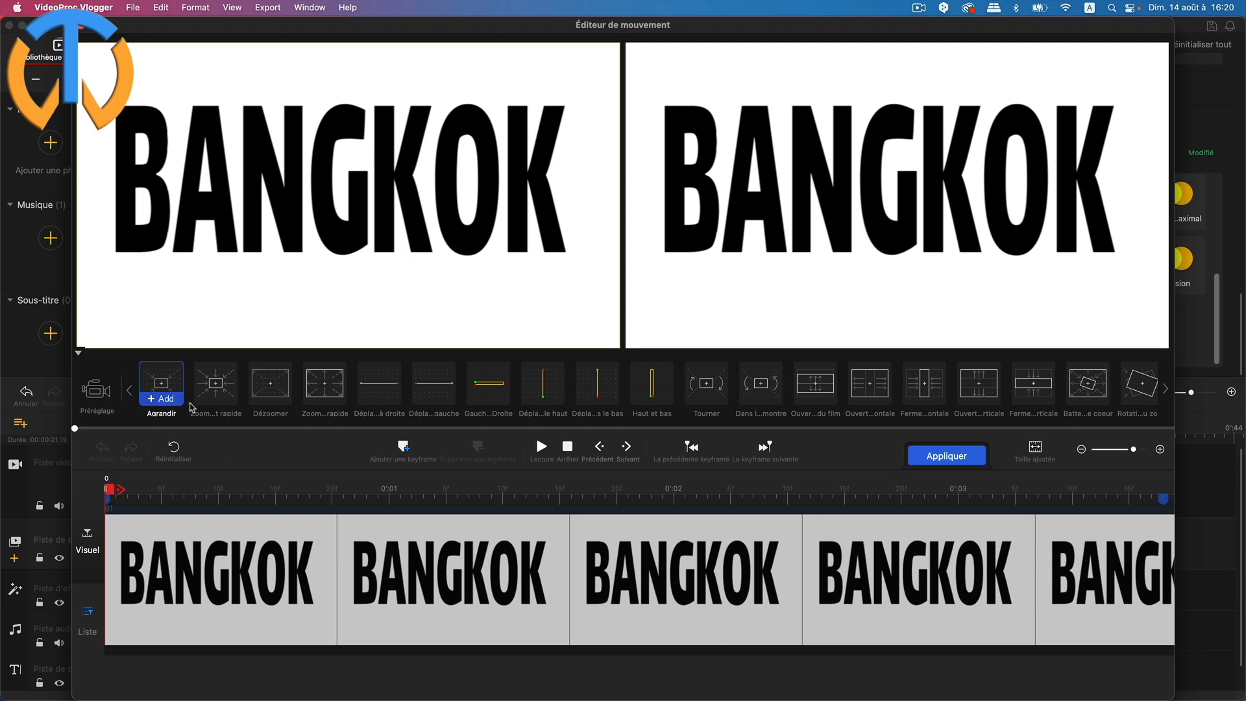
{"action": "mouse_move", "coordinate": [229, 390]}
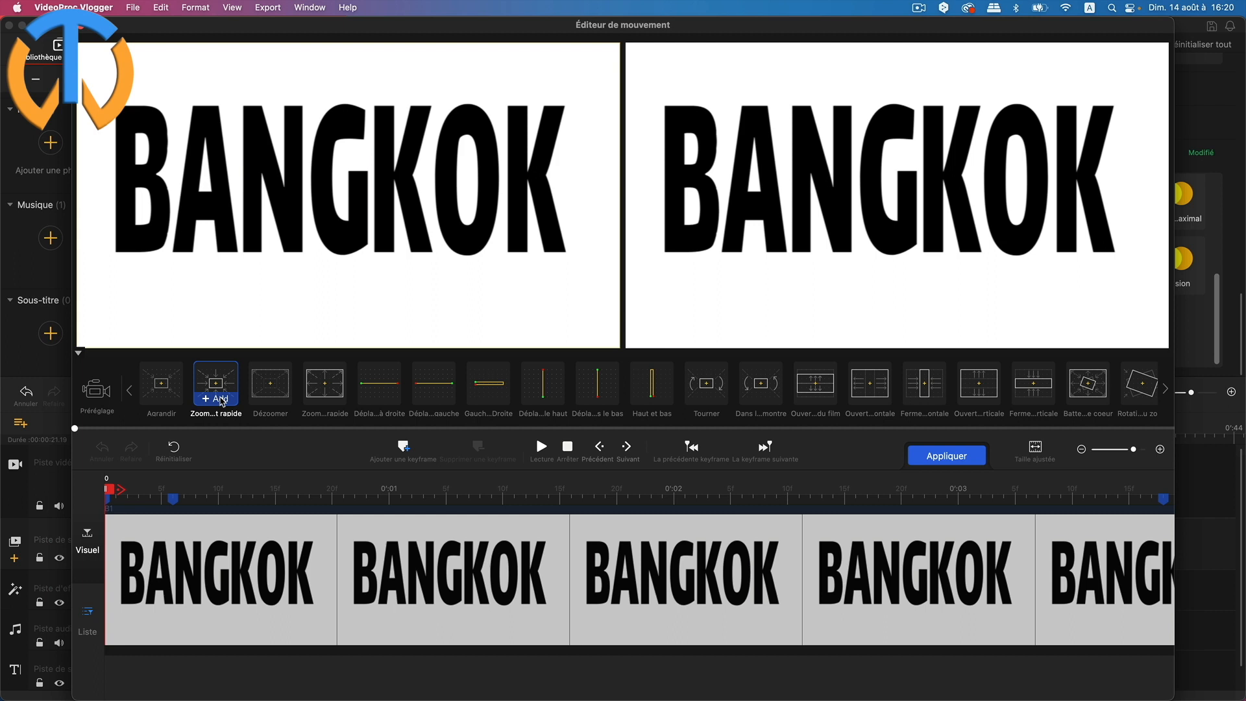
{"action": "left_click", "coordinate": [222, 399]}
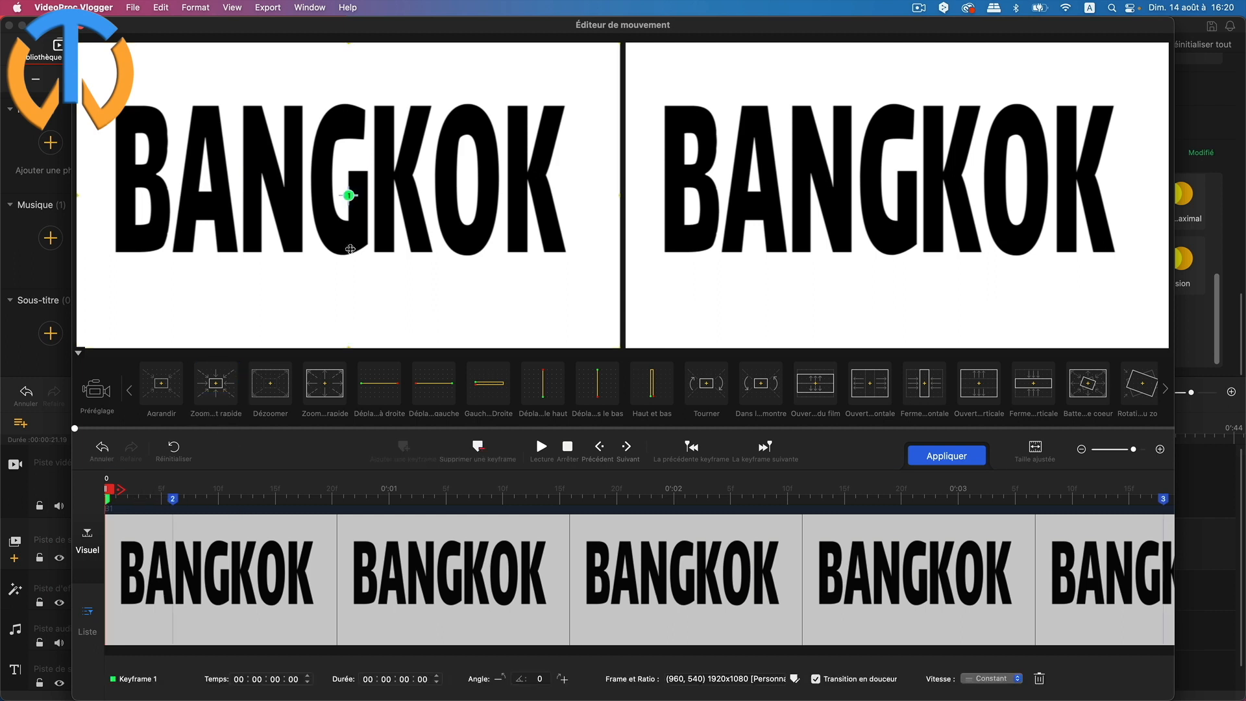
Check the zoom preset's second and third keyframes, and move keyframe 3 earlier to 00:00:01:05.
{"action": "left_click_drag", "start_coordinate": [108, 489], "coordinate": [175, 491]}
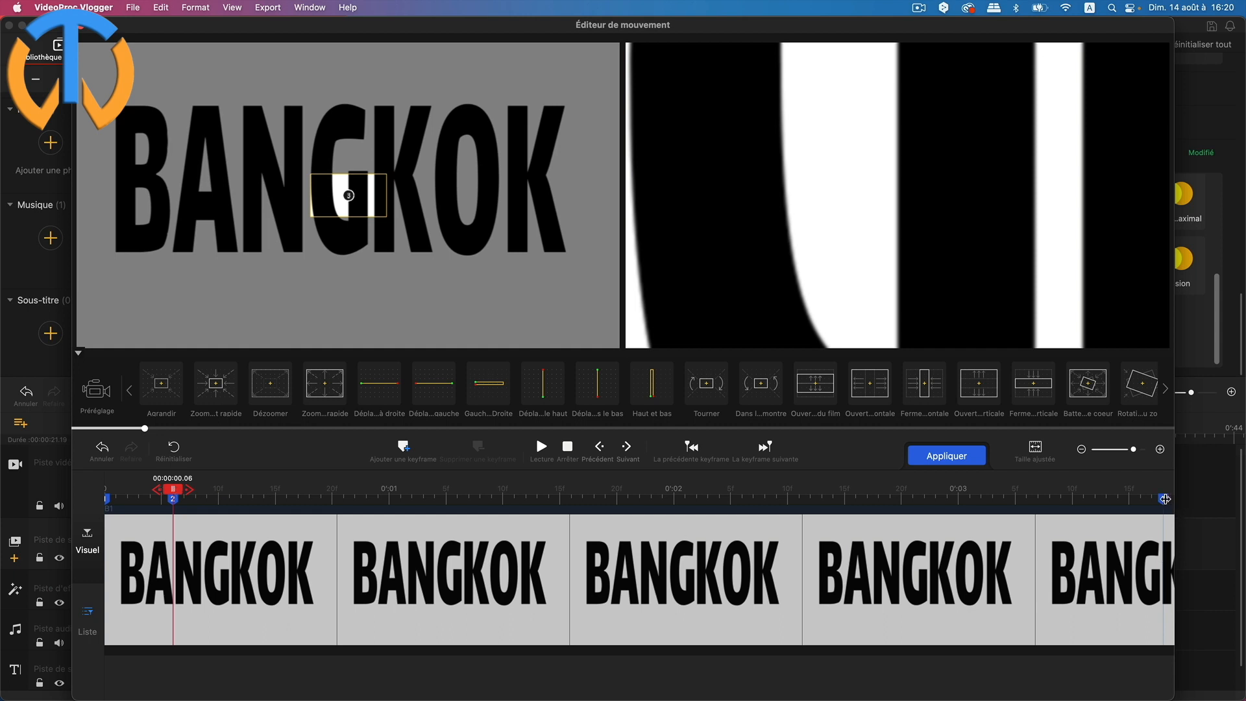
{"action": "left_click_drag", "start_coordinate": [178, 489], "coordinate": [1165, 474]}
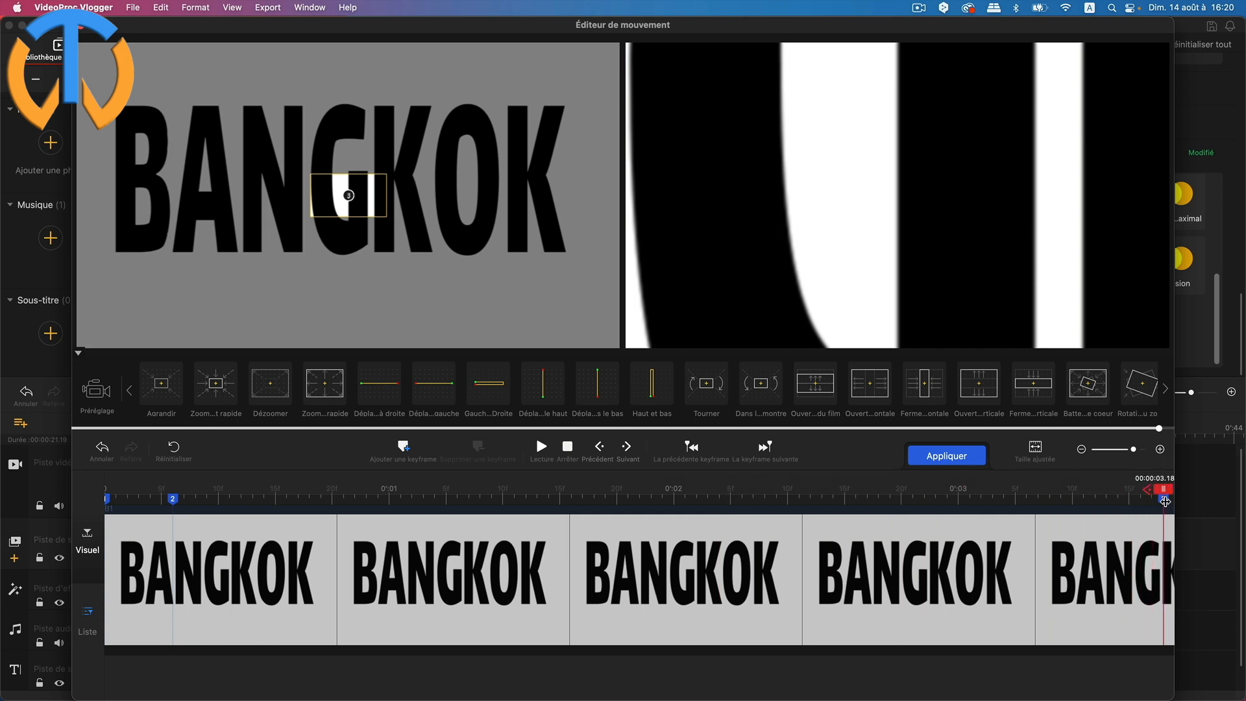
{"action": "left_click", "coordinate": [1164, 501]}
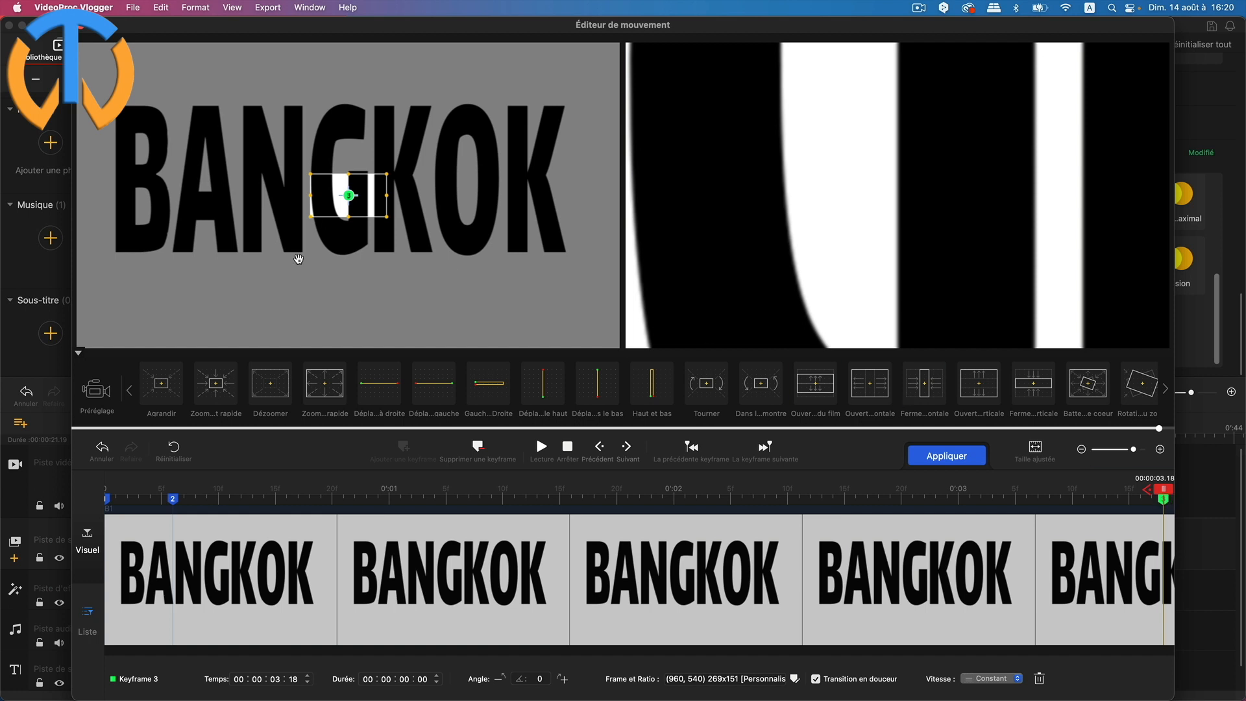
{"action": "left_click_drag", "start_coordinate": [1163, 498], "coordinate": [446, 499]}
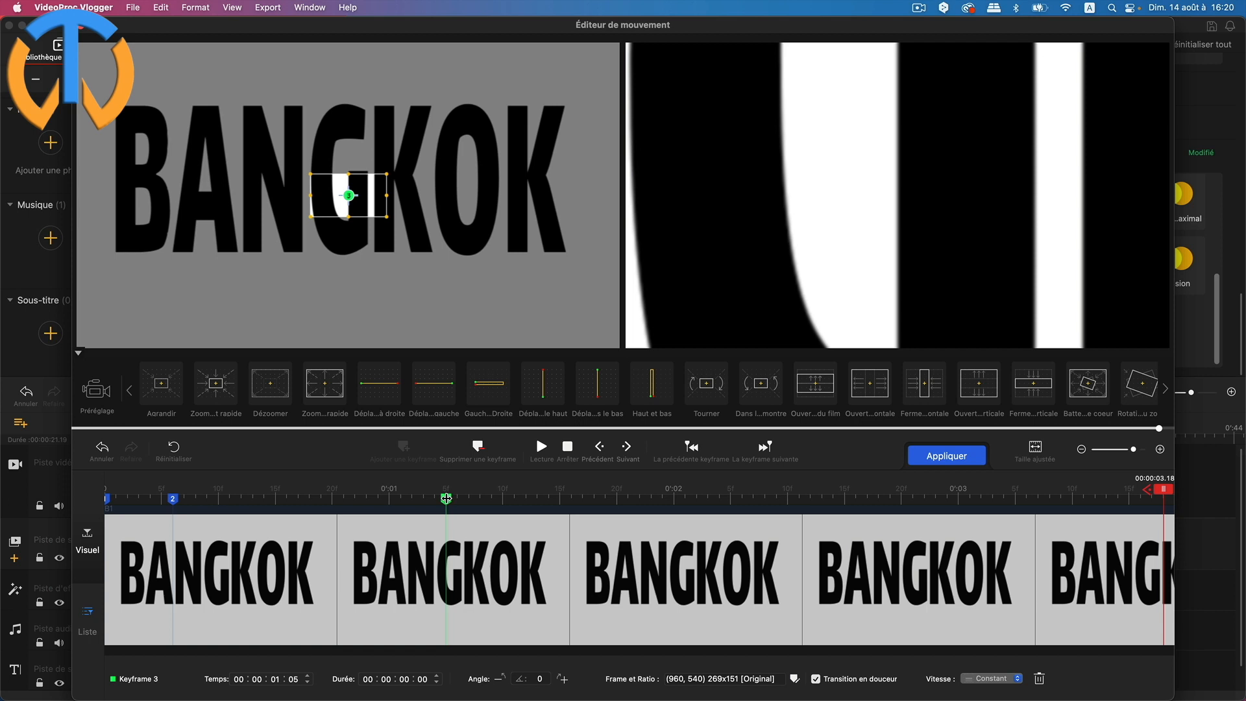
Enlarge keyframe 2's frame to about 854x621 and position it over the letters BANG.
{"action": "left_click", "coordinate": [173, 491]}
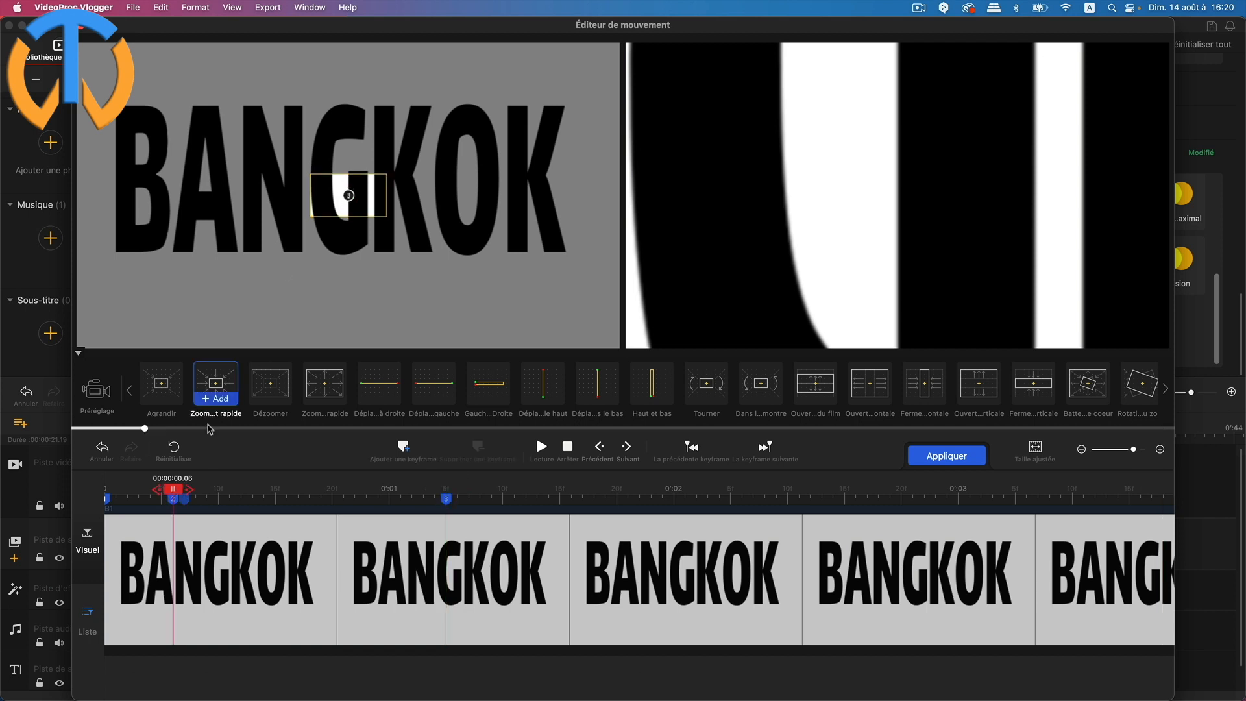
{"action": "left_click", "coordinate": [106, 497]}
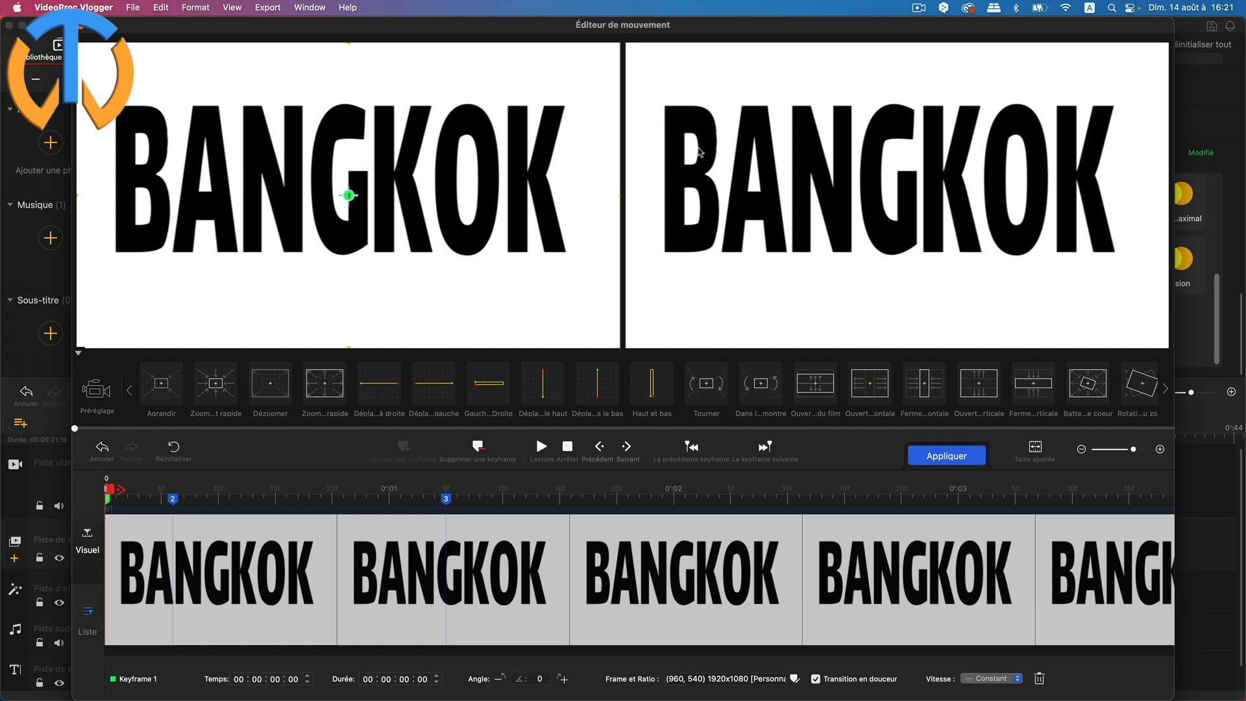
{"action": "left_click", "coordinate": [173, 498]}
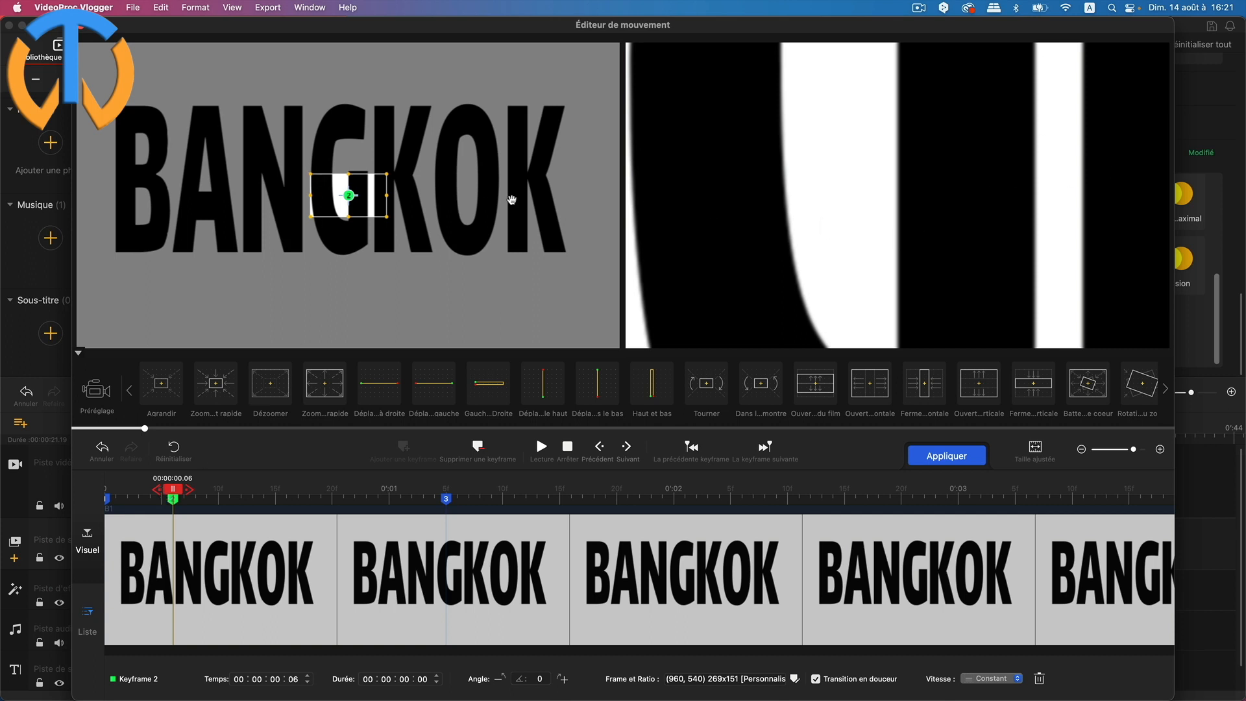
{"action": "left_click_drag", "start_coordinate": [386, 173], "coordinate": [491, 103]}
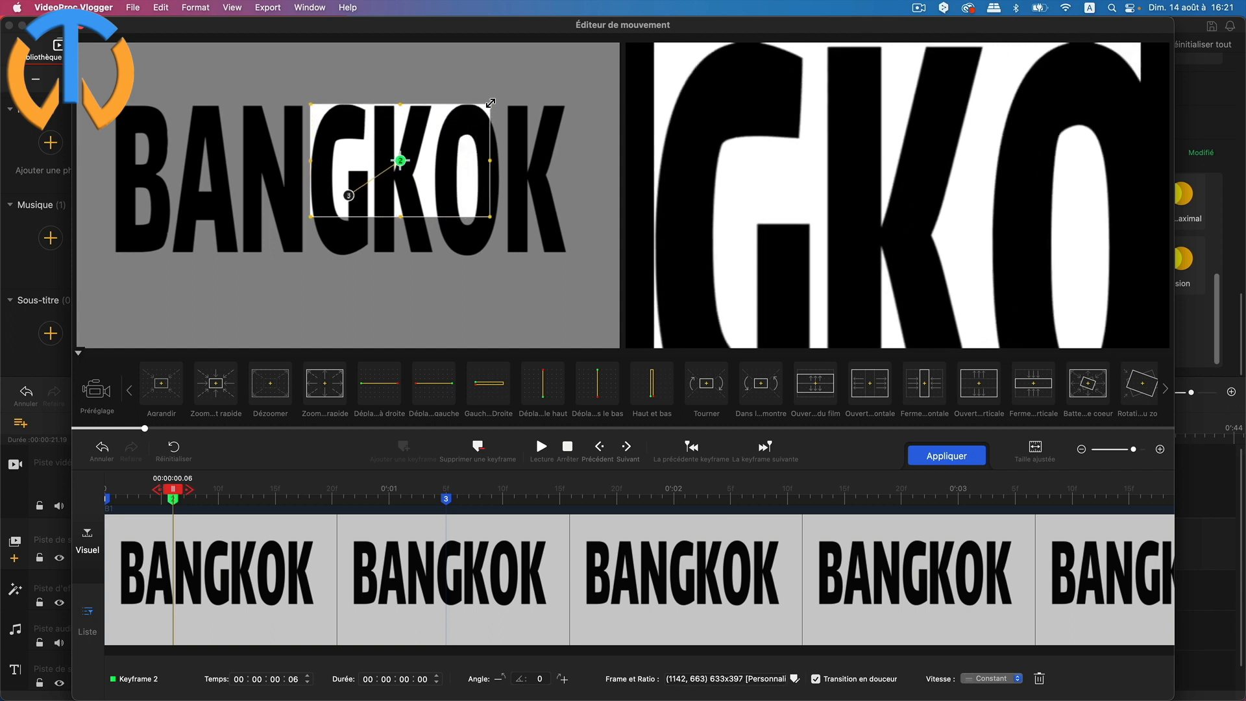
{"action": "left_click_drag", "start_coordinate": [491, 219], "coordinate": [552, 279]}
{"action": "left_click_drag", "start_coordinate": [394, 184], "coordinate": [197, 168]}
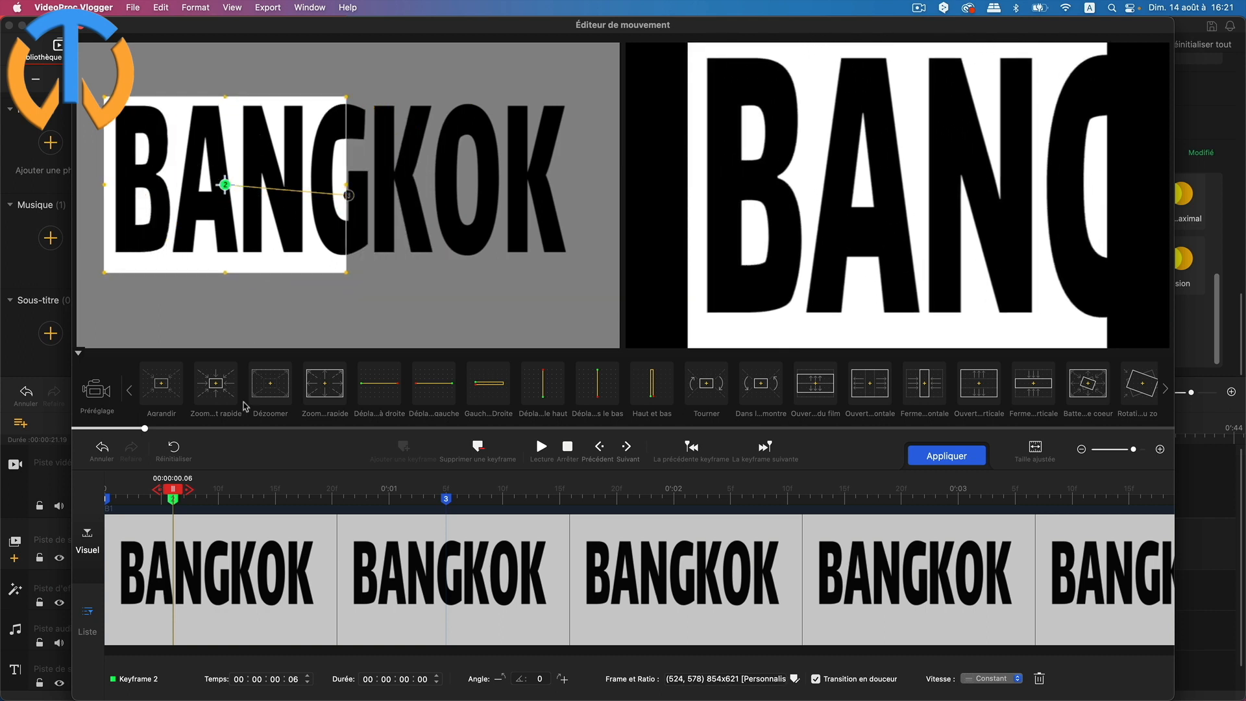
Enlarge keyframe 3's frame to about 1186x577 and position it over the end of the word, around GKOK.
{"action": "left_click", "coordinate": [446, 500]}
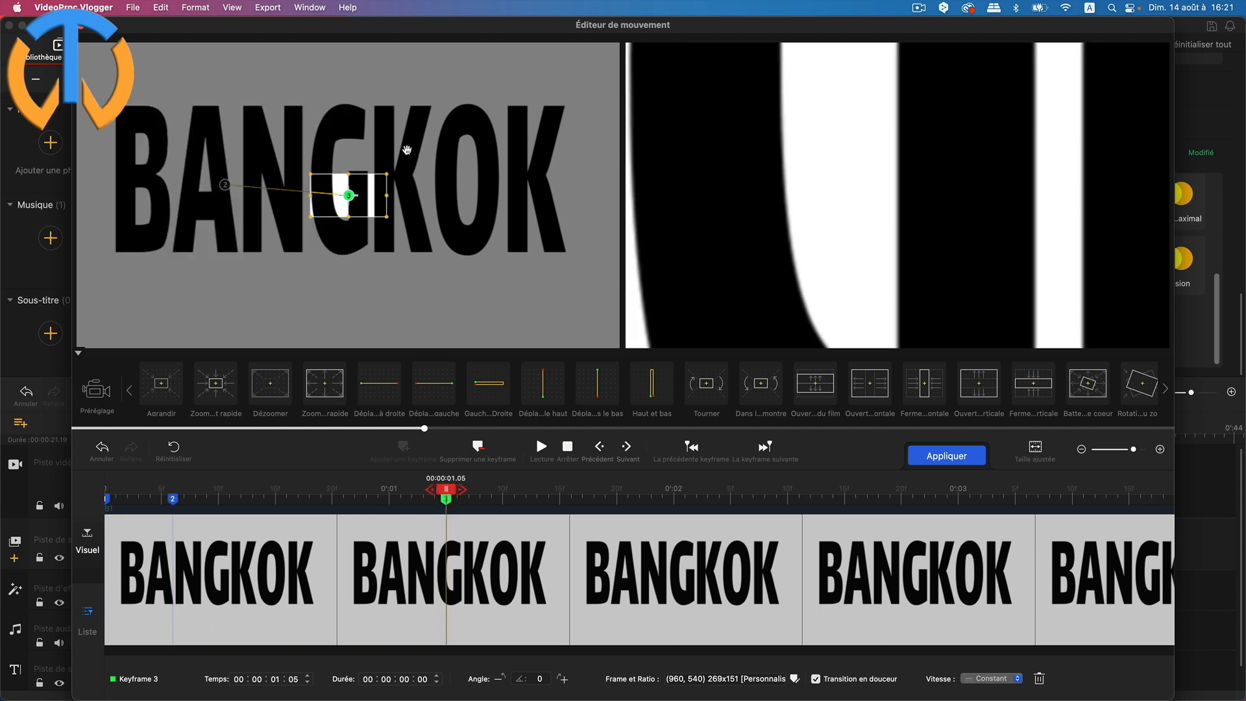
{"action": "left_click_drag", "start_coordinate": [384, 174], "coordinate": [562, 100]}
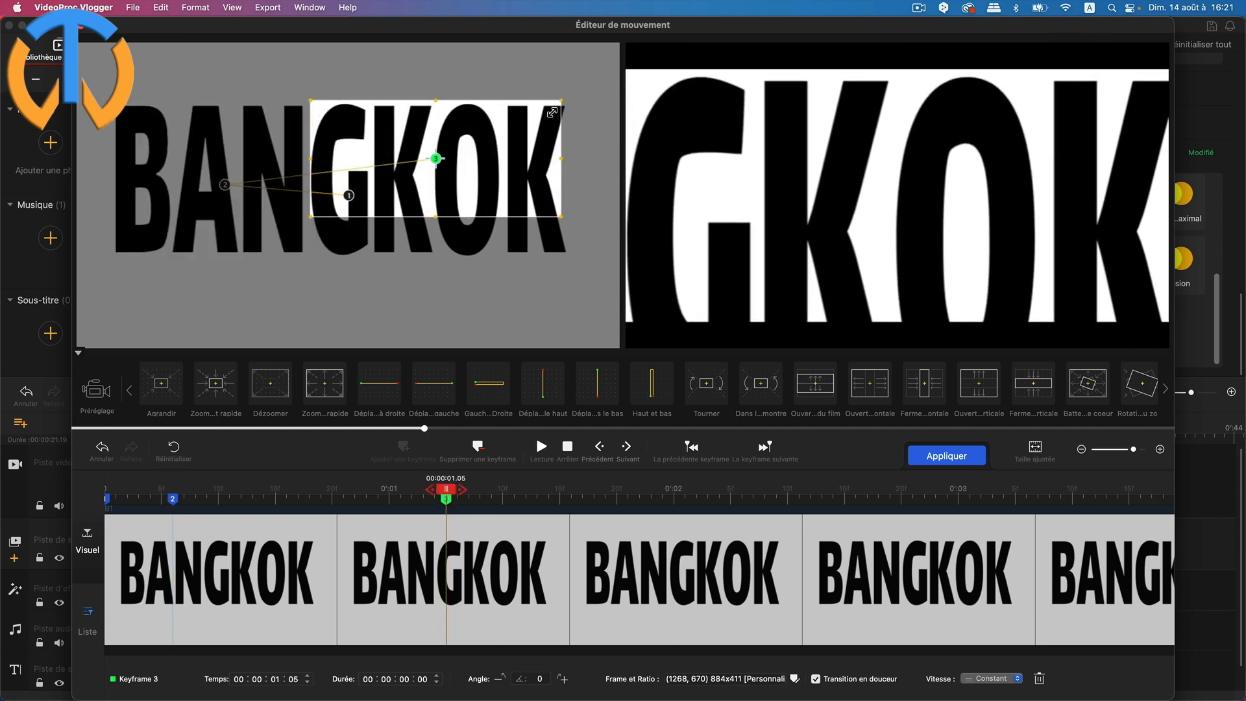
{"action": "left_click_drag", "start_coordinate": [561, 217], "coordinate": [597, 264]}
{"action": "left_click_drag", "start_coordinate": [310, 182], "coordinate": [260, 182]}
{"action": "left_click_drag", "start_coordinate": [456, 198], "coordinate": [521, 197]}
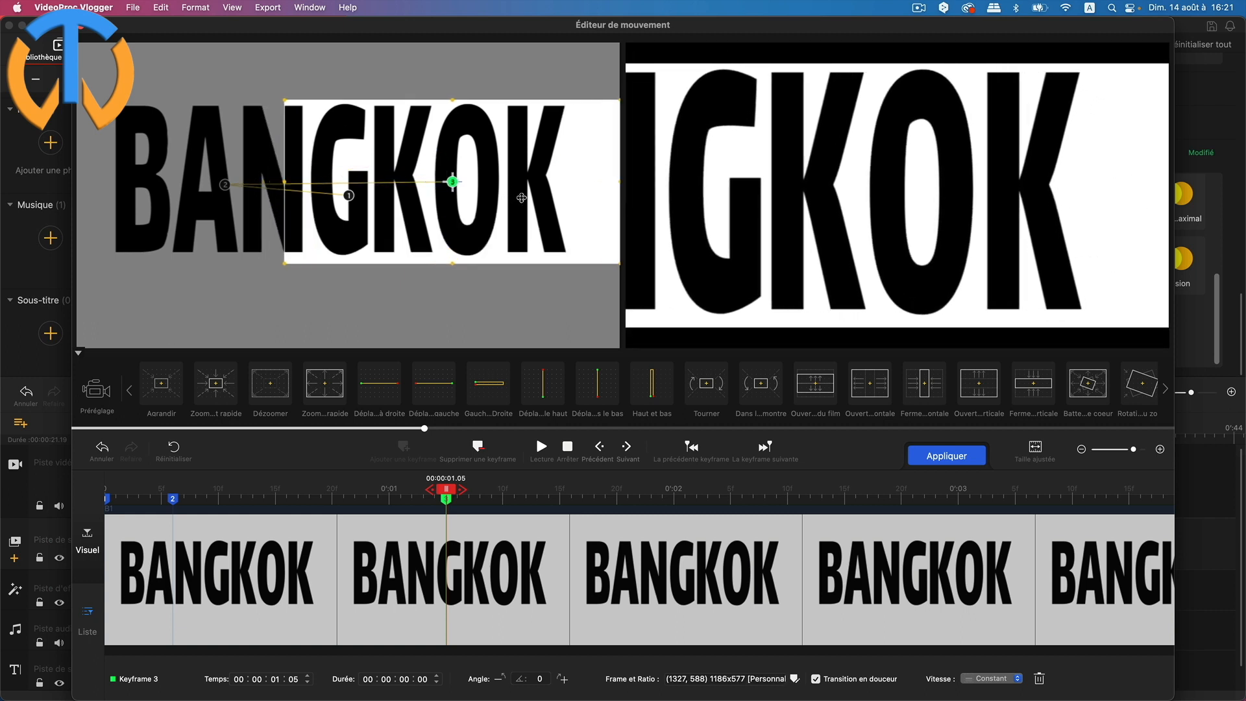
Add the vertical opening motion preset to the B1 title at 00:00:01.09.
{"action": "left_click_drag", "start_coordinate": [449, 493], "coordinate": [493, 500]}
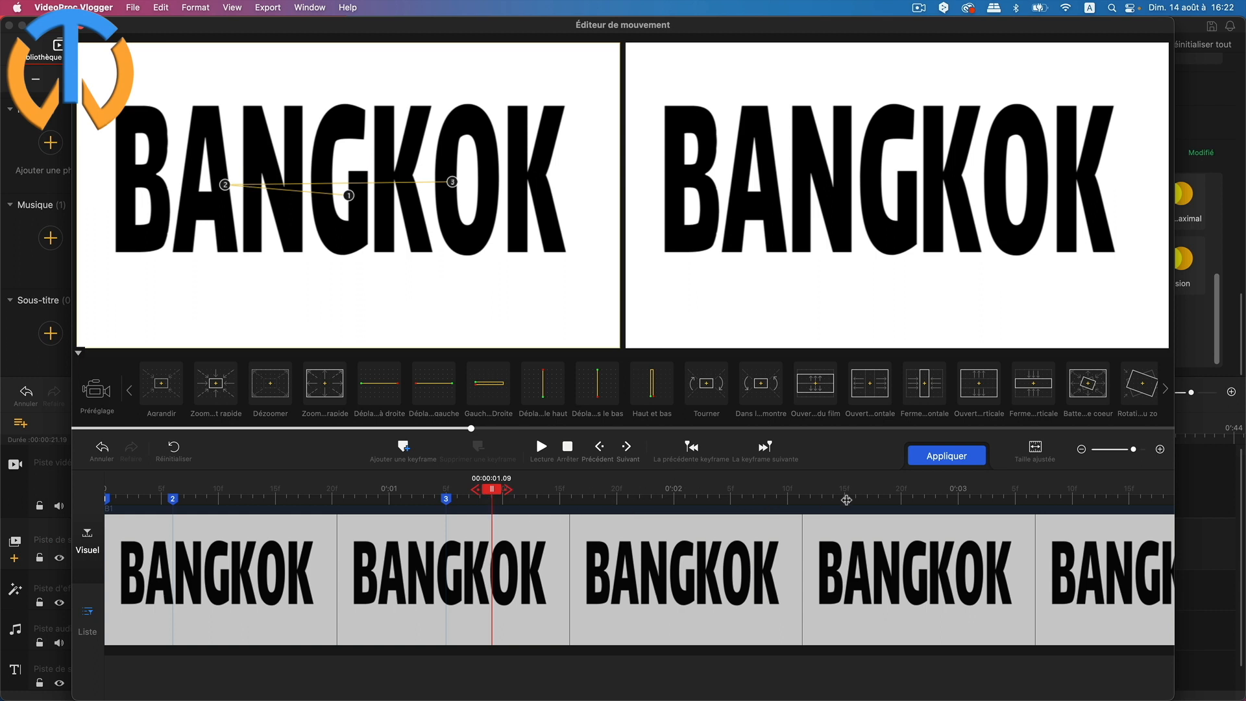
{"action": "left_click", "coordinate": [991, 395]}
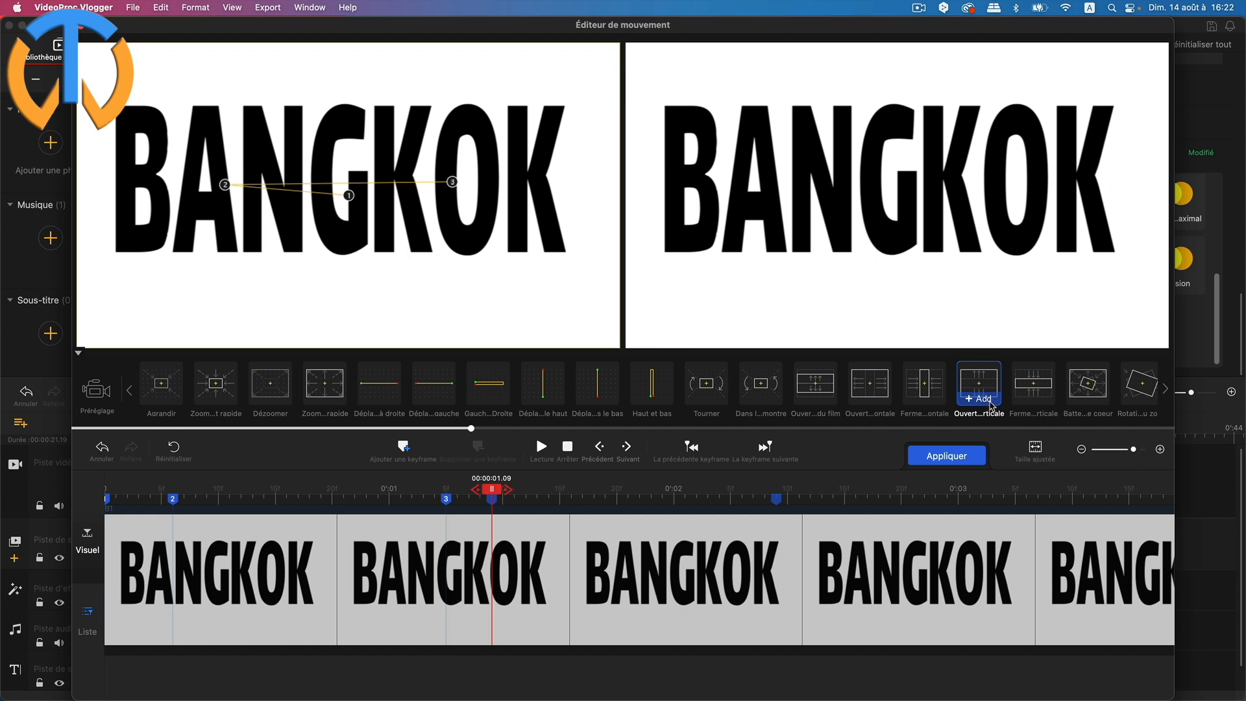
{"action": "left_click", "coordinate": [981, 398]}
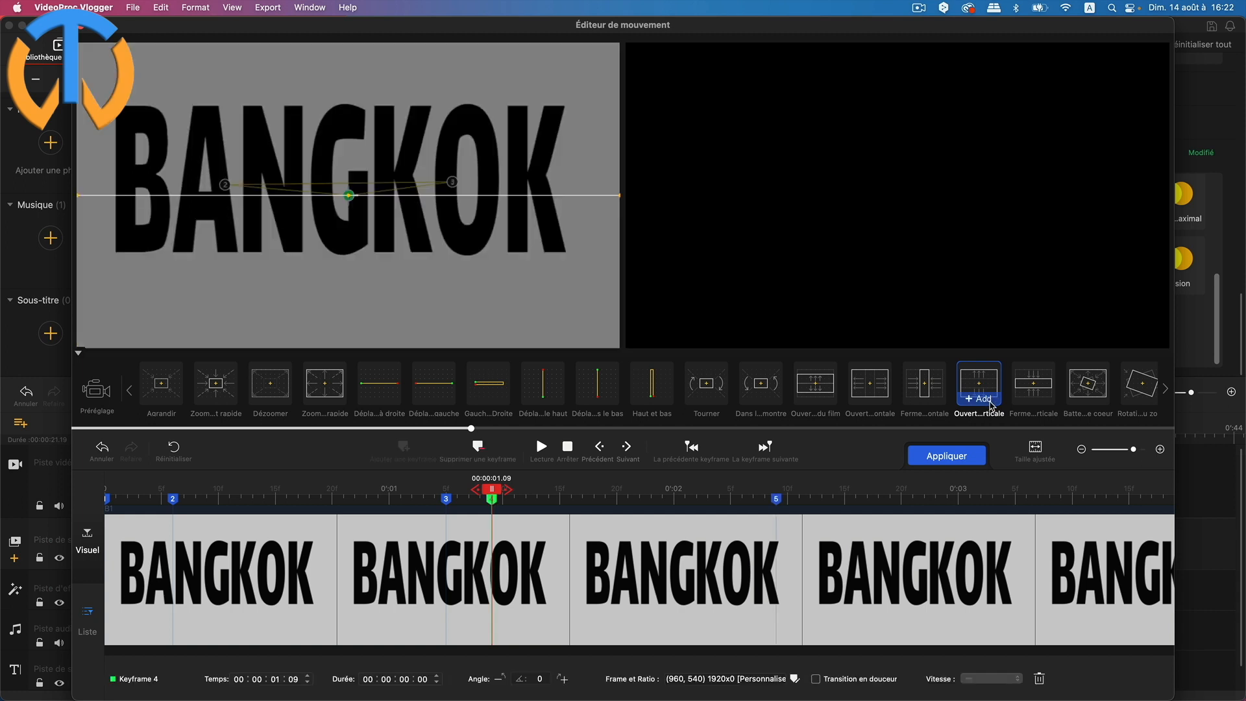
Browse the remaining motion presets, add Pousser 1 at 00:00:02.23, and return the playhead to the start.
{"action": "left_click_drag", "start_coordinate": [495, 491], "coordinate": [936, 494]}
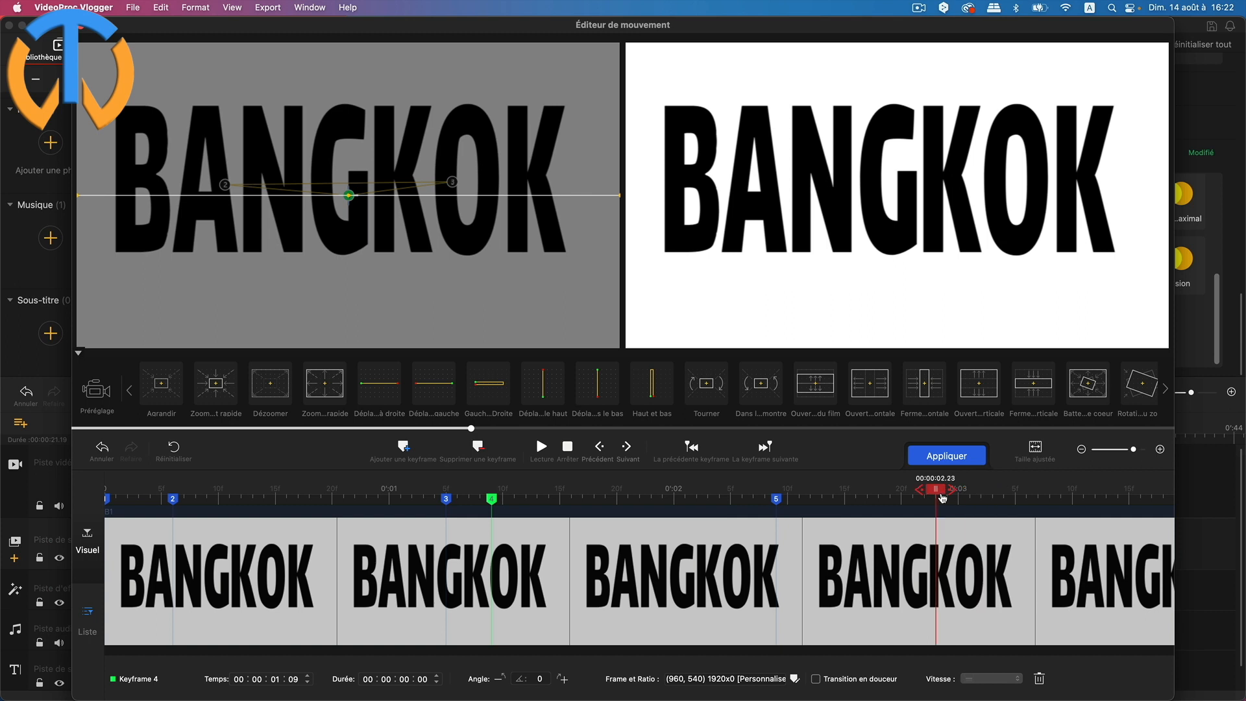
{"action": "left_click", "coordinate": [1069, 384]}
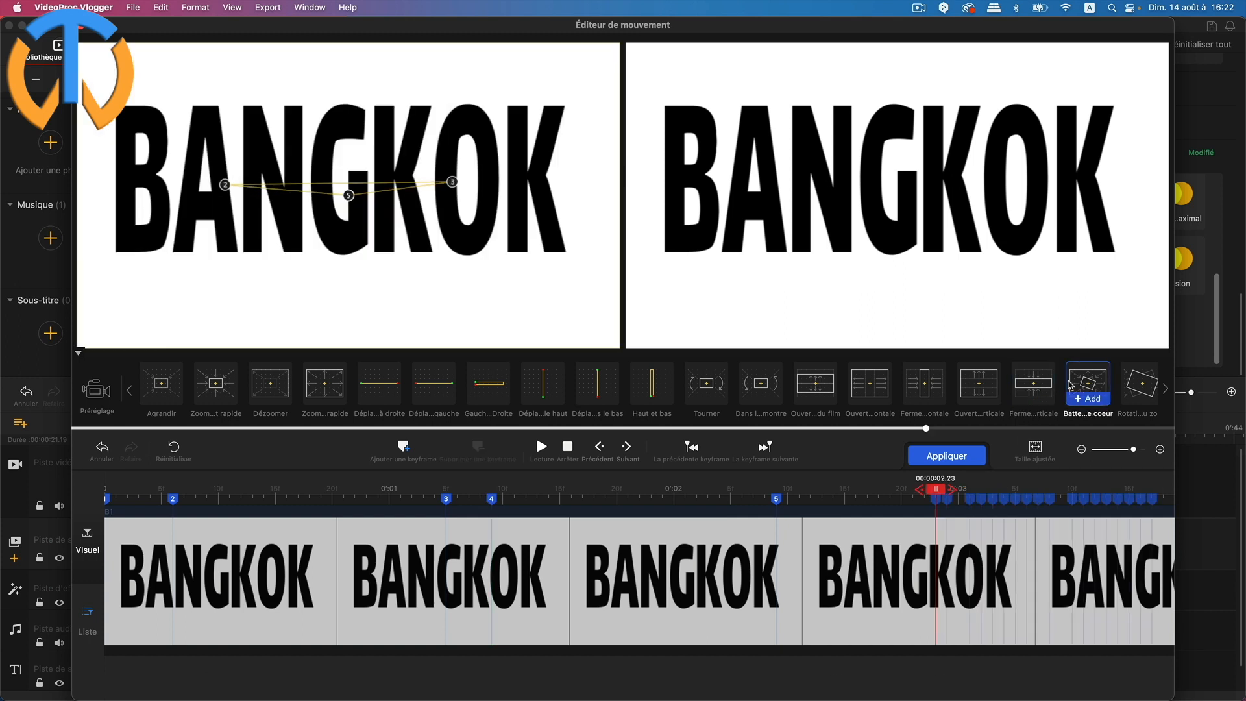
{"action": "left_click", "coordinate": [1165, 393]}
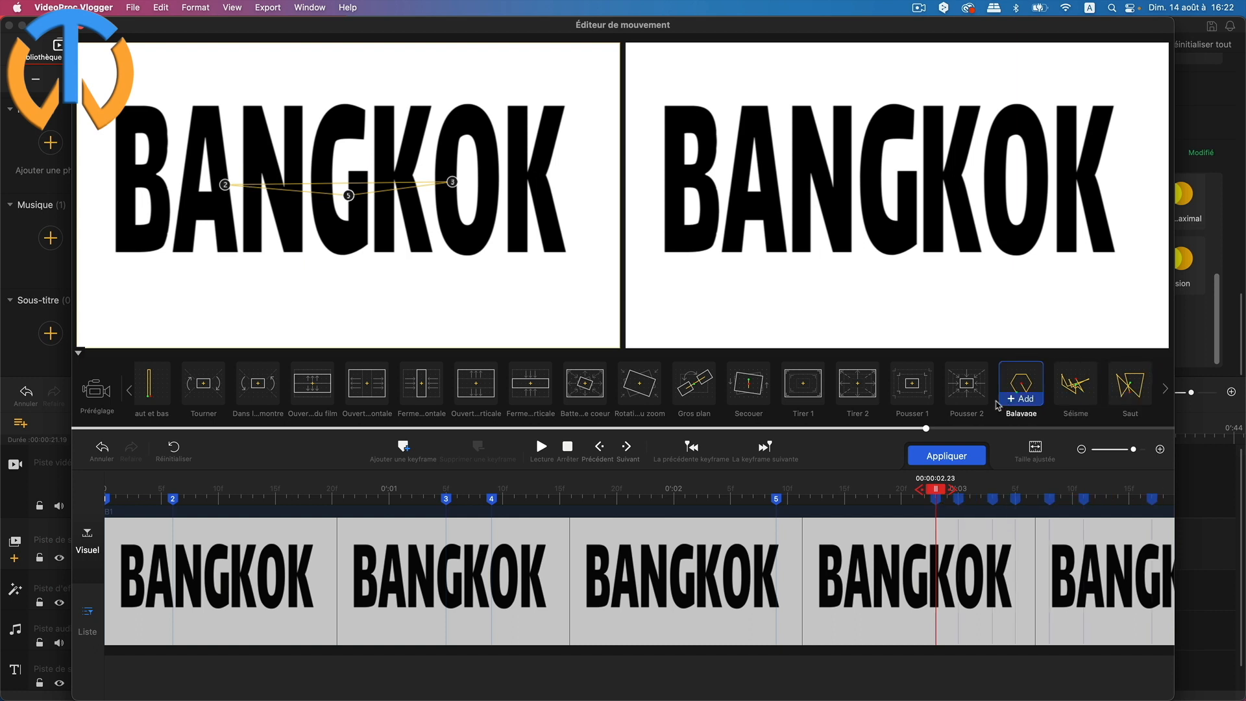
{"action": "left_click", "coordinate": [914, 401]}
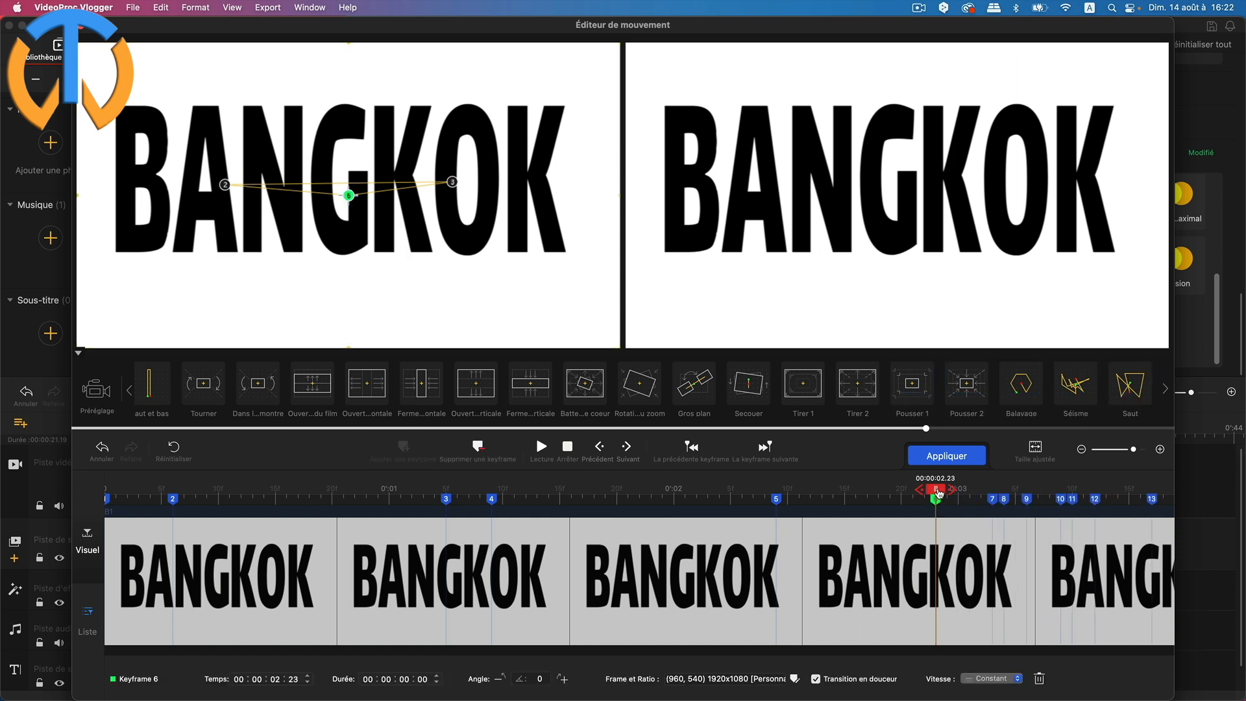
{"action": "left_click_drag", "start_coordinate": [941, 493], "coordinate": [40, 462]}
{"action": "left_click", "coordinate": [186, 400]}
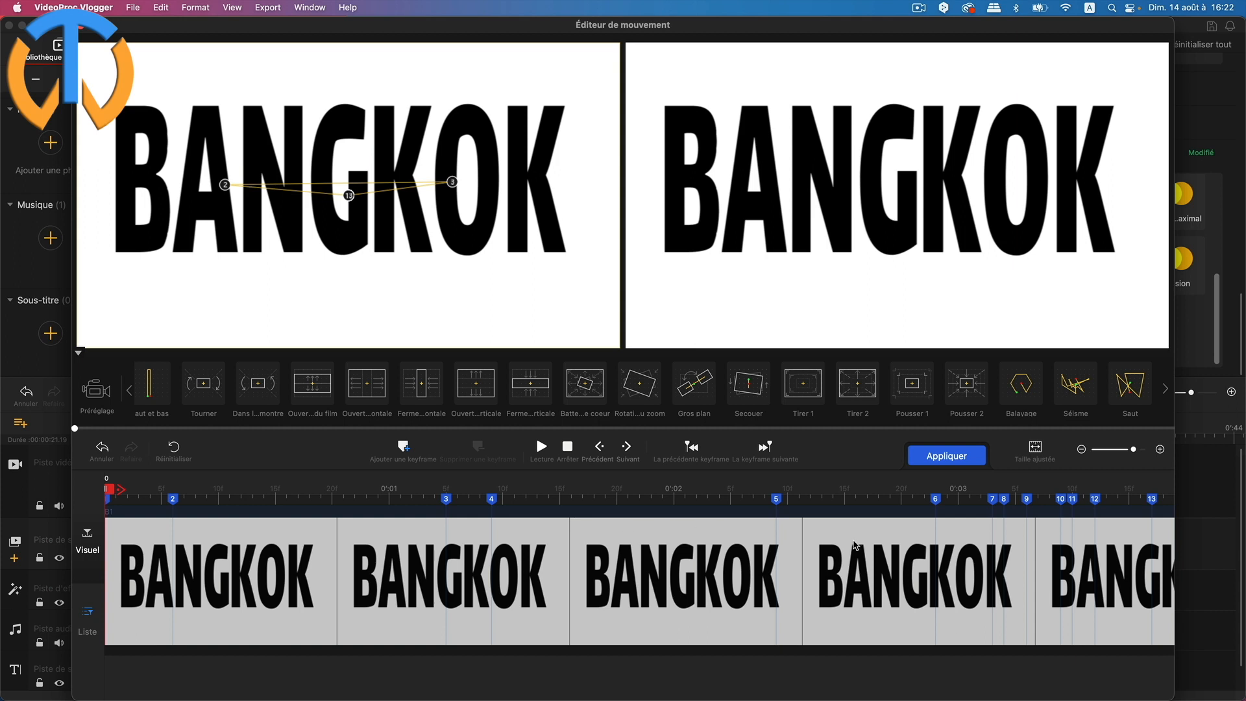
Apply the motion to the first B1 title and play the sequence from the start to preview it.
{"action": "left_click", "coordinate": [966, 456]}
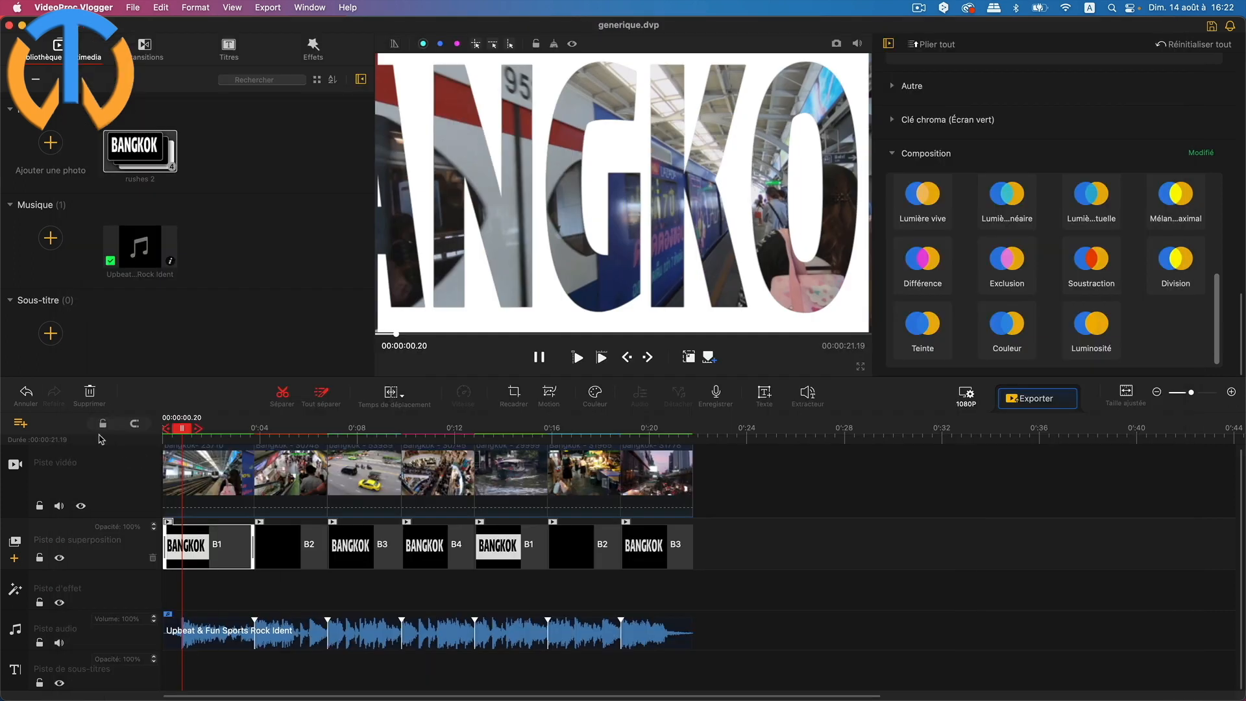
{"action": "left_click_drag", "start_coordinate": [183, 429], "coordinate": [143, 430]}
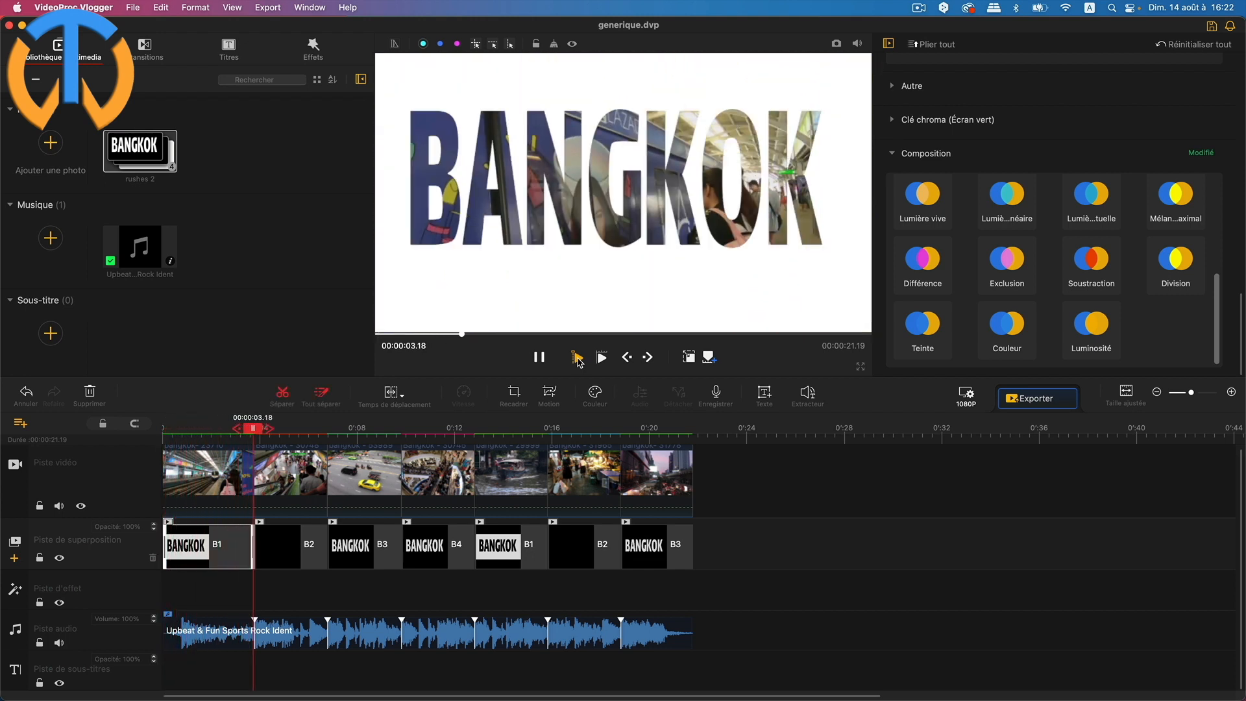
{"action": "left_click", "coordinate": [577, 357]}
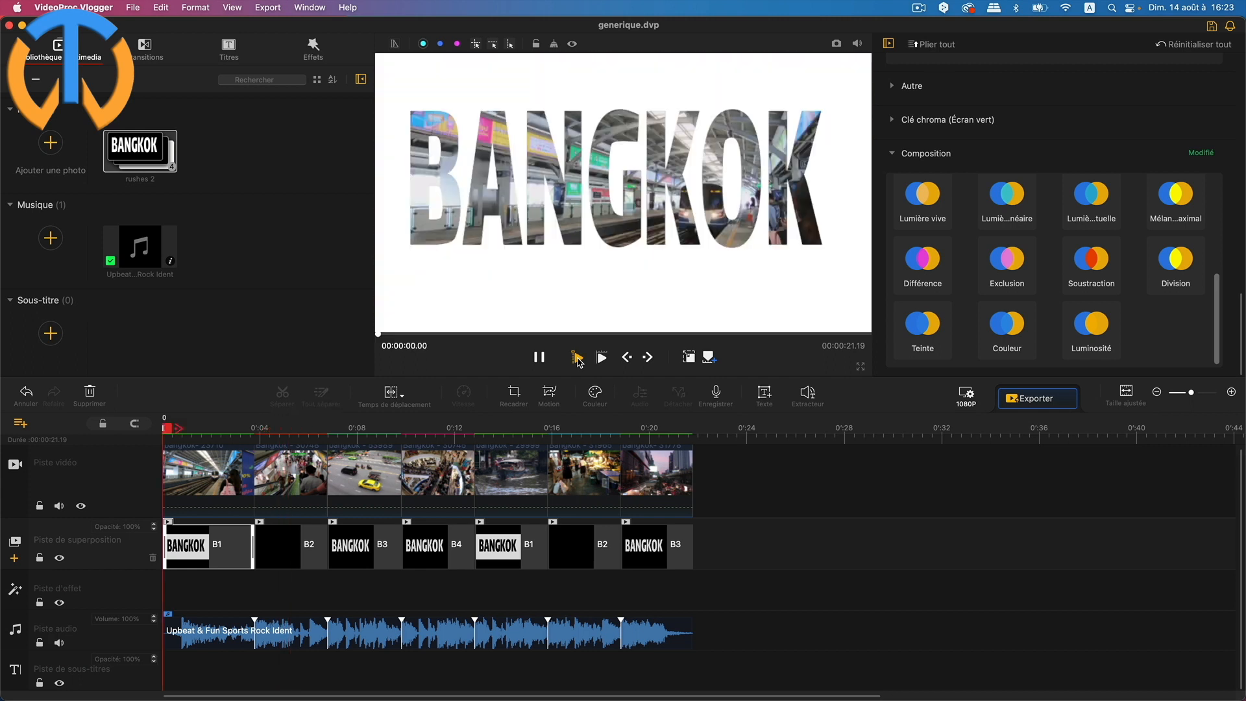
Add the Tirer 2 motion preset to the first B2 title and apply the motion.
{"action": "left_click", "coordinate": [289, 544]}
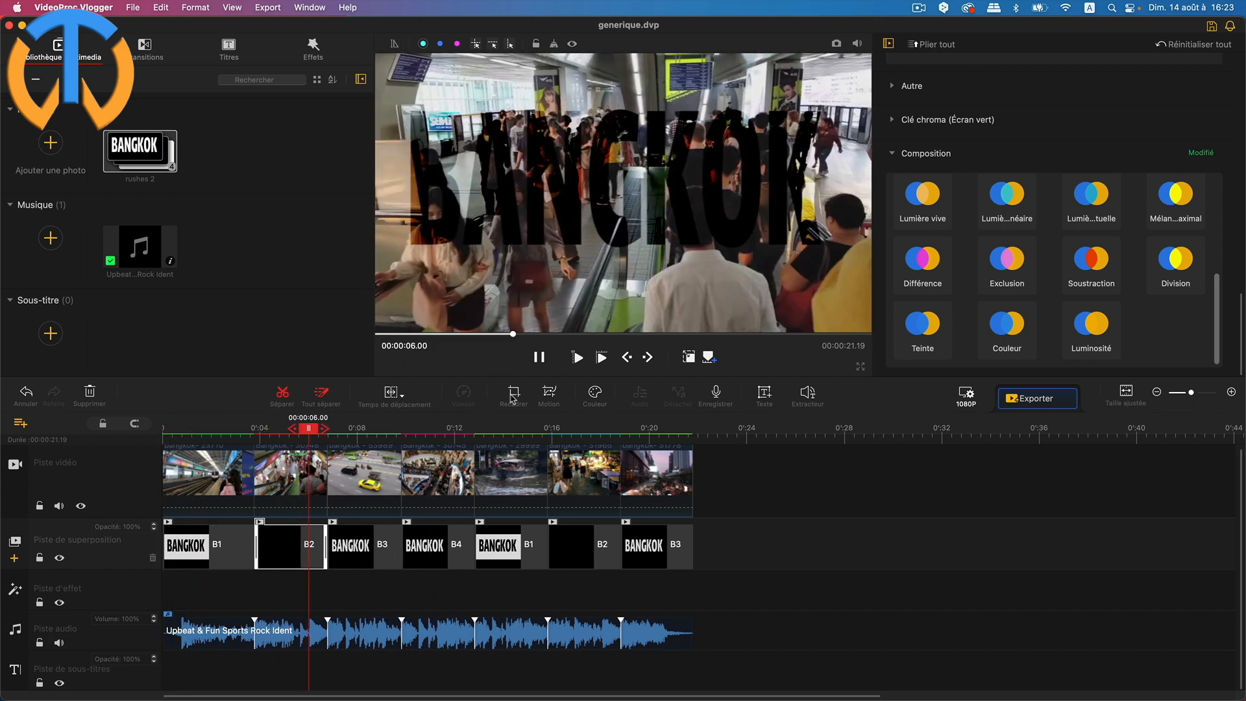
{"action": "left_click", "coordinate": [544, 395]}
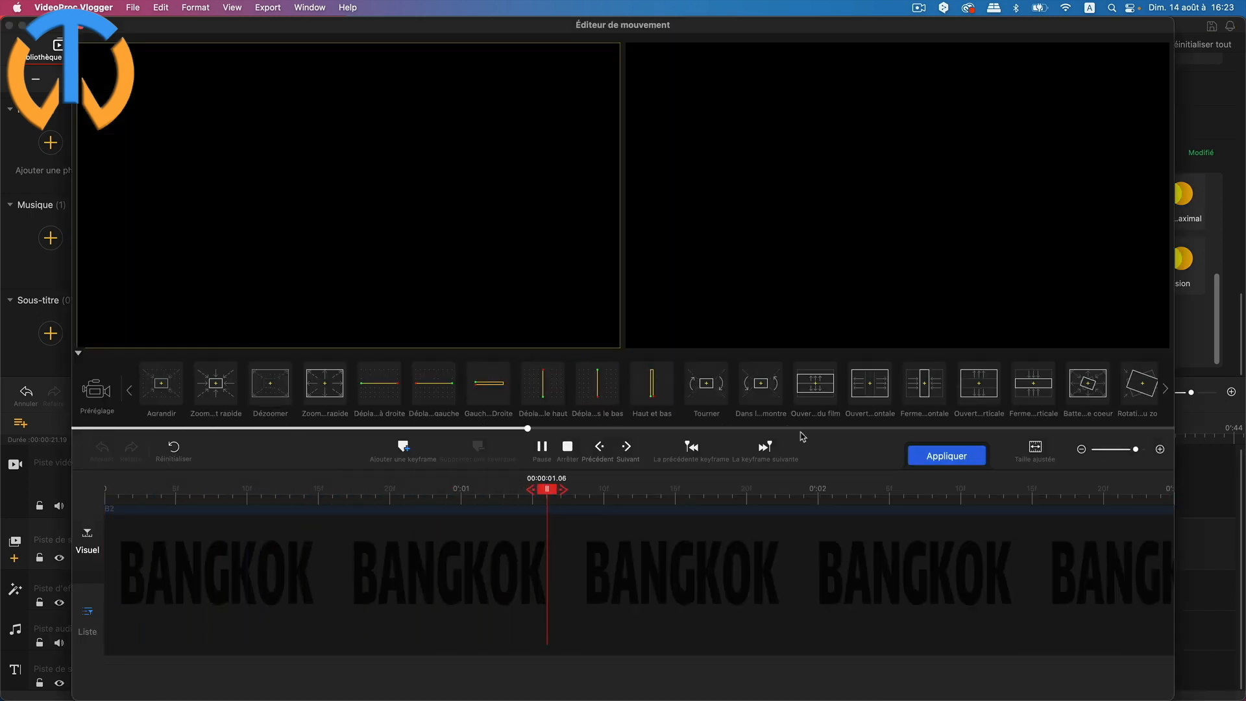
{"action": "mouse_move", "coordinate": [1126, 399]}
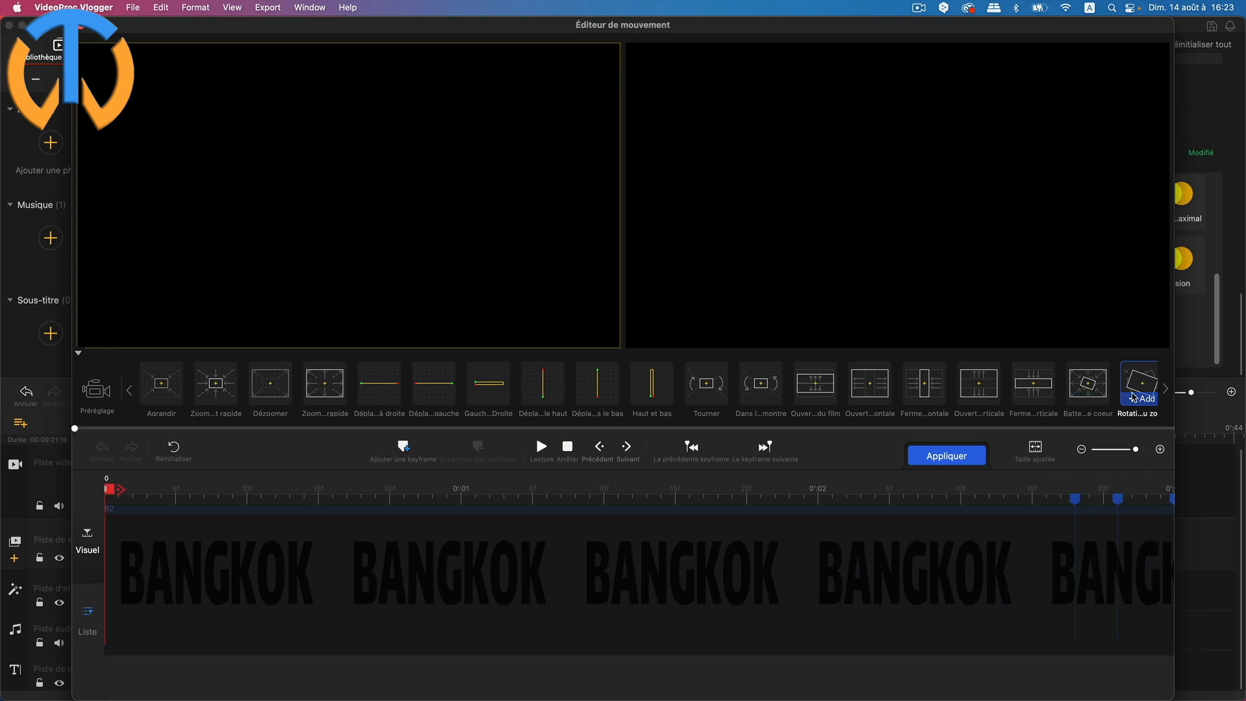
{"action": "left_click", "coordinate": [1165, 388]}
{"action": "left_click", "coordinate": [862, 402]}
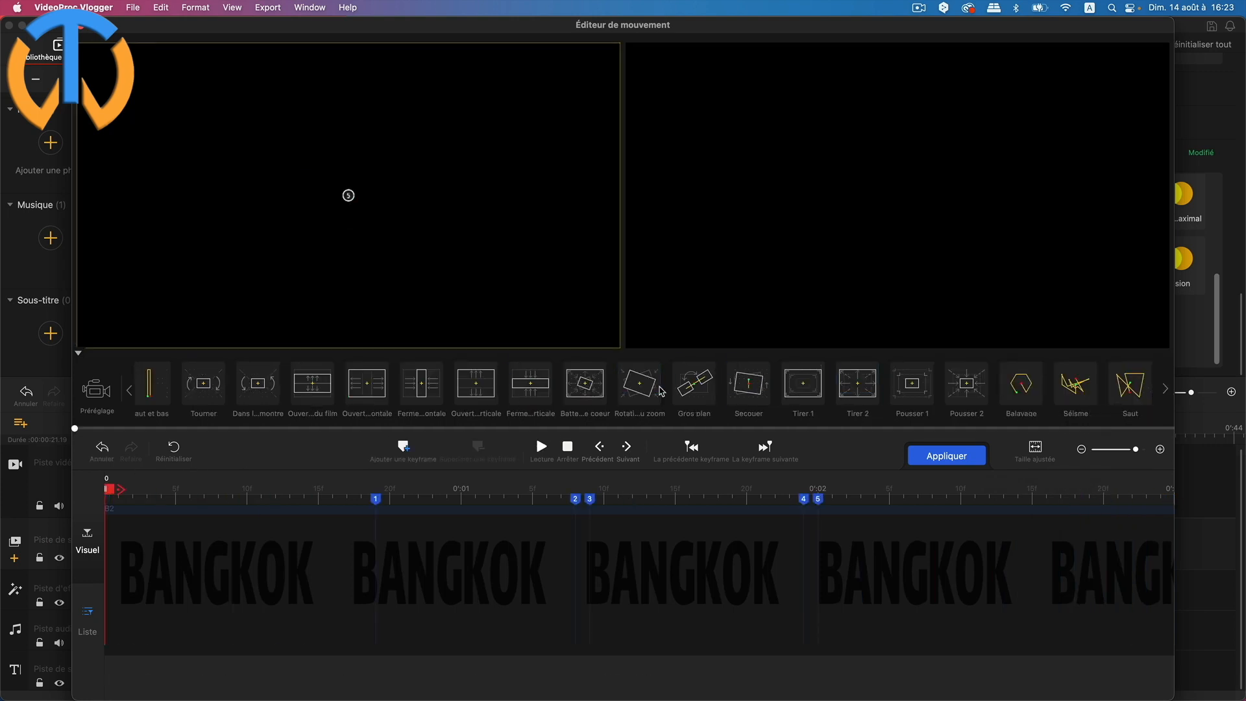
{"action": "left_click", "coordinate": [947, 456]}
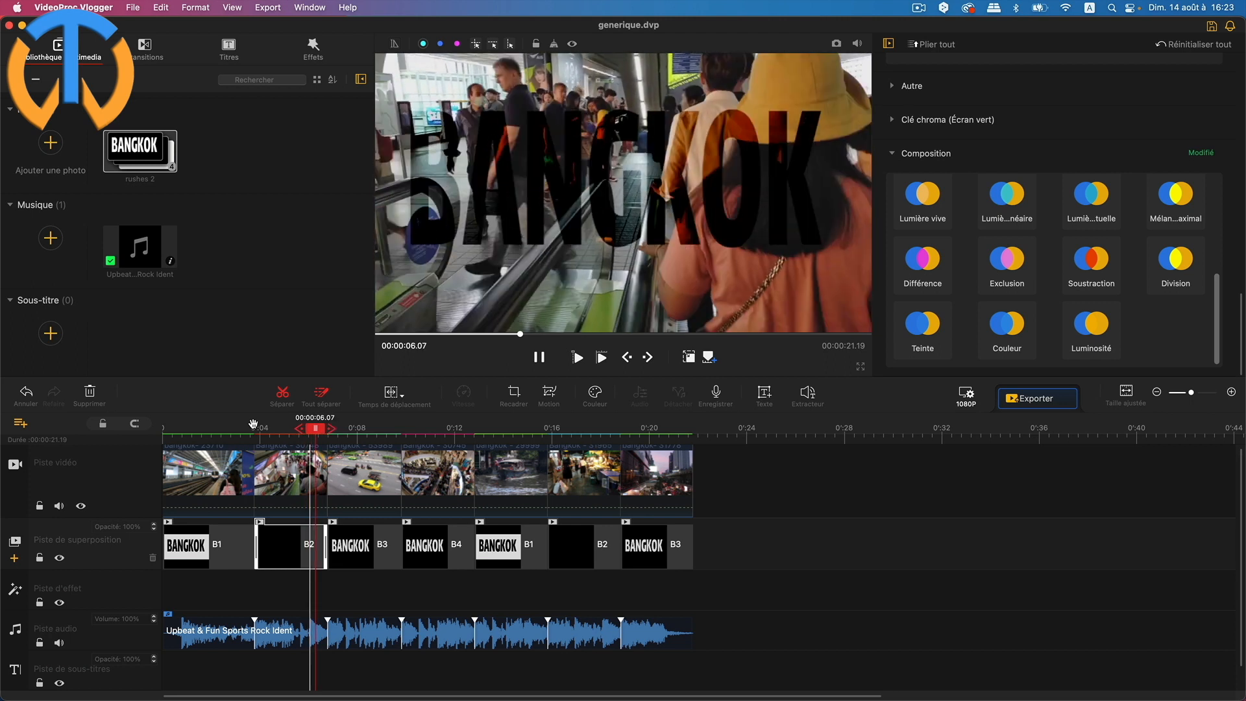
Add the film opening motion preset to the first B3 title at 00:00:01.21 and apply the motion.
{"action": "left_click", "coordinate": [355, 557]}
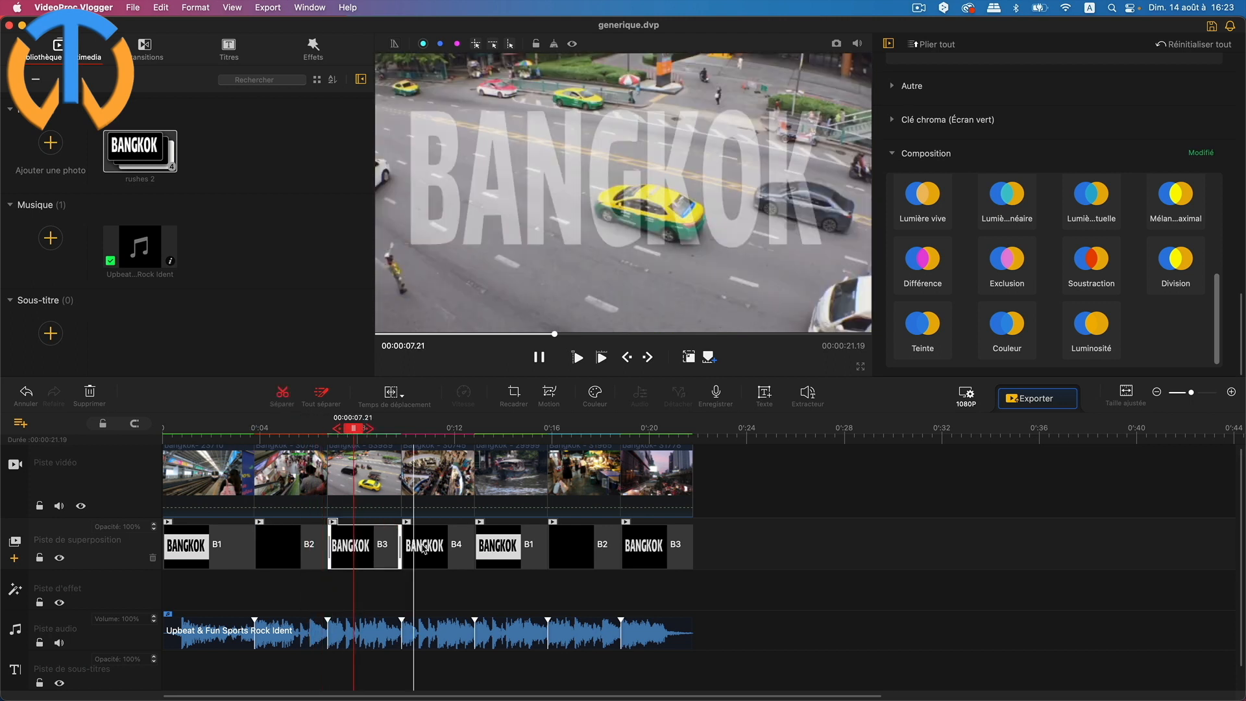
{"action": "left_click", "coordinate": [550, 393]}
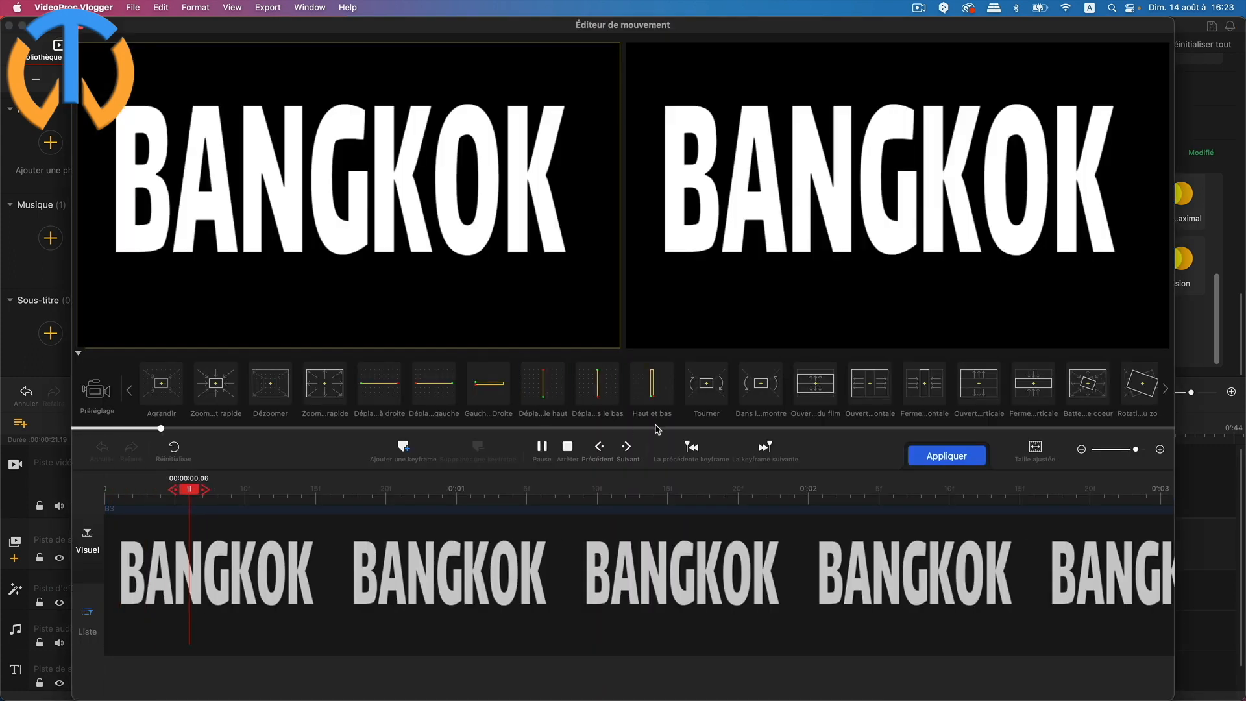
{"action": "left_click", "coordinate": [811, 399]}
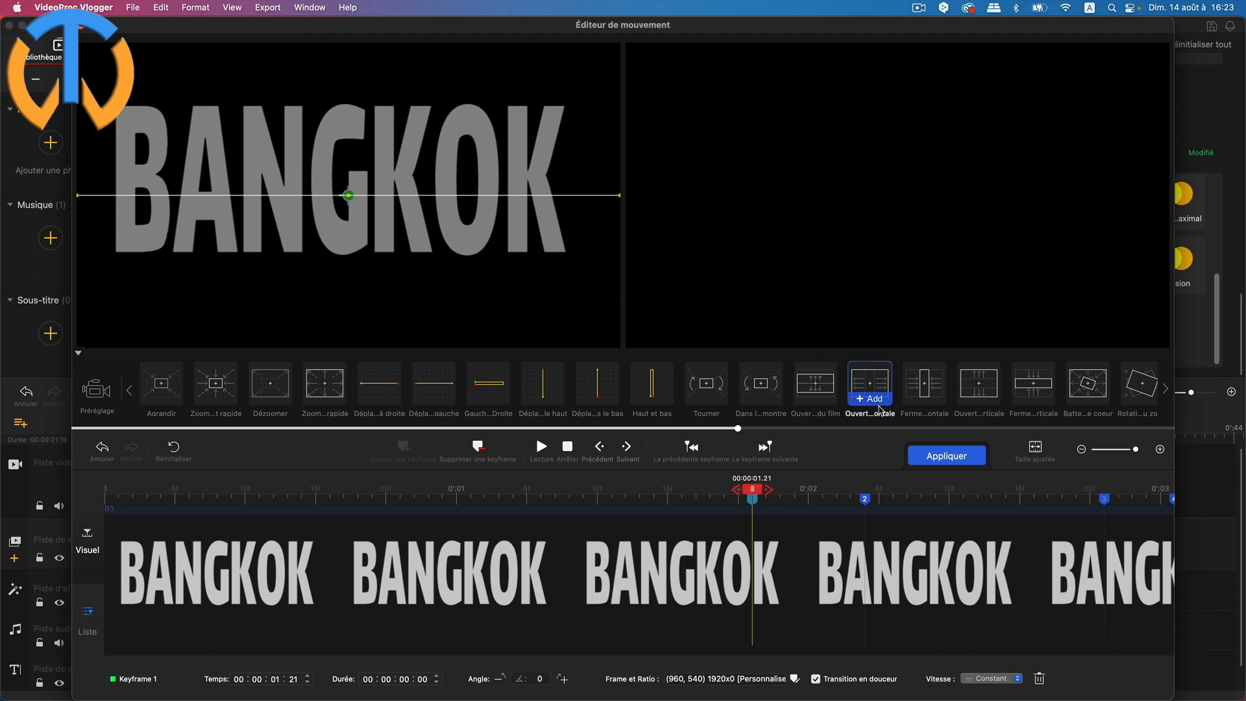
{"action": "left_click_drag", "start_coordinate": [751, 492], "coordinate": [129, 480]}
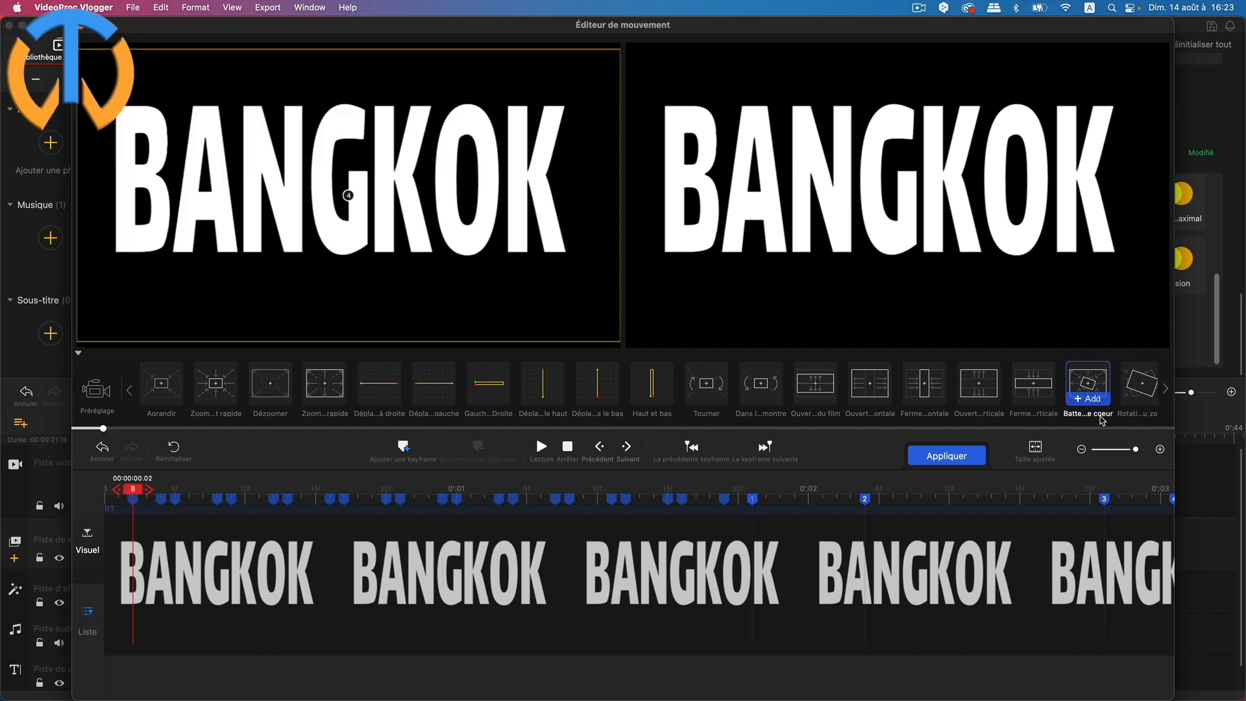
{"action": "scroll", "coordinate": [1101, 421], "scroll_direction": "right", "scroll_amount": 5}
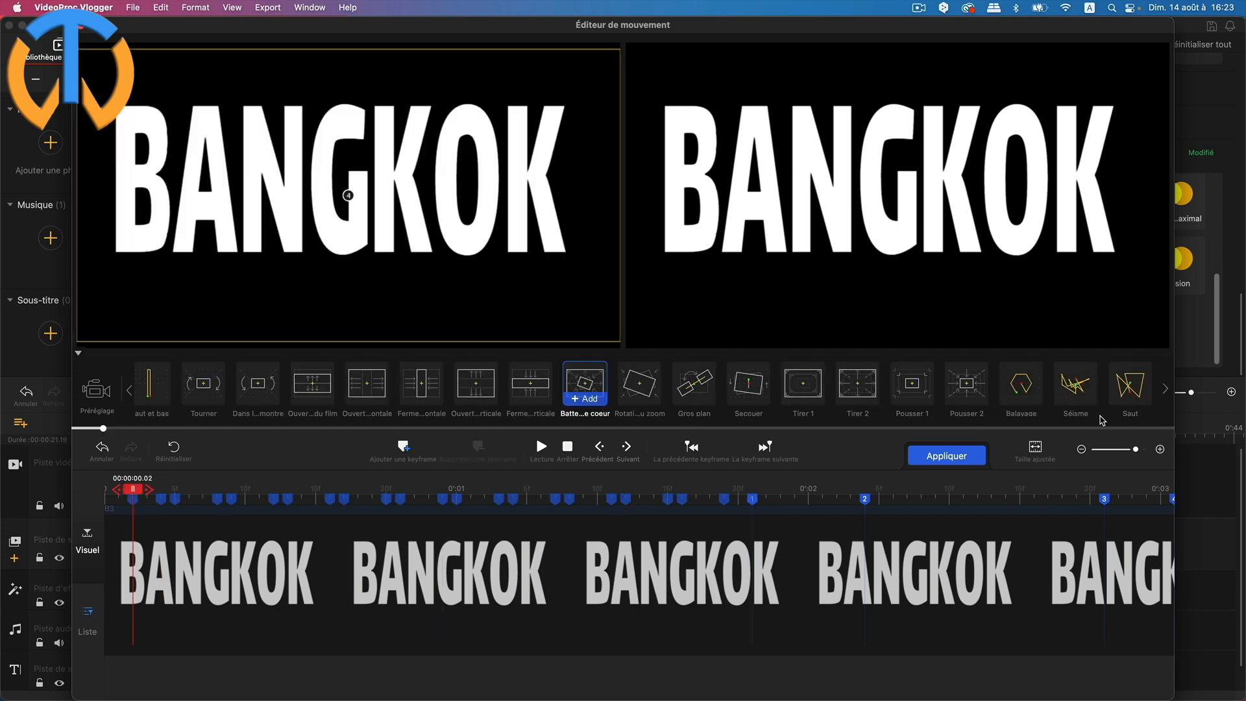
{"action": "left_click", "coordinate": [968, 456]}
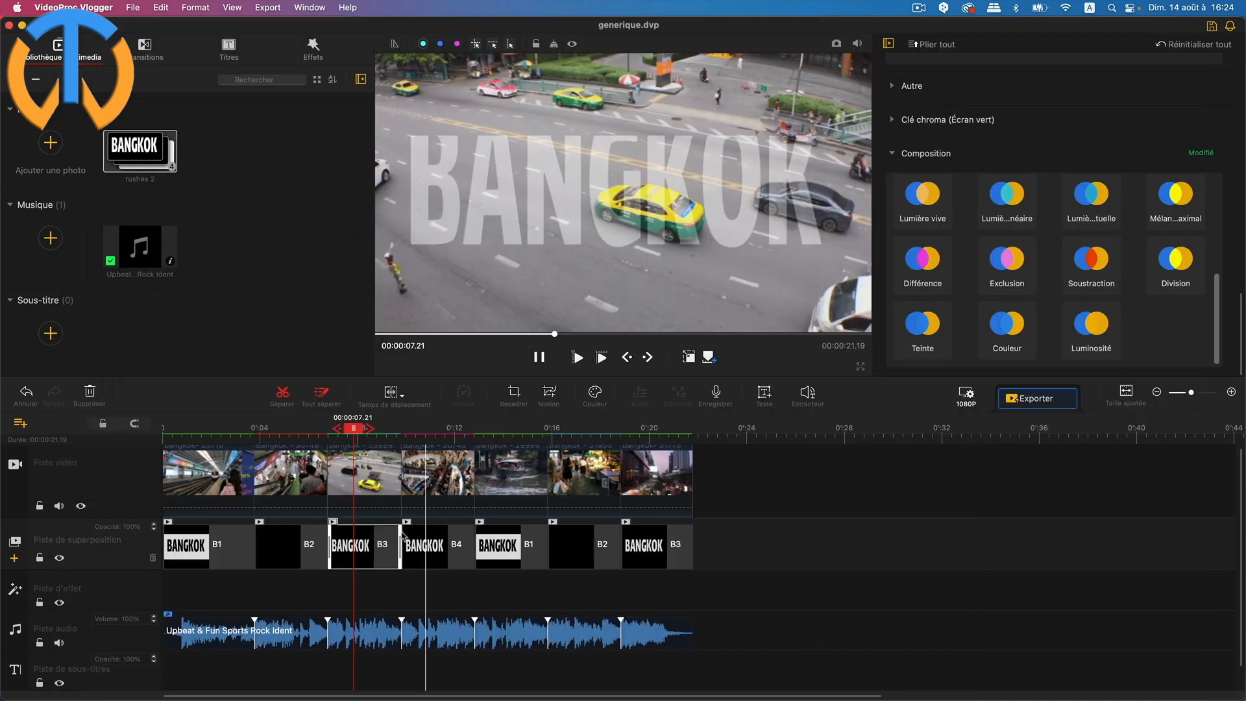
Apply the B4 title's motion and add the clock-direction rotation preset to the second B1 title from its start.
{"action": "double_click", "coordinate": [438, 558]}
{"action": "left_click", "coordinate": [951, 463]}
{"action": "left_click", "coordinate": [505, 552]}
{"action": "left_click", "coordinate": [592, 393]}
{"action": "left_click", "coordinate": [775, 401]}
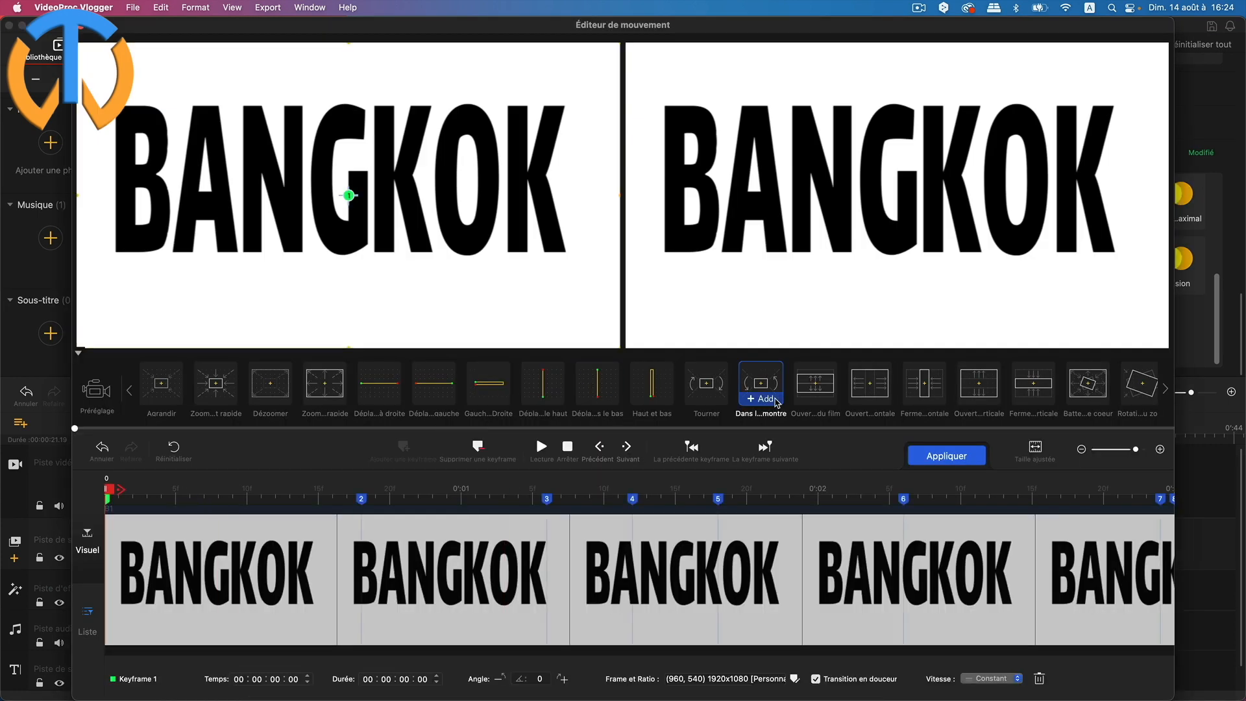
{"action": "left_click", "coordinate": [947, 457]}
Add the heartbeat motion preset to the second B2 title and apply the motion.
{"action": "left_click", "coordinate": [584, 551]}
{"action": "left_click", "coordinate": [595, 396]}
{"action": "left_click", "coordinate": [1088, 384]}
{"action": "left_click", "coordinate": [946, 455]}
Add the horizontal closing motion preset at the start of the last B3 title.
{"action": "left_click", "coordinate": [645, 548]}
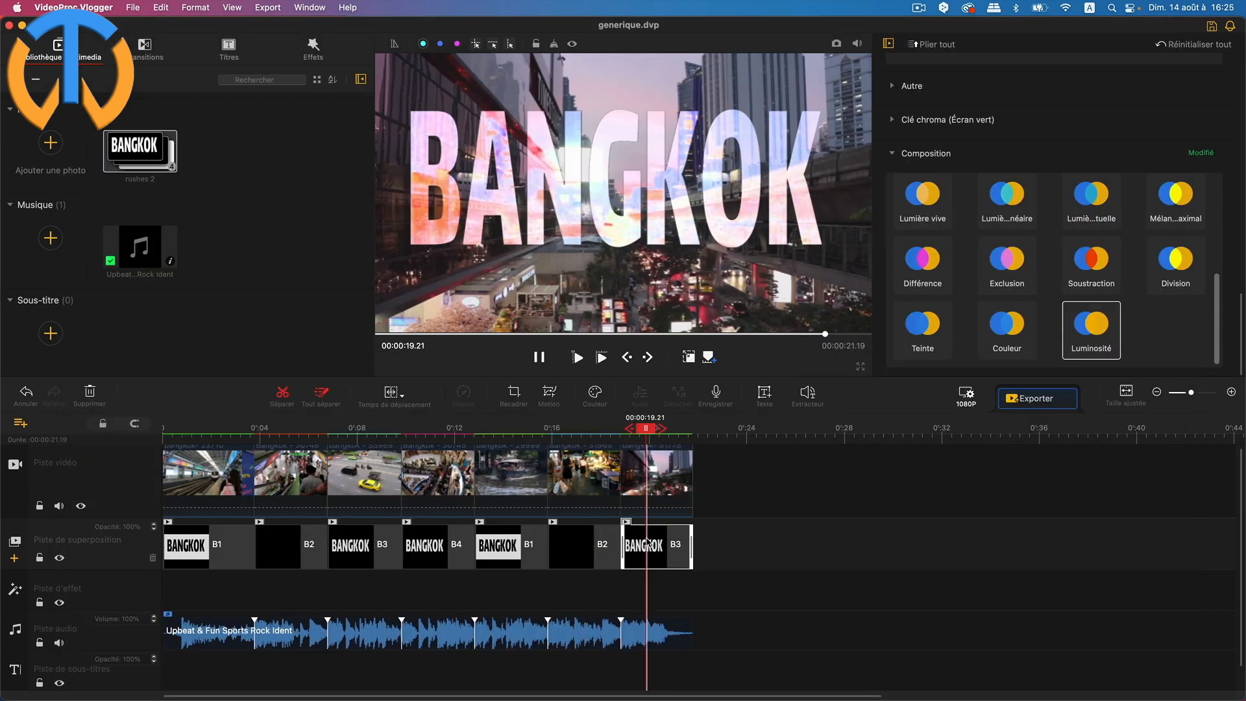
{"action": "left_click", "coordinate": [549, 393]}
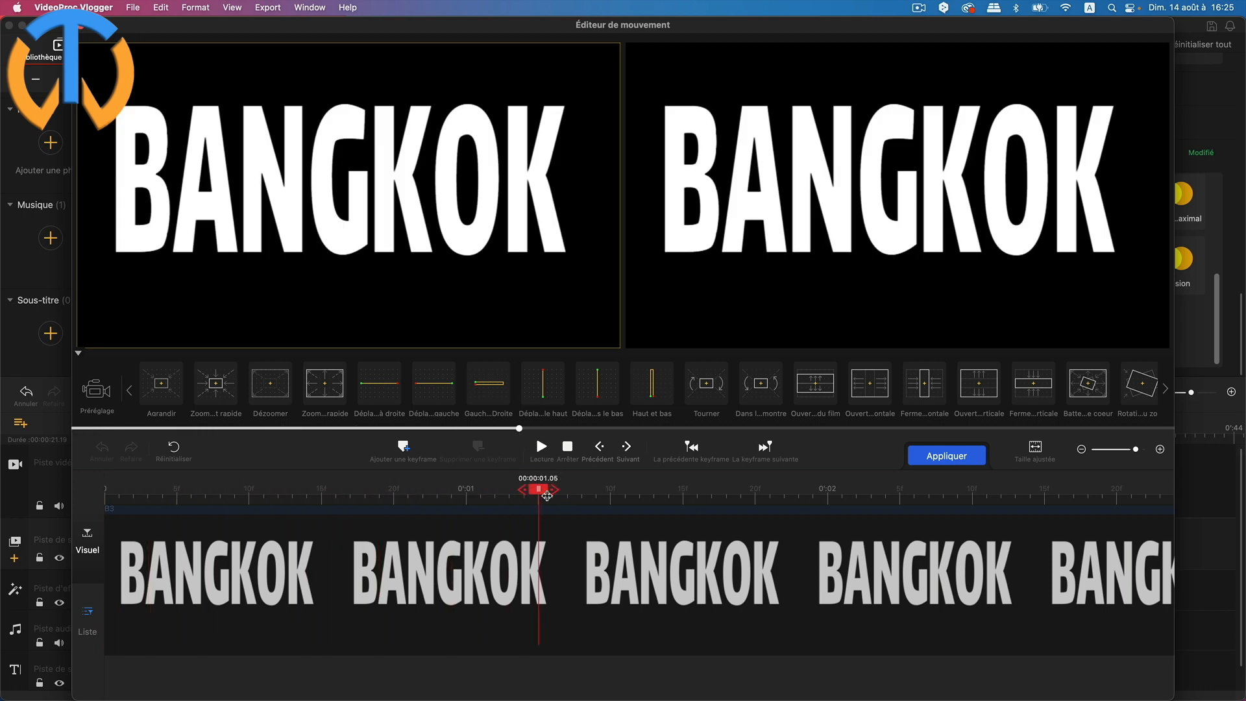
{"action": "left_click", "coordinate": [1099, 400]}
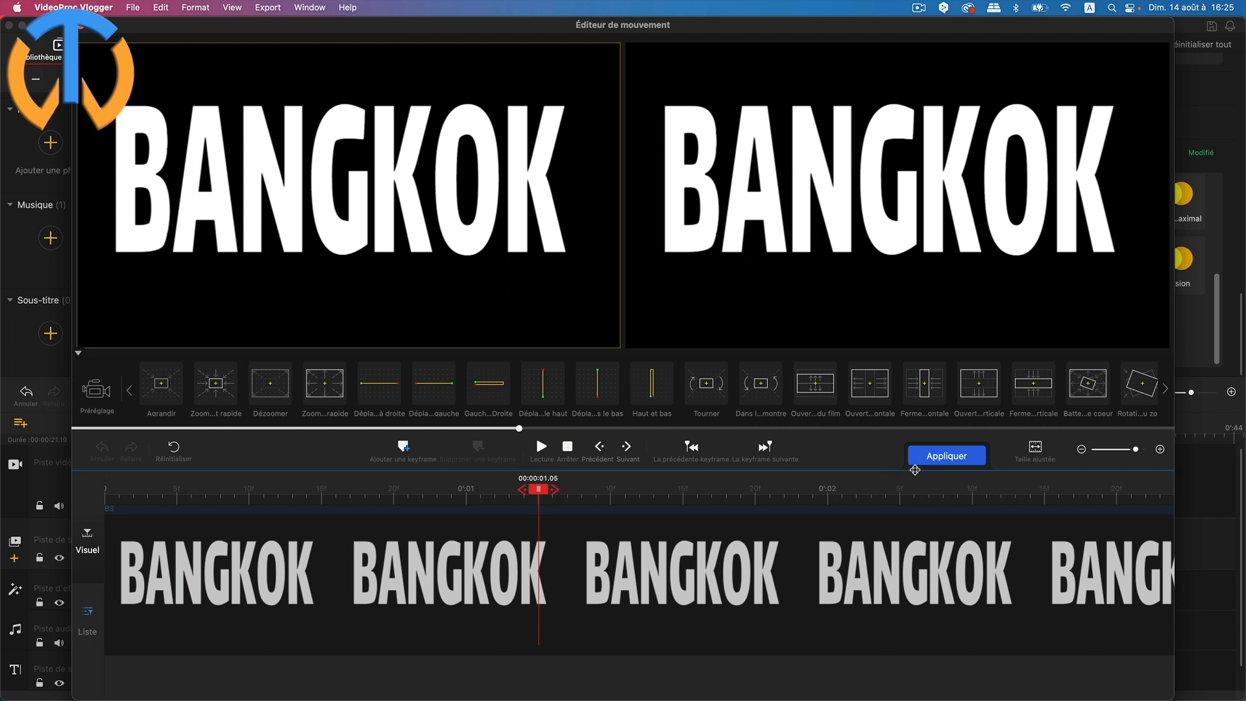
{"action": "left_click", "coordinate": [1000, 392]}
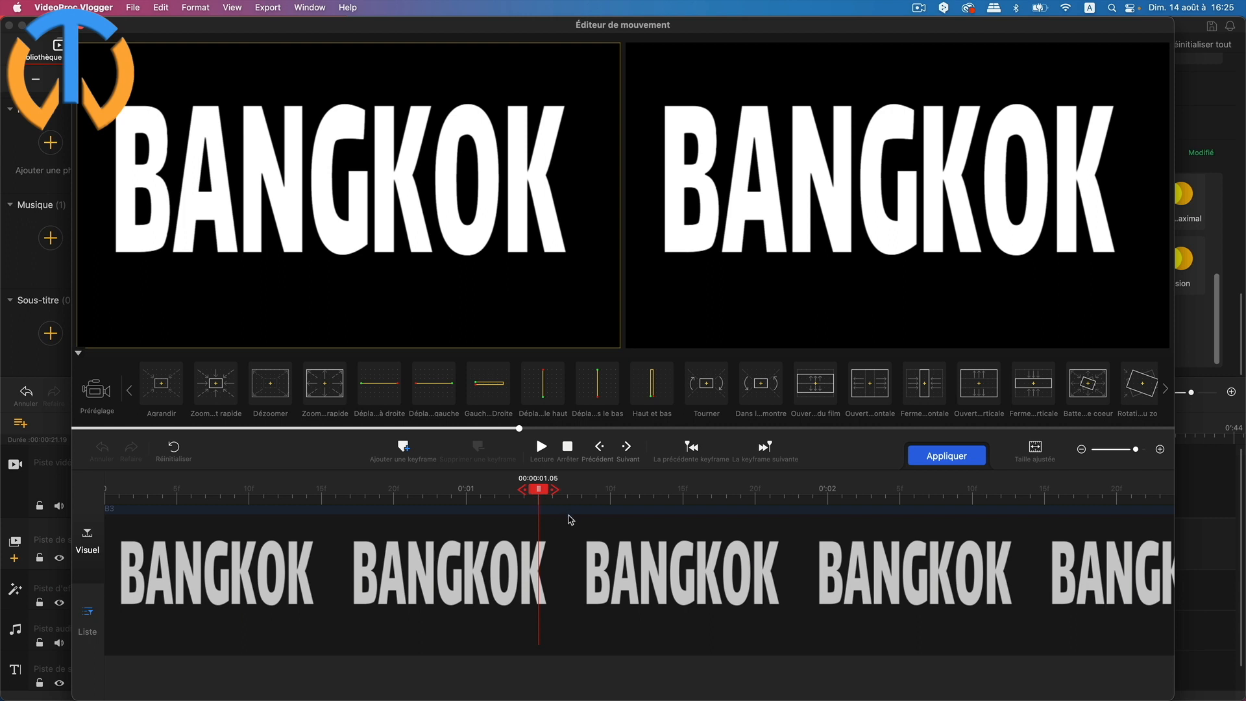
{"action": "left_click_drag", "start_coordinate": [547, 492], "coordinate": [85, 500]}
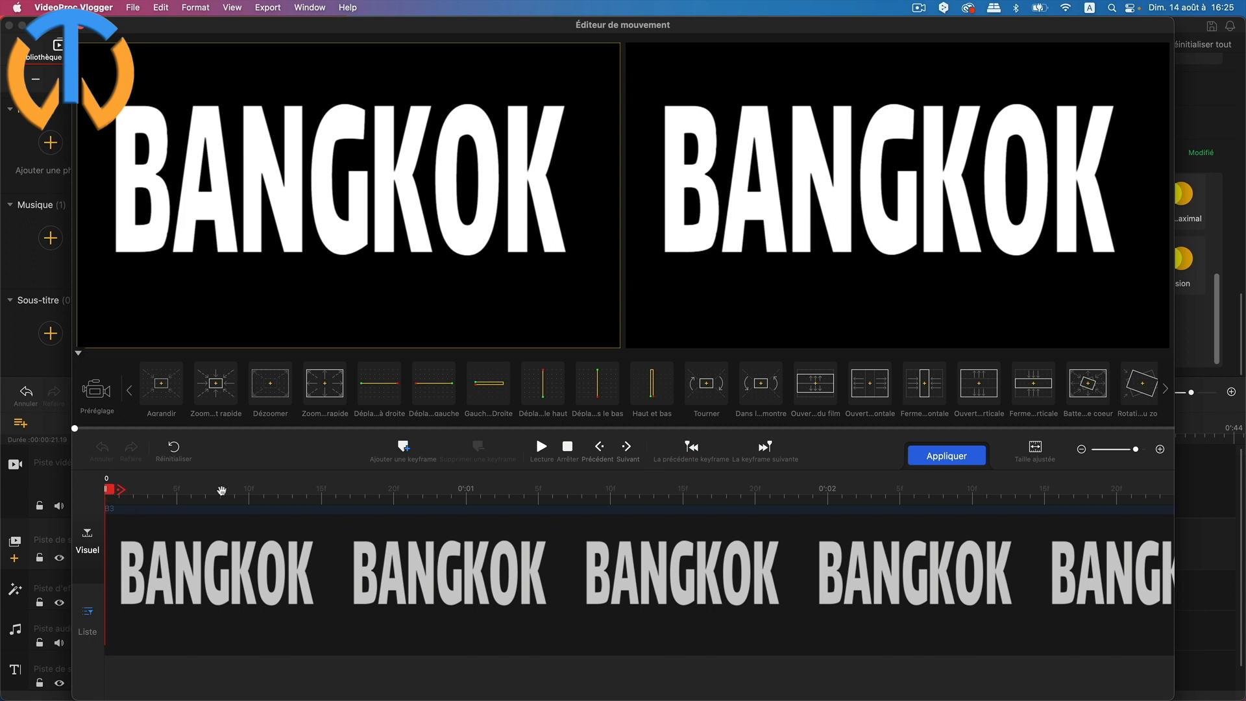
{"action": "mouse_move", "coordinate": [934, 407]}
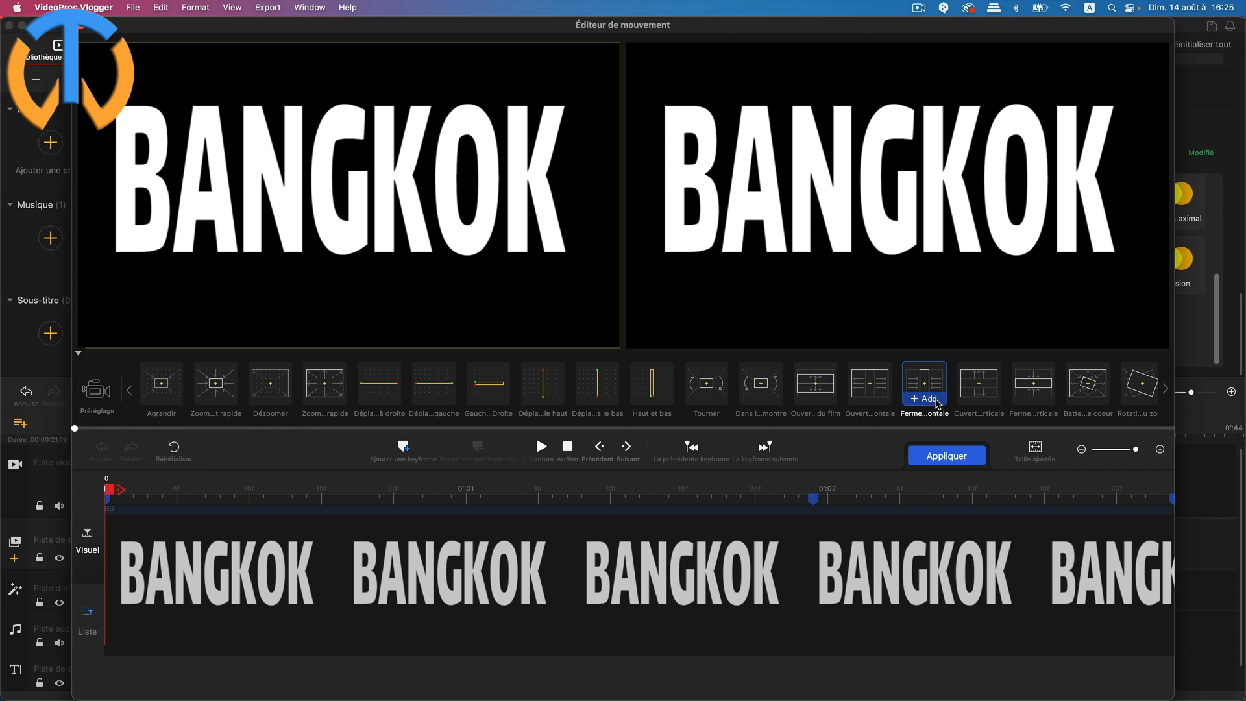
{"action": "left_click", "coordinate": [937, 404]}
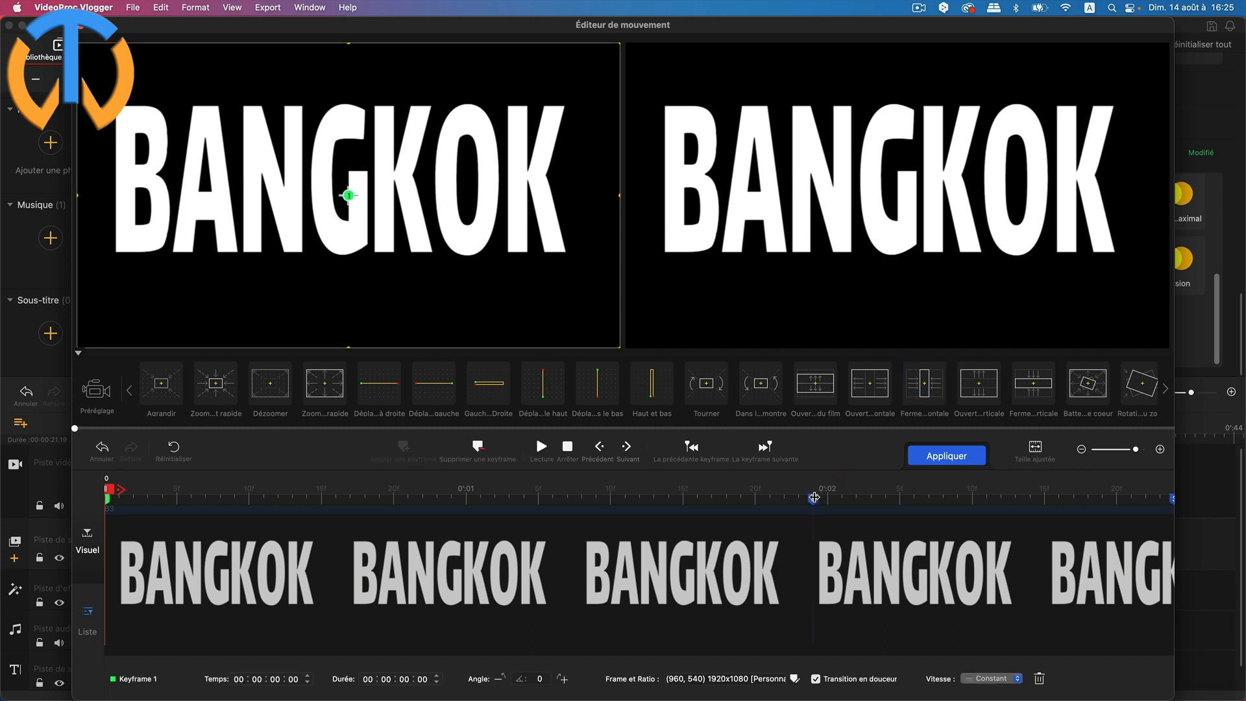
Move the closing preset's keyframes earlier, add Dézoomer at 00:00:01.03, apply the motion and return the playhead to the sequence start.
{"action": "left_click_drag", "start_coordinate": [813, 498], "coordinate": [380, 499]}
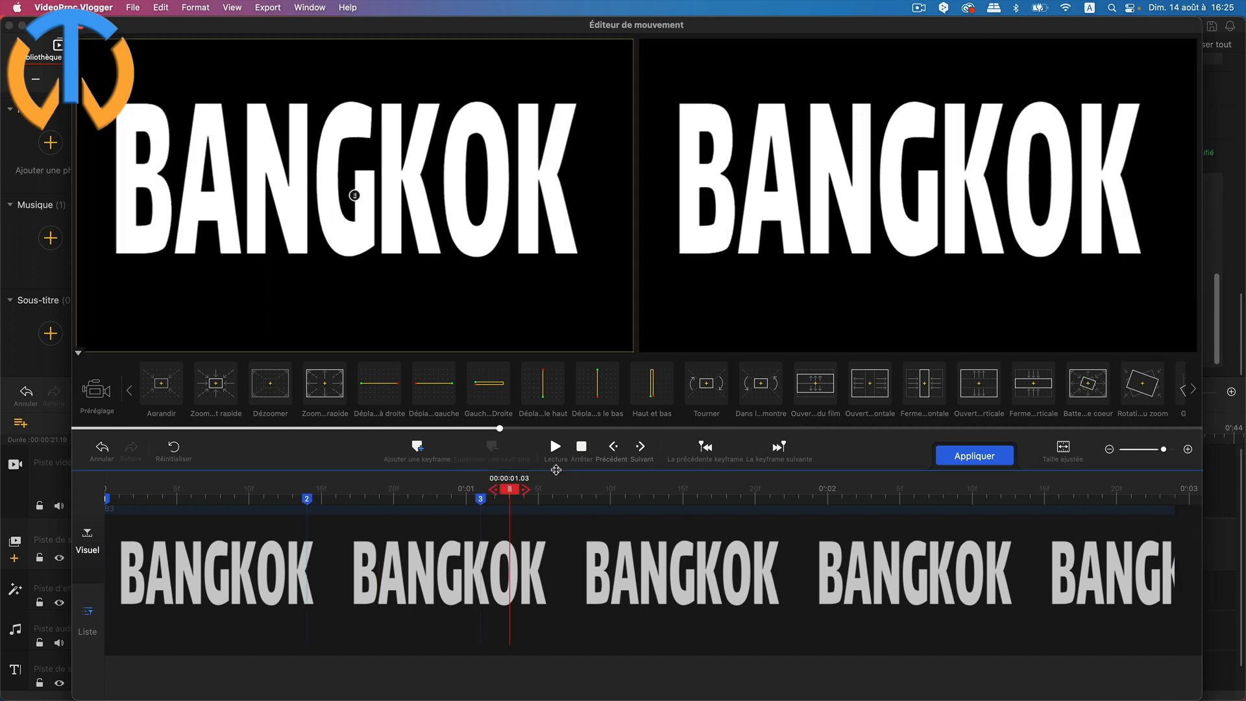
{"action": "left_click", "coordinate": [270, 398]}
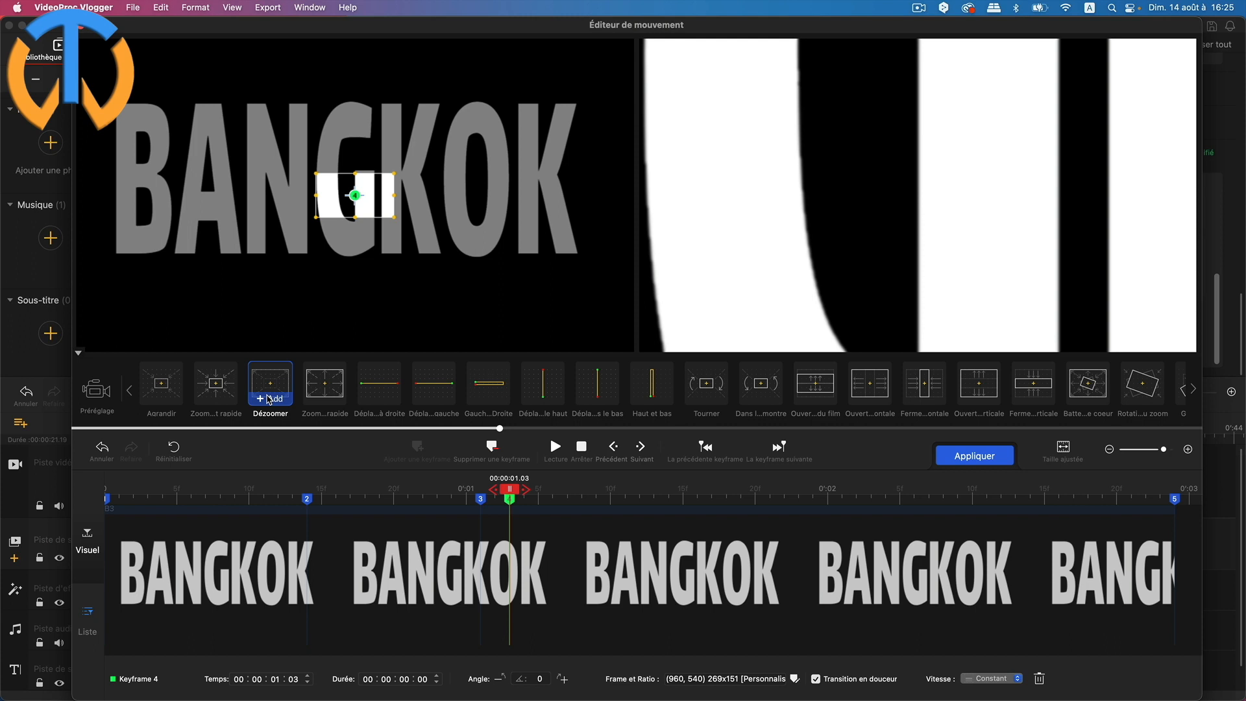
{"action": "left_click", "coordinate": [996, 459]}
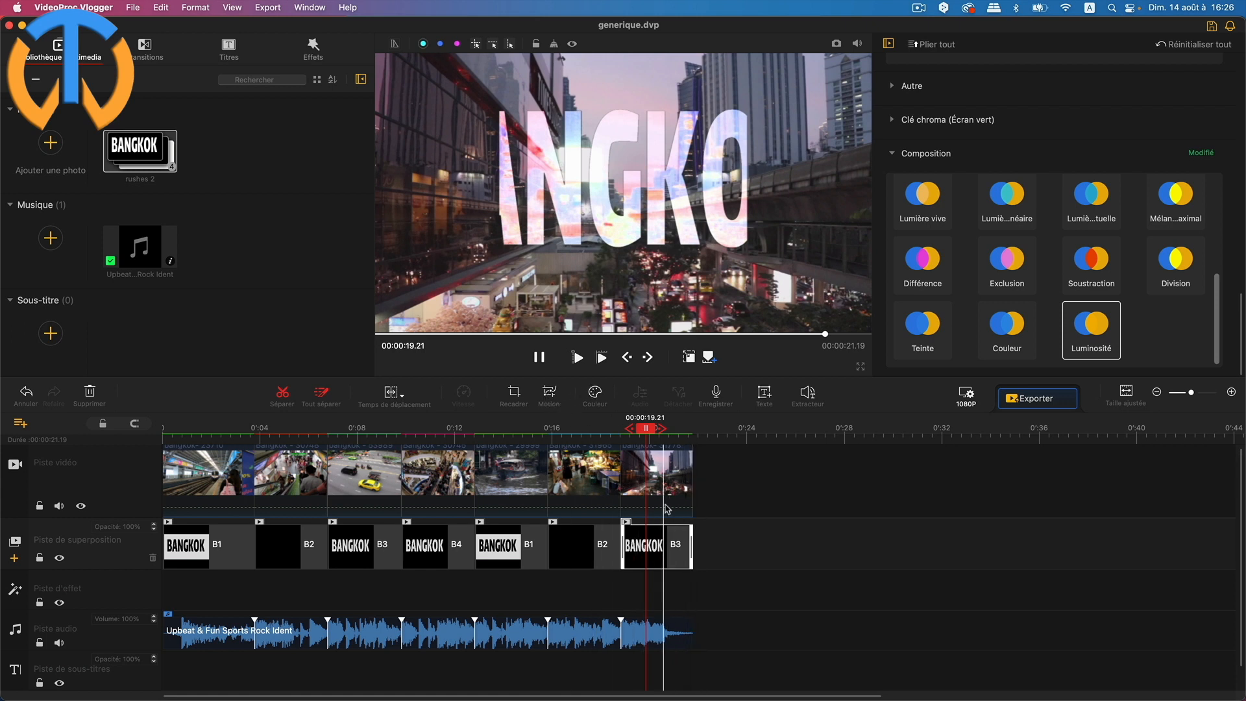
{"action": "left_click_drag", "start_coordinate": [650, 429], "coordinate": [165, 433]}
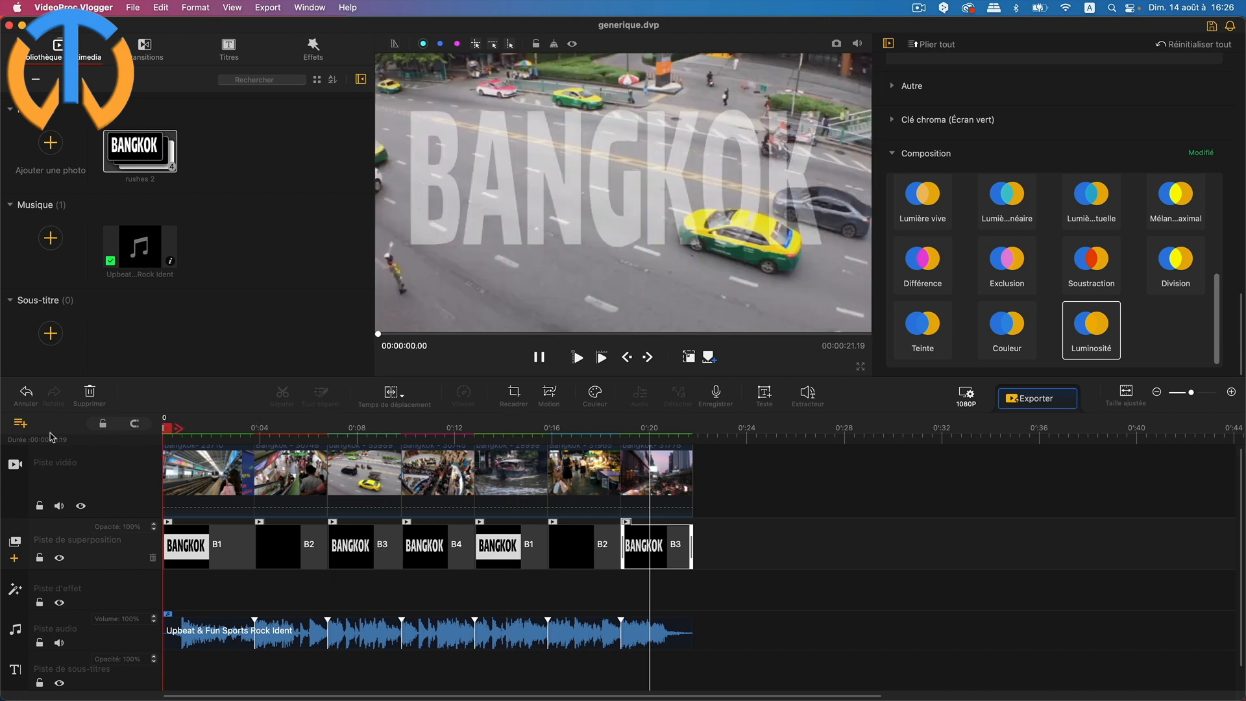